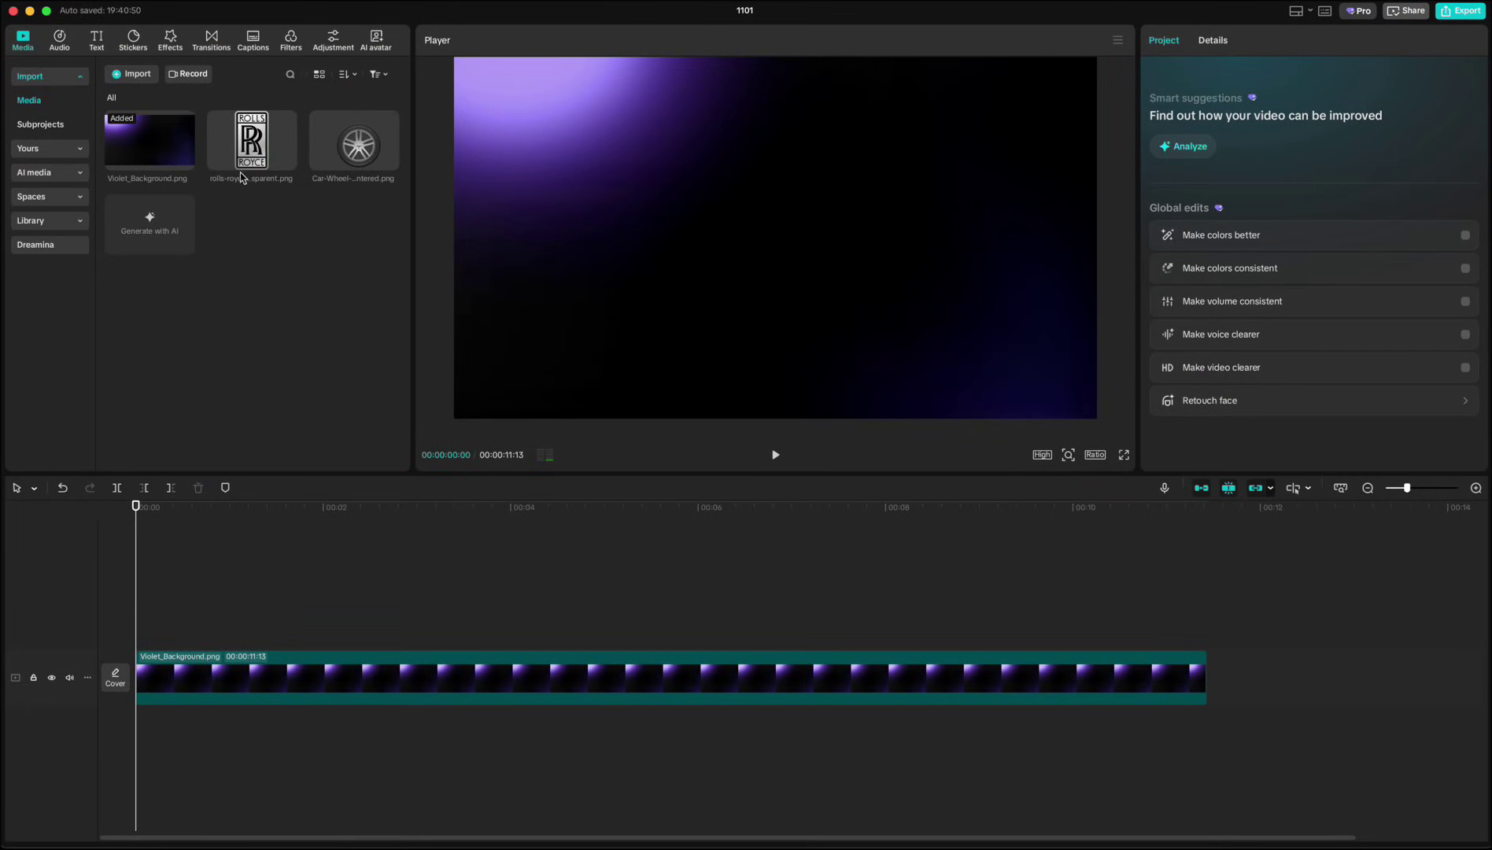
- Place the Rolls-Royce logo at 81% scale, duplicate it, and raise the copy's Luma curve to white
drag(245, 183, 139, 621)
drag(882, 63, 851, 111)
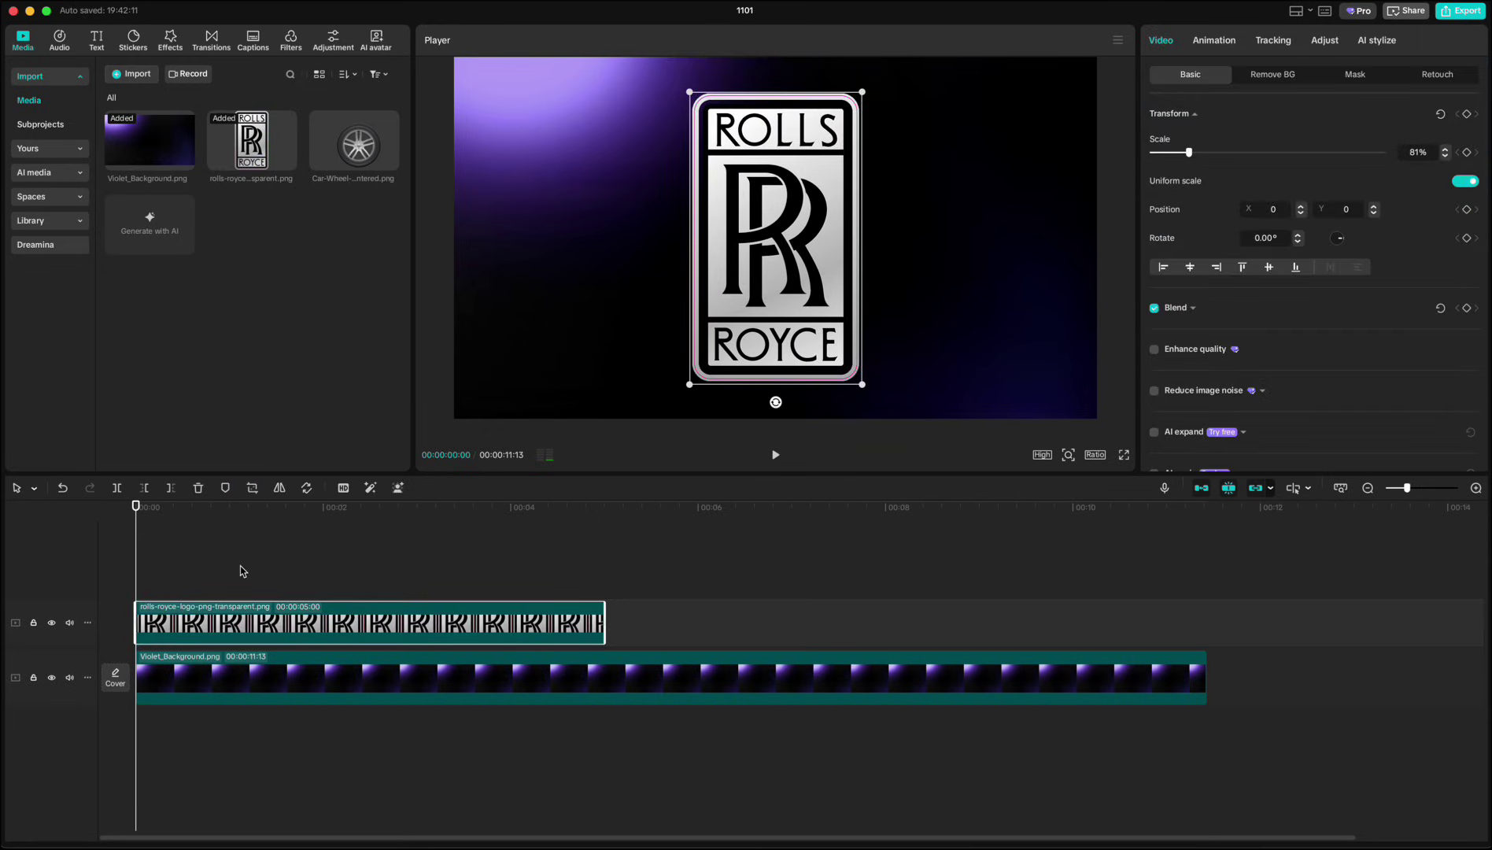
key(super+v)
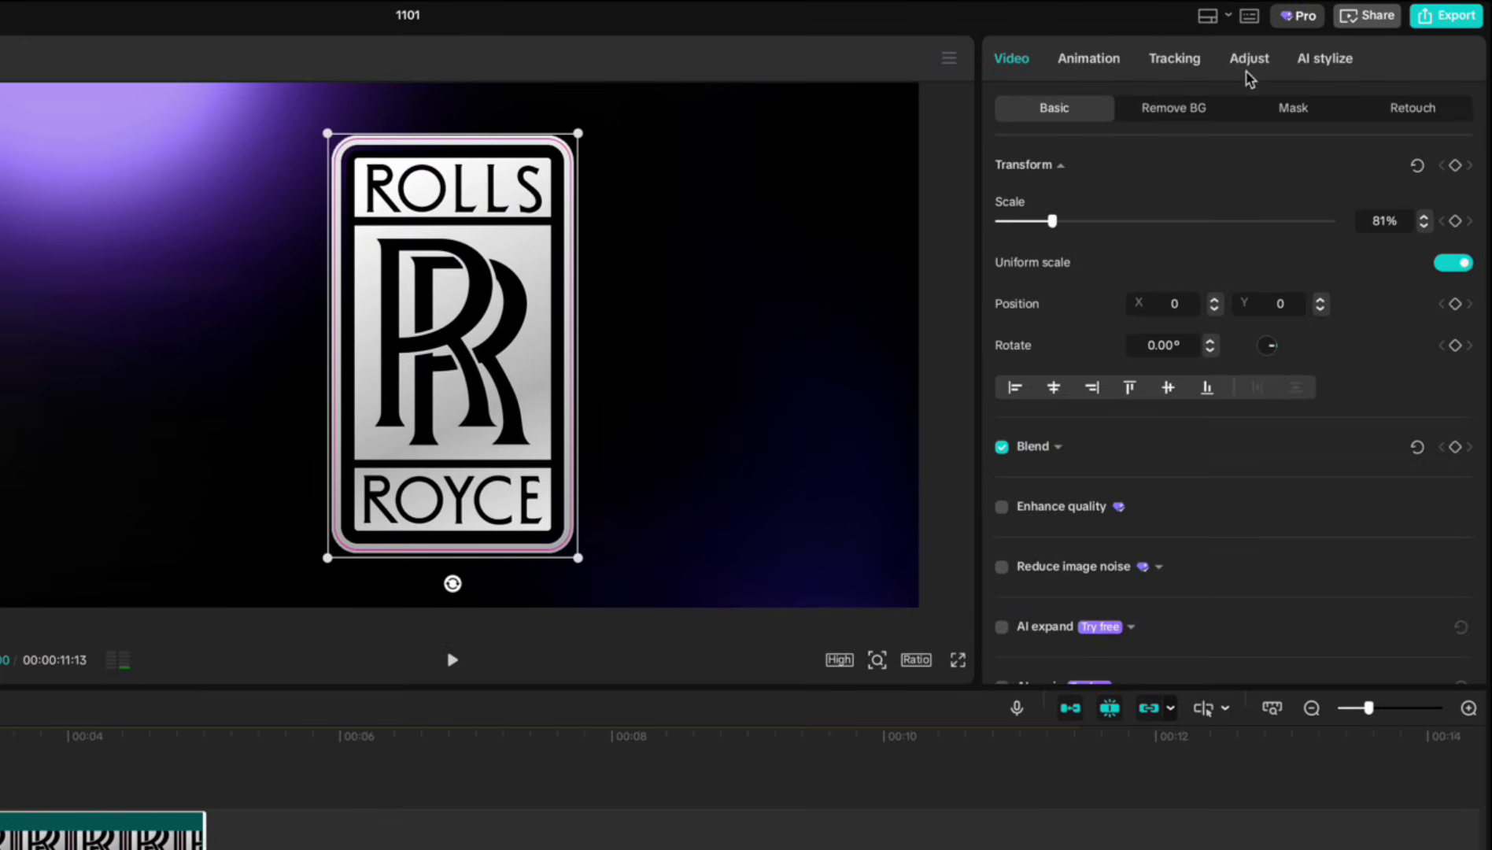
click(1325, 40)
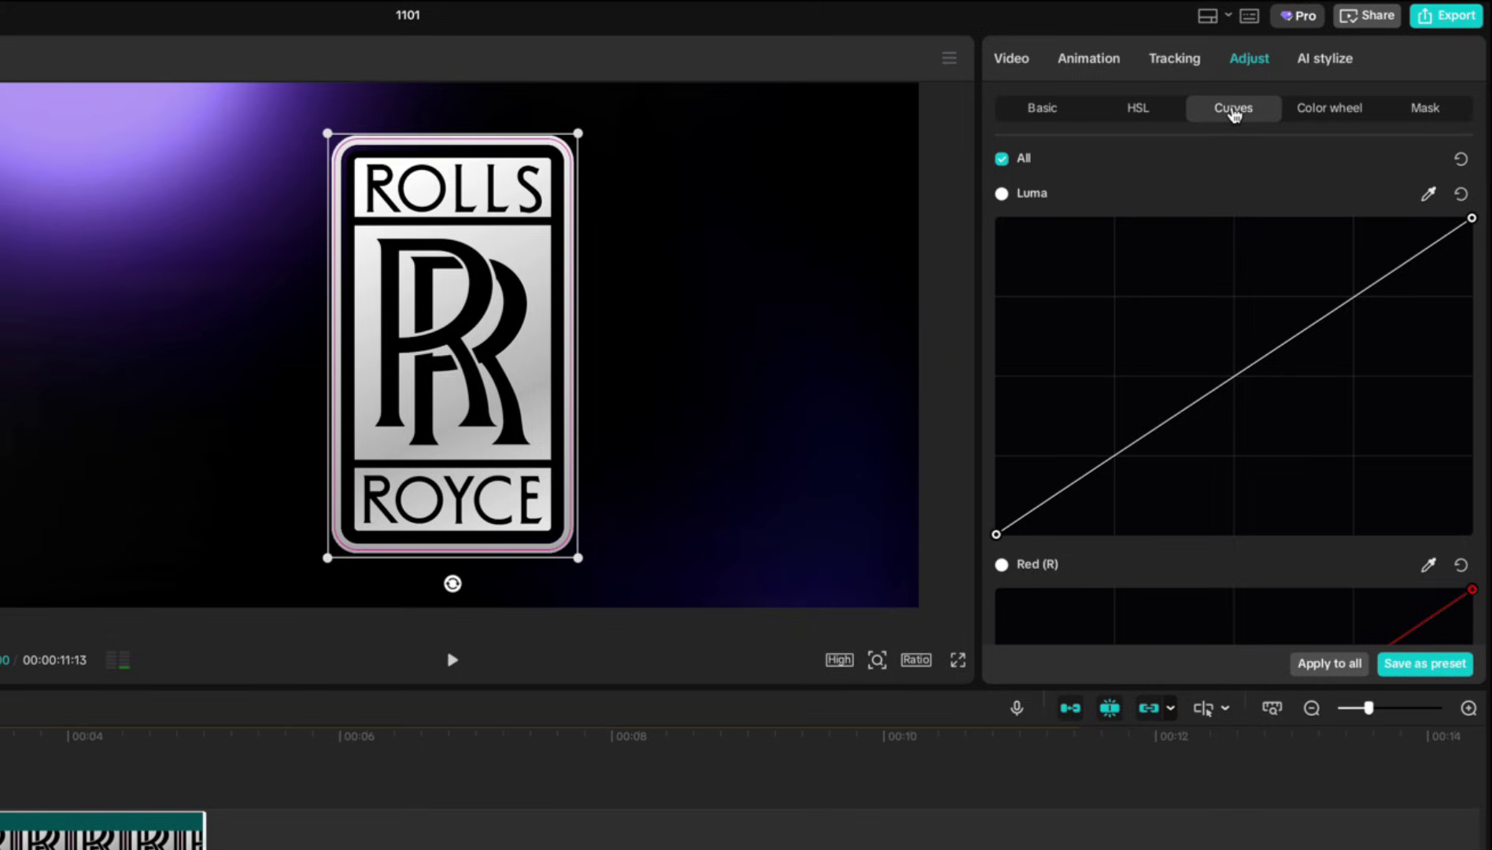
drag(996, 535, 986, 249)
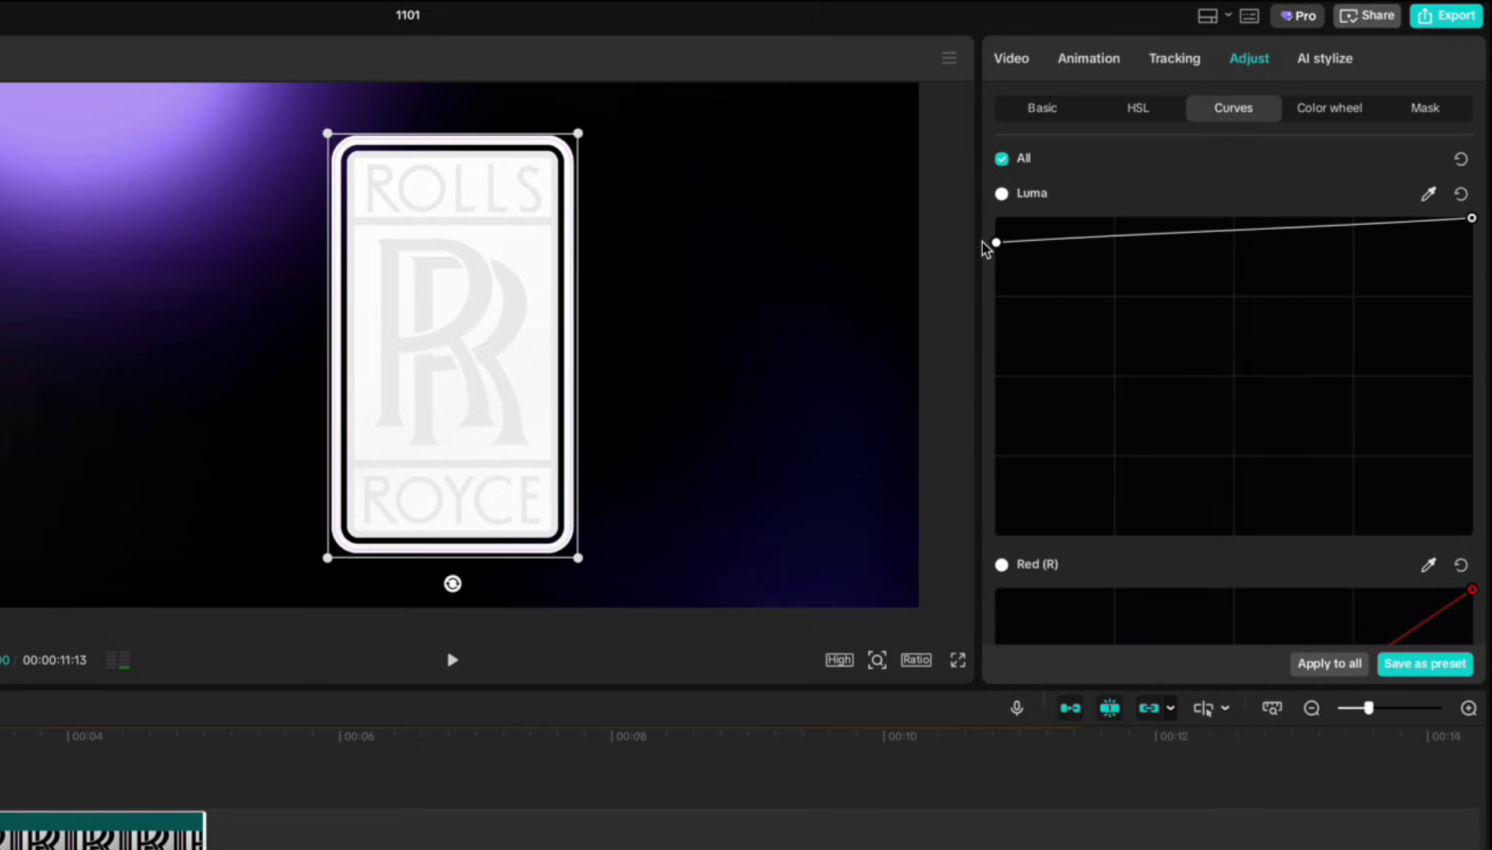
- Turn the white logo copy into a compound clip
click(1013, 62)
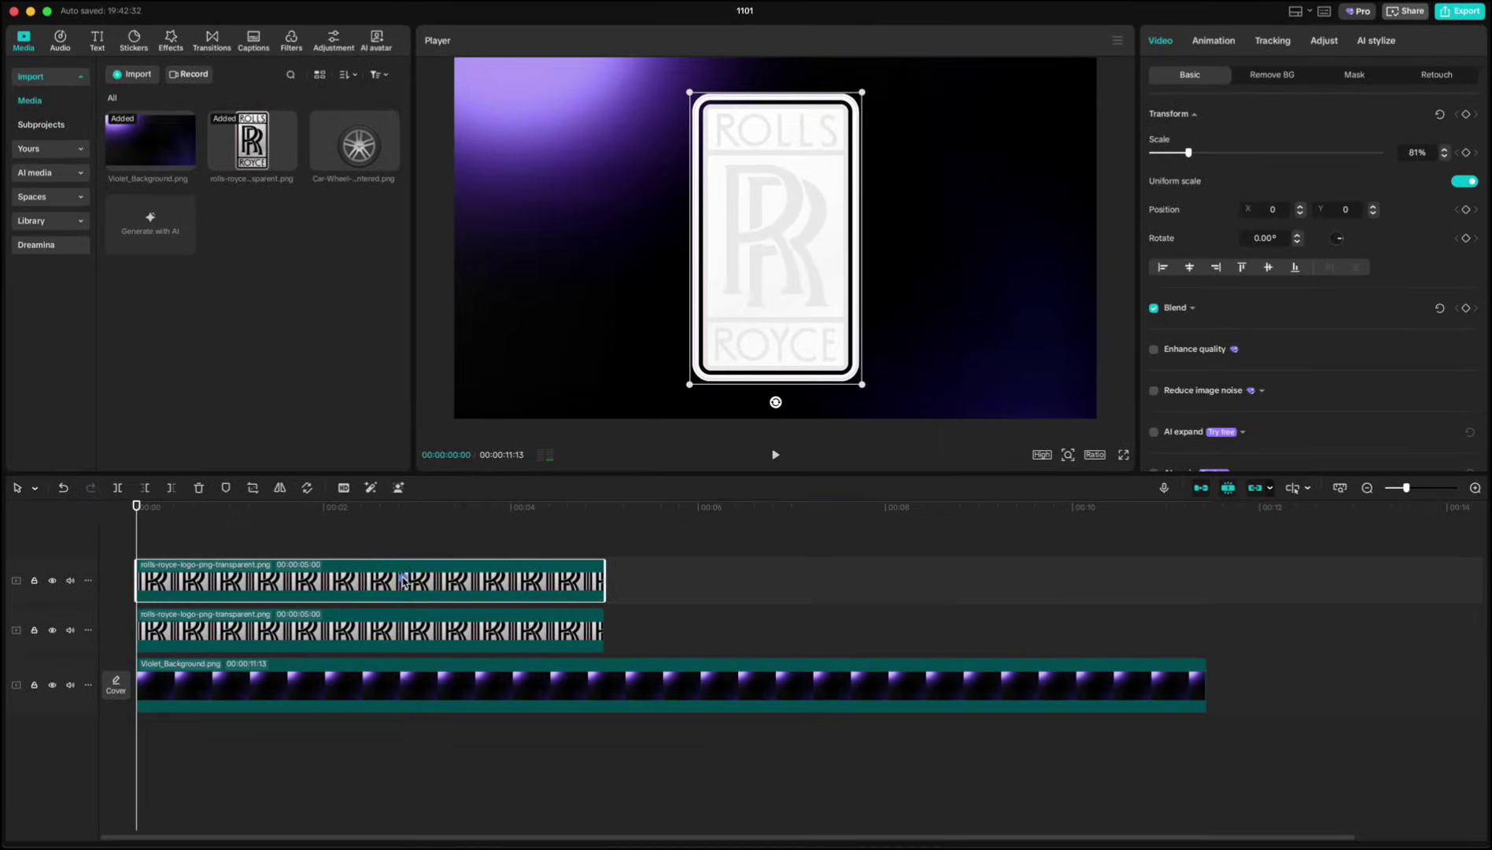
right_click(403, 580)
click(449, 538)
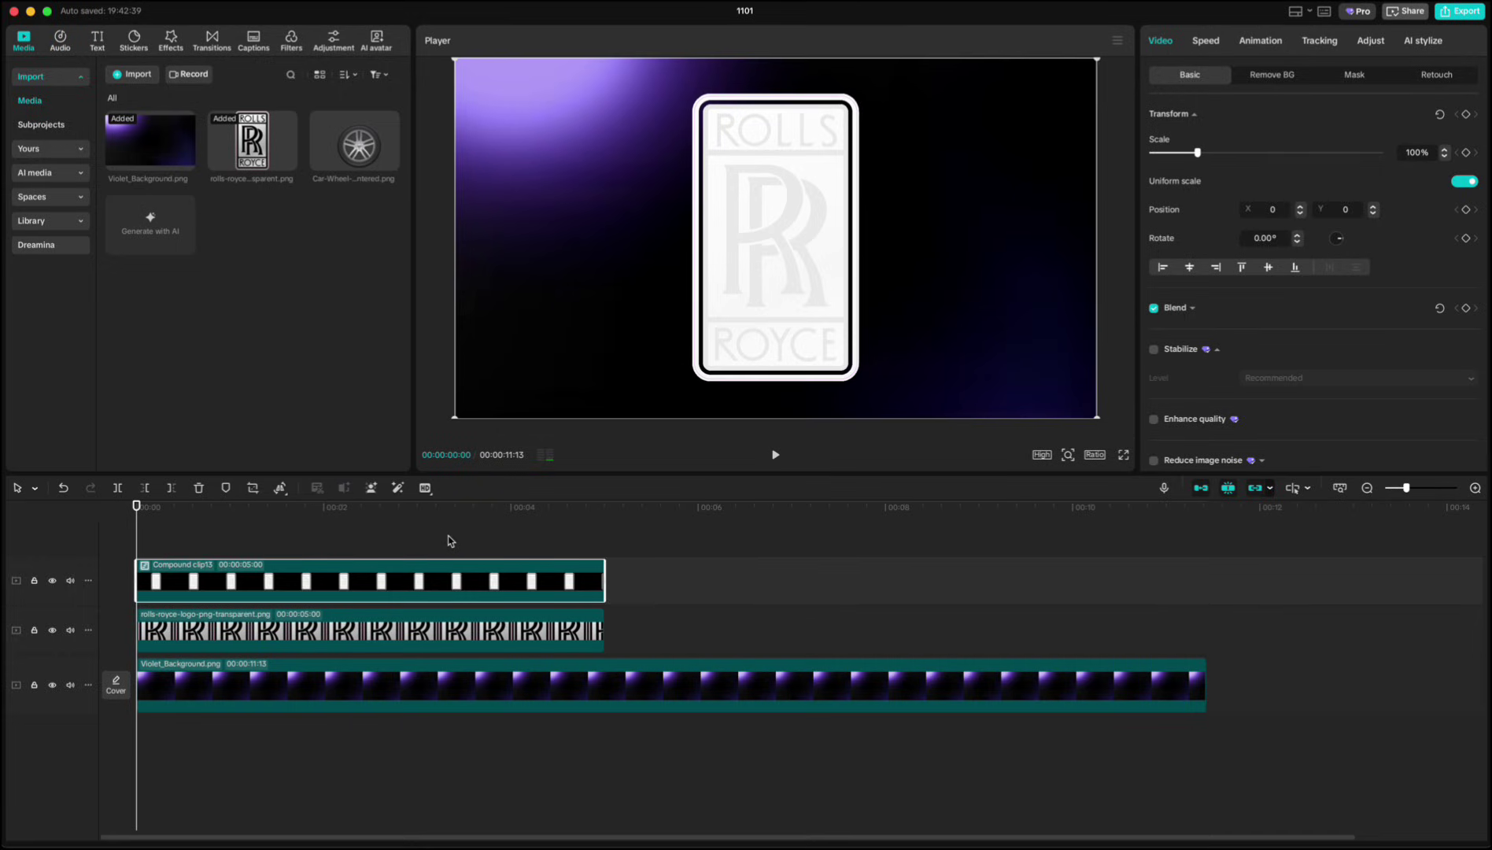
- Add a narrow Filmstrip mask tilted to -67° at the logo's upper left
click(1355, 76)
click(1187, 139)
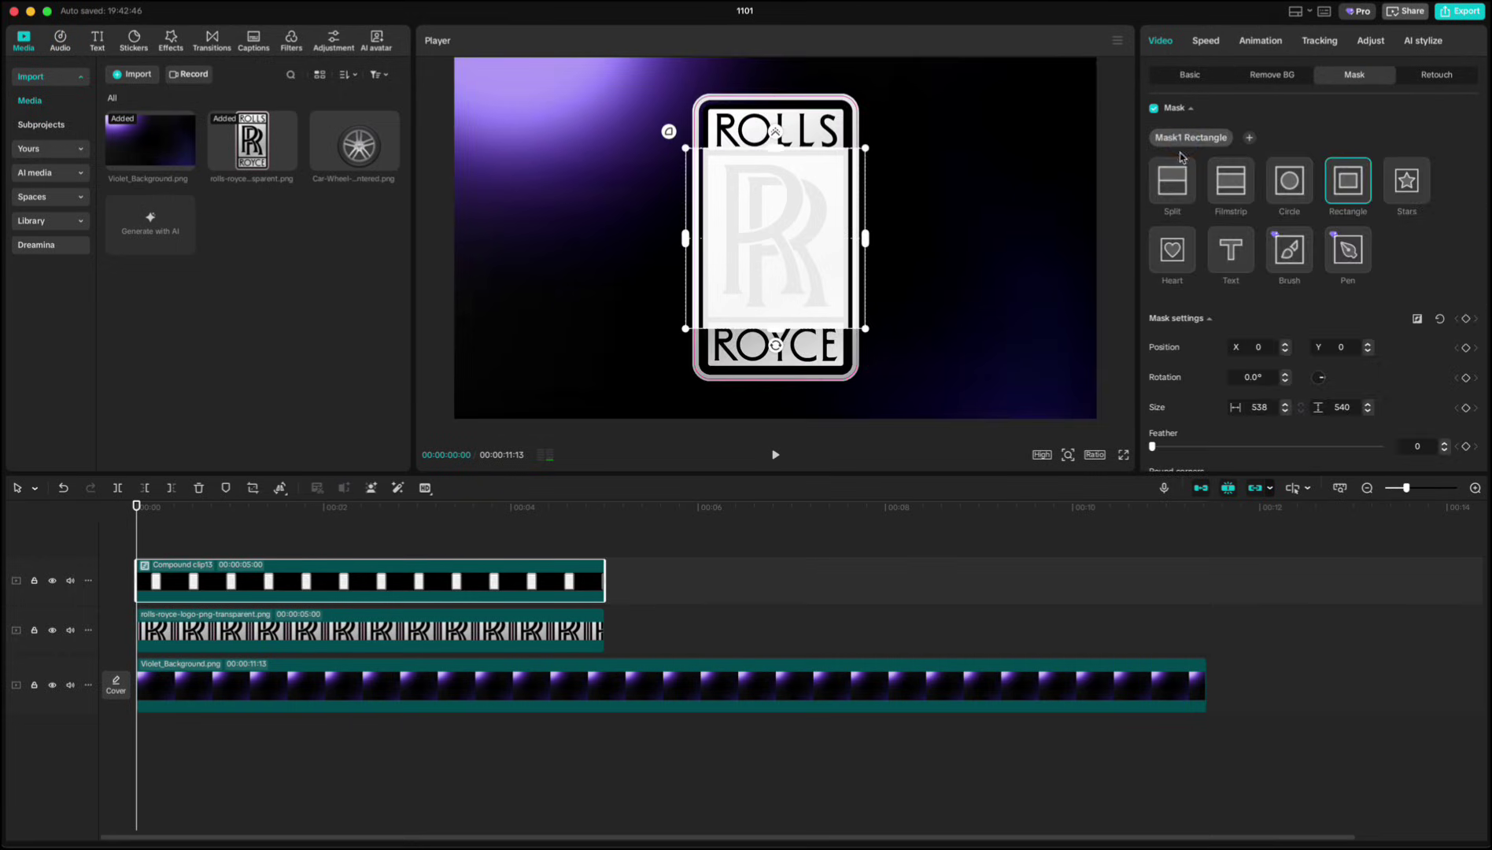
click(1225, 186)
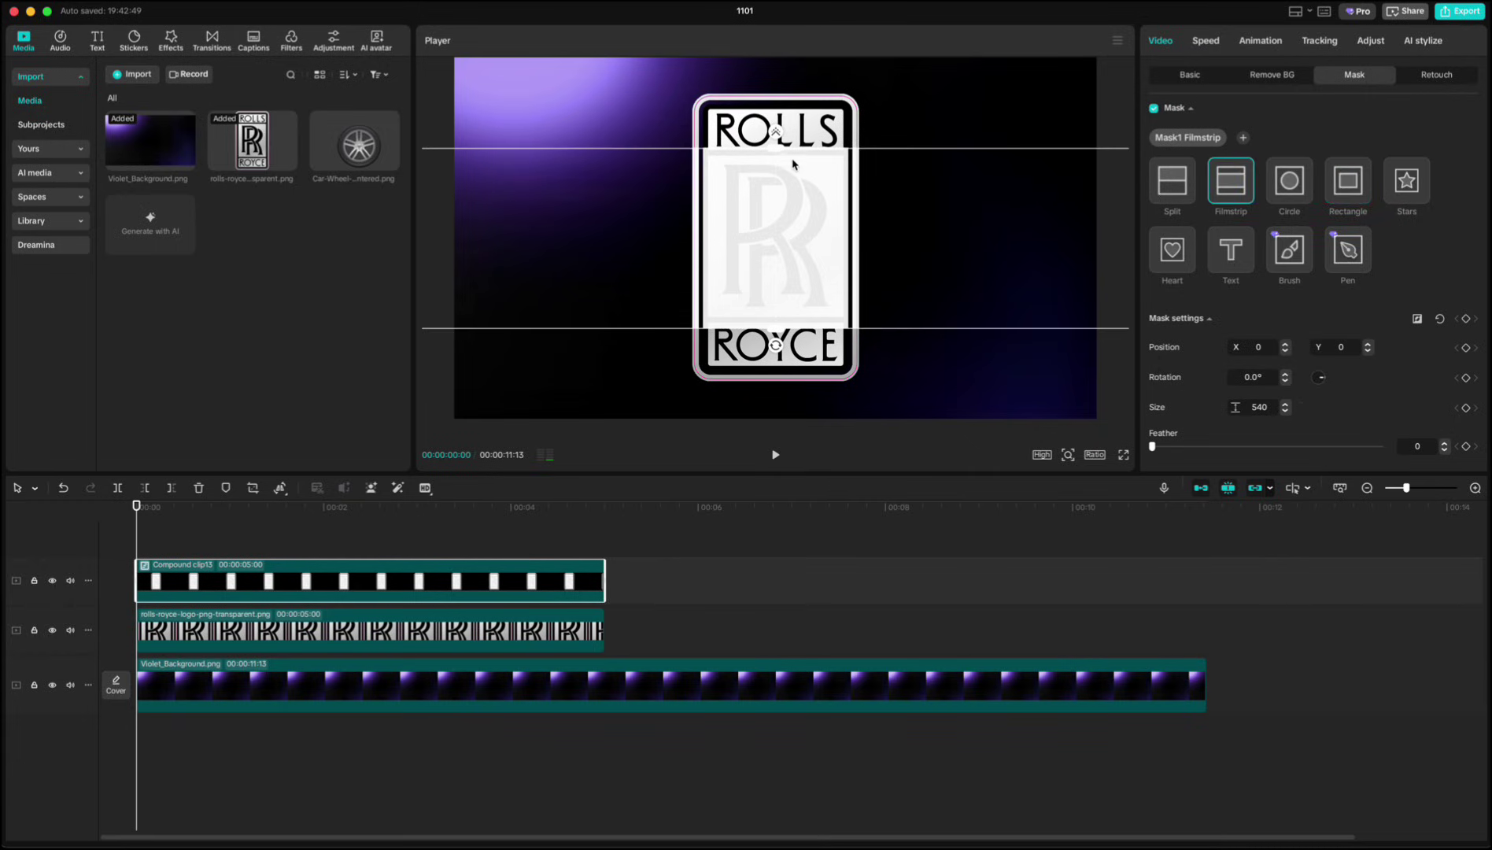
drag(781, 154, 775, 199)
drag(777, 268, 816, 255)
drag(807, 178, 674, 106)
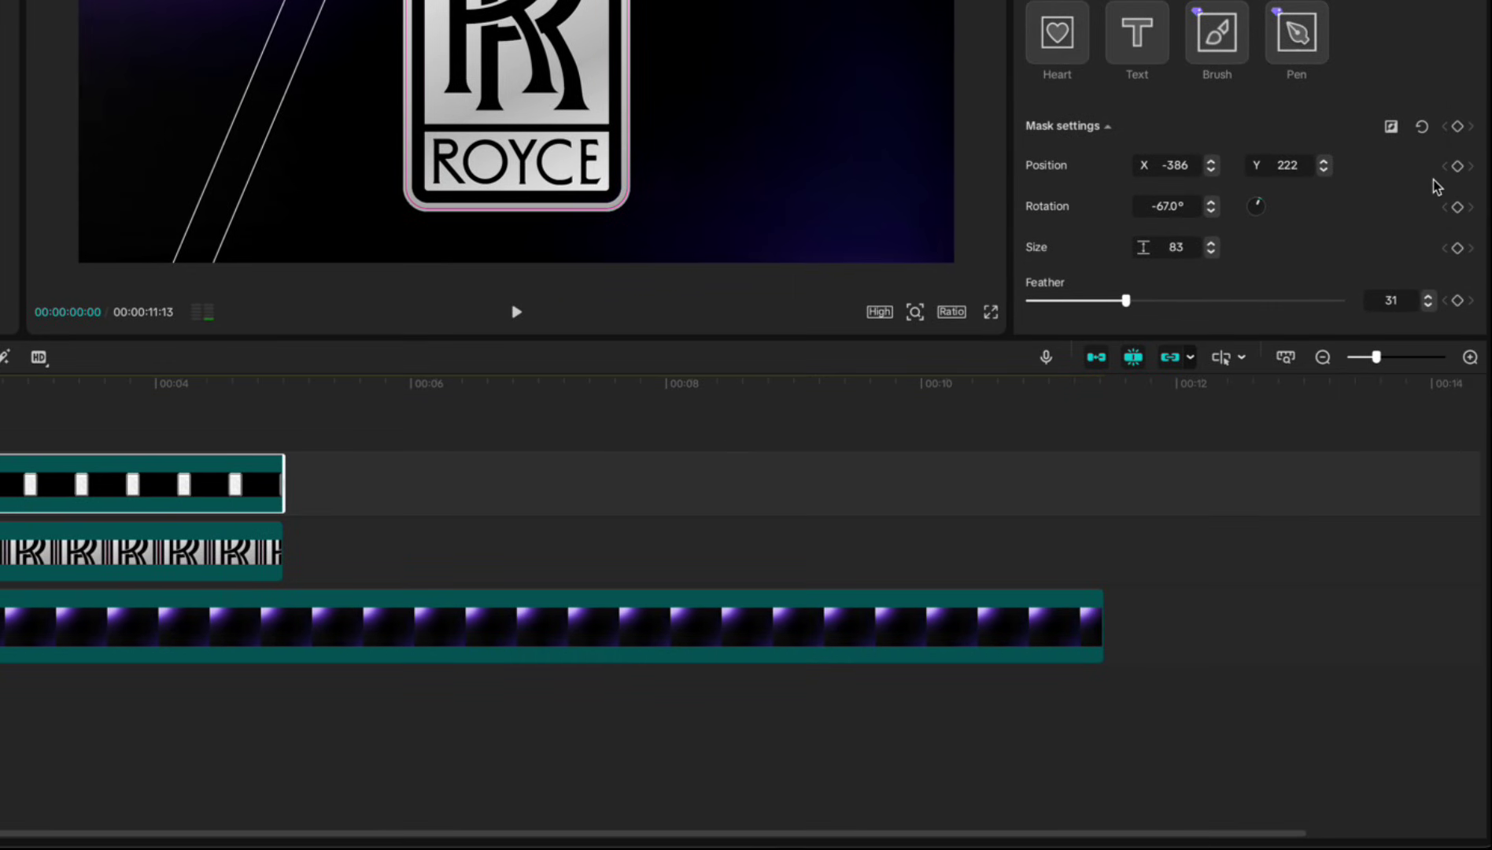
- Keyframe the mask at 0s and slide it to the logo's lower right at 2s
click(1457, 126)
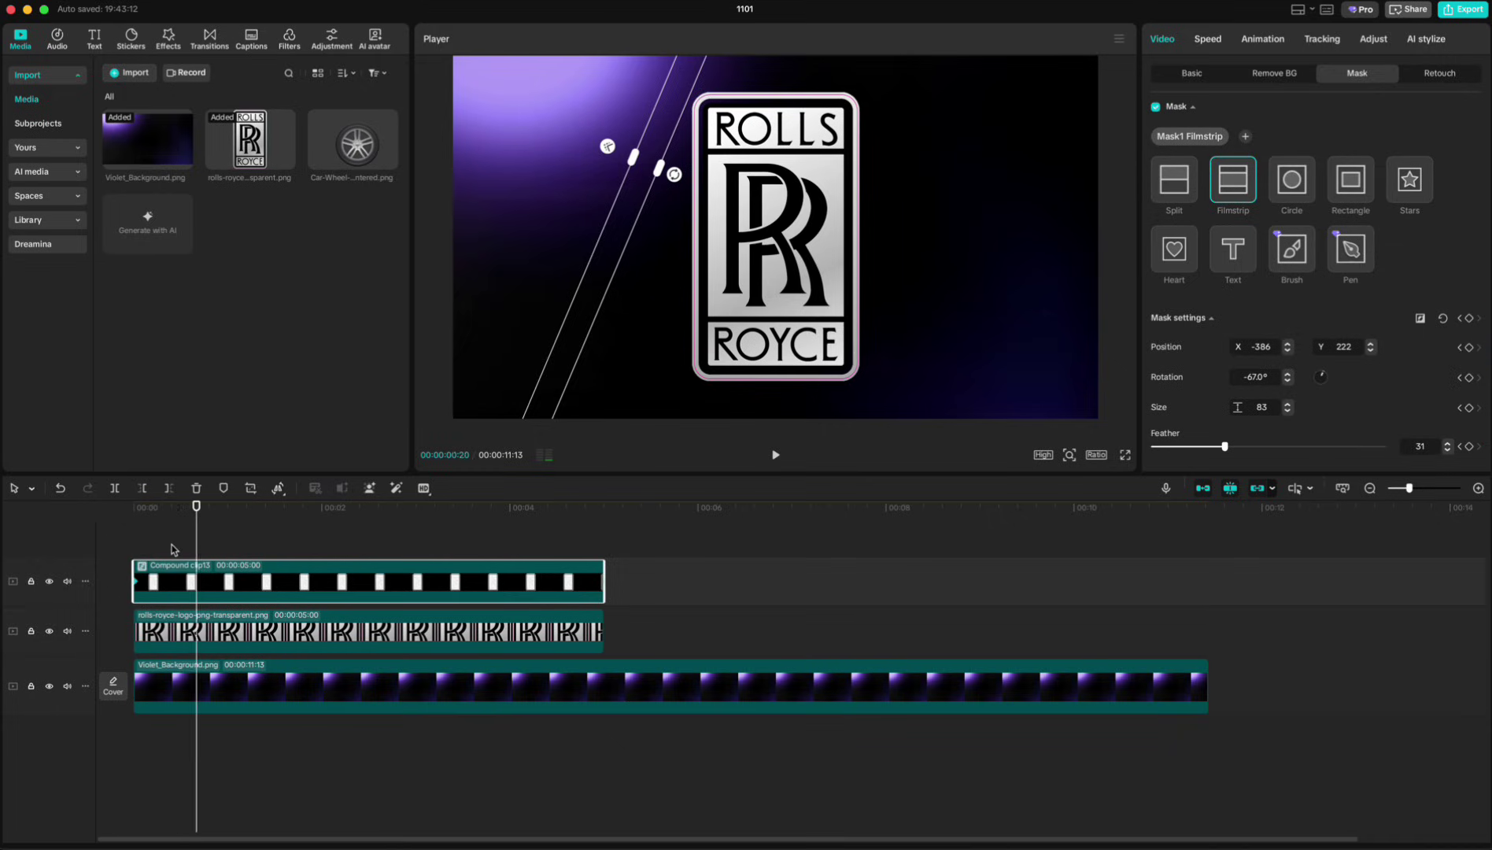
key(space)
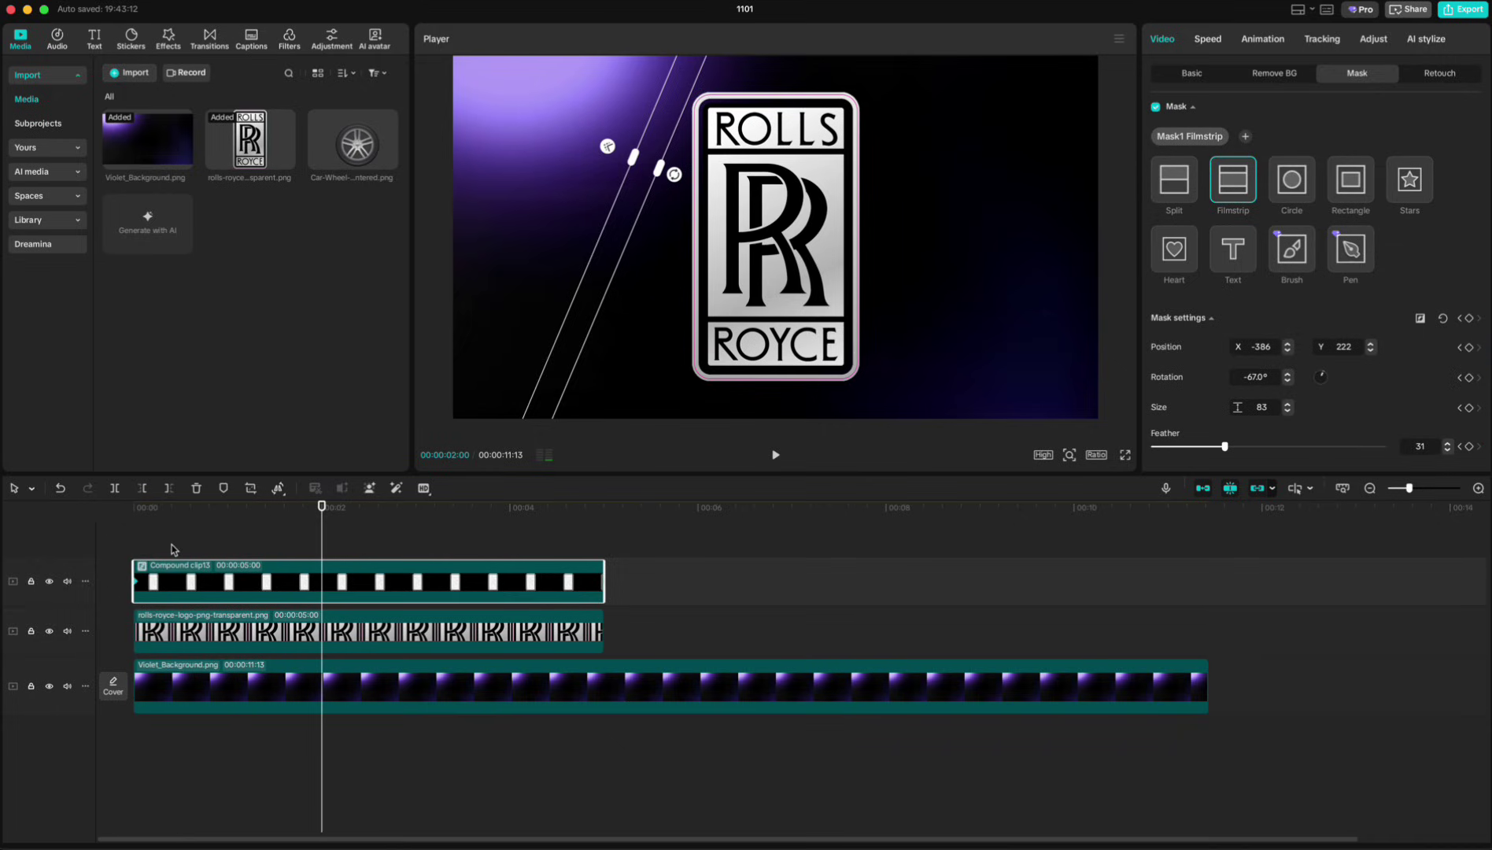
mouse_move(662, 121)
mouse_down()
mouse_move(797, 225)
mouse_move(883, 257)
mouse_move(916, 344)
mouse_up()
- Preview the shine, then give the mask's end keyframe a Cubic Ease curve
click(203, 526)
click(136, 511)
key(space)
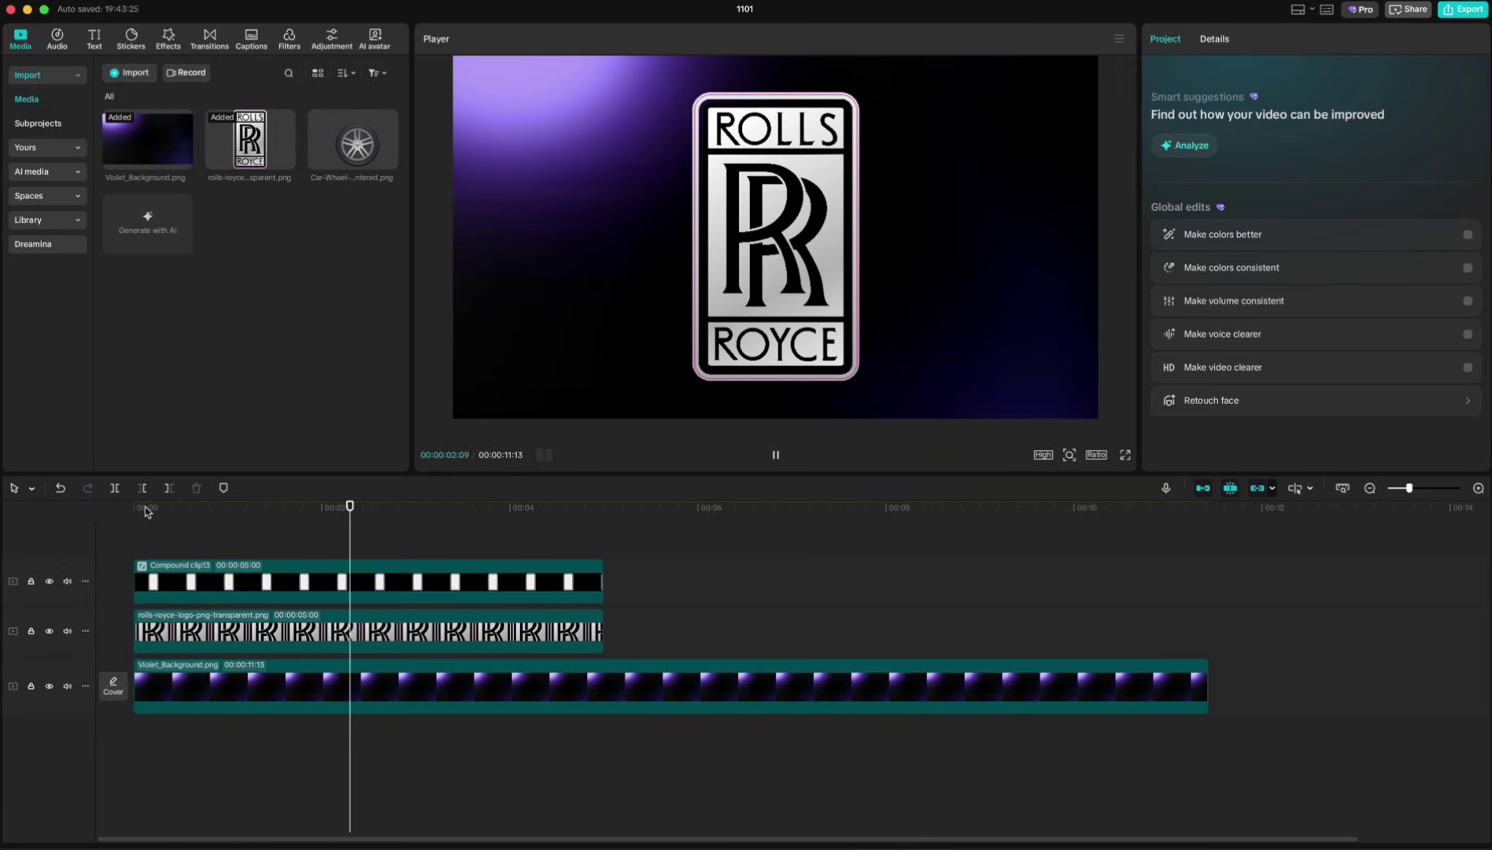
key(space)
click(325, 589)
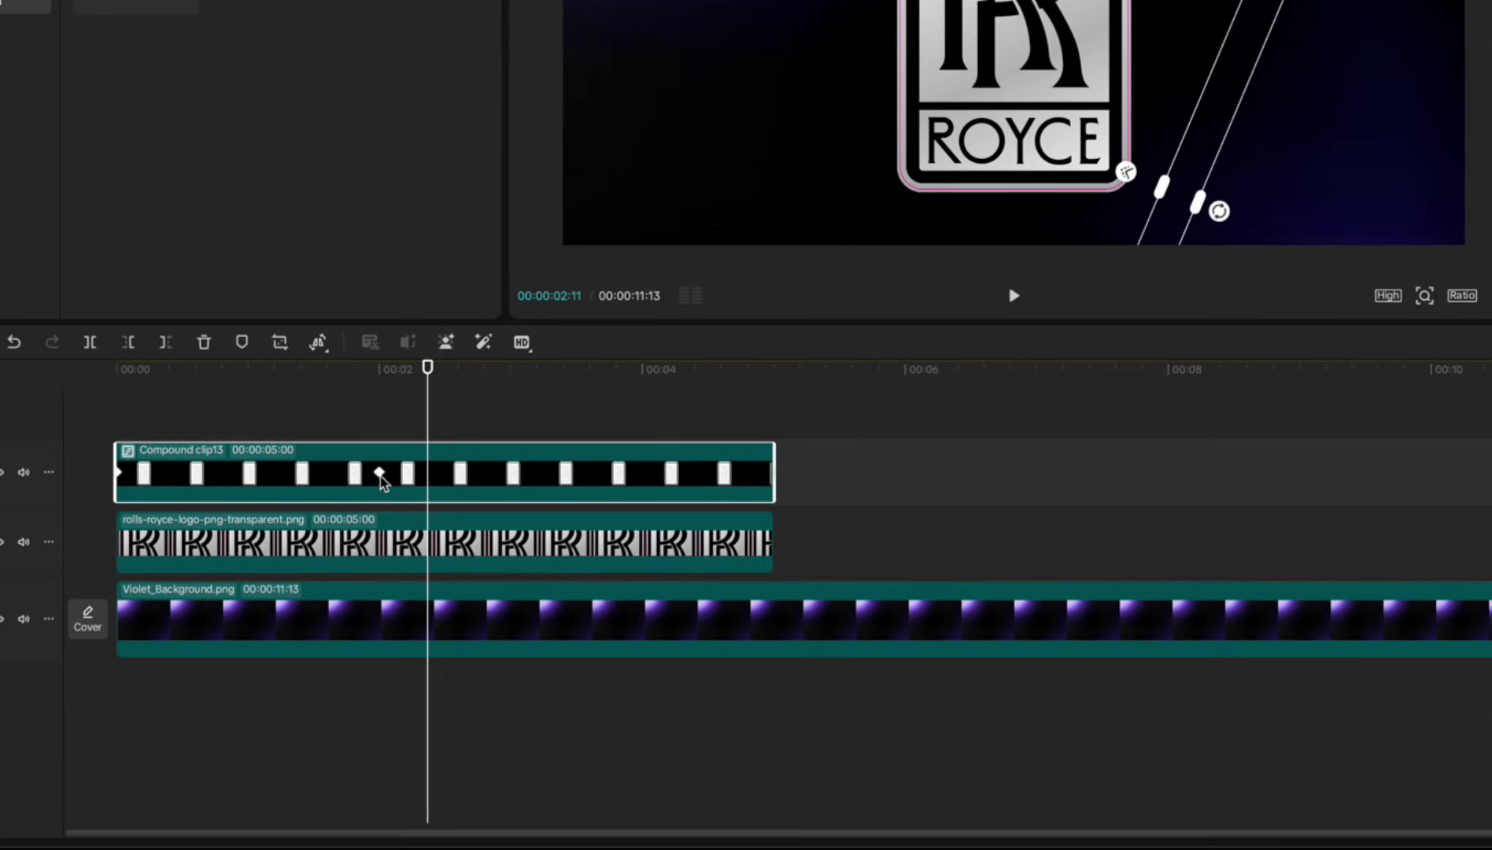
right_click(380, 474)
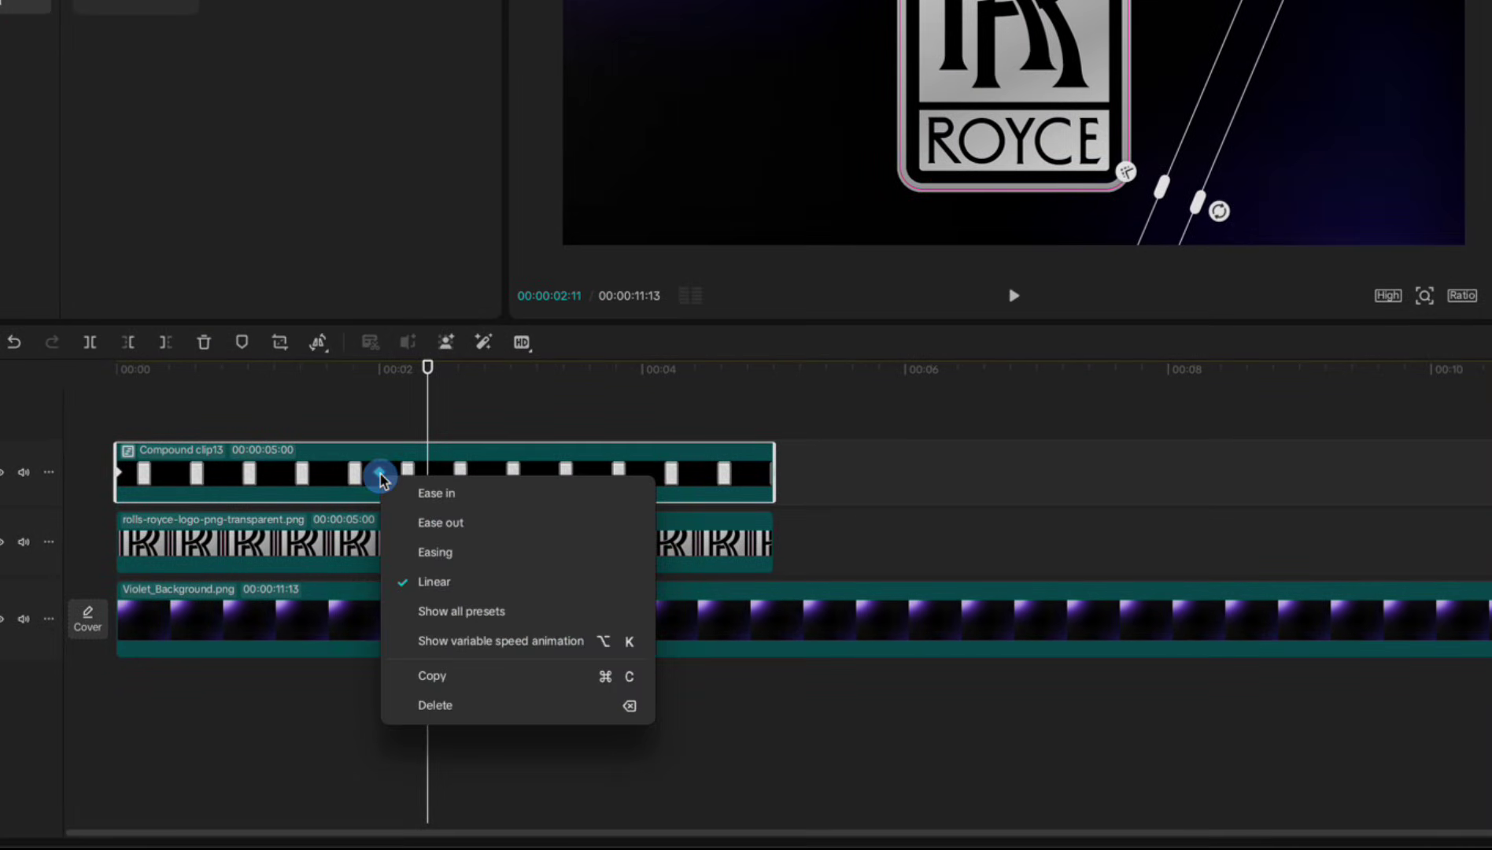
click(439, 614)
click(485, 799)
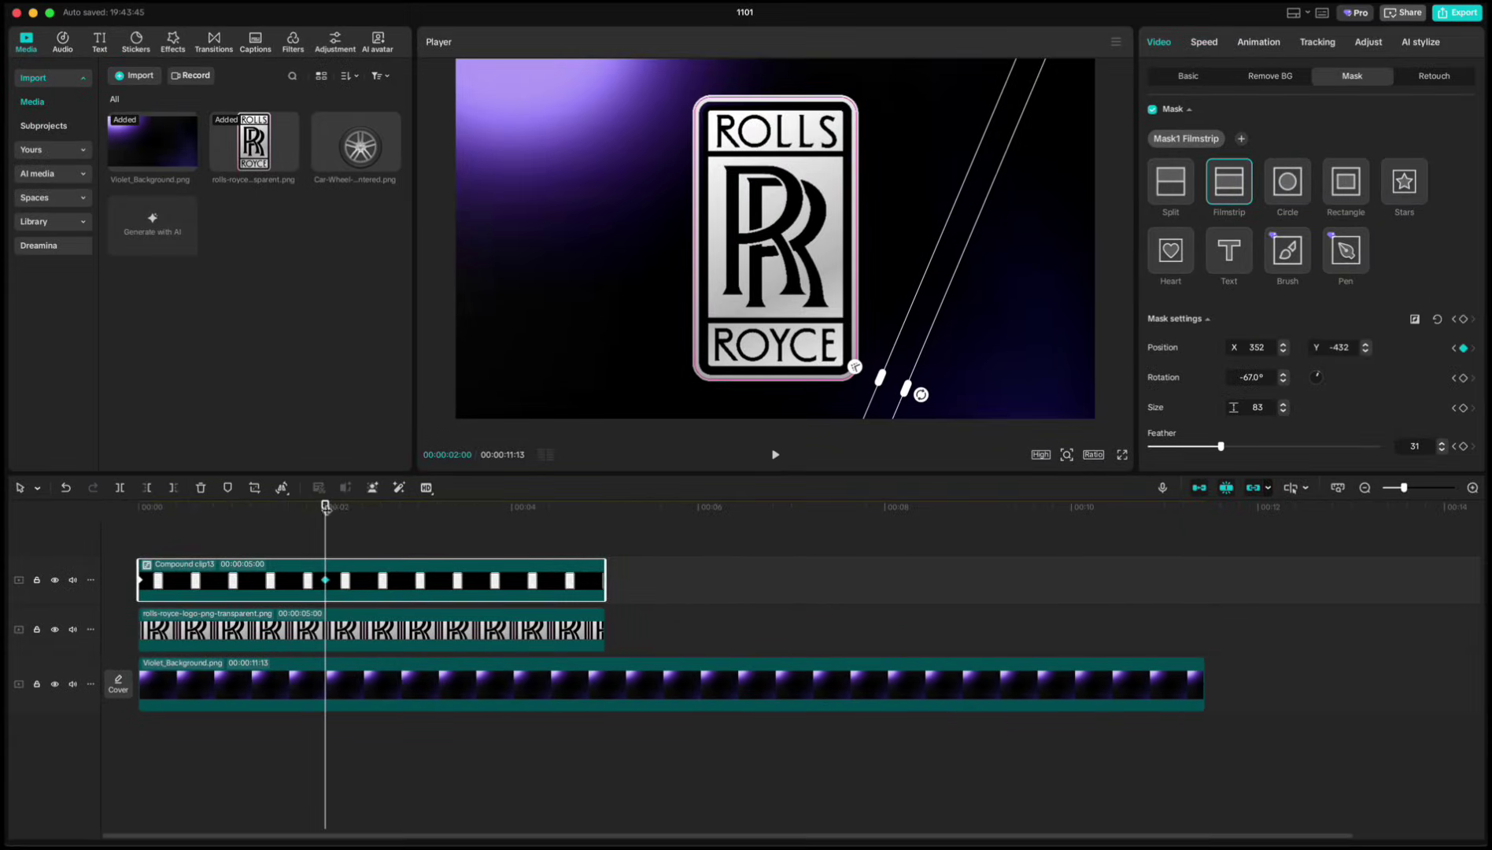
- Move the end keyframe later in the compound clip and replay the shine
click(193, 522)
key(Home)
key(space)
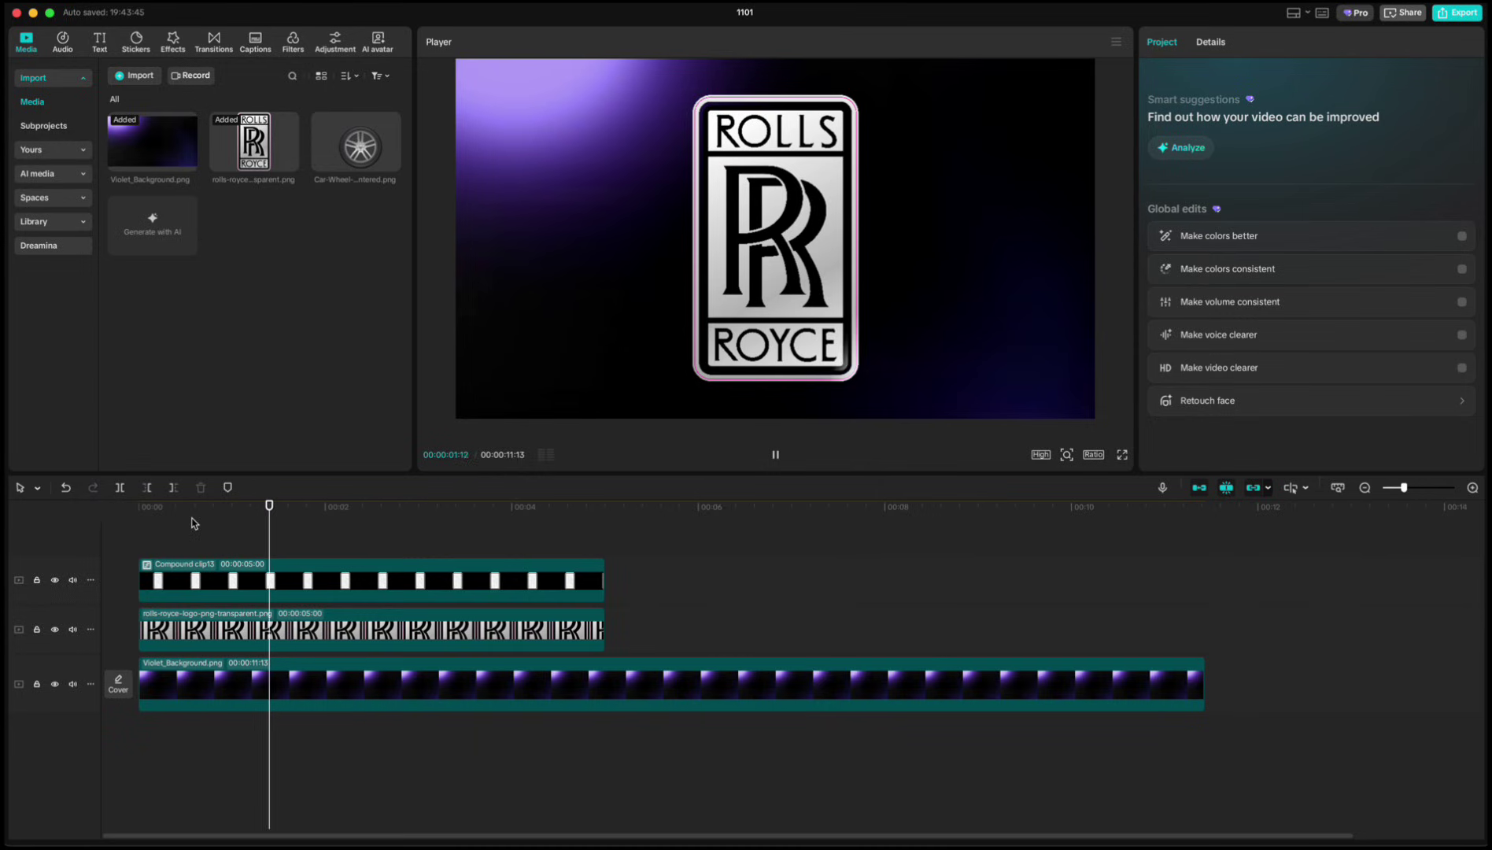
key(space)
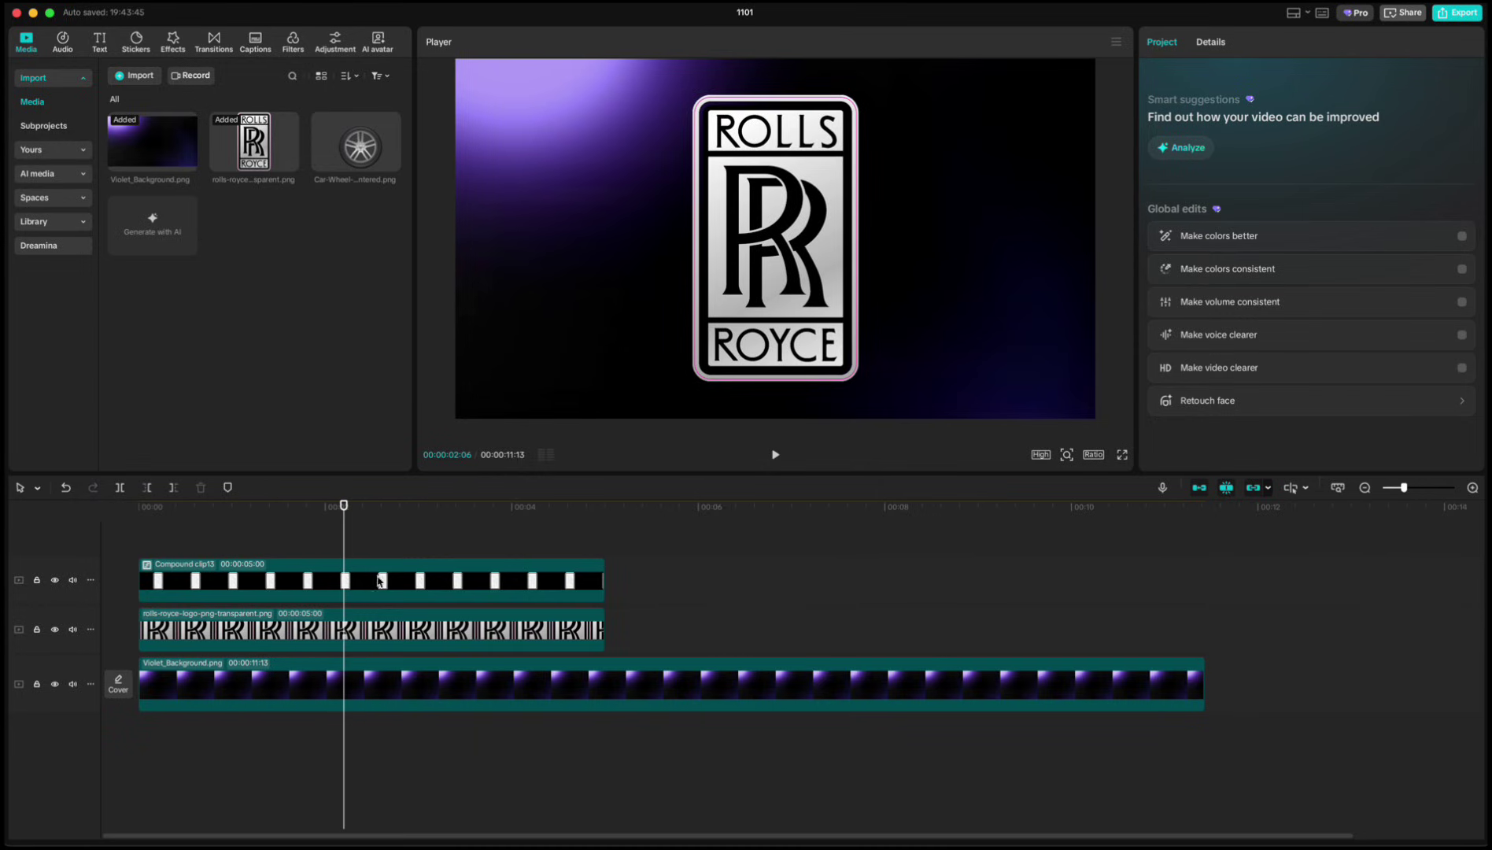
click(381, 581)
drag(326, 582, 396, 592)
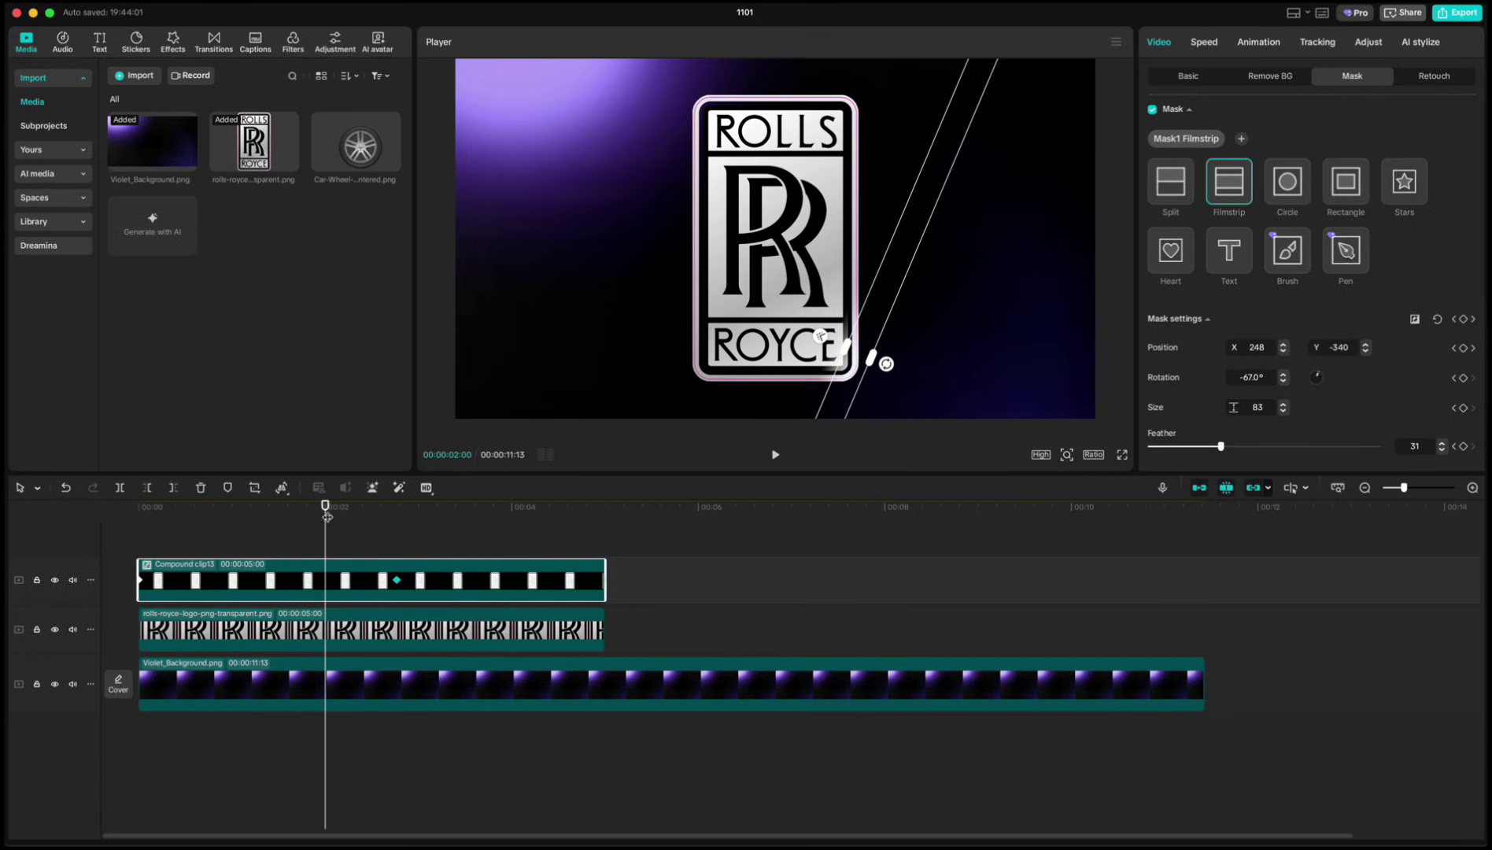
drag(327, 516, 138, 517)
click(184, 535)
key(space)
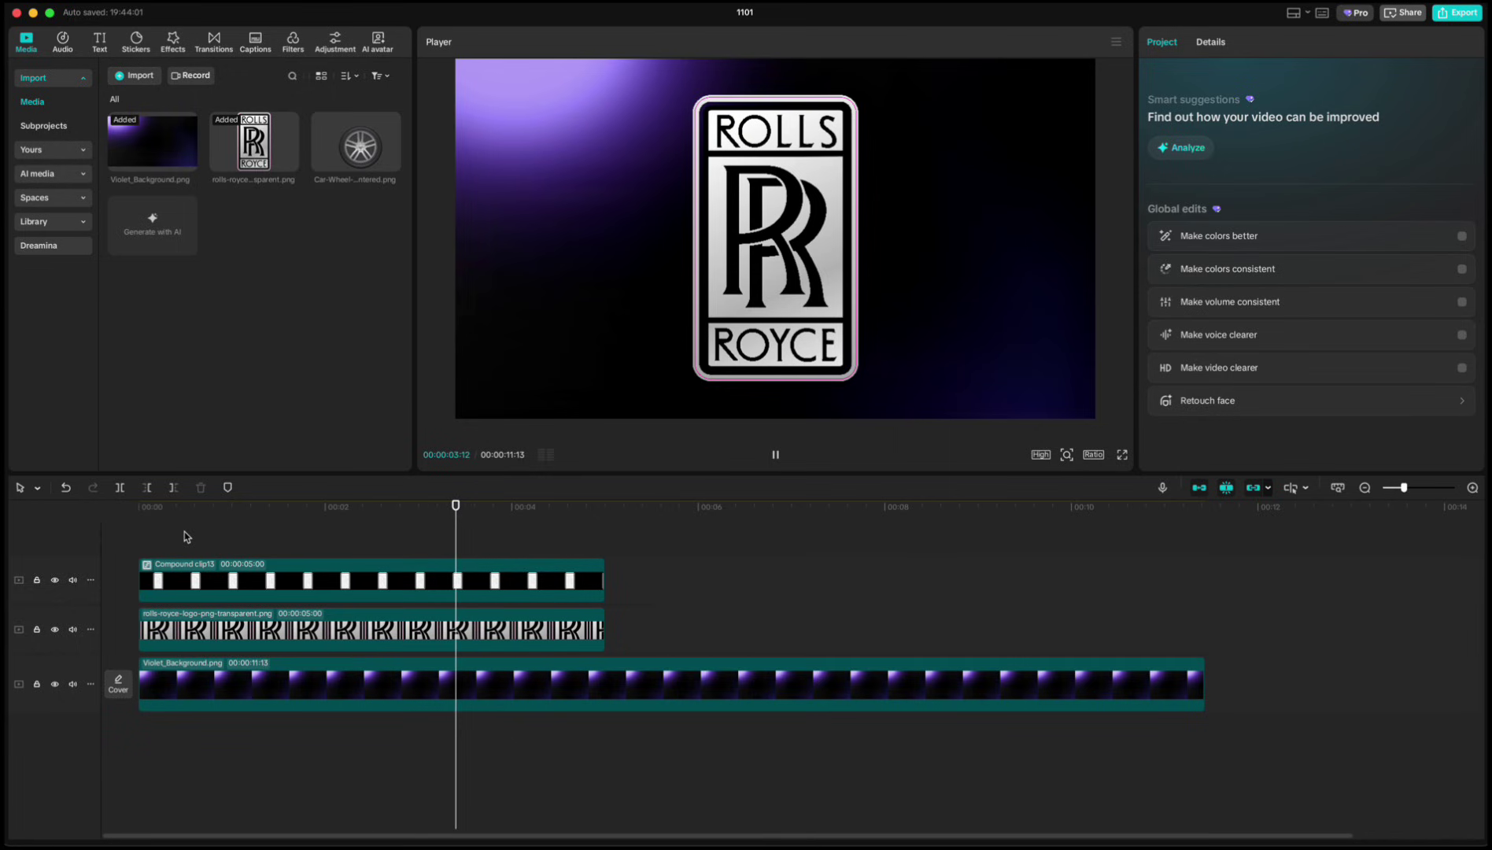
key(space)
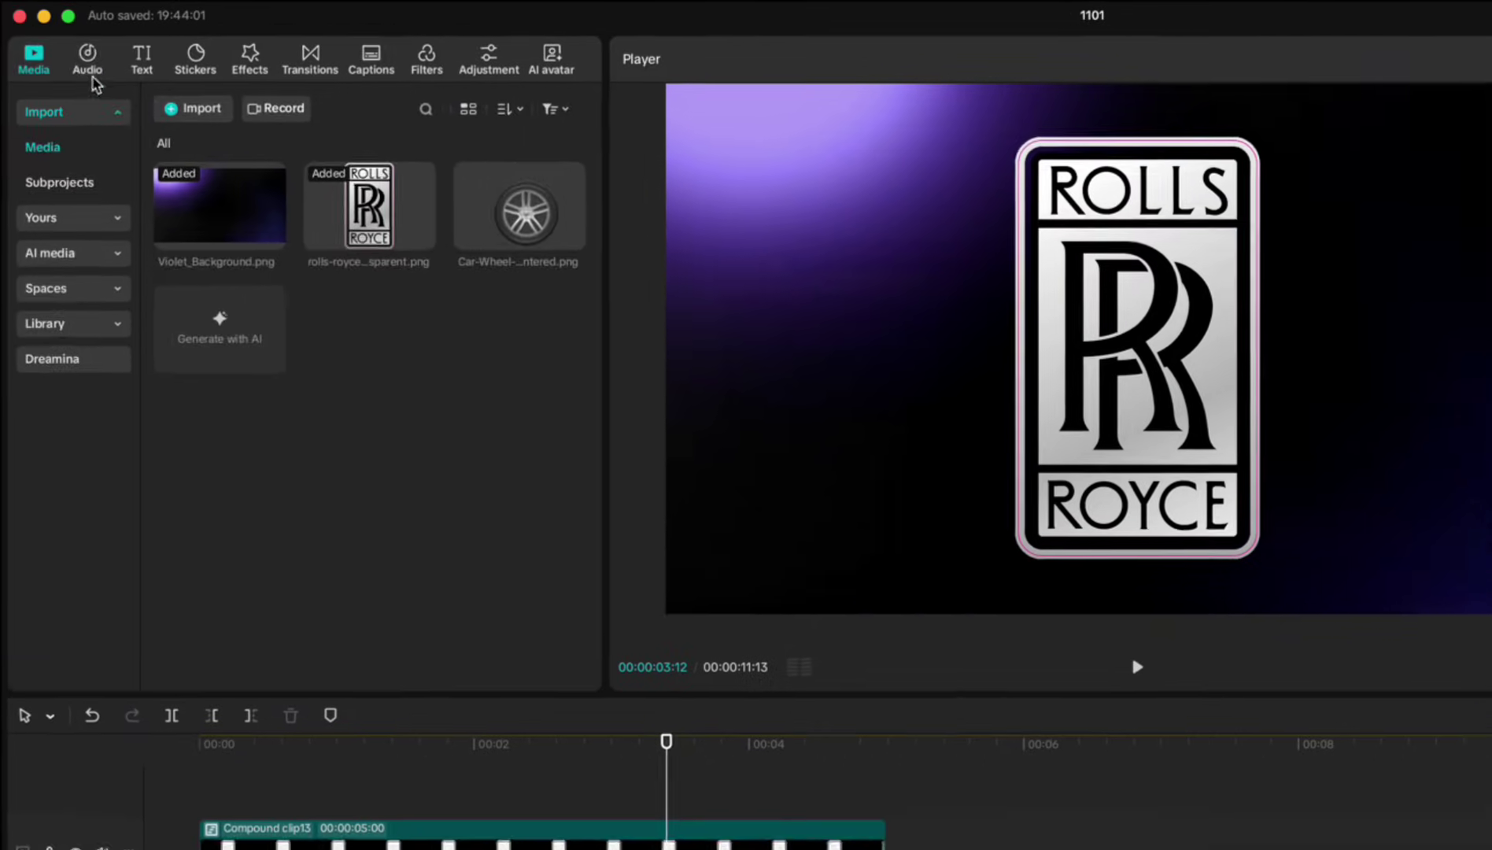
- Search sound effects for 'sword' and add Sword Waving to the timeline
click(63, 41)
click(49, 222)
click(229, 111)
text(sword)
key(Return)
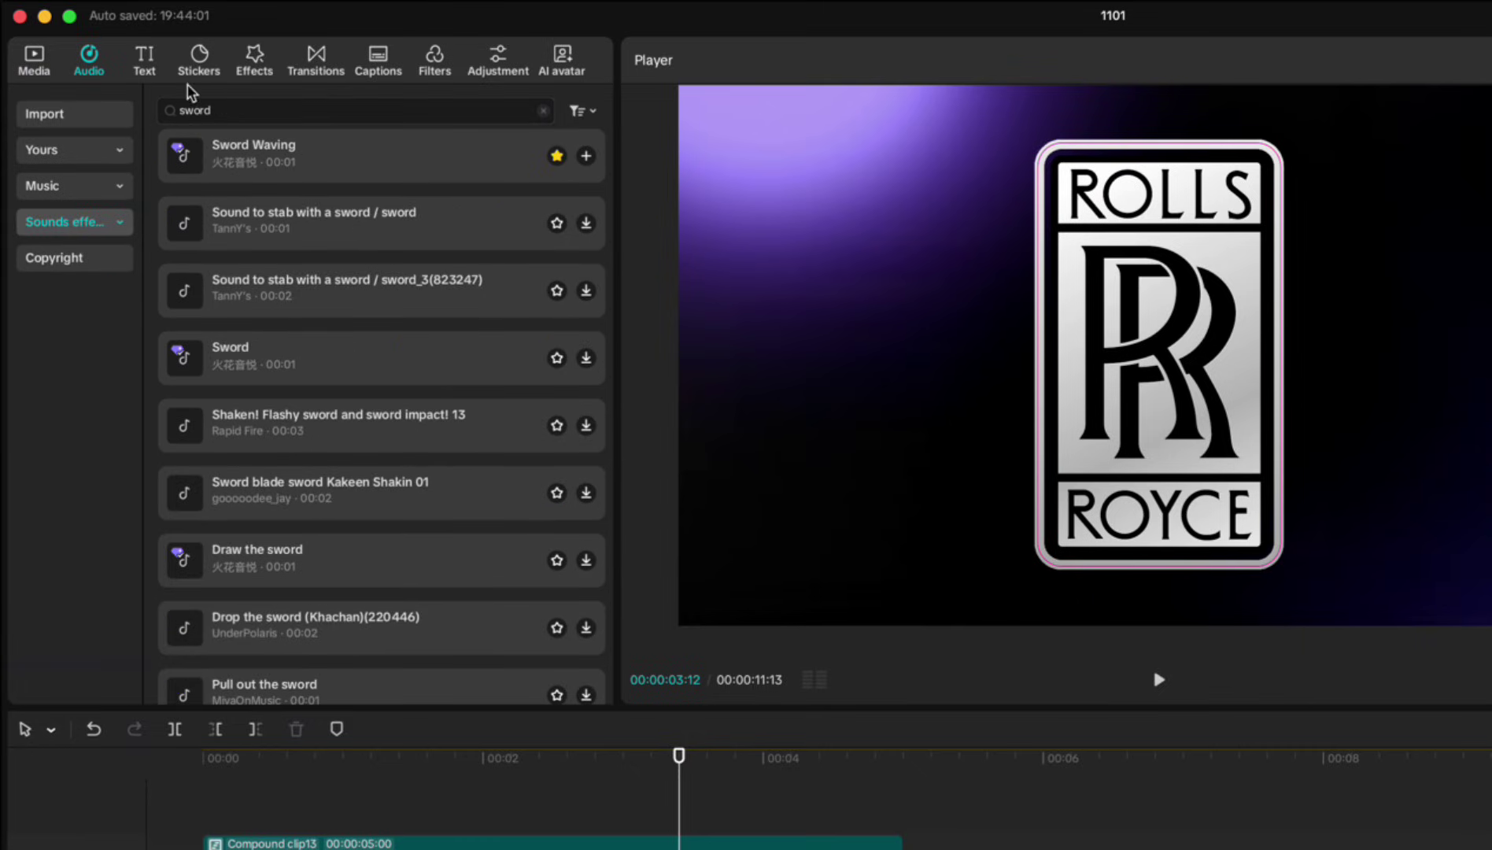
click(183, 161)
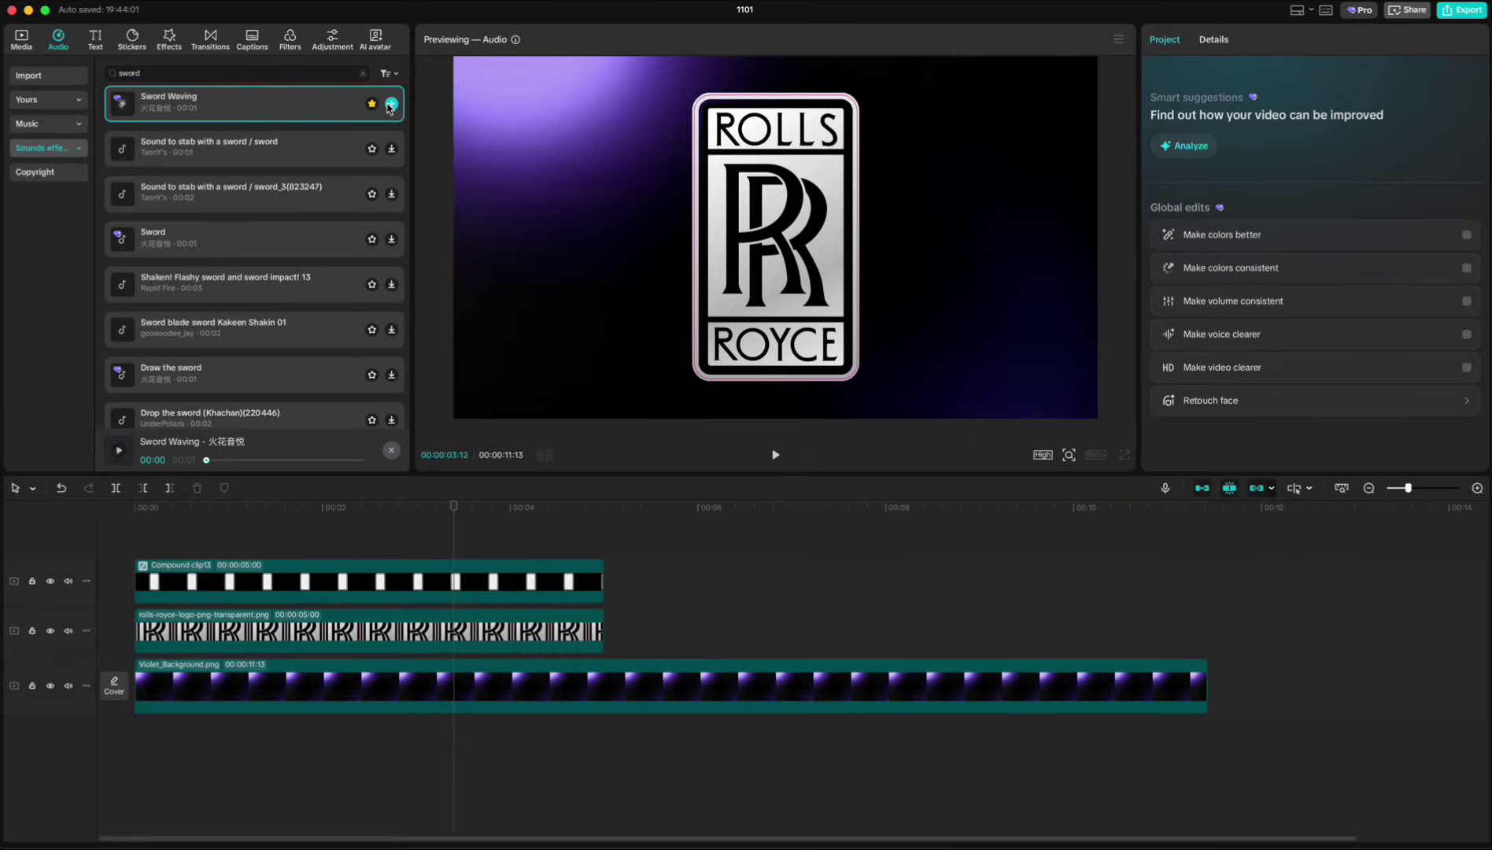
click(390, 104)
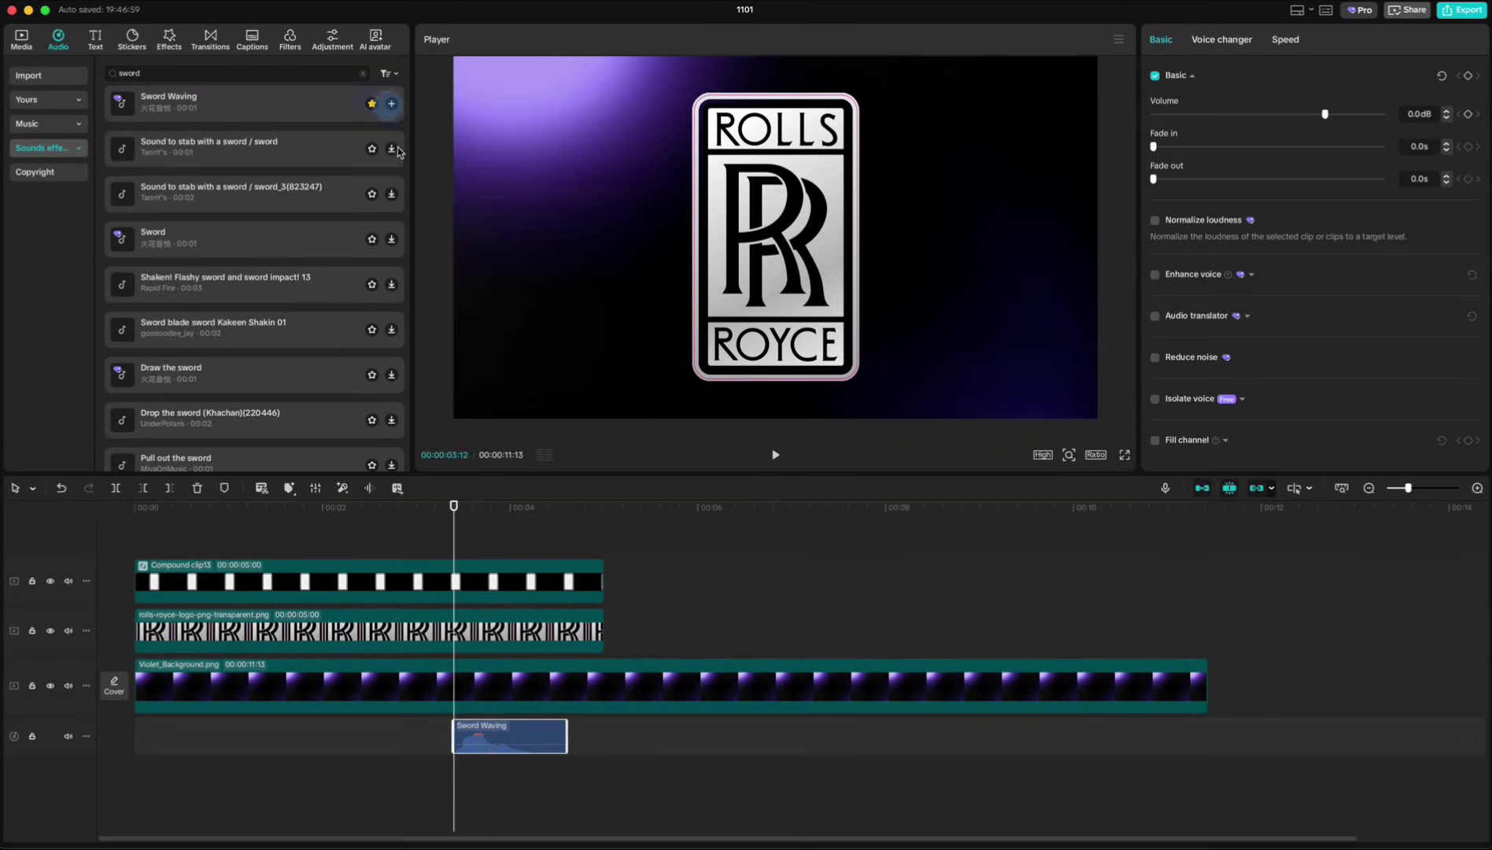
- Shift the Sword Waving clip to about one second in and preview it
drag(452, 520, 231, 520)
drag(501, 730, 277, 730)
drag(187, 502, 163, 508)
key(space)
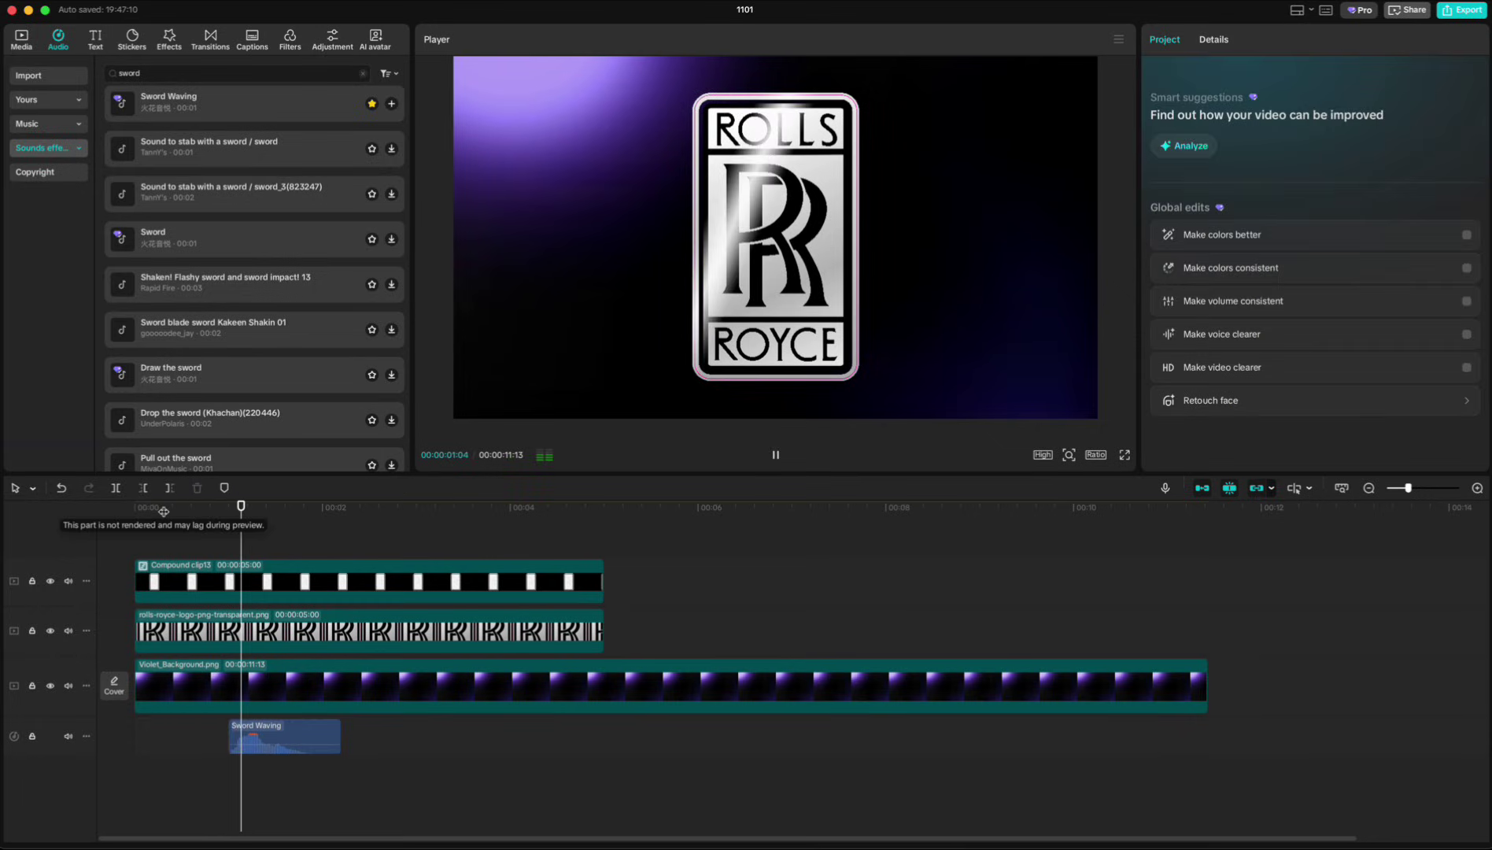
key(space)
- Check the mask sweep keyframe and replay the intro from the start
click(342, 590)
click(393, 583)
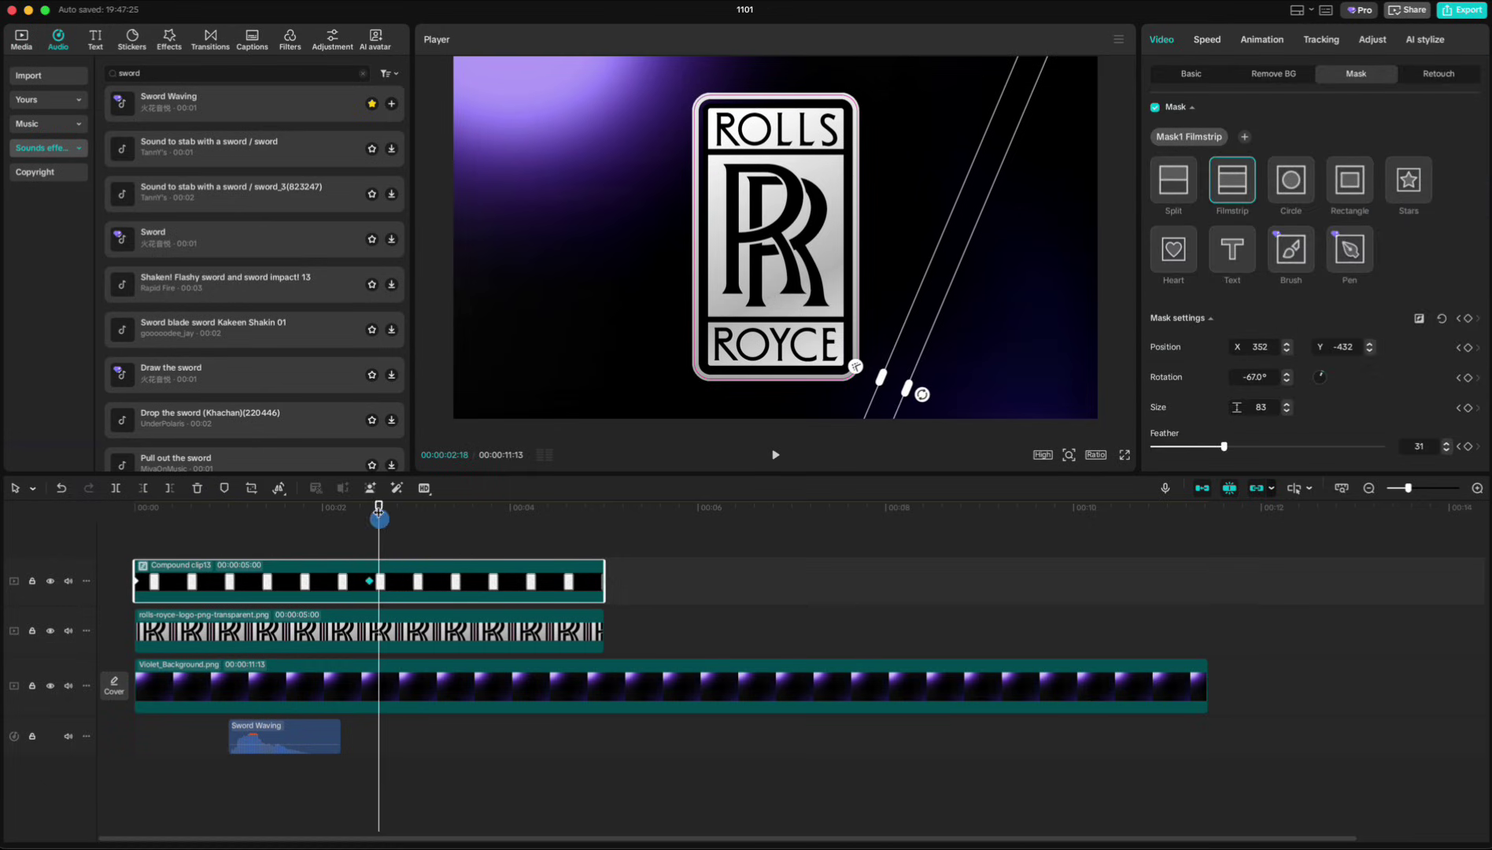
click(141, 527)
key(space)
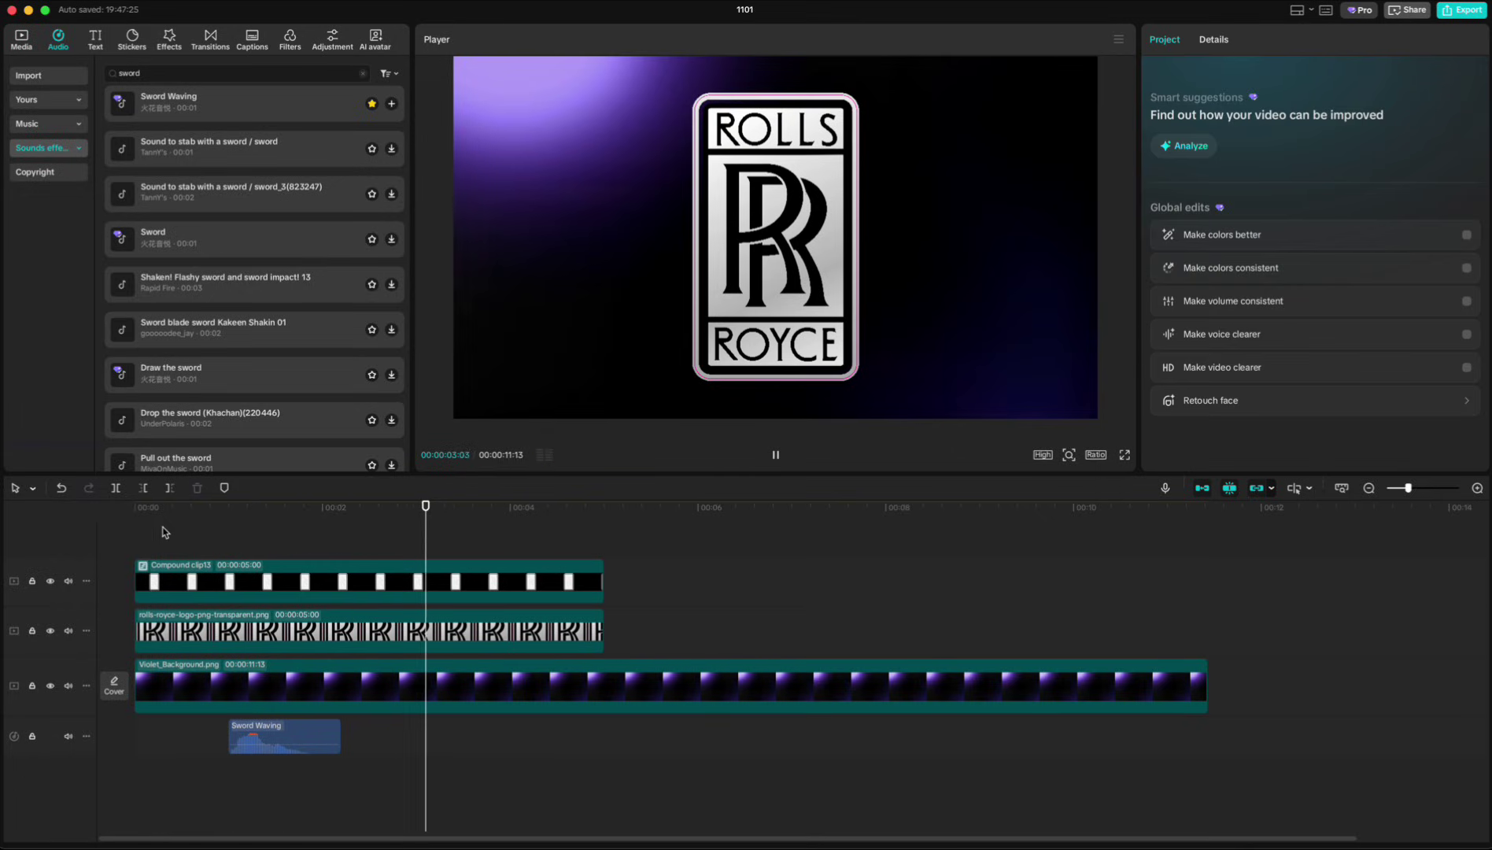
key(space)
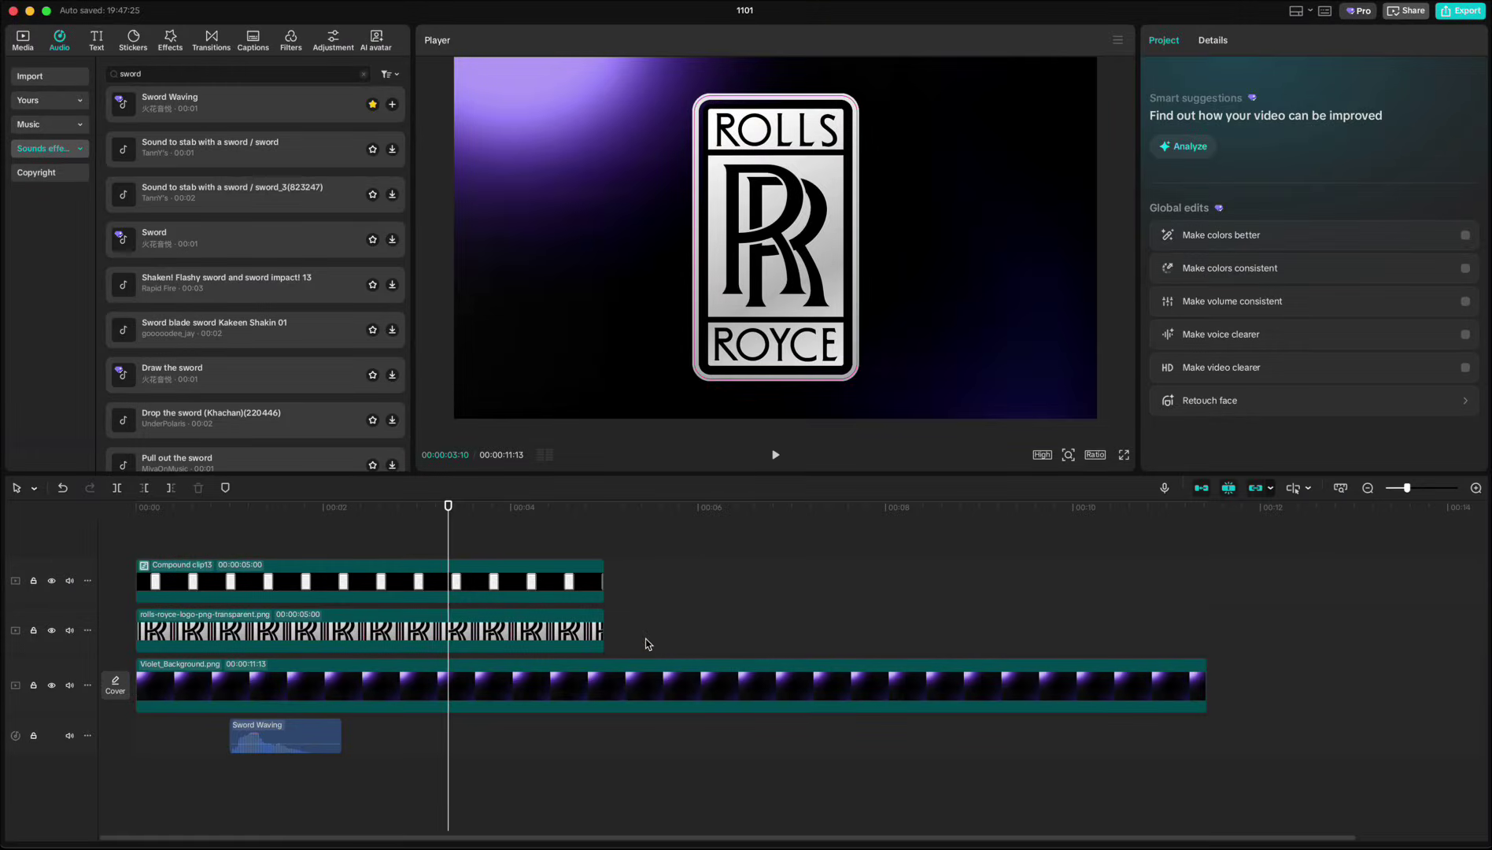
- Merge both logo clips into a single compound clip
drag(646, 644, 582, 598)
right_click(490, 586)
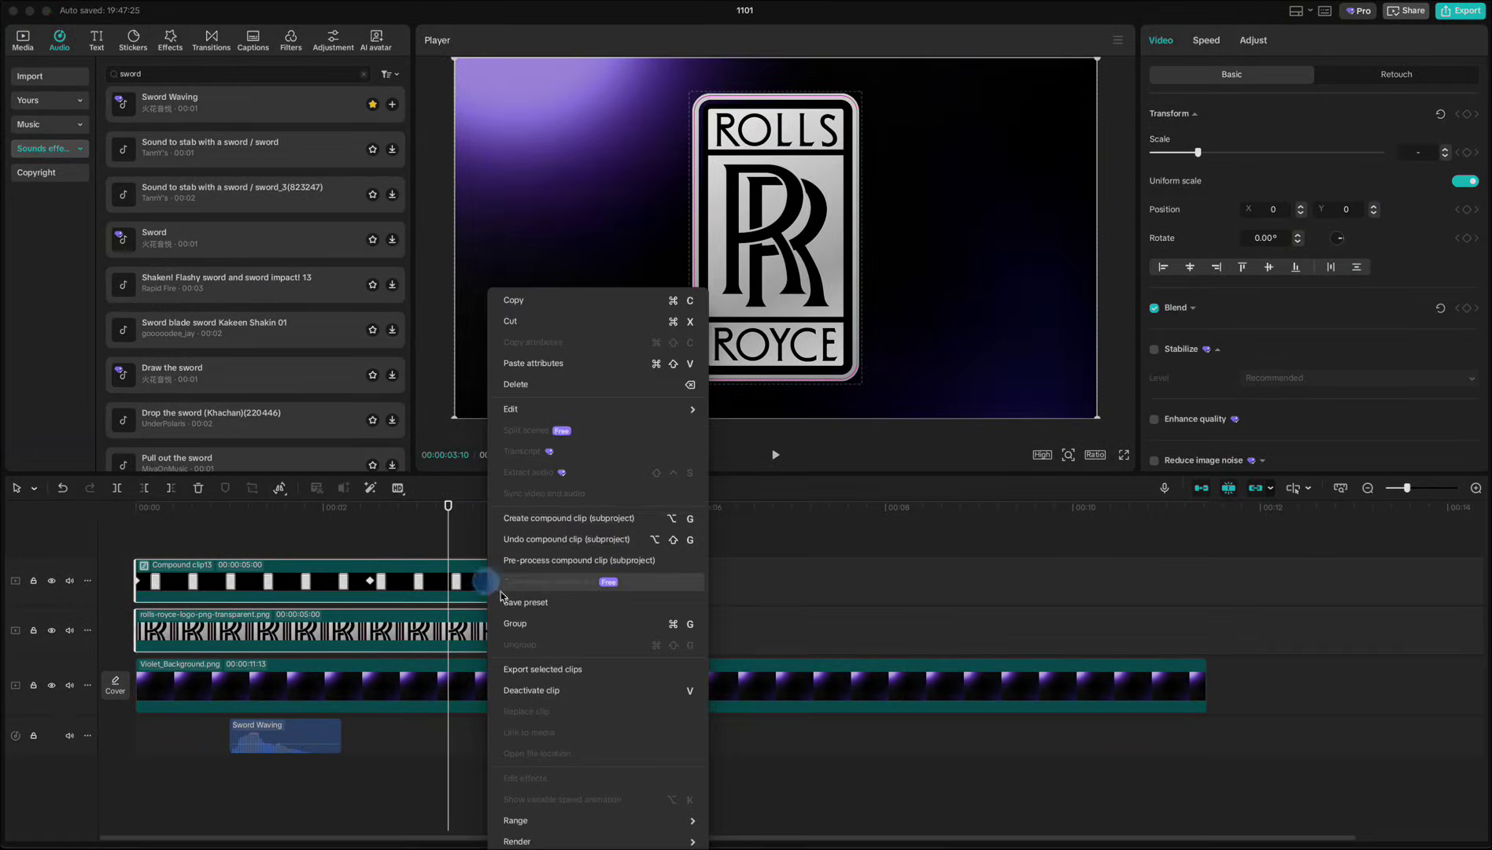
click(525, 519)
drag(439, 509, 138, 509)
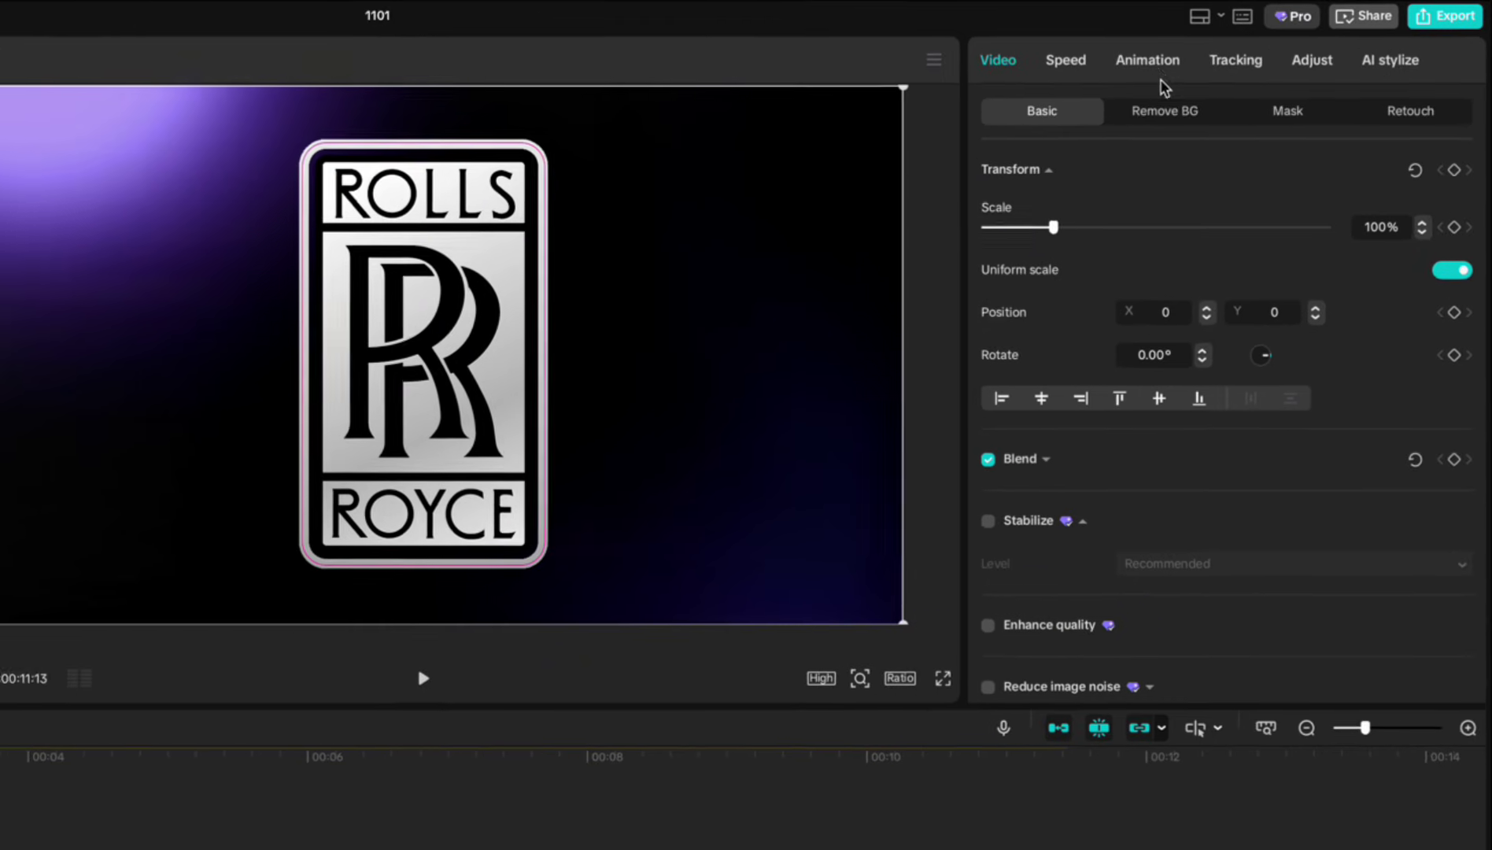
- Apply the Flip 4 combo animation and enlarge the logo to about 146%
click(1231, 45)
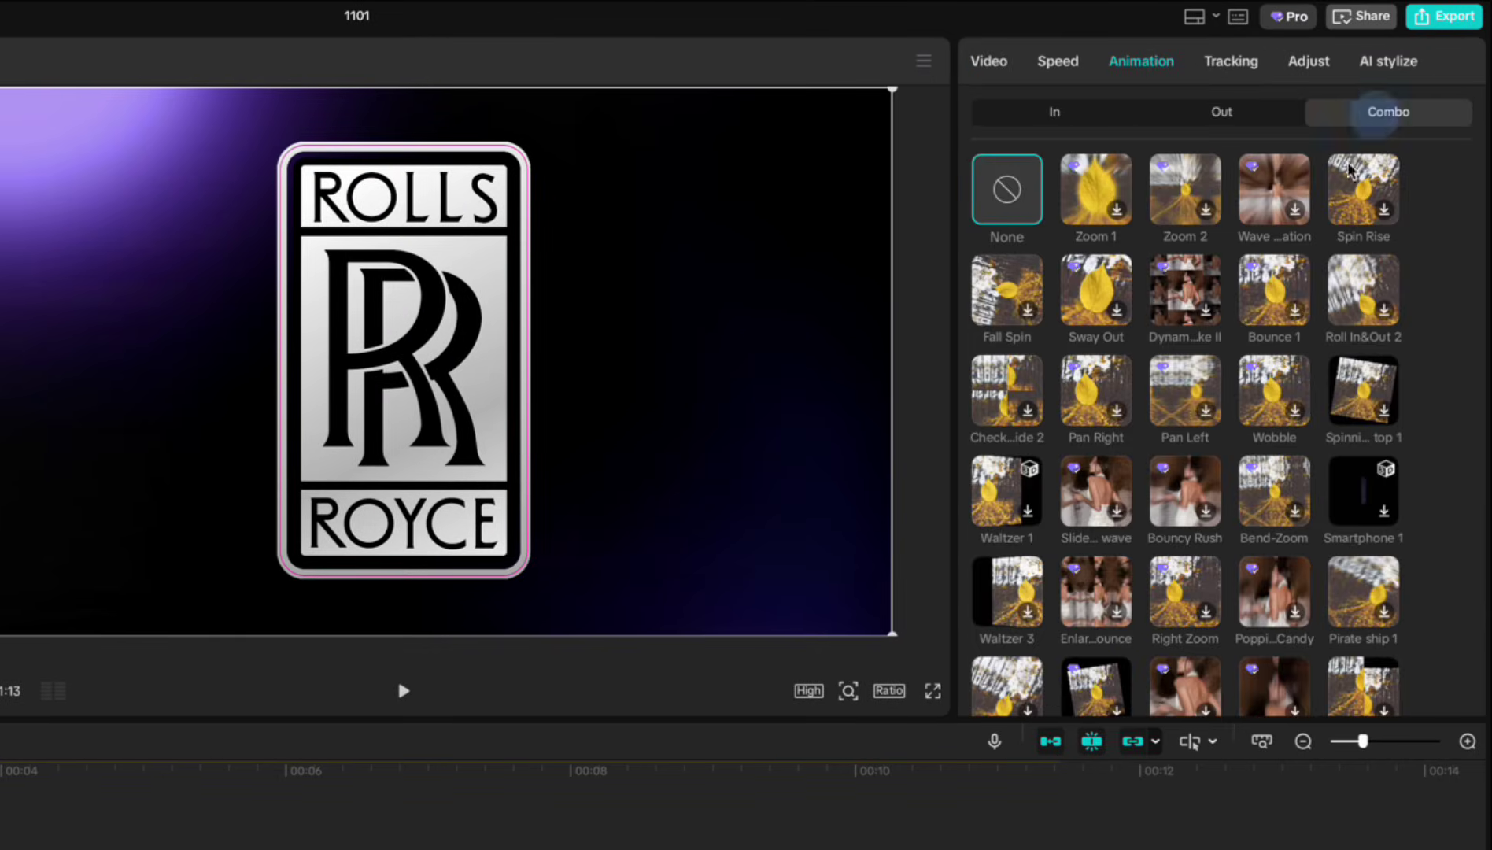
scroll(1275, 466, down, 5)
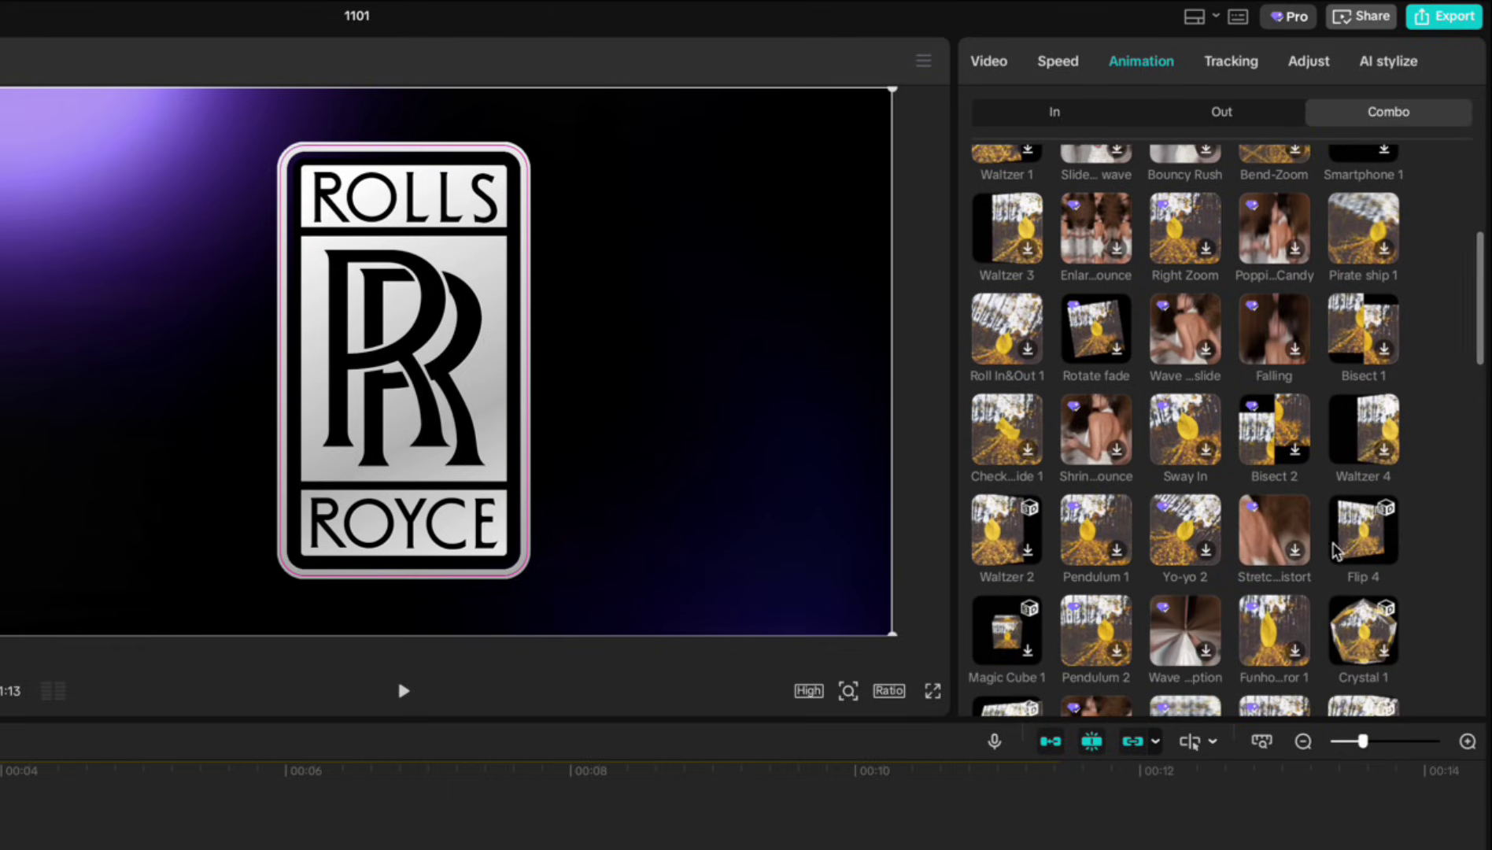
click(1363, 529)
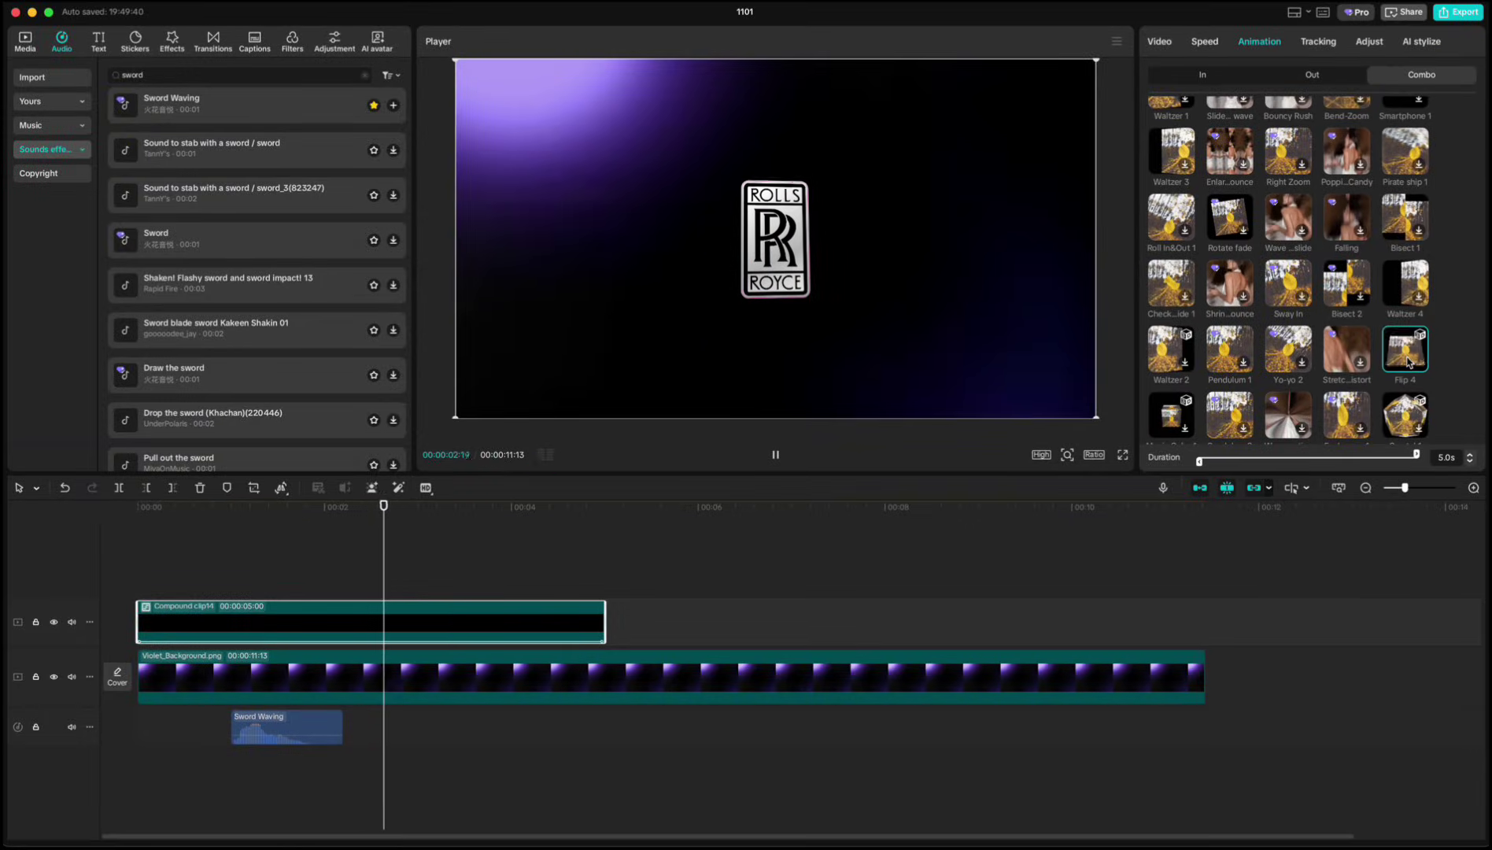
click(1168, 44)
drag(1193, 159, 1220, 160)
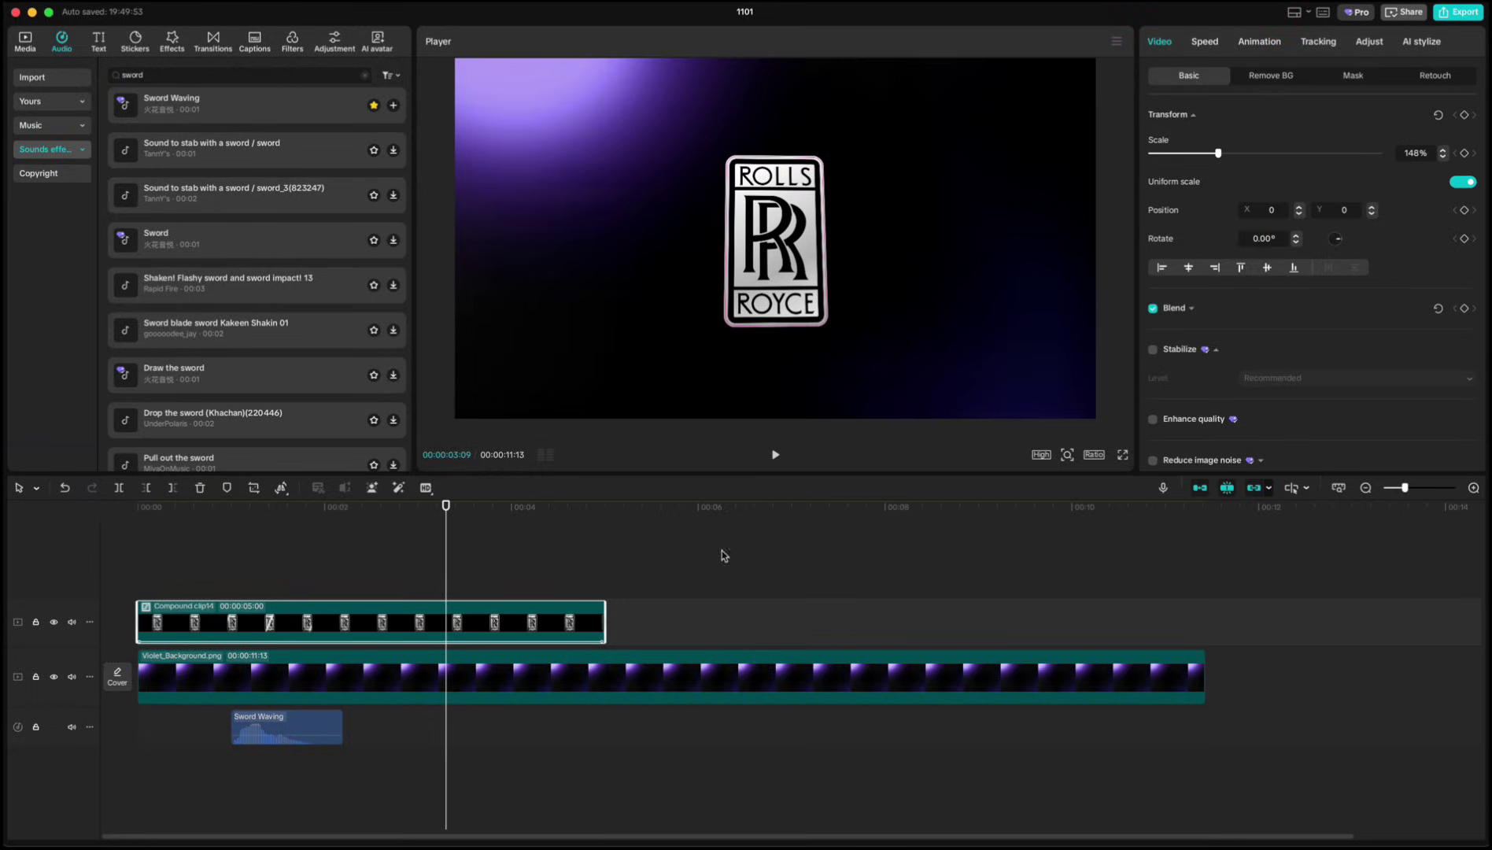
- Nest the animated logo into a new compound clip
drag(442, 513, 349, 546)
right_click(383, 618)
click(417, 515)
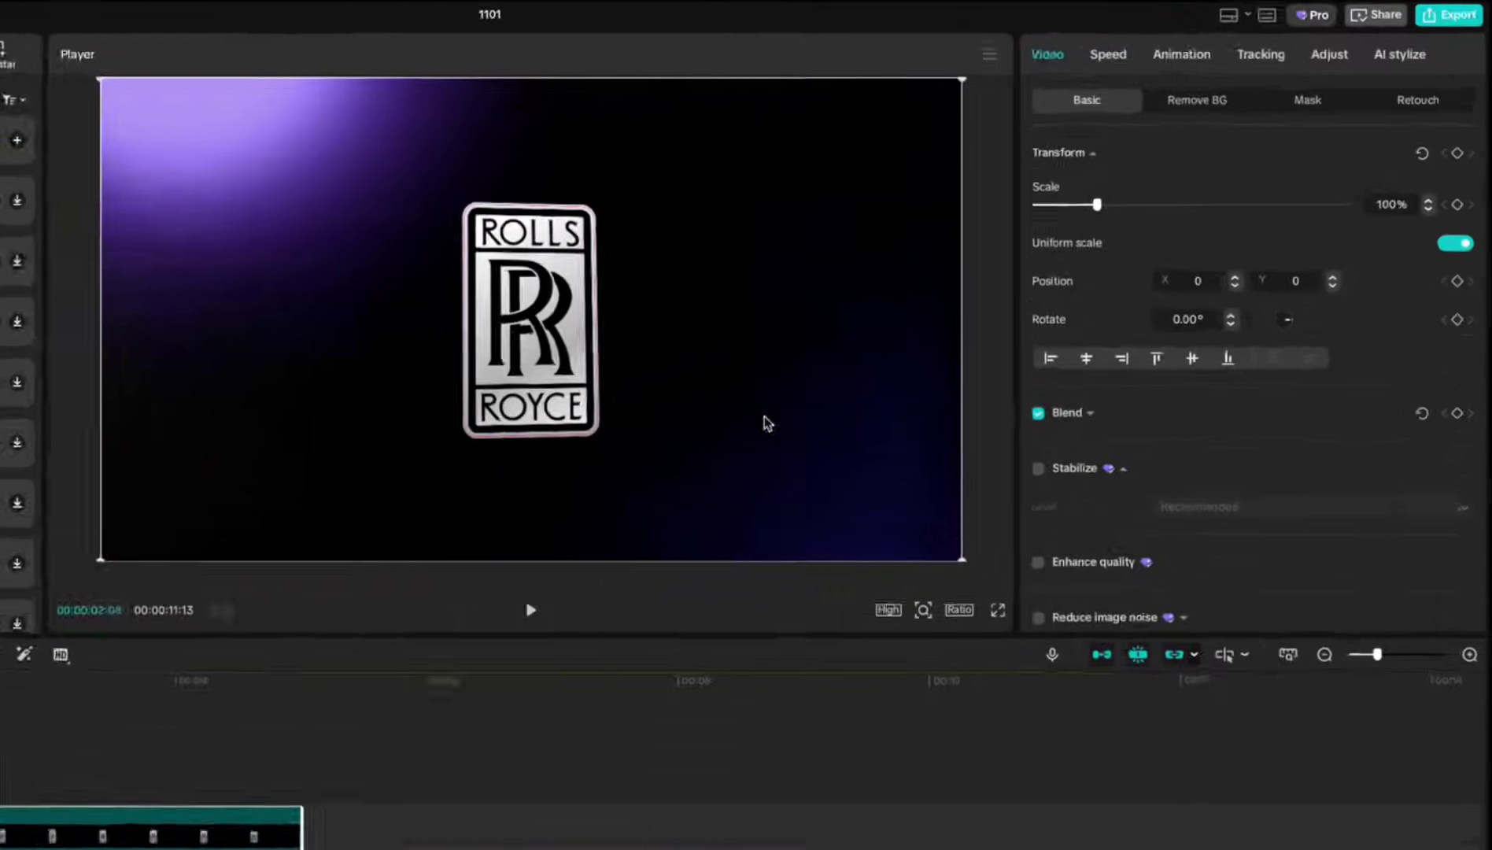
- Slow the clip to 0.70x with Smooth slow-mo set to Optical flow
click(1205, 42)
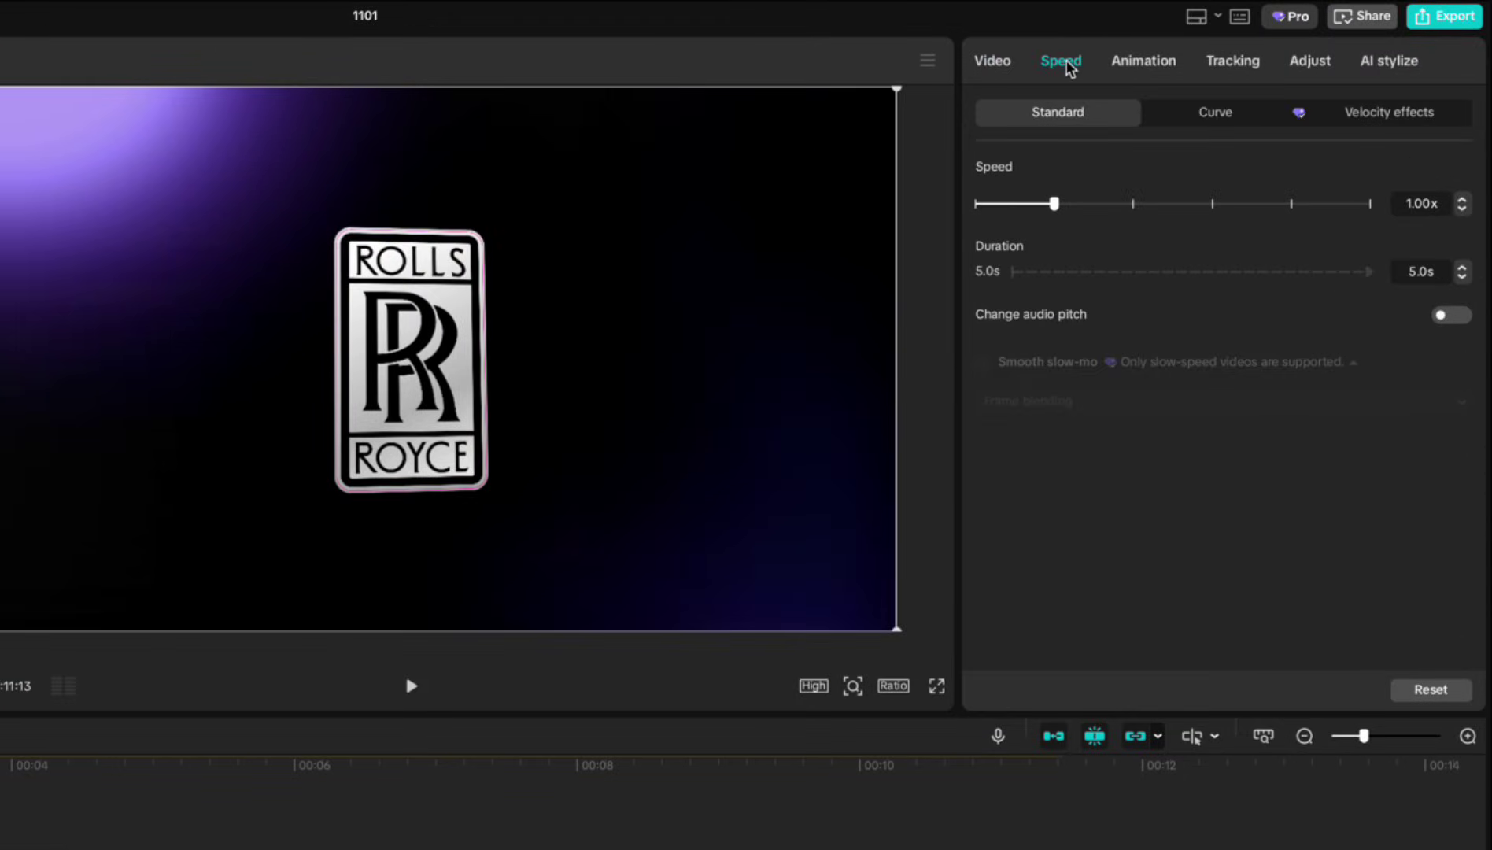
click(1462, 210)
click(1462, 210)
click(1462, 209)
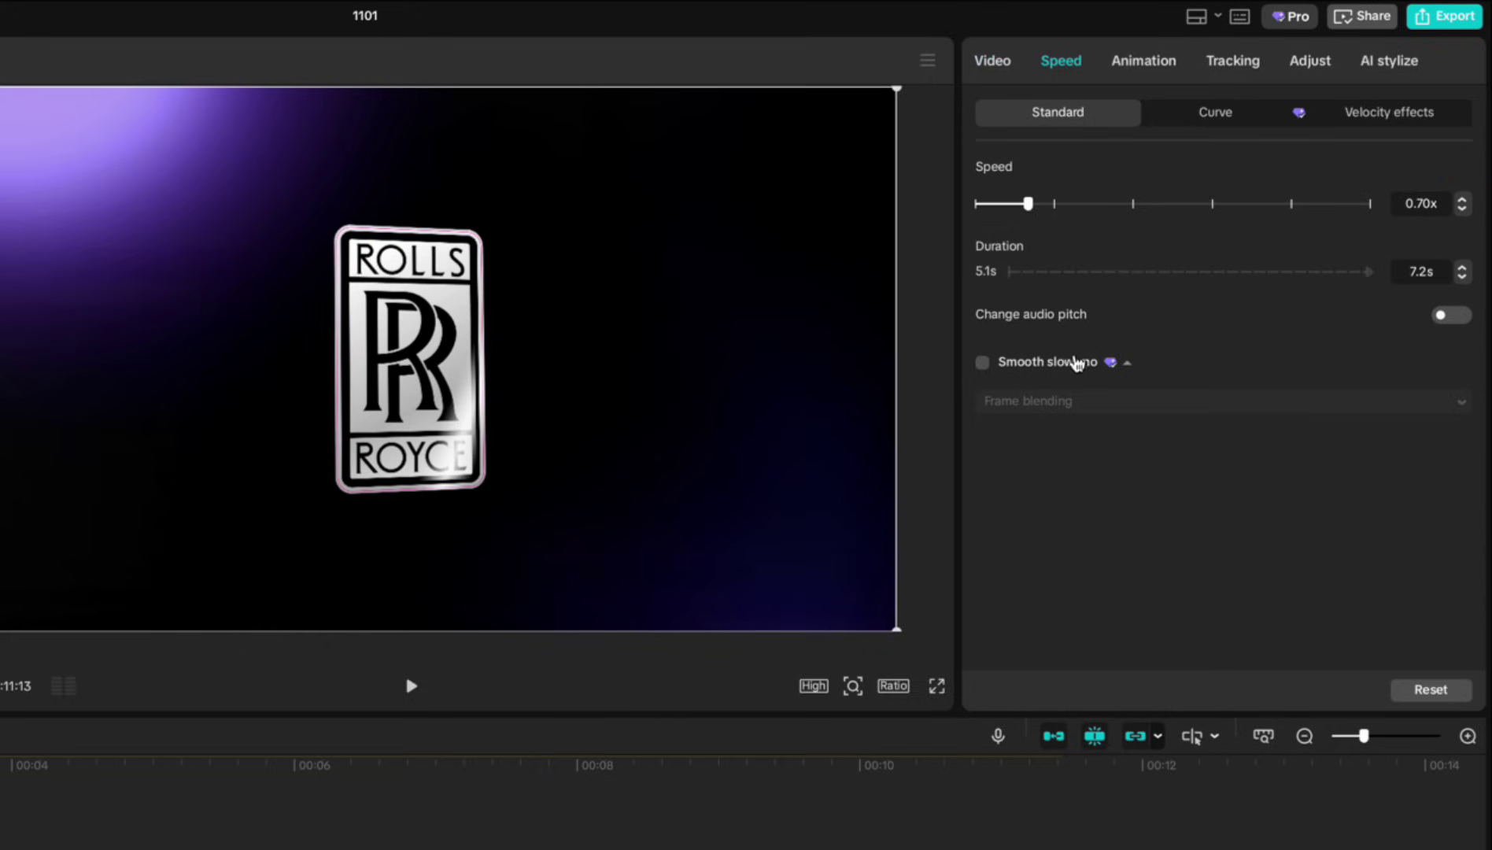
click(983, 363)
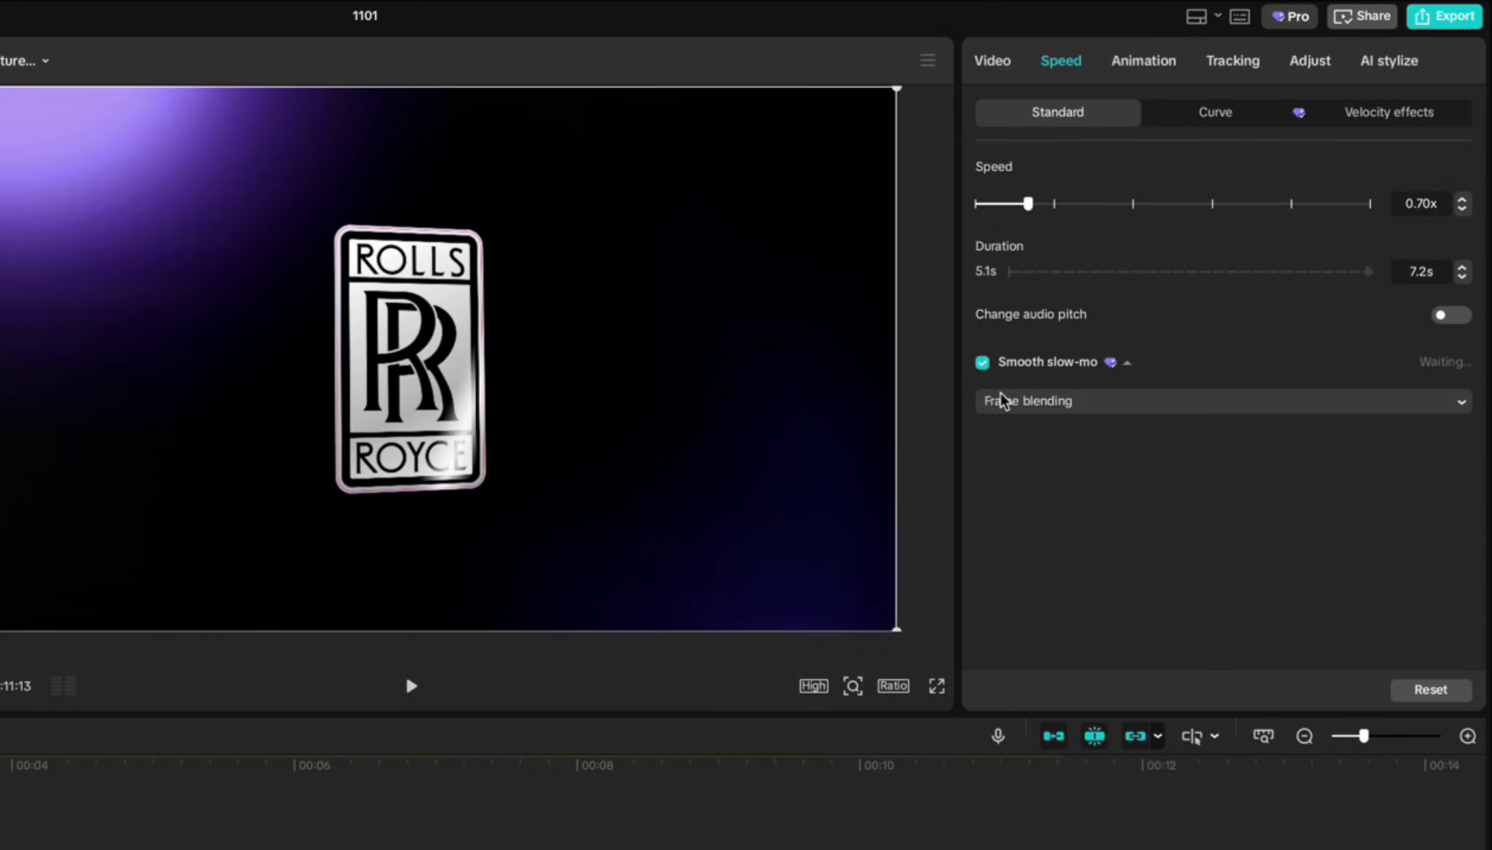
click(1002, 401)
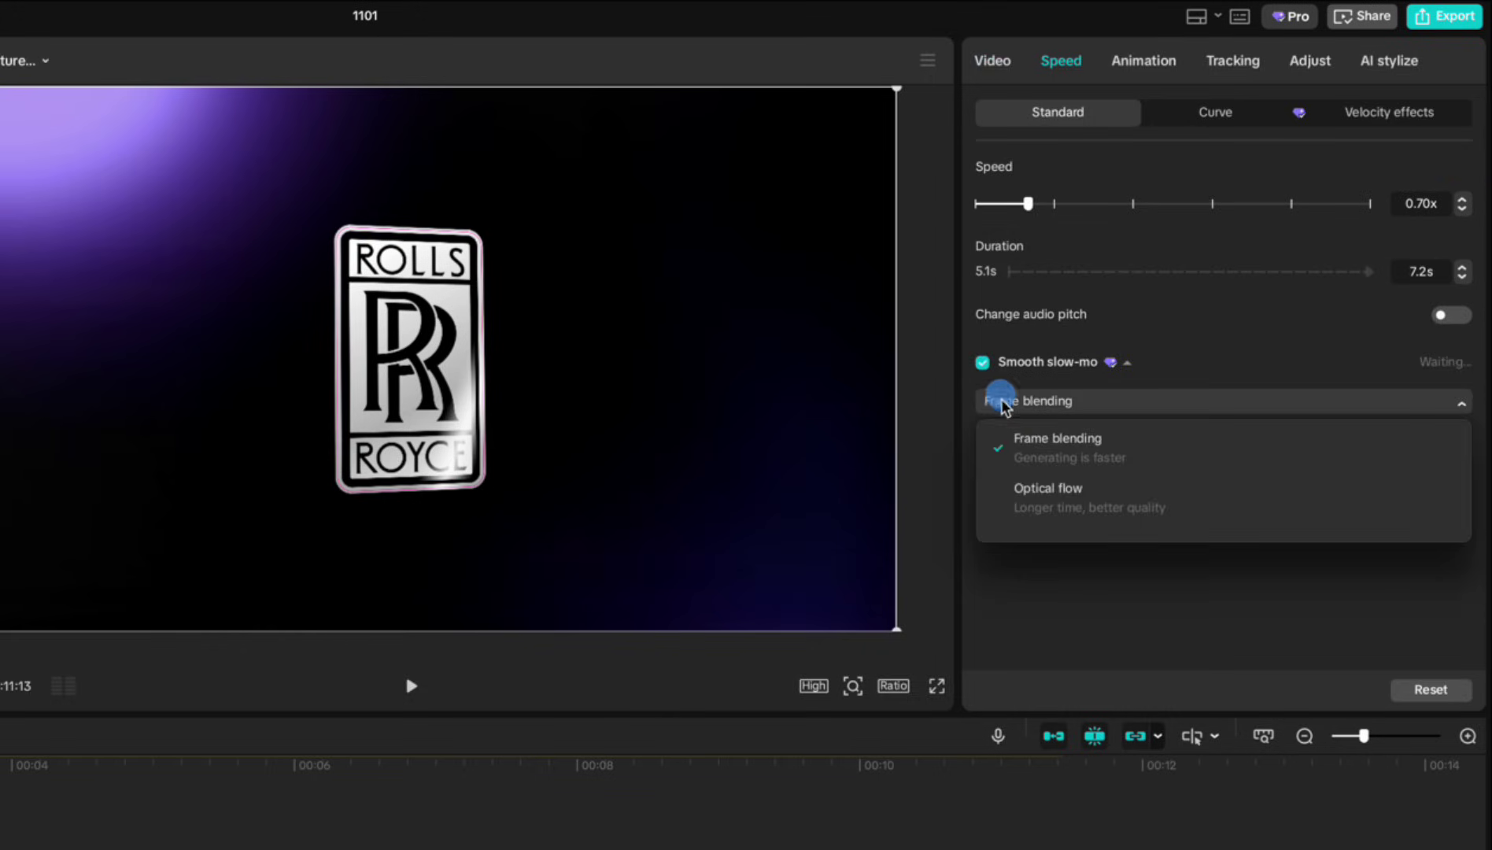
click(1056, 504)
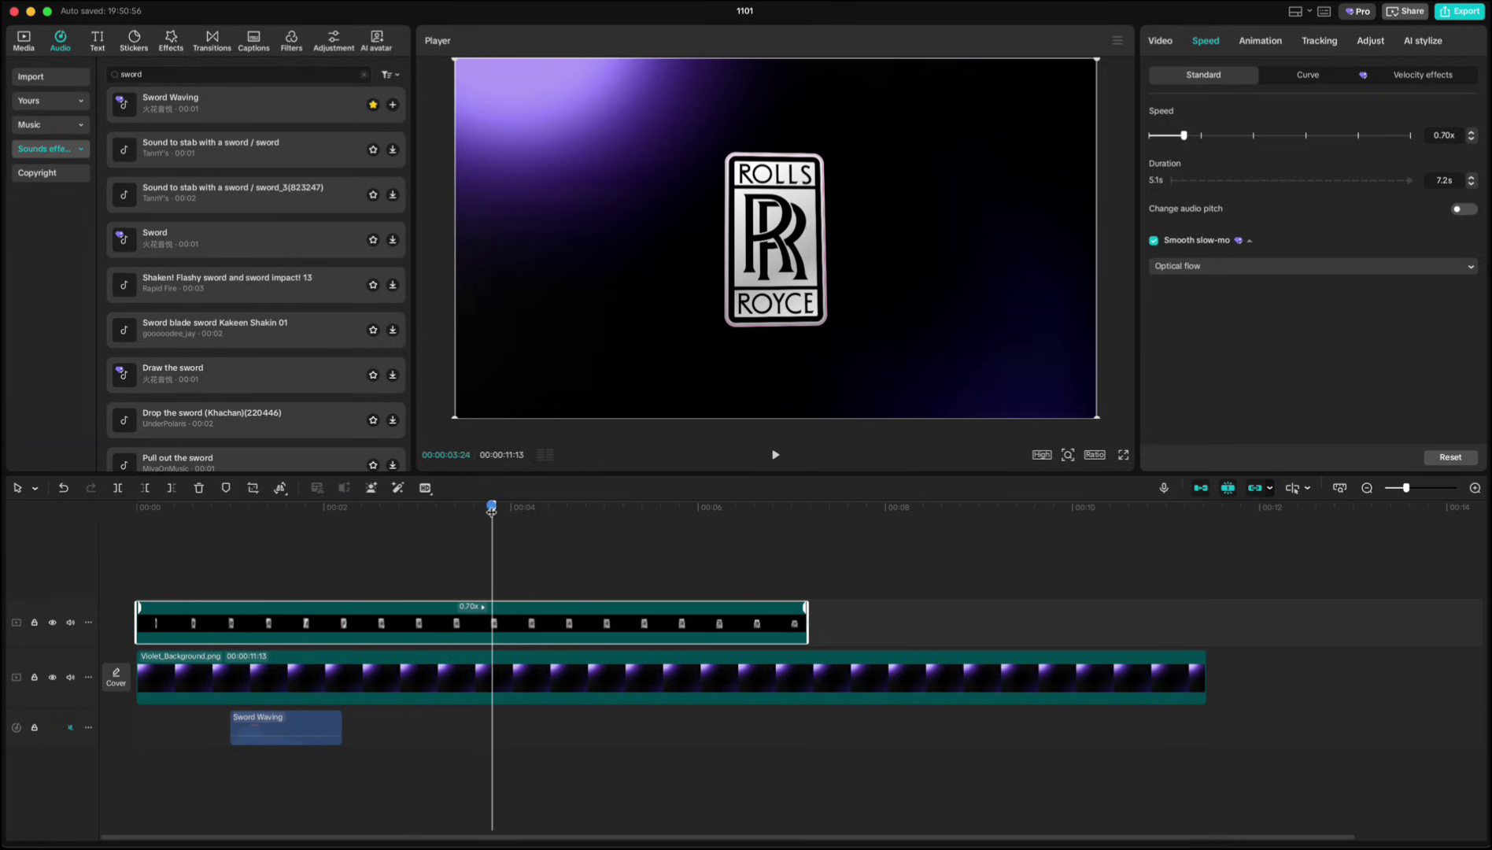
- Scrub back near the start to review the slowed logo animation
drag(490, 513, 271, 525)
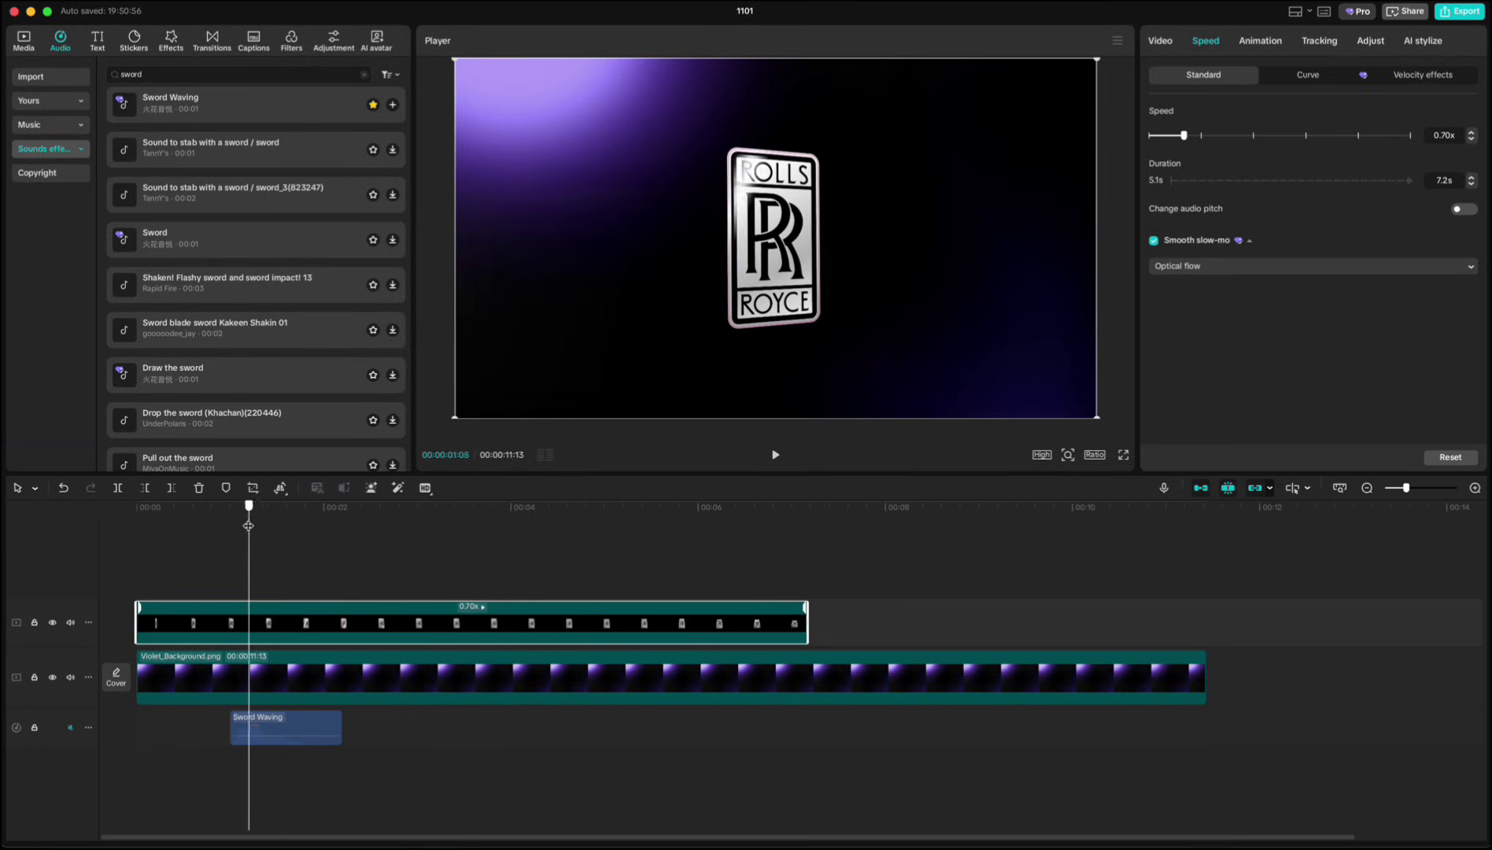
drag(248, 526, 210, 526)
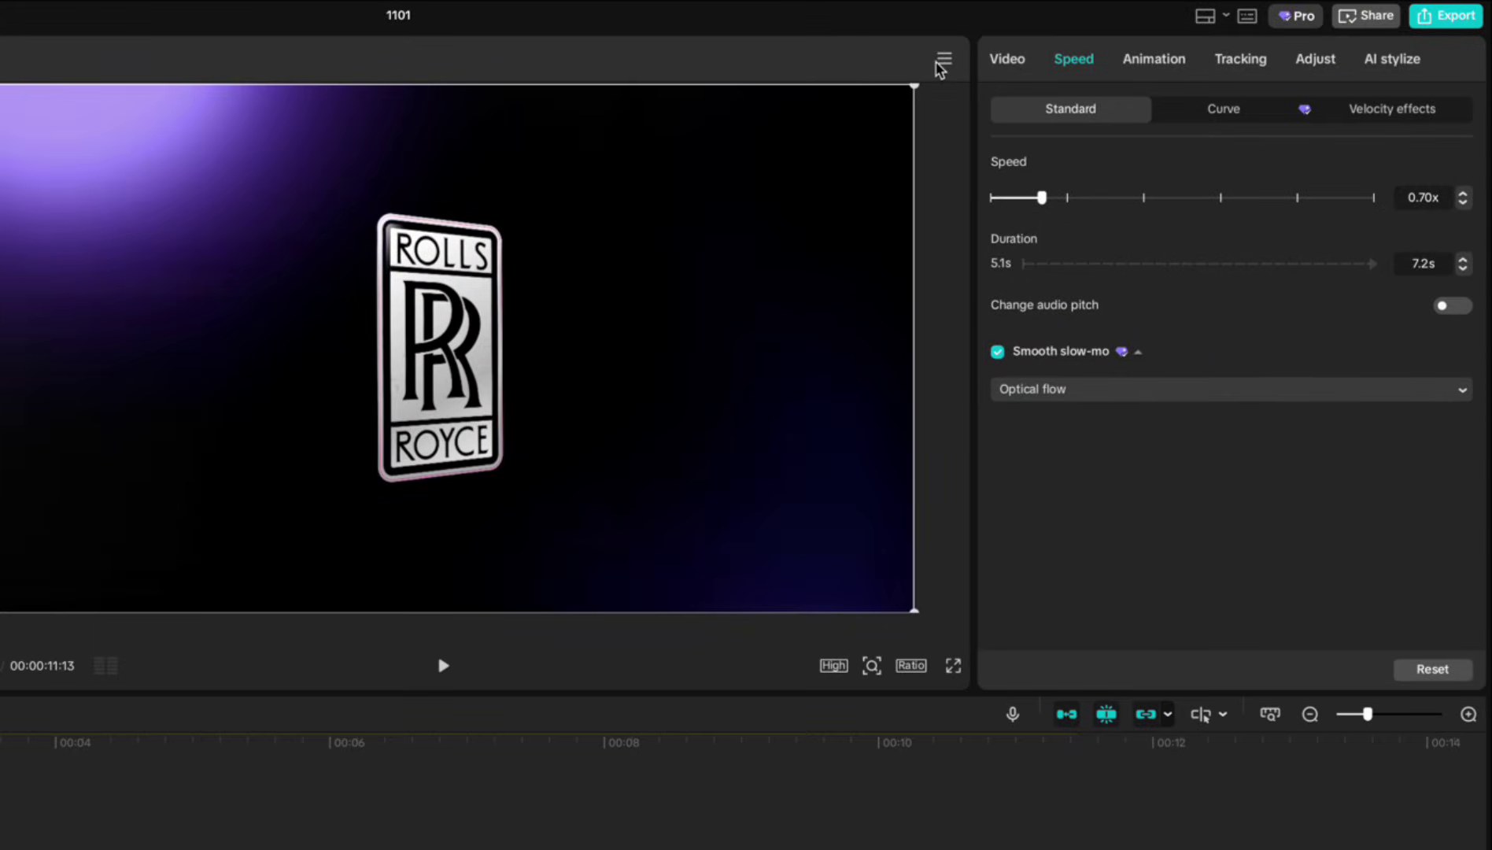
click(1117, 40)
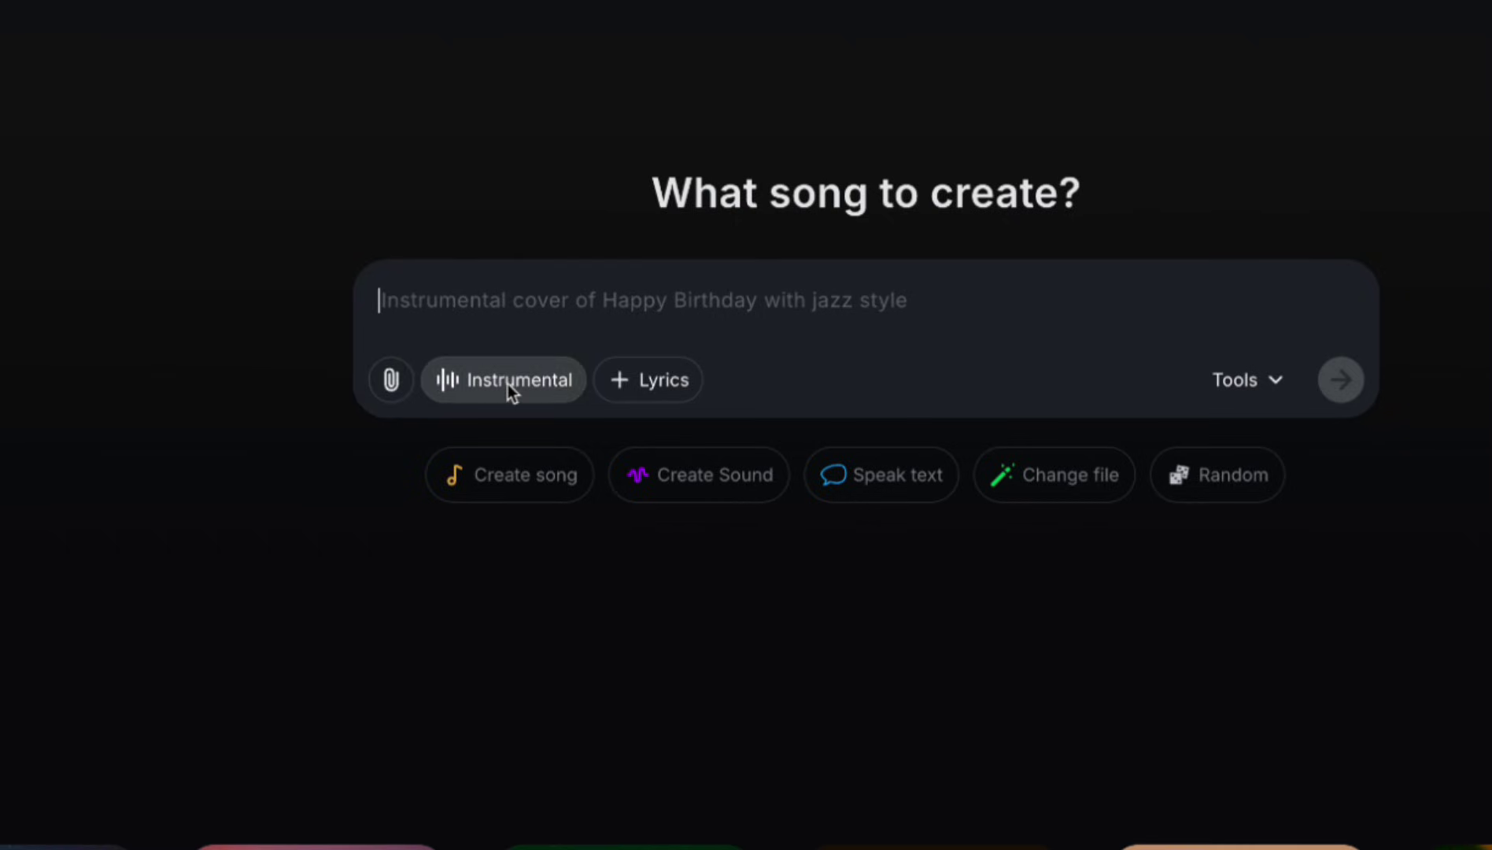
- Add a lyrics field below the prompt, try automatic lyric generation, and browse the Tools list
click(664, 383)
click(439, 369)
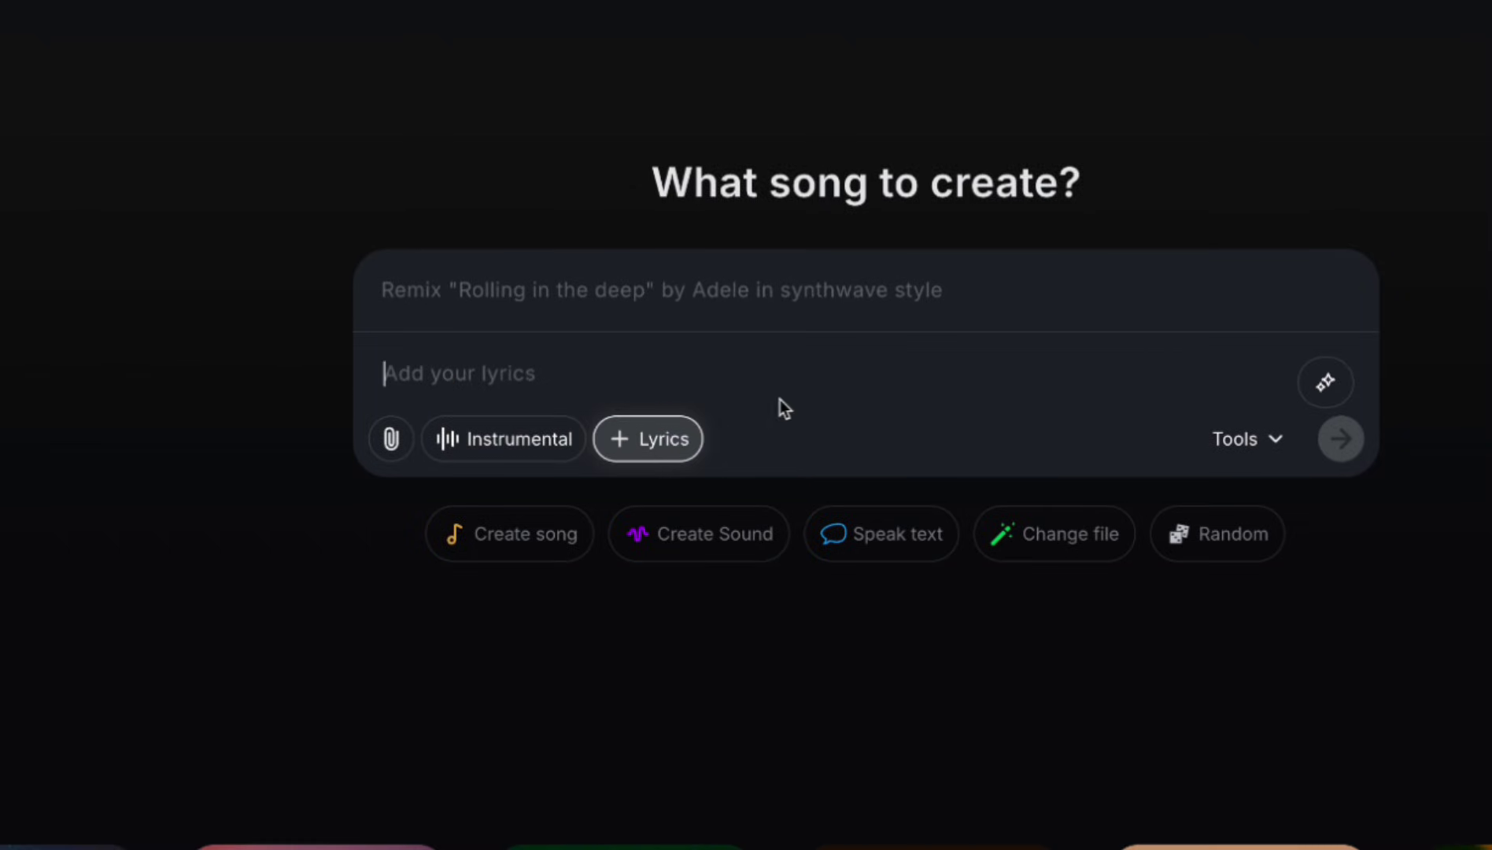
click(1307, 383)
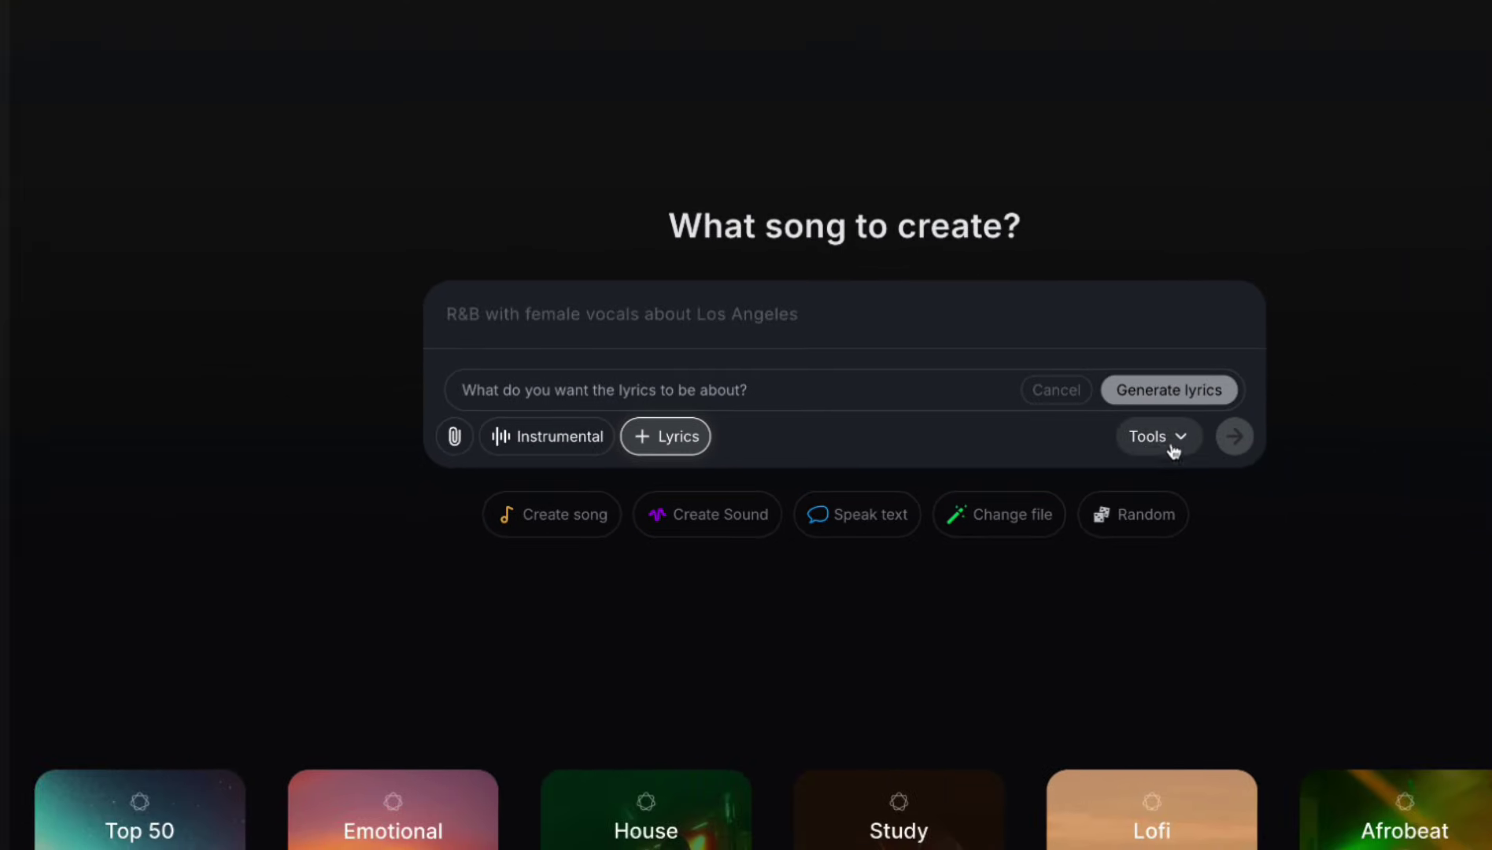
click(1180, 445)
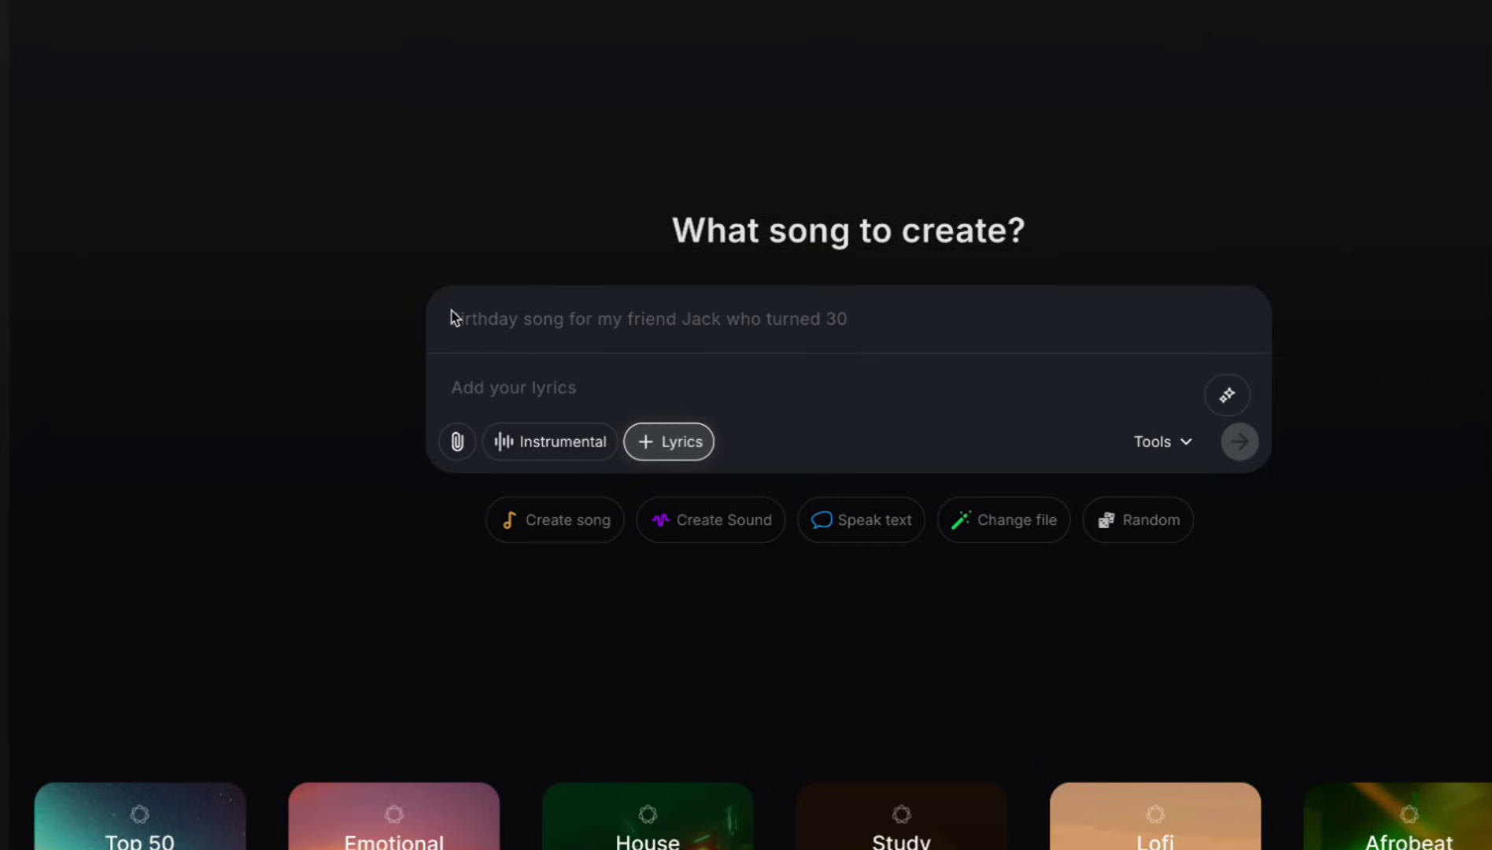
click(451, 317)
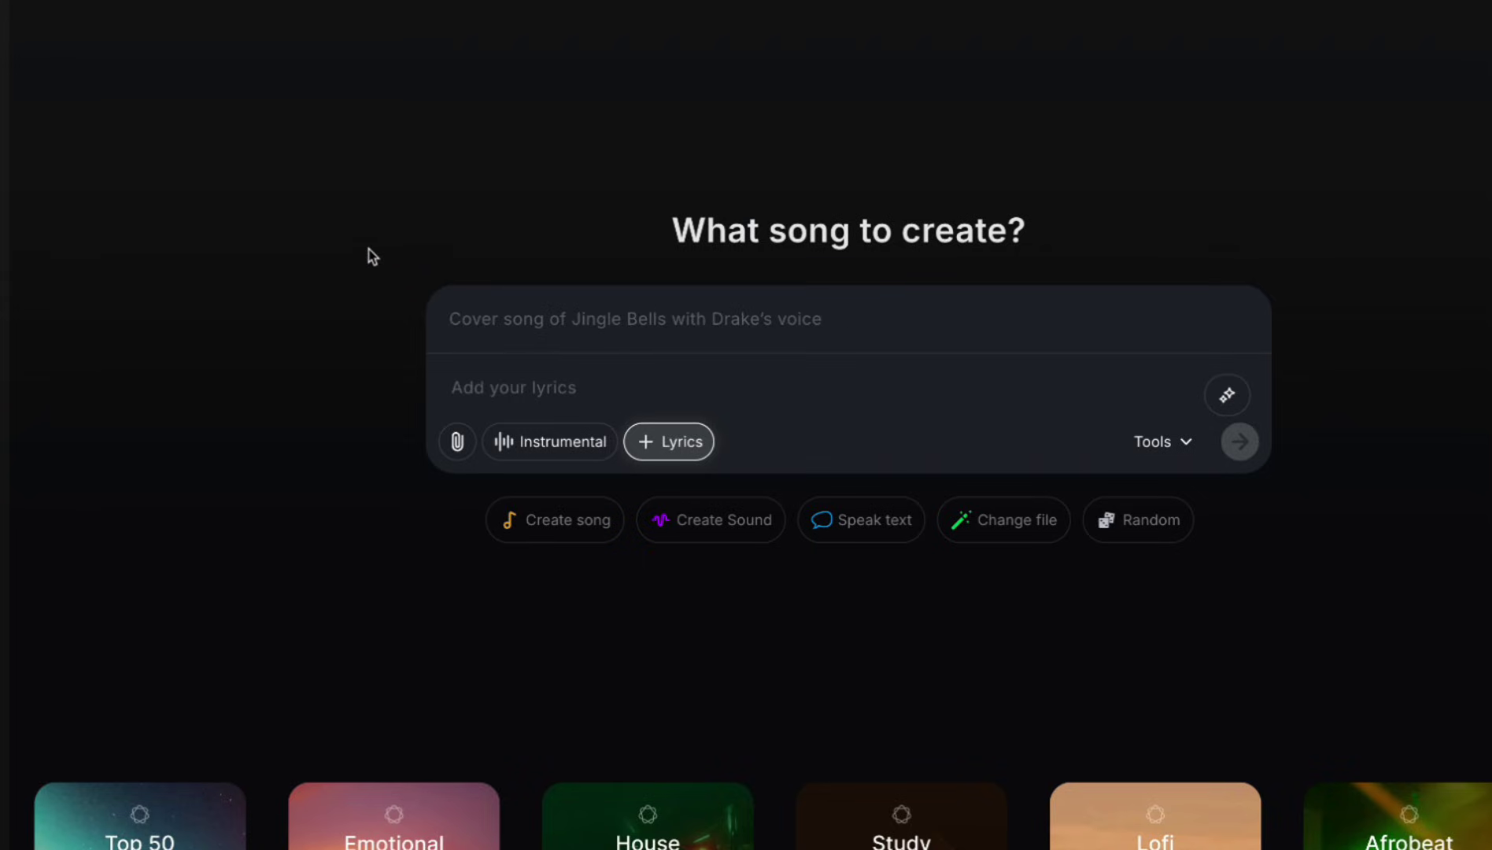
- Submit the prompt 'create energetic fast paced music for video edits at 120 BPM'
text(create energetic )
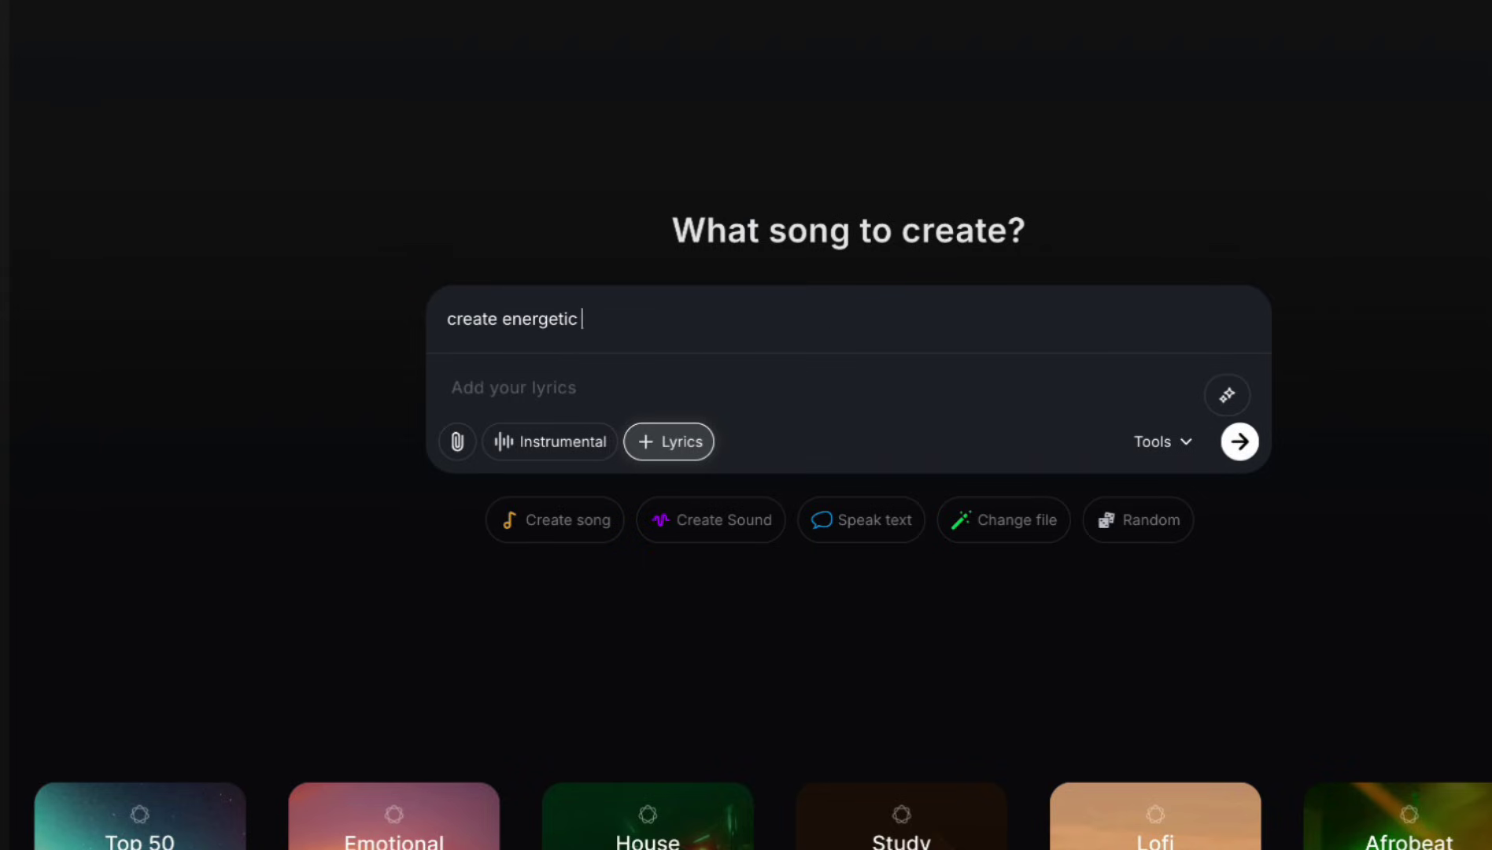
text(fast paced music for video edits at 120BPM)
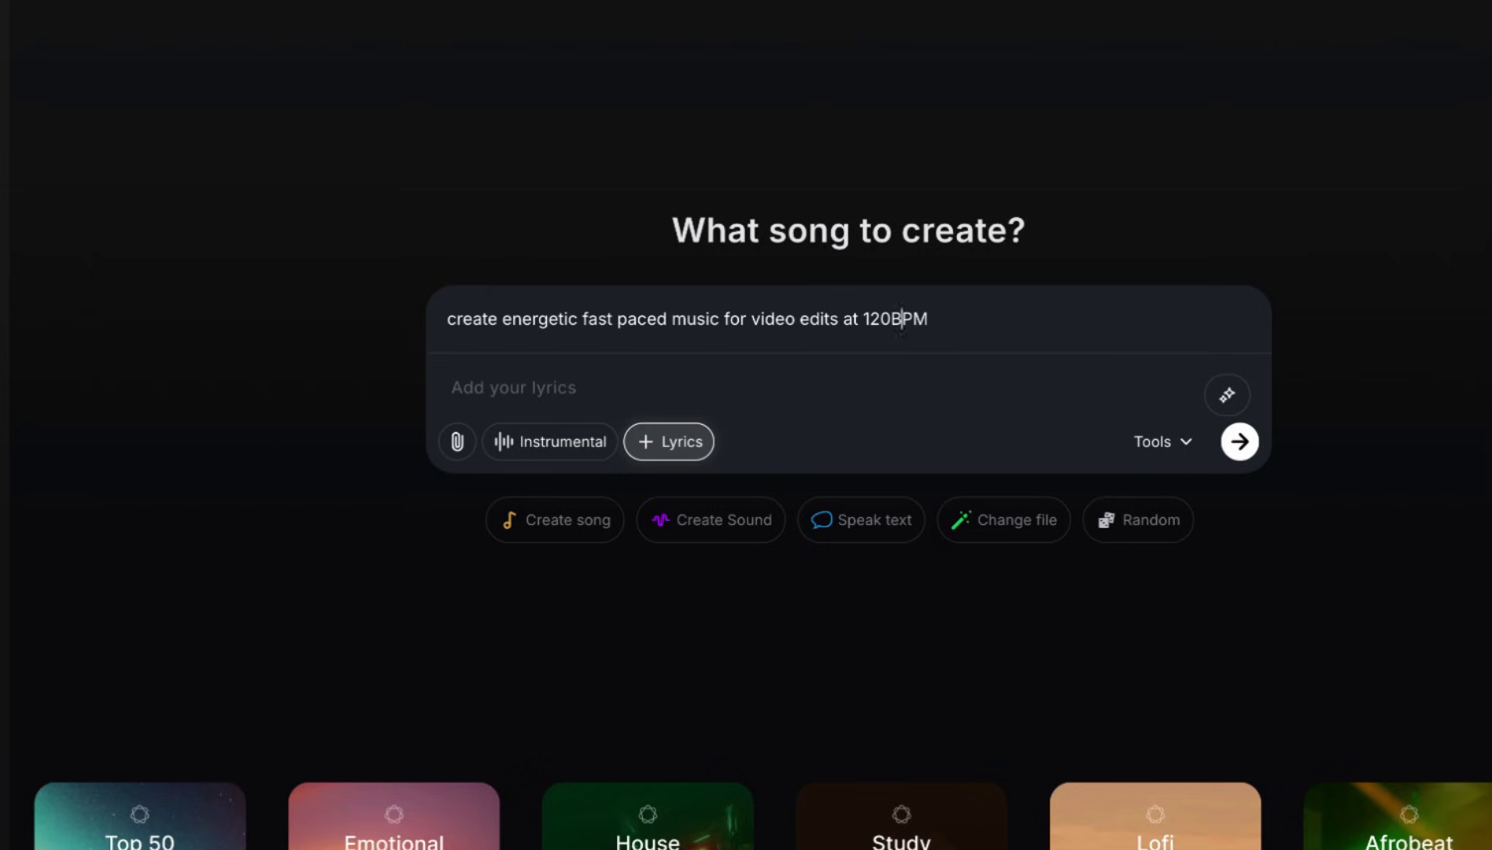
click(896, 318)
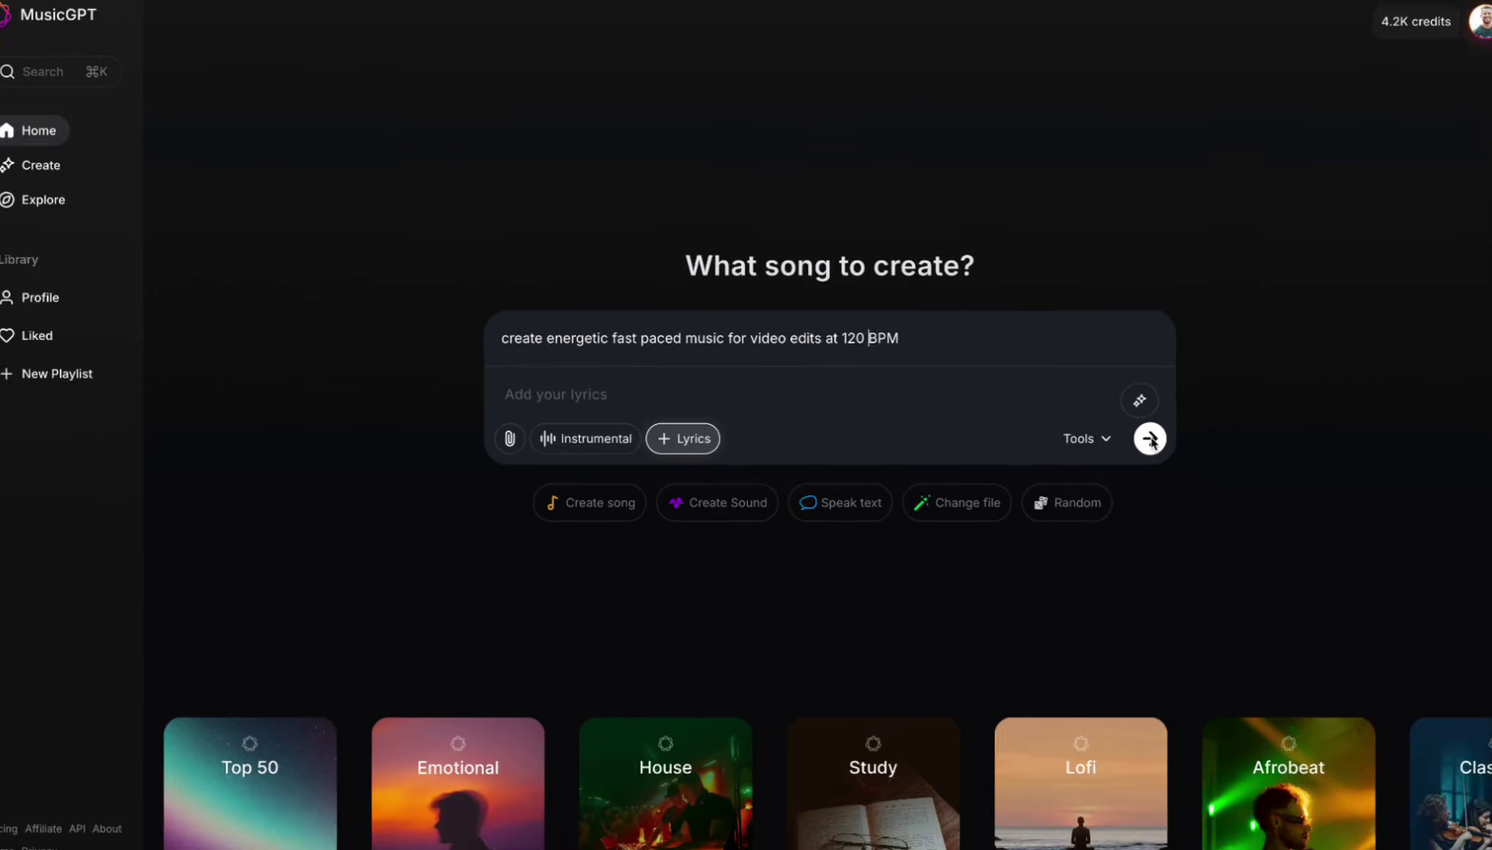
click(1150, 438)
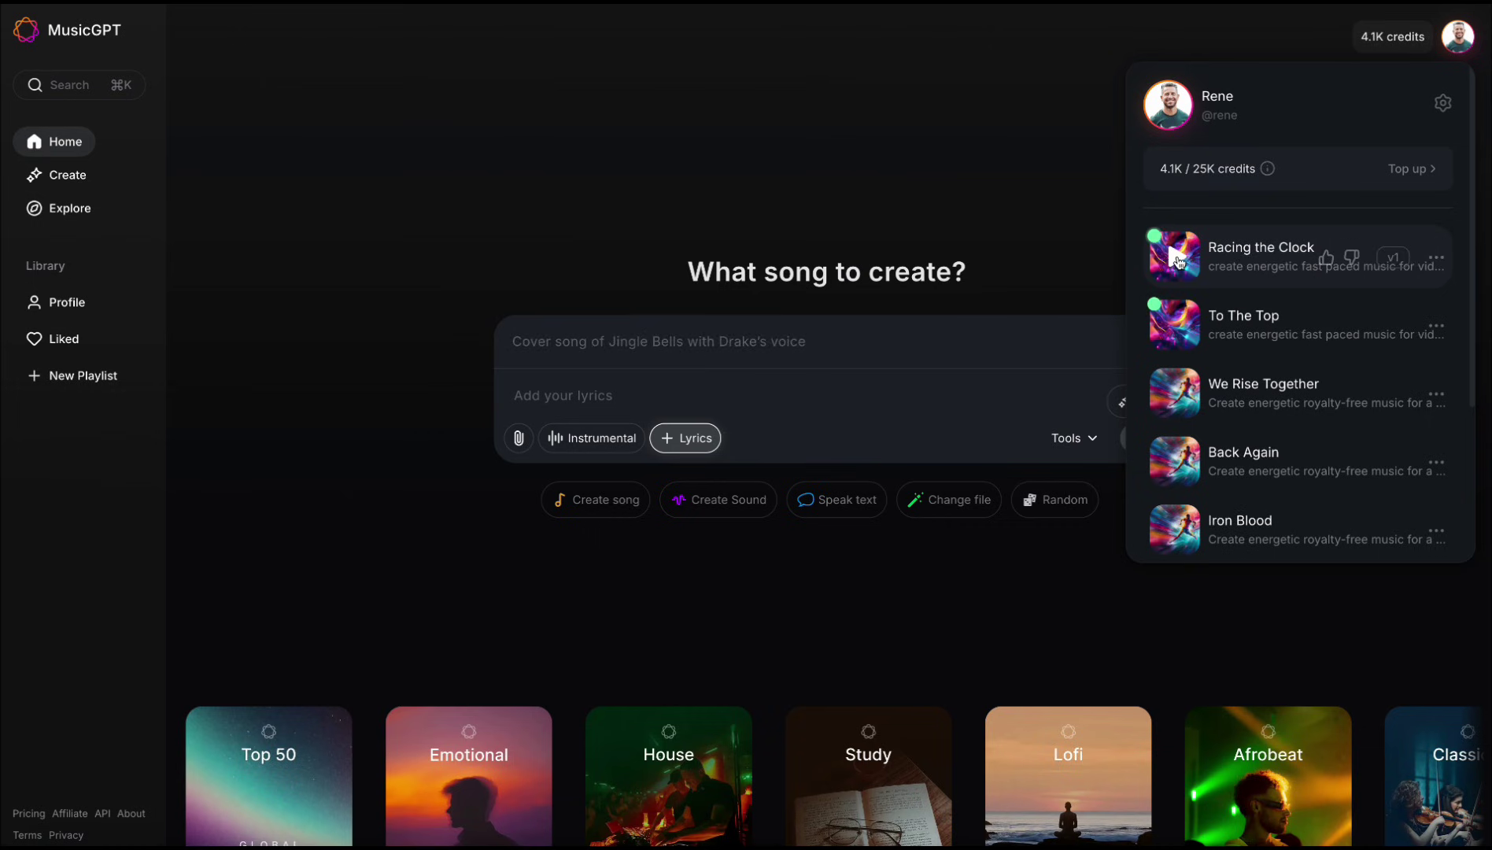
- Preview Racing the Clock and To The Top, then open Racing the Clock's download options
click(1176, 256)
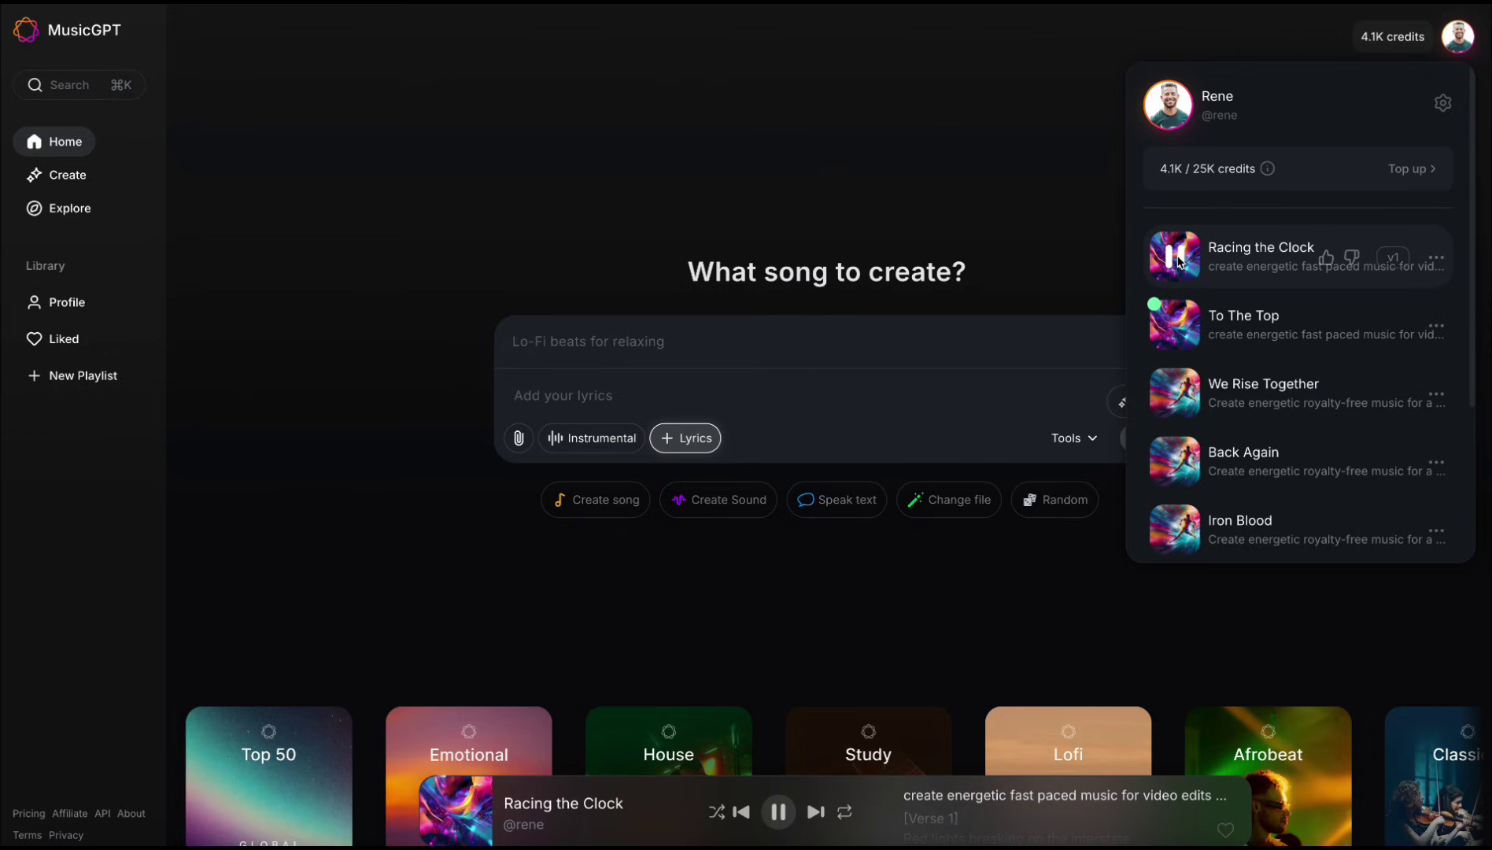
click(1175, 325)
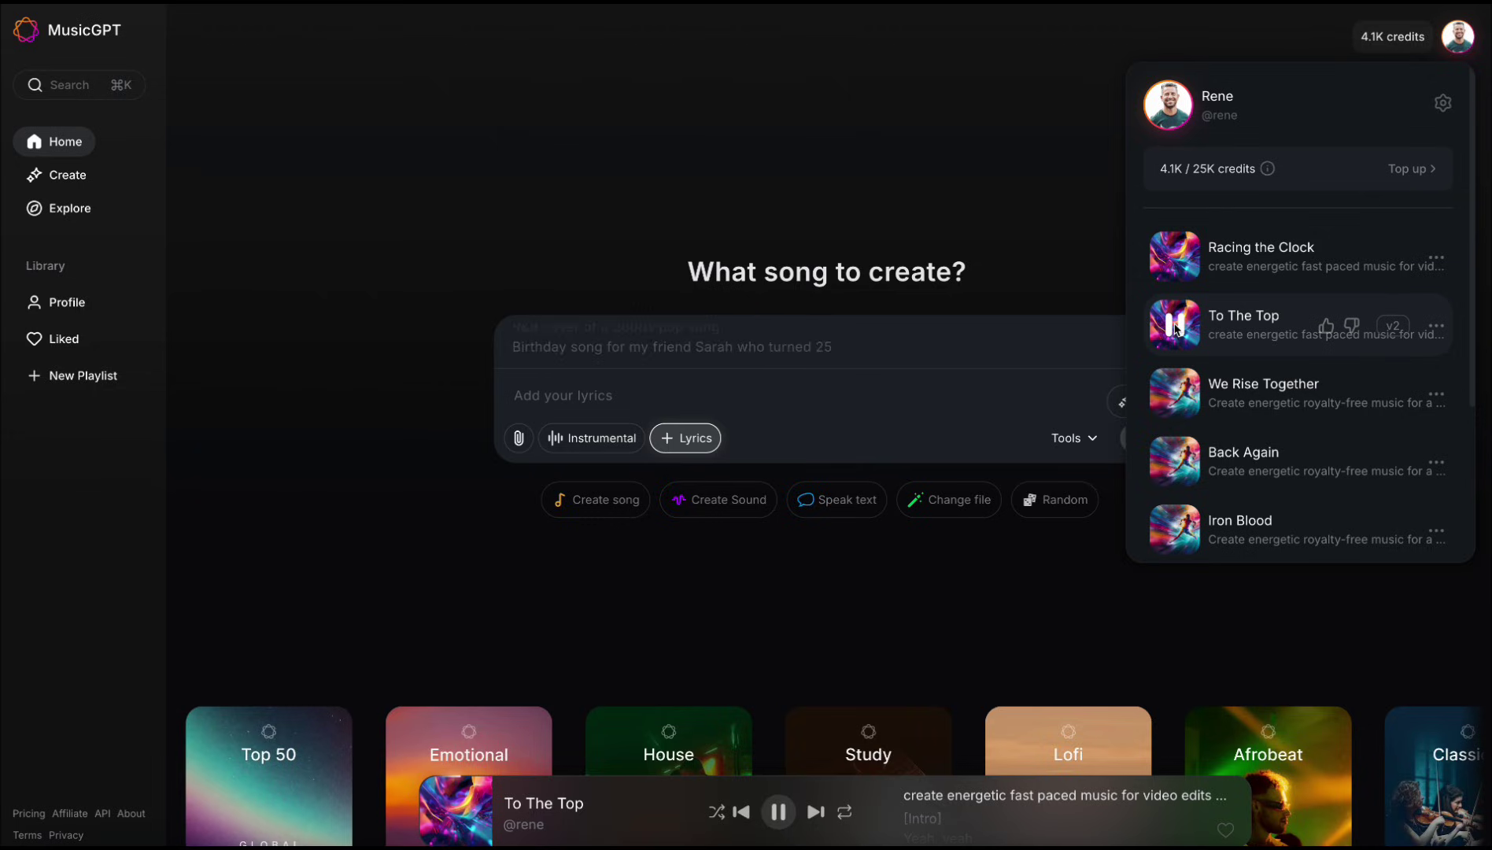
click(1175, 325)
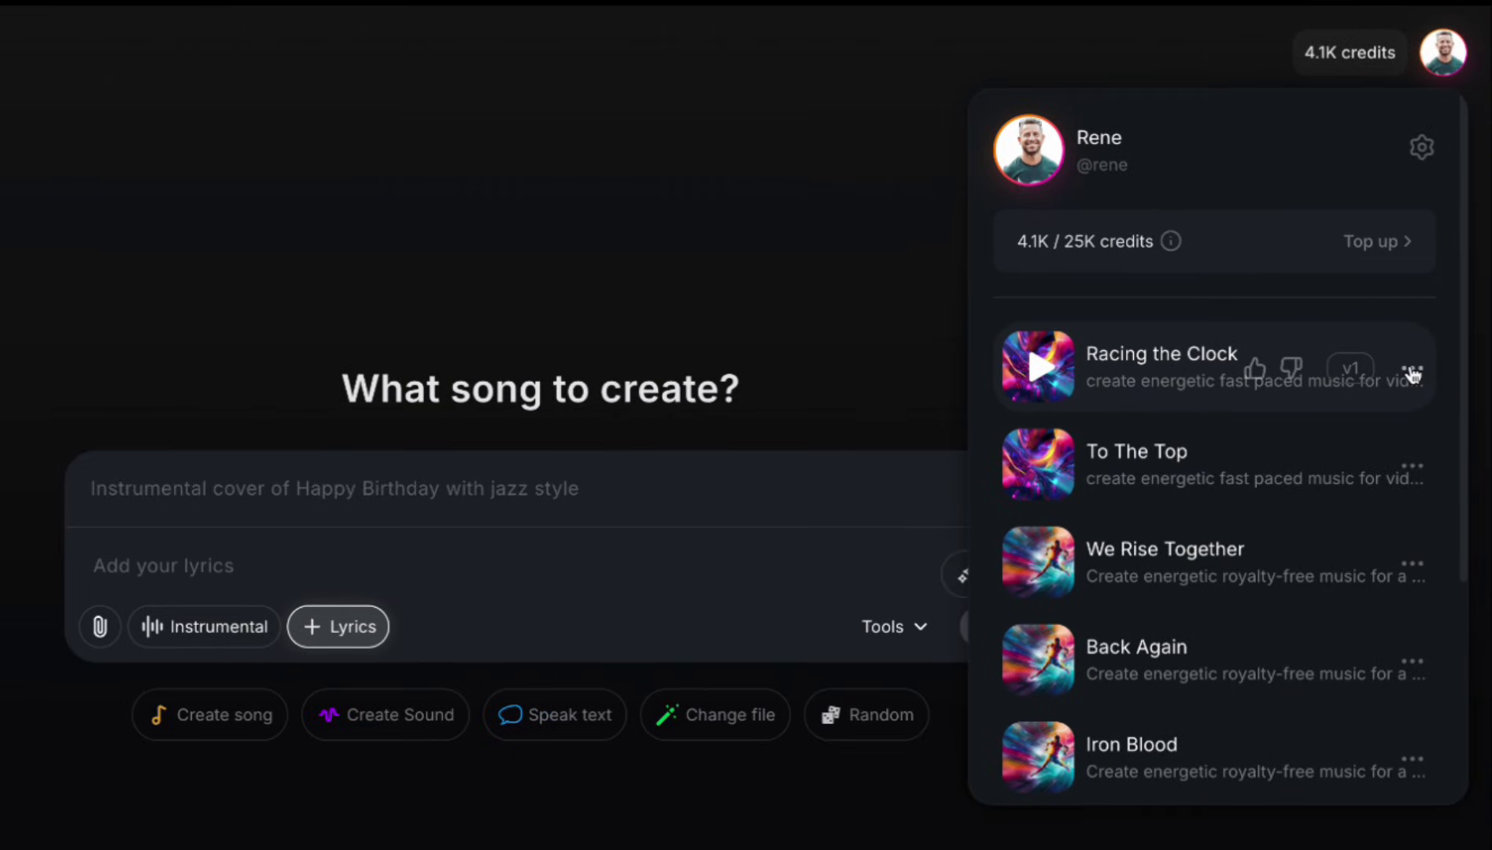
click(1413, 371)
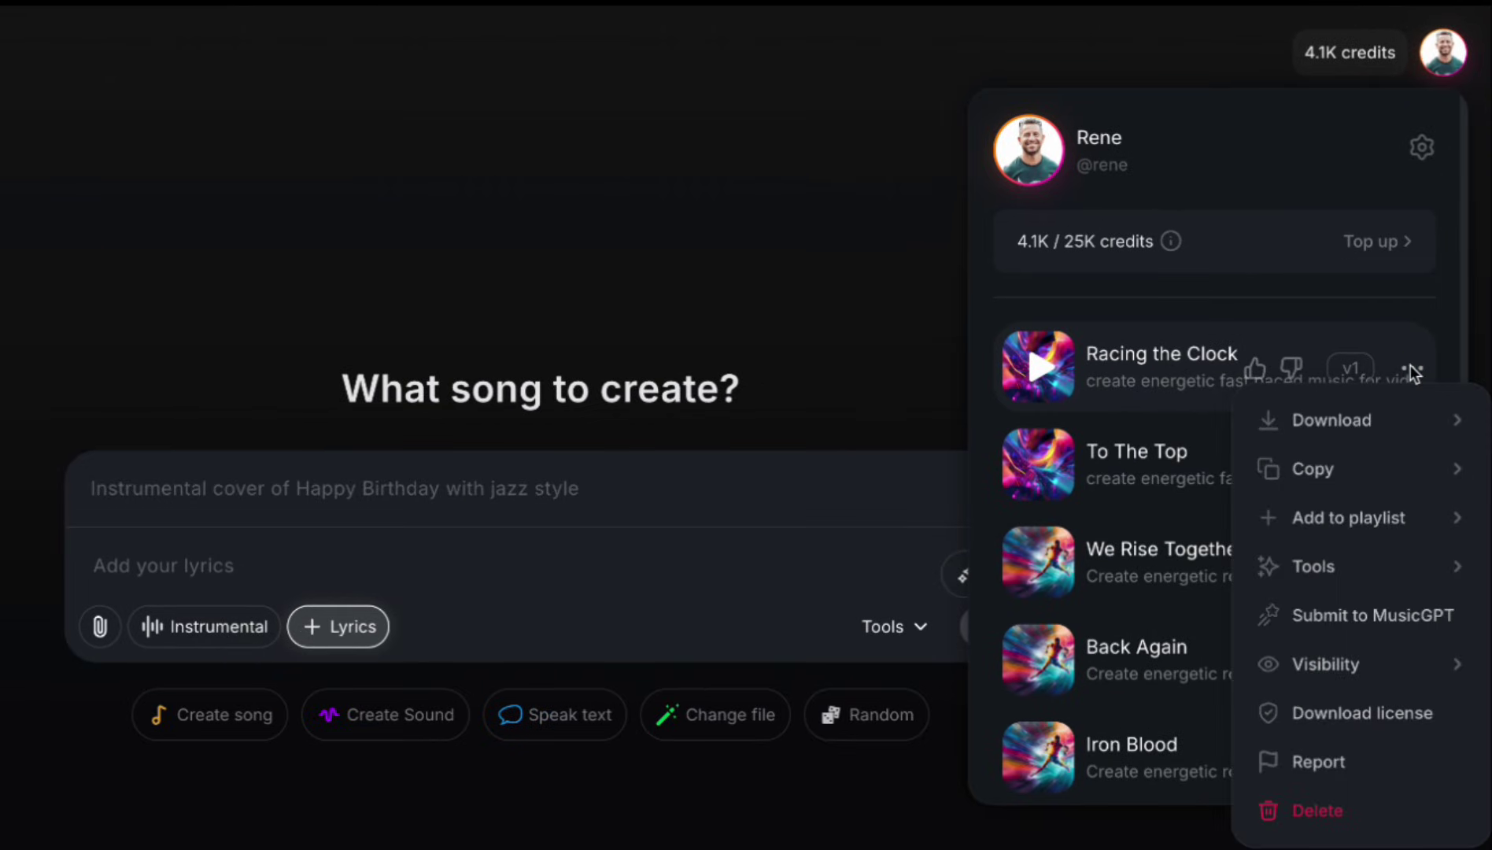
mouse_move(1346, 424)
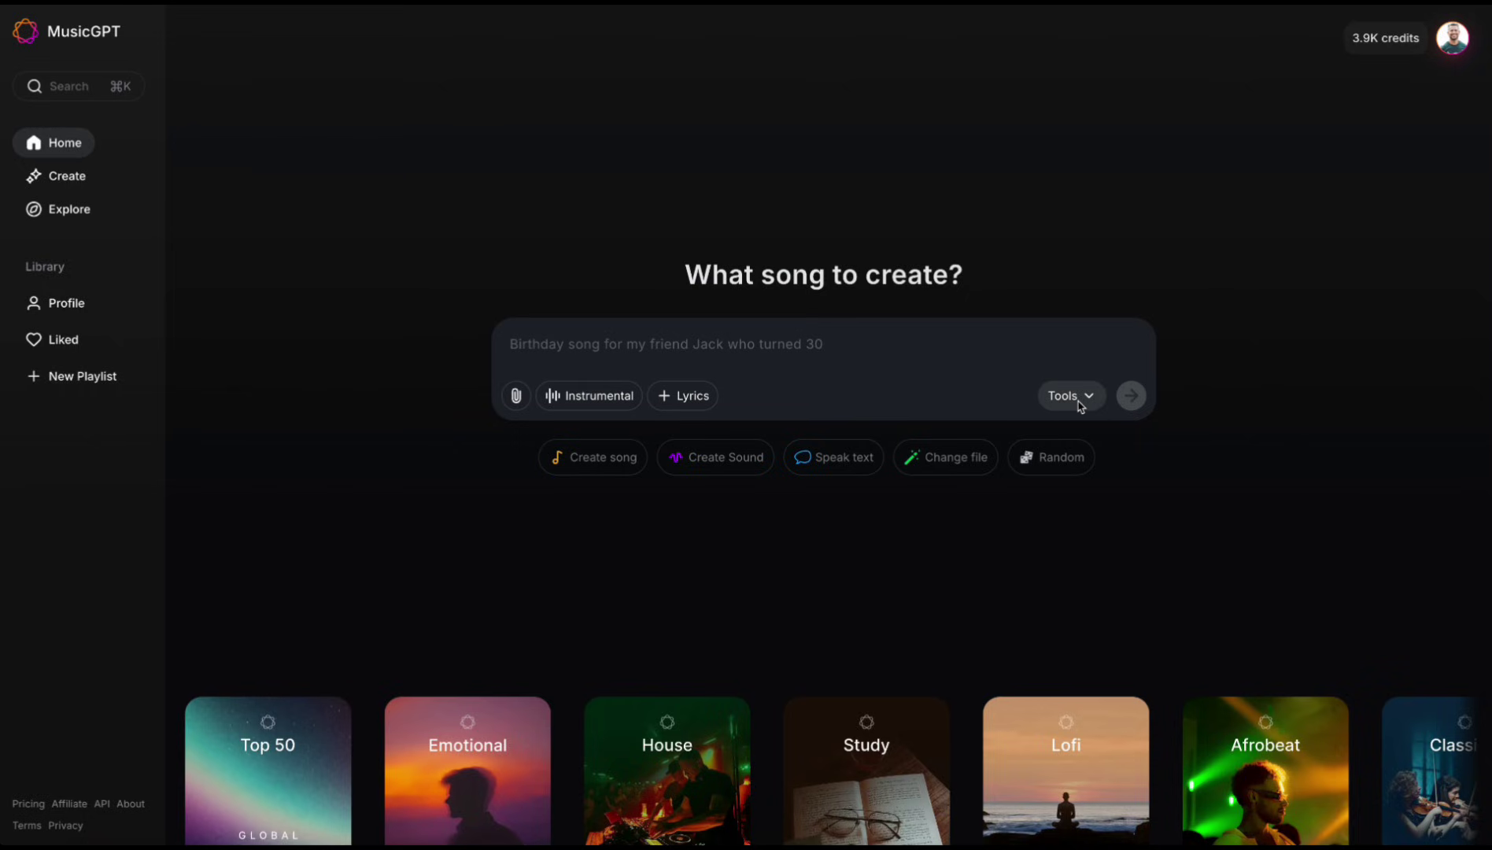
- Switch to the Sound Generator and enter the sea-waves-hitting-the-shore prompt
click(1074, 397)
click(880, 493)
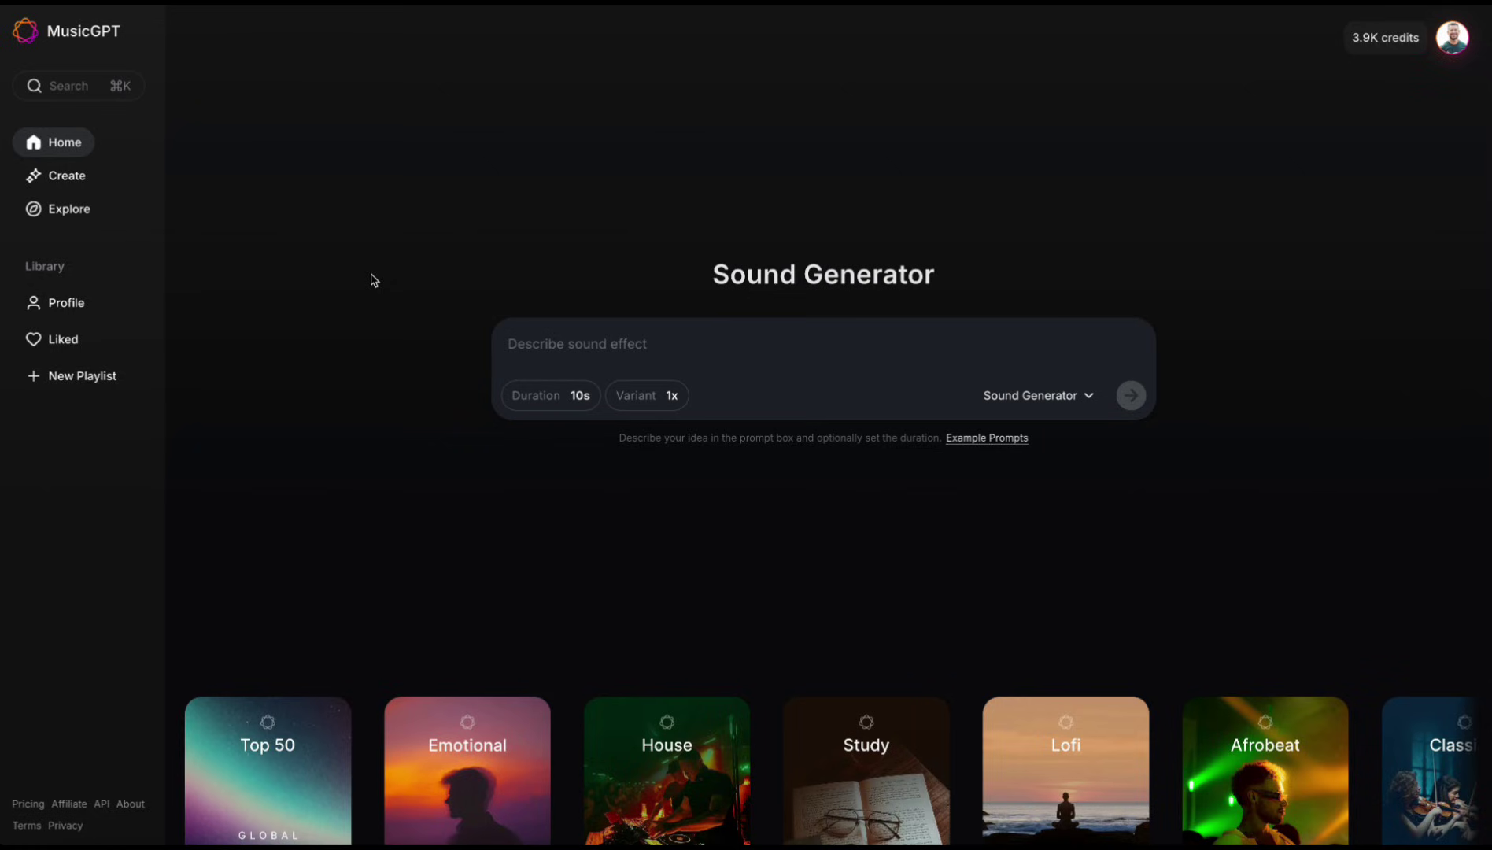
text(cr)
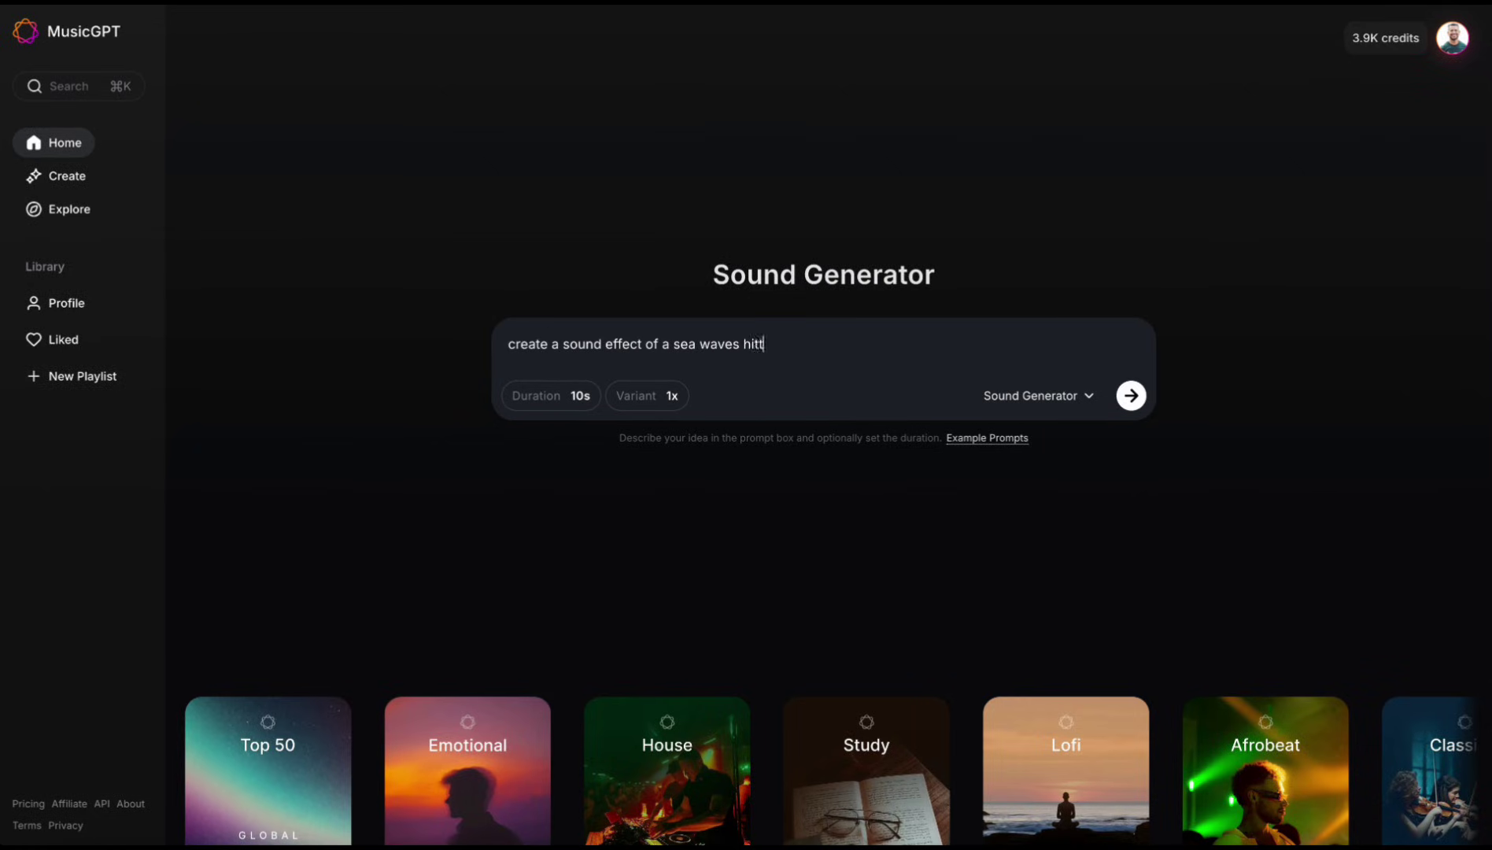
- Generate two 5-second variants and play the first sea-waves result
click(555, 398)
click(534, 521)
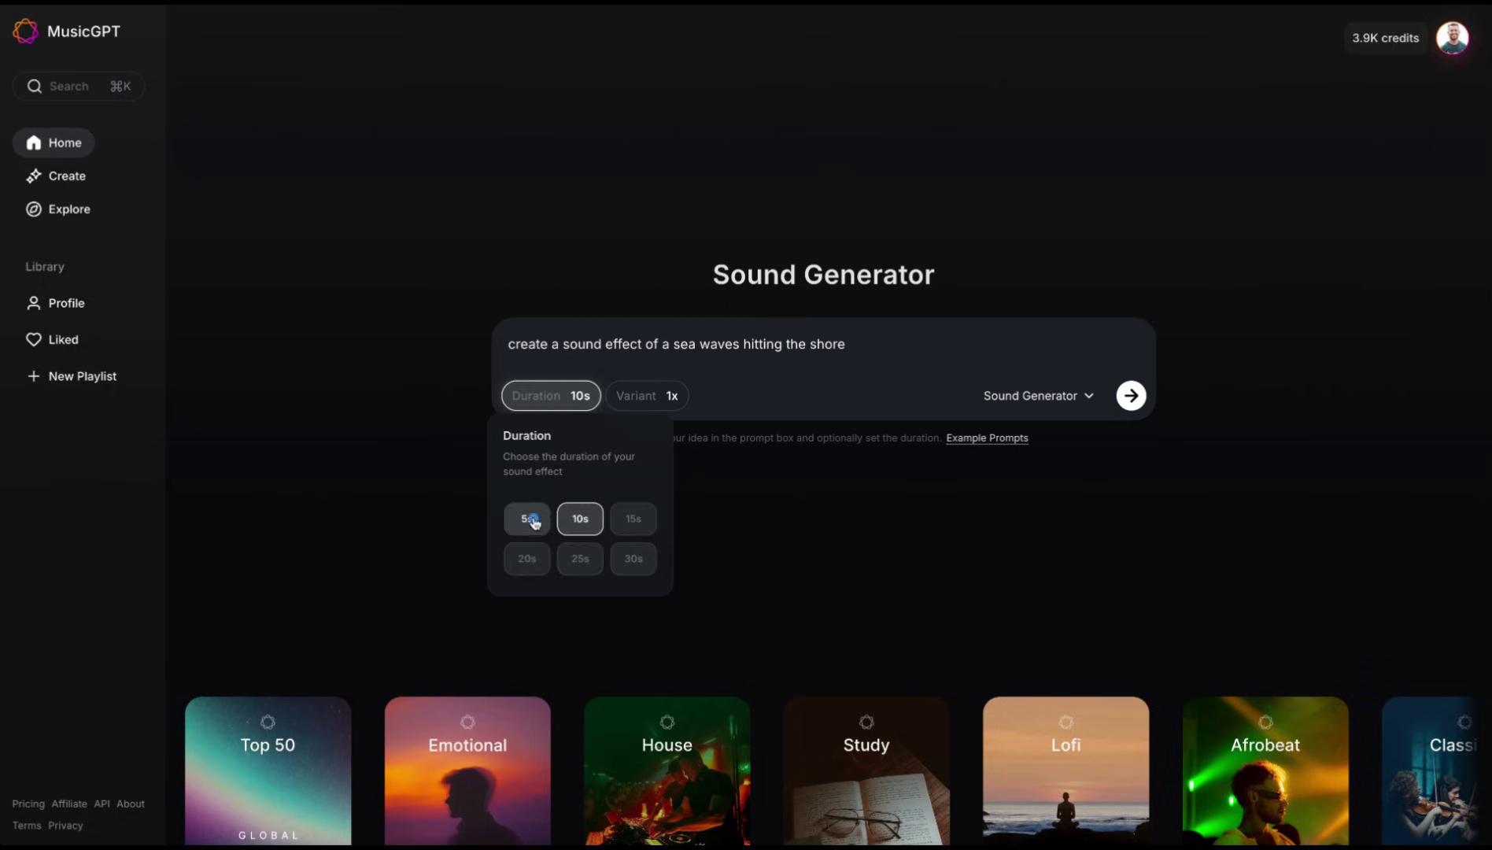
click(652, 400)
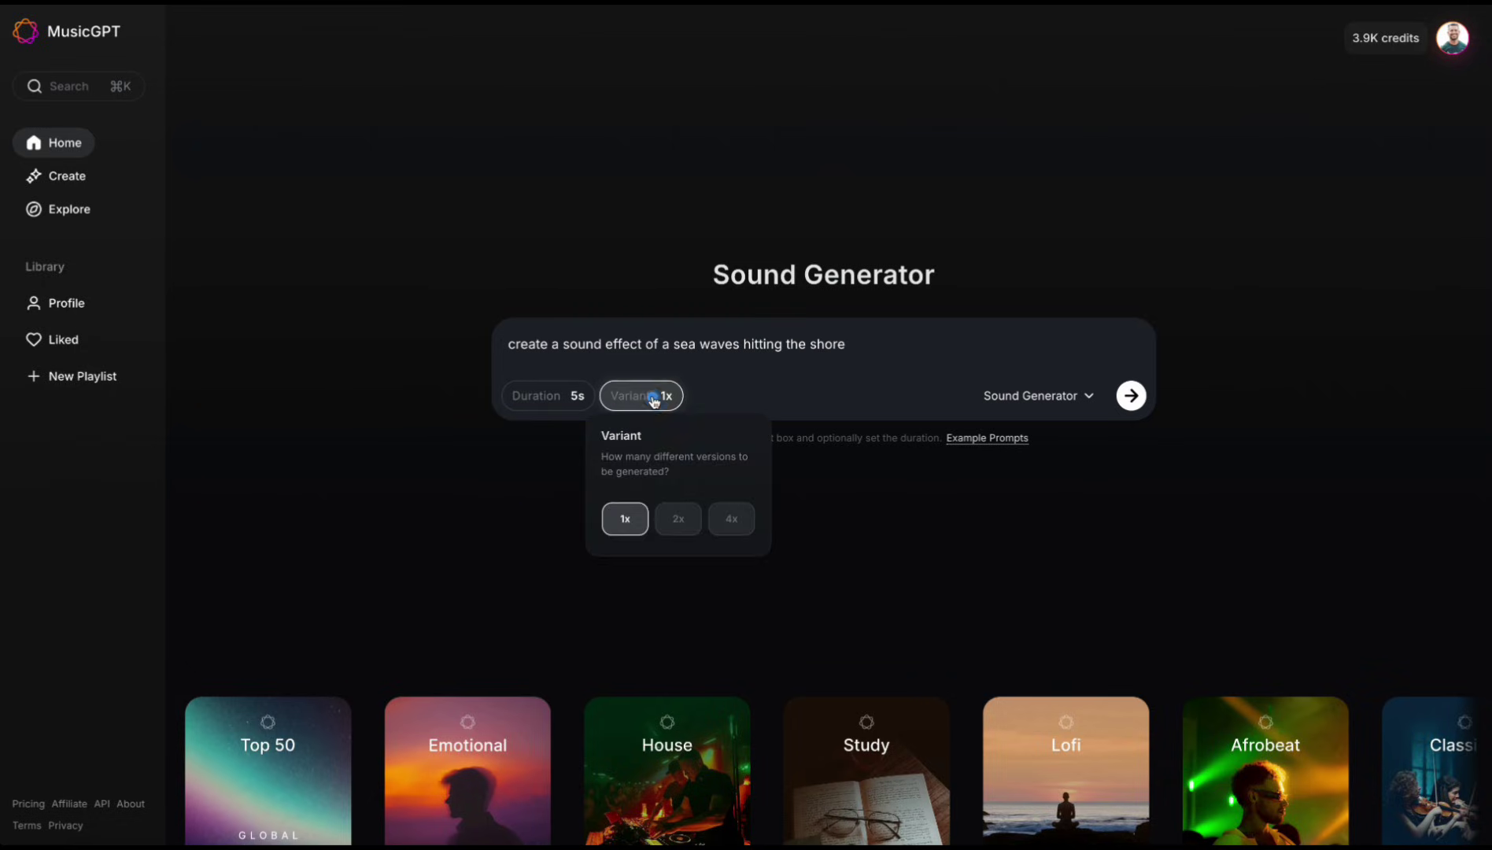
click(678, 519)
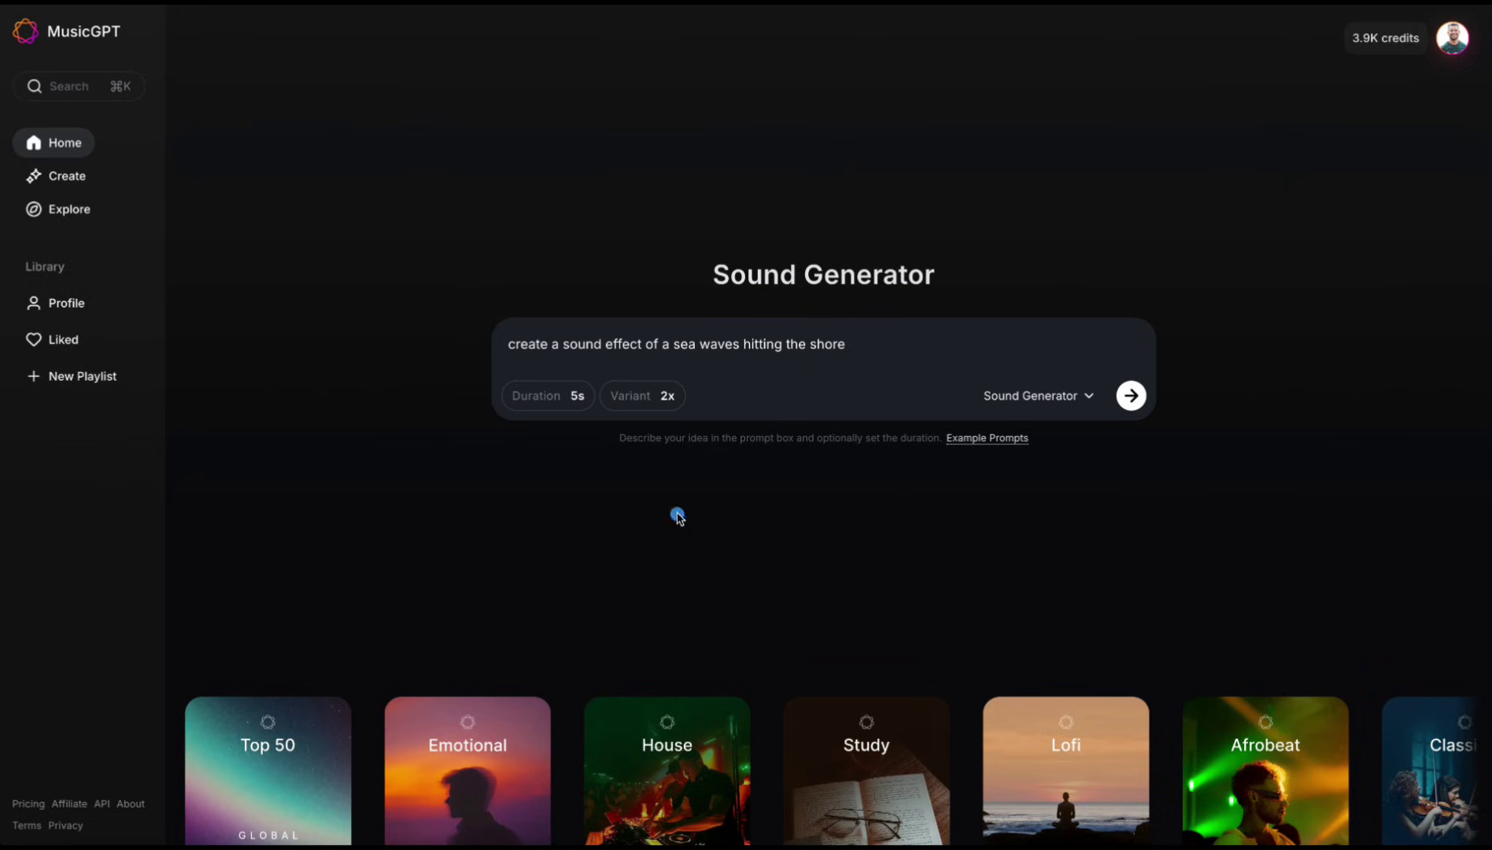
click(1131, 396)
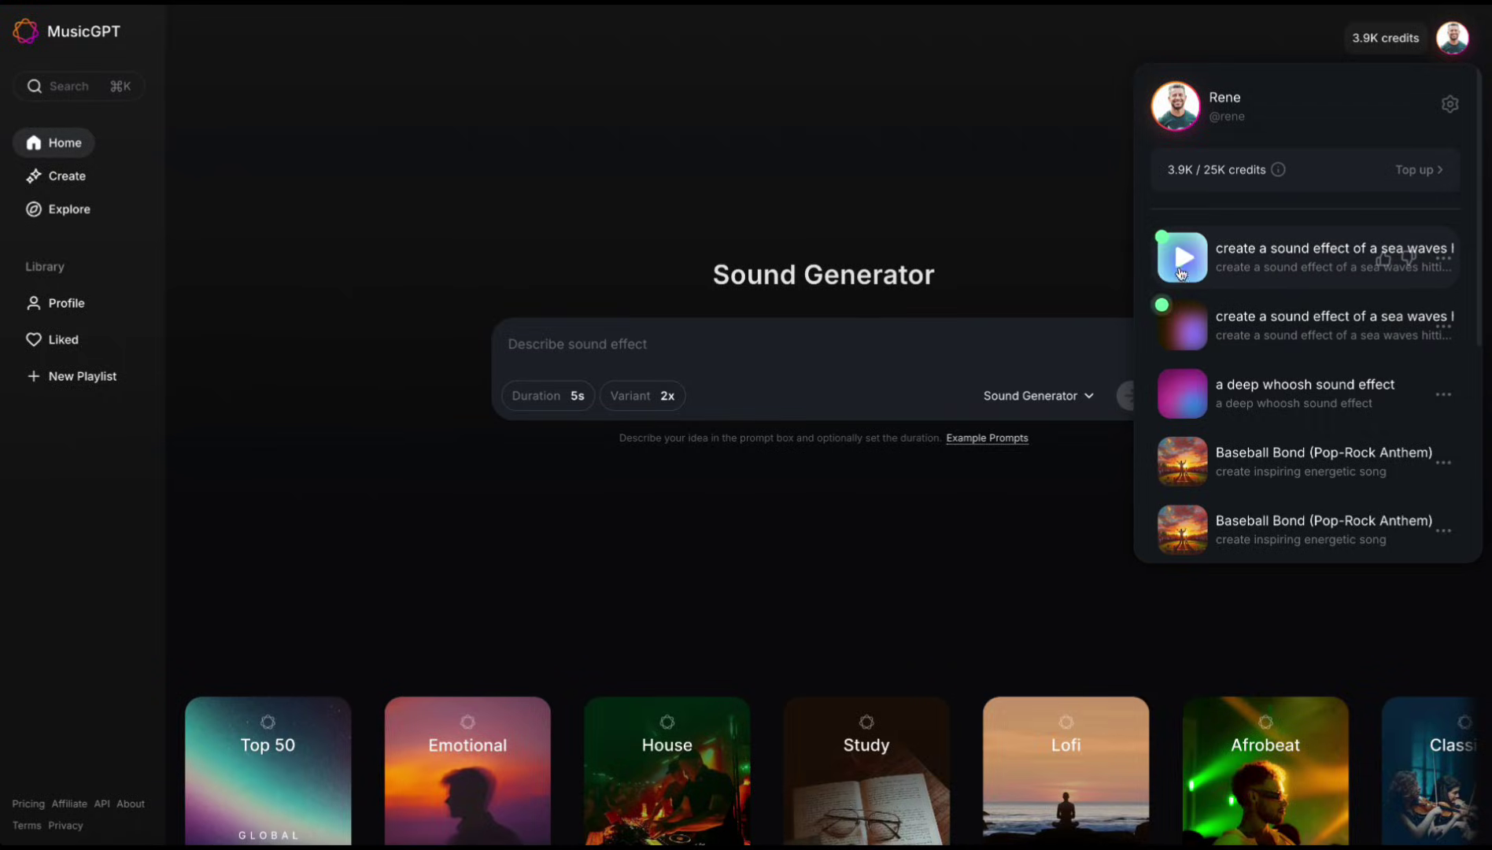
click(1182, 268)
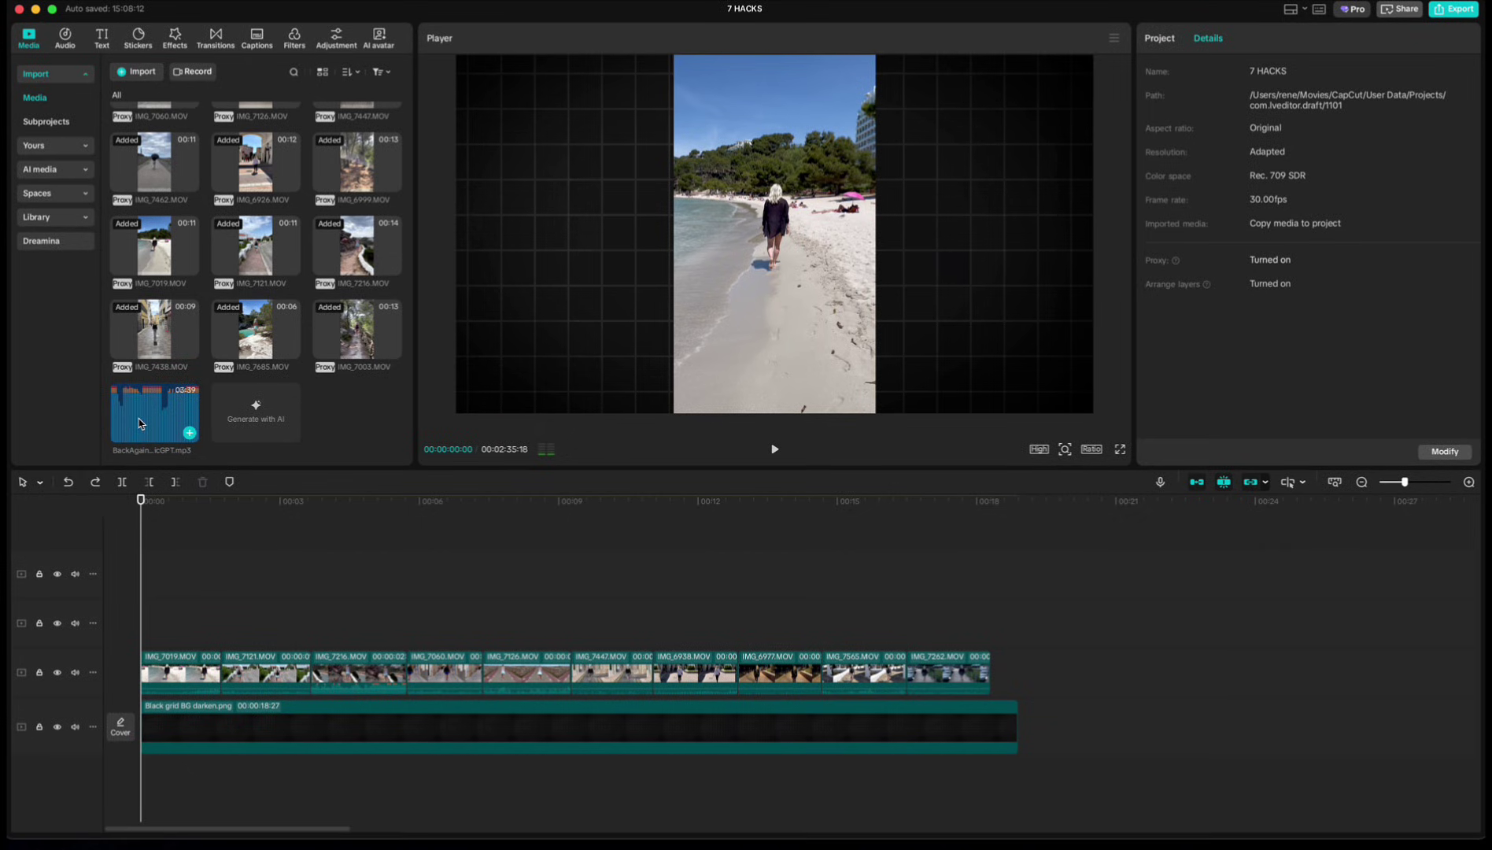
- Add the Back Again music, trim its start, move it to 0:00 and mark Beats 2
click(189, 432)
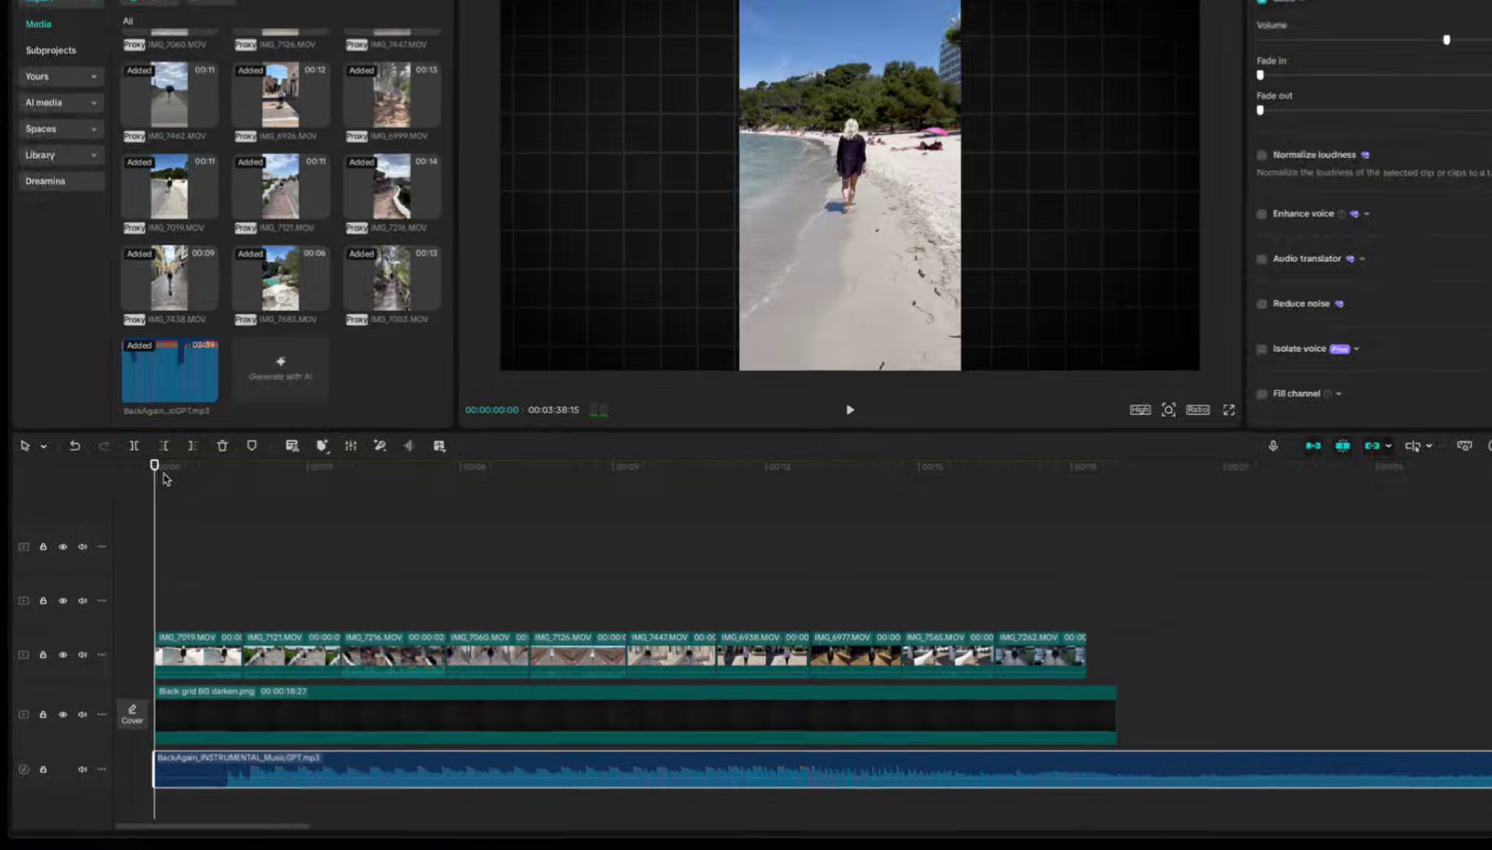
drag(165, 478, 218, 483)
key(q)
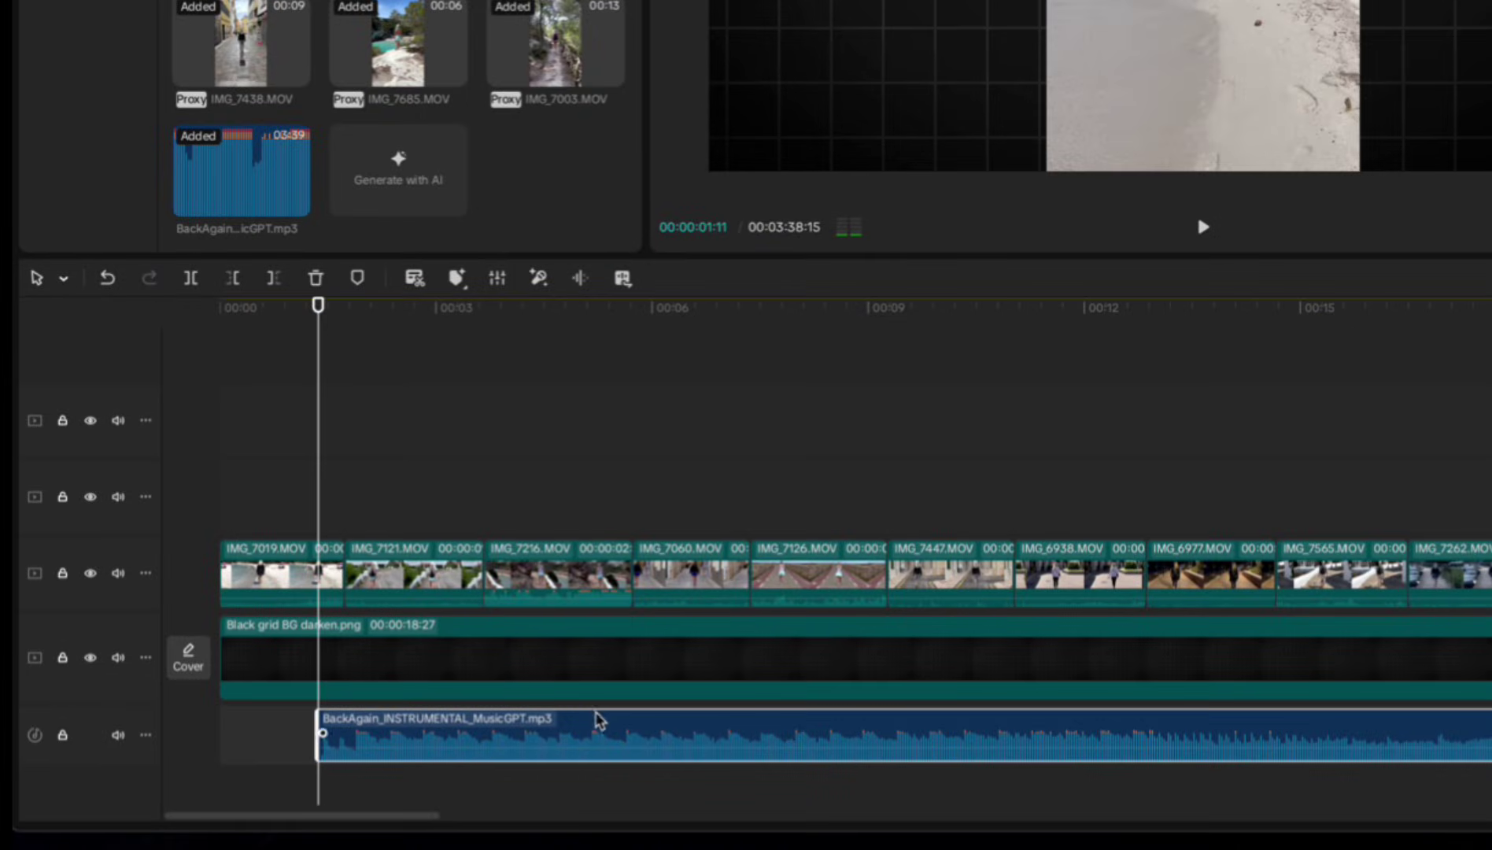
drag(593, 716, 499, 712)
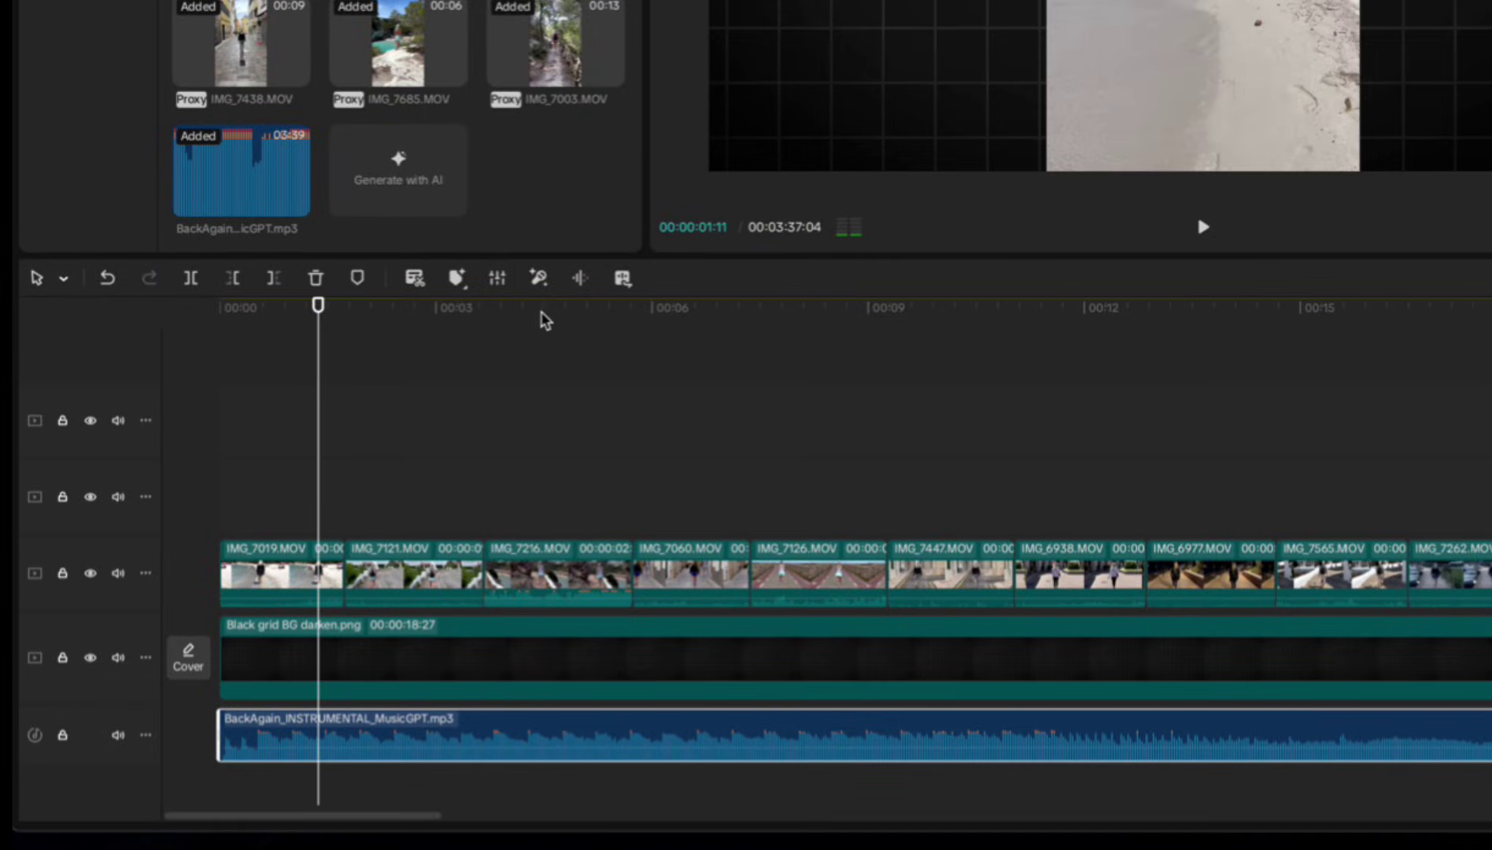
click(459, 280)
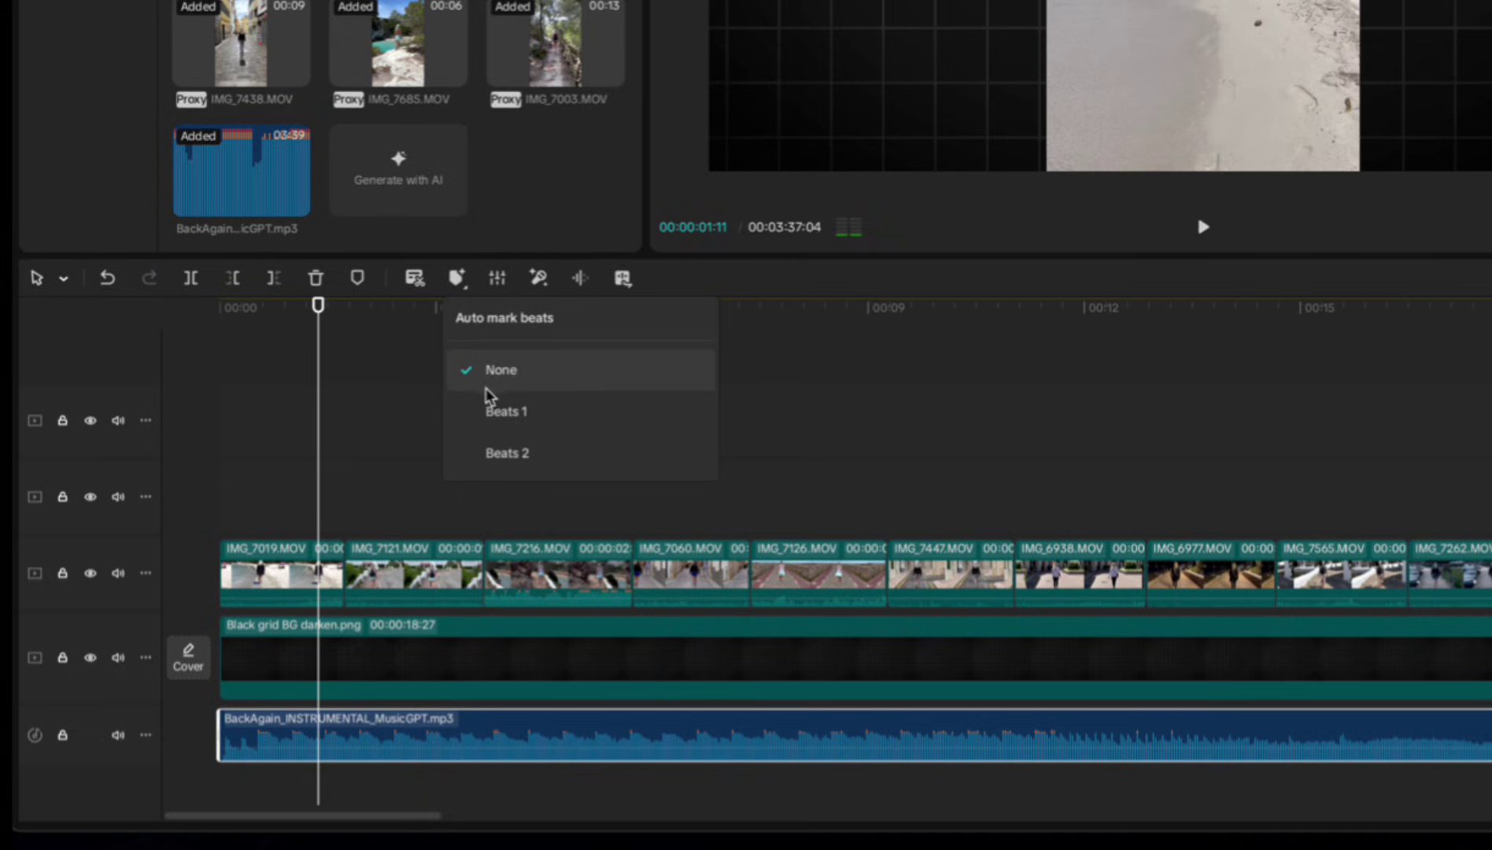
click(488, 454)
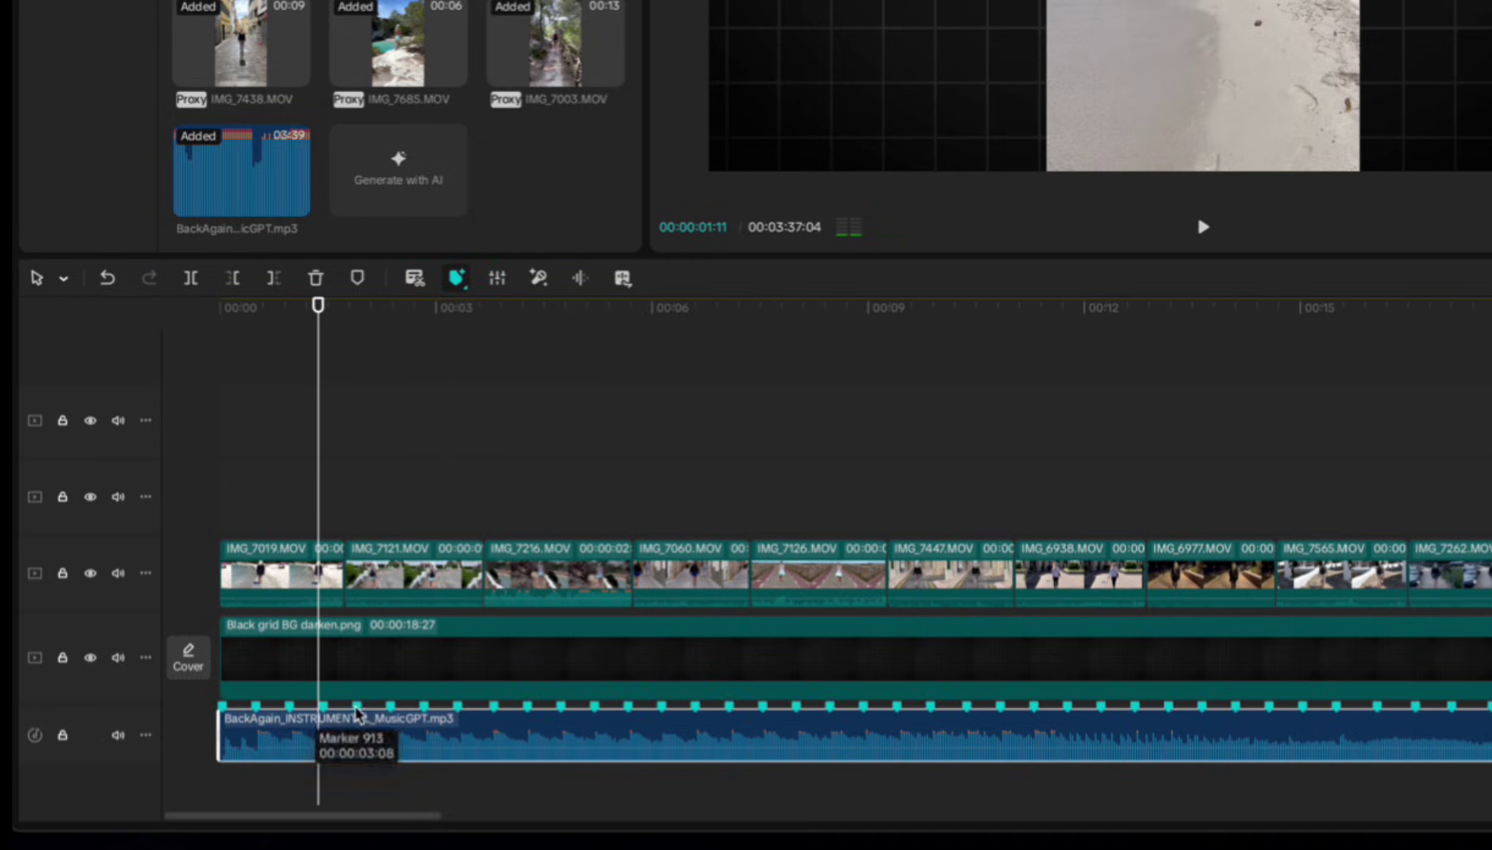
- Trim IMG_7019 at the first beat and slide IMG_7121 left to close the gap
key(ctrl+equal)
drag(316, 306, 192, 324)
key(space)
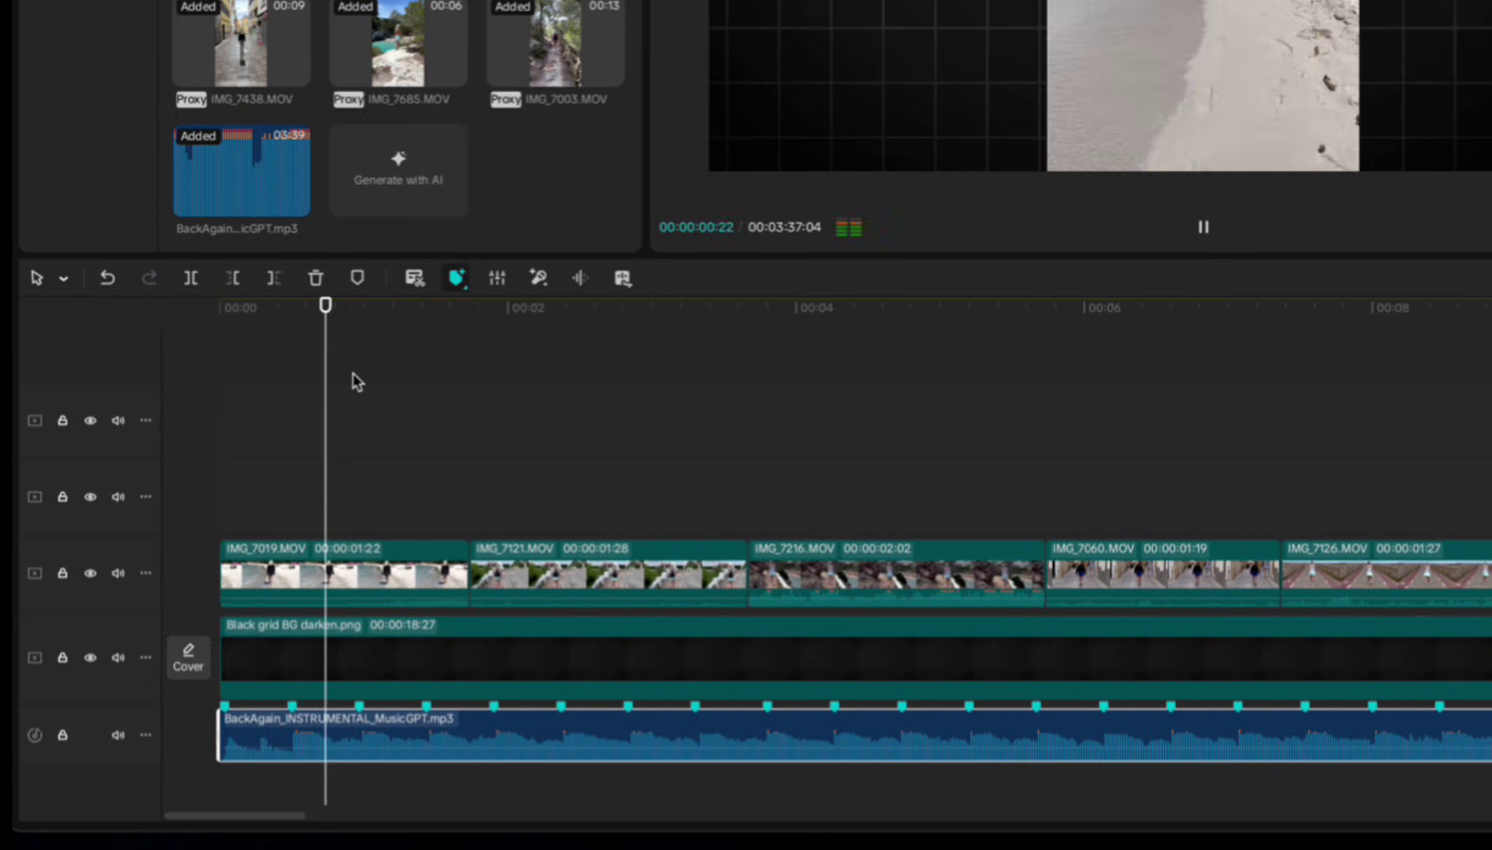
key(space)
drag(385, 316, 363, 347)
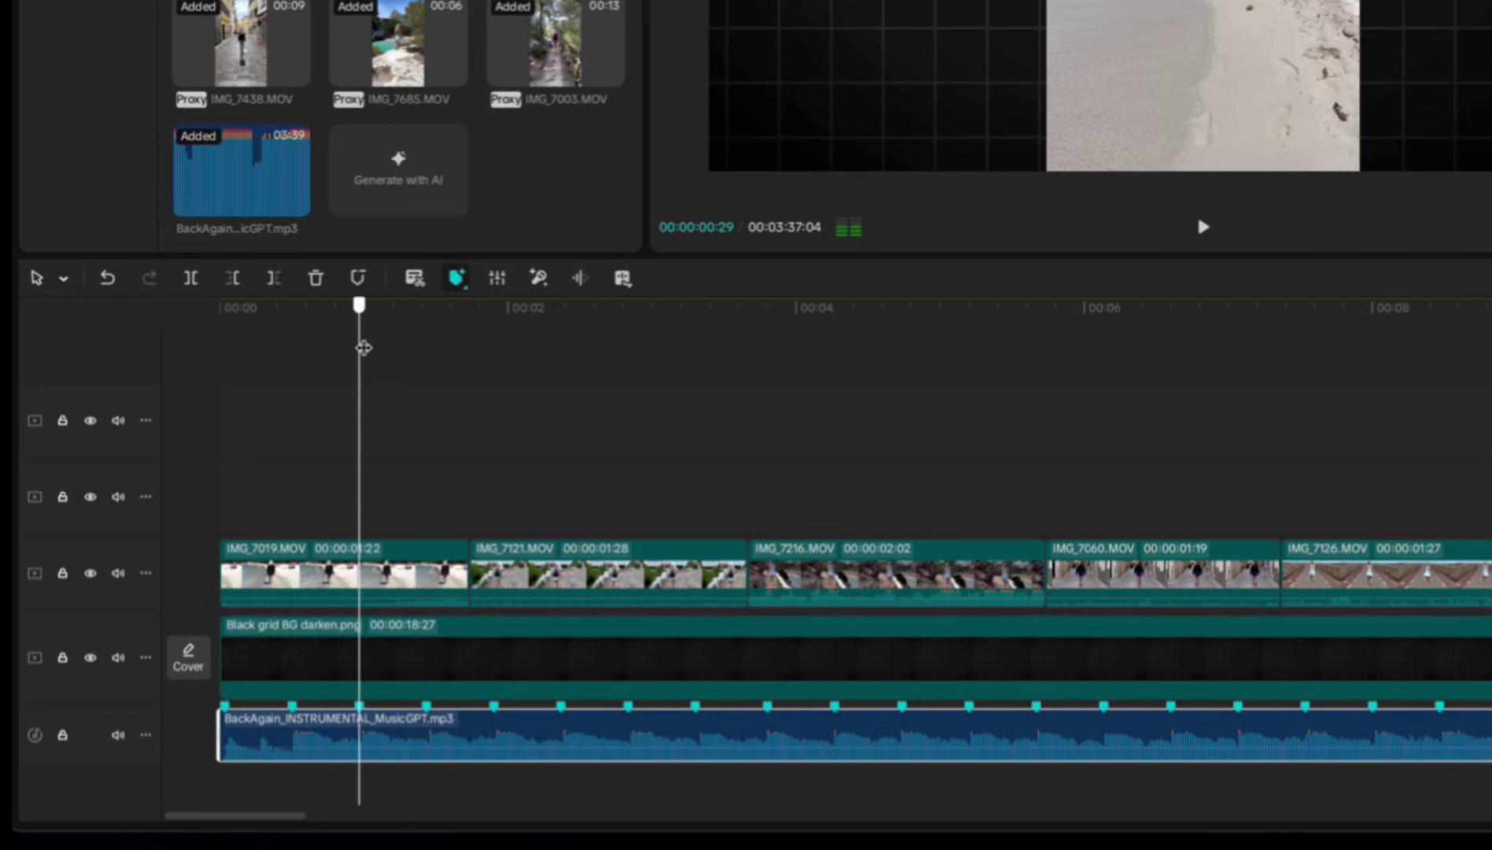
click(368, 582)
key(w)
drag(542, 546, 431, 551)
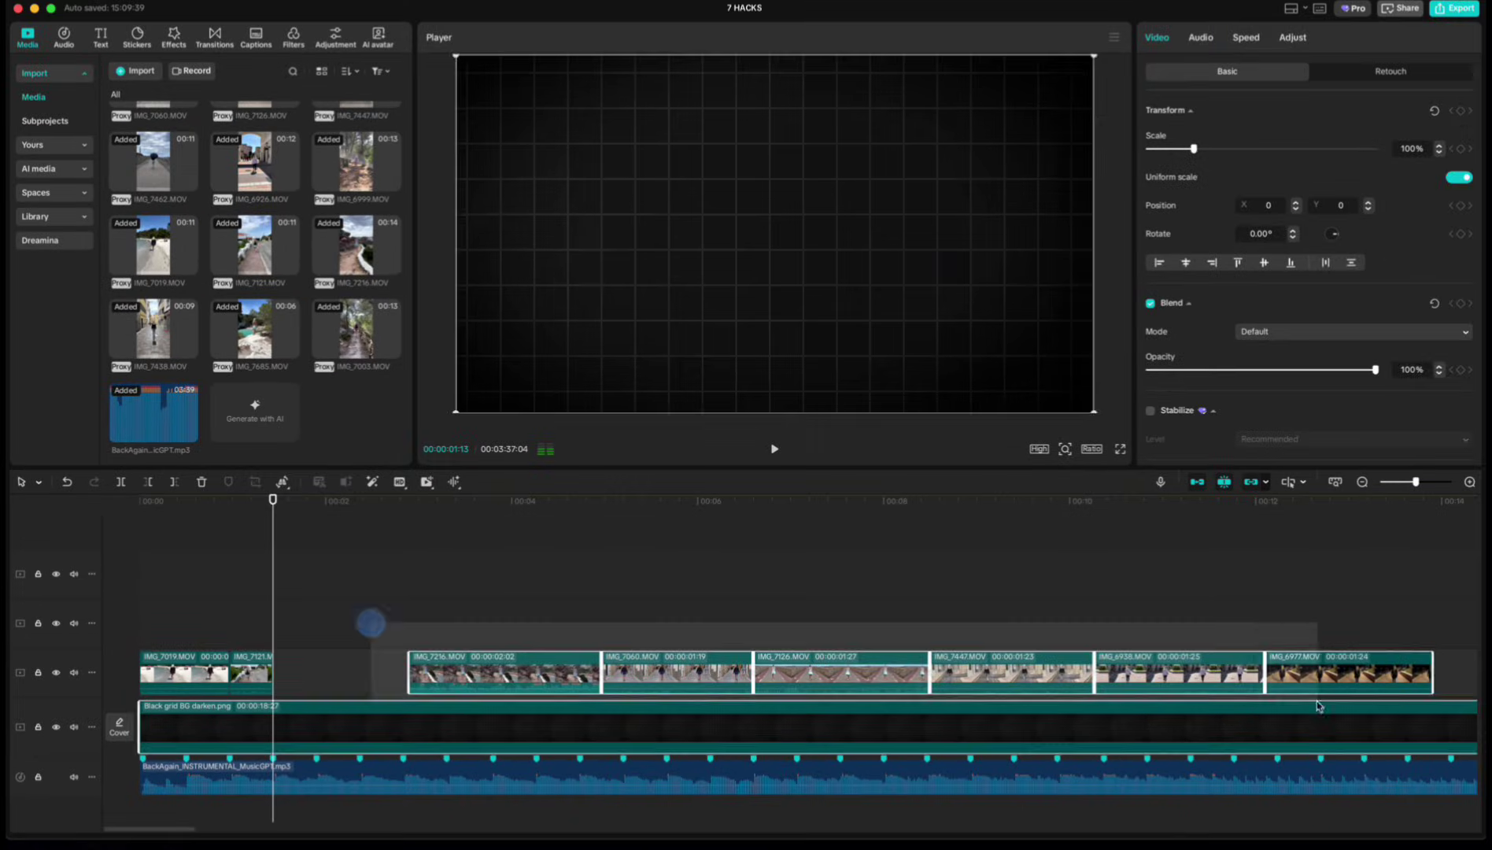
- Shorten the remaining beach clips to the beat markers, then select all video clips
drag(1322, 706, 243, 609)
click(463, 675)
drag(462, 675, 566, 612)
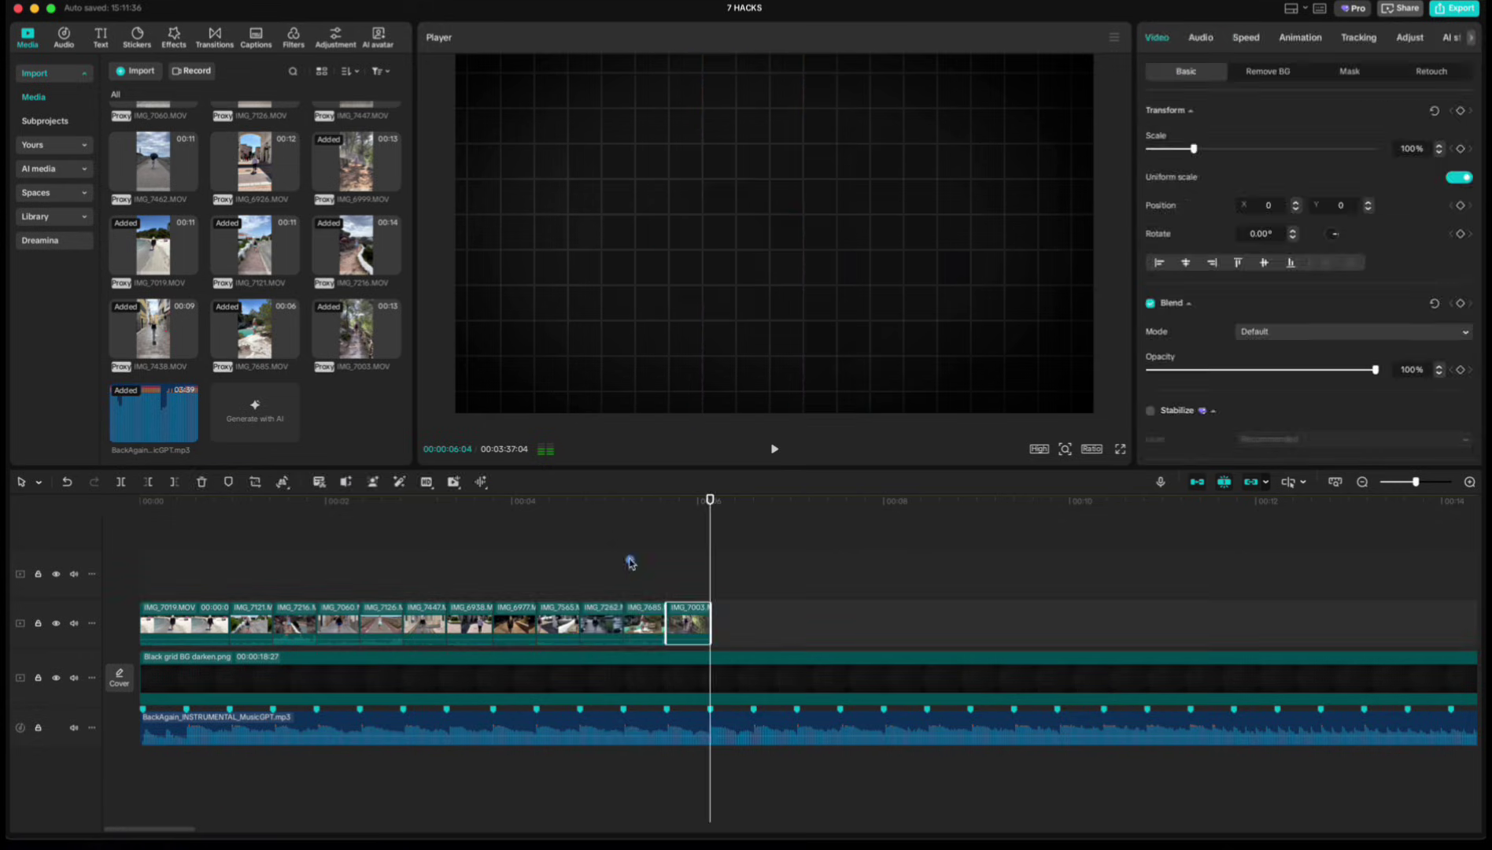
click(629, 561)
drag(630, 503, 140, 504)
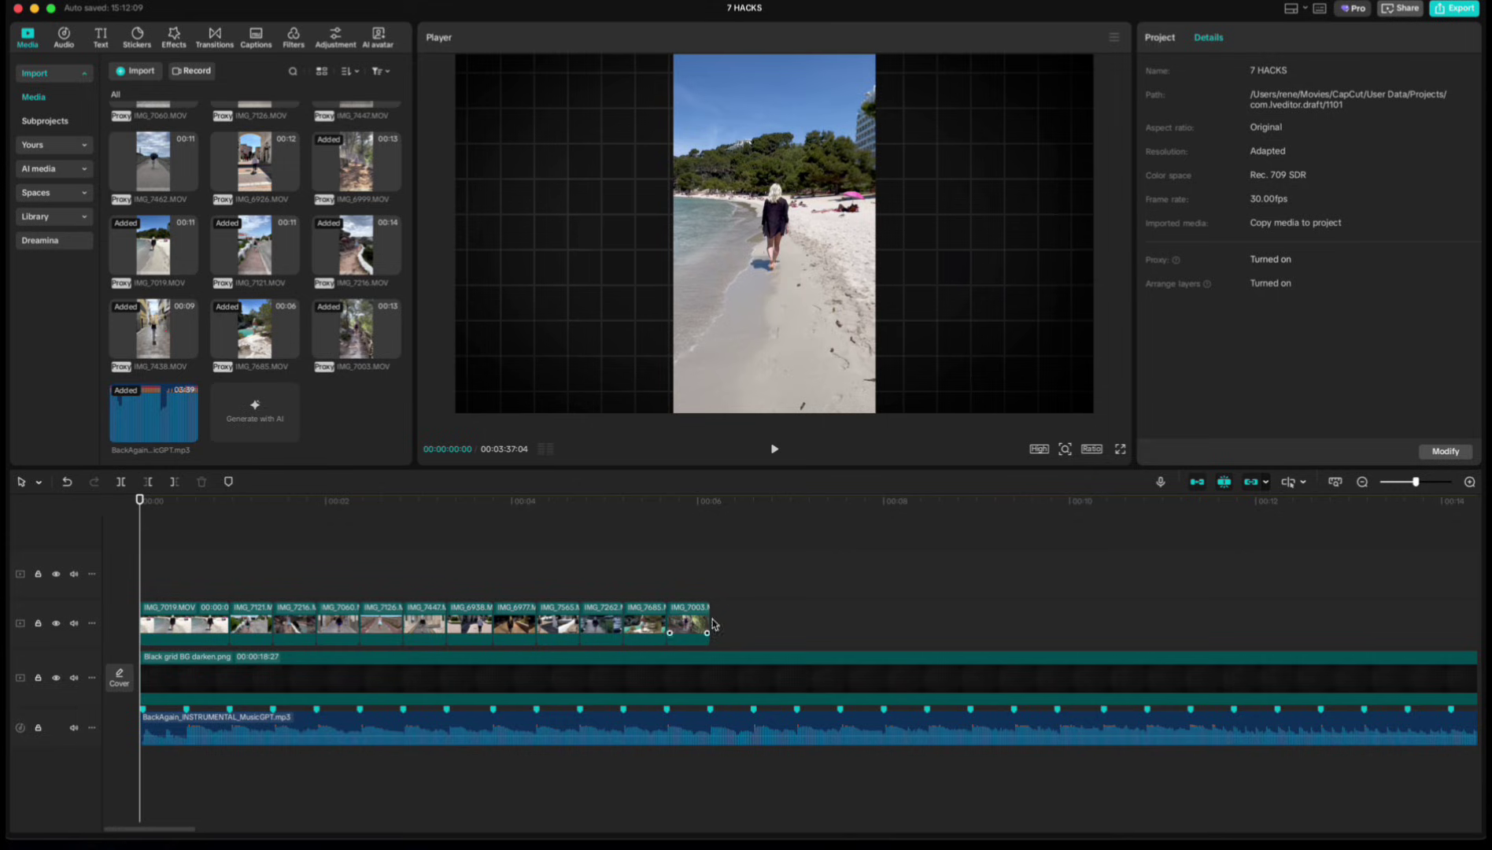
key(super+a)
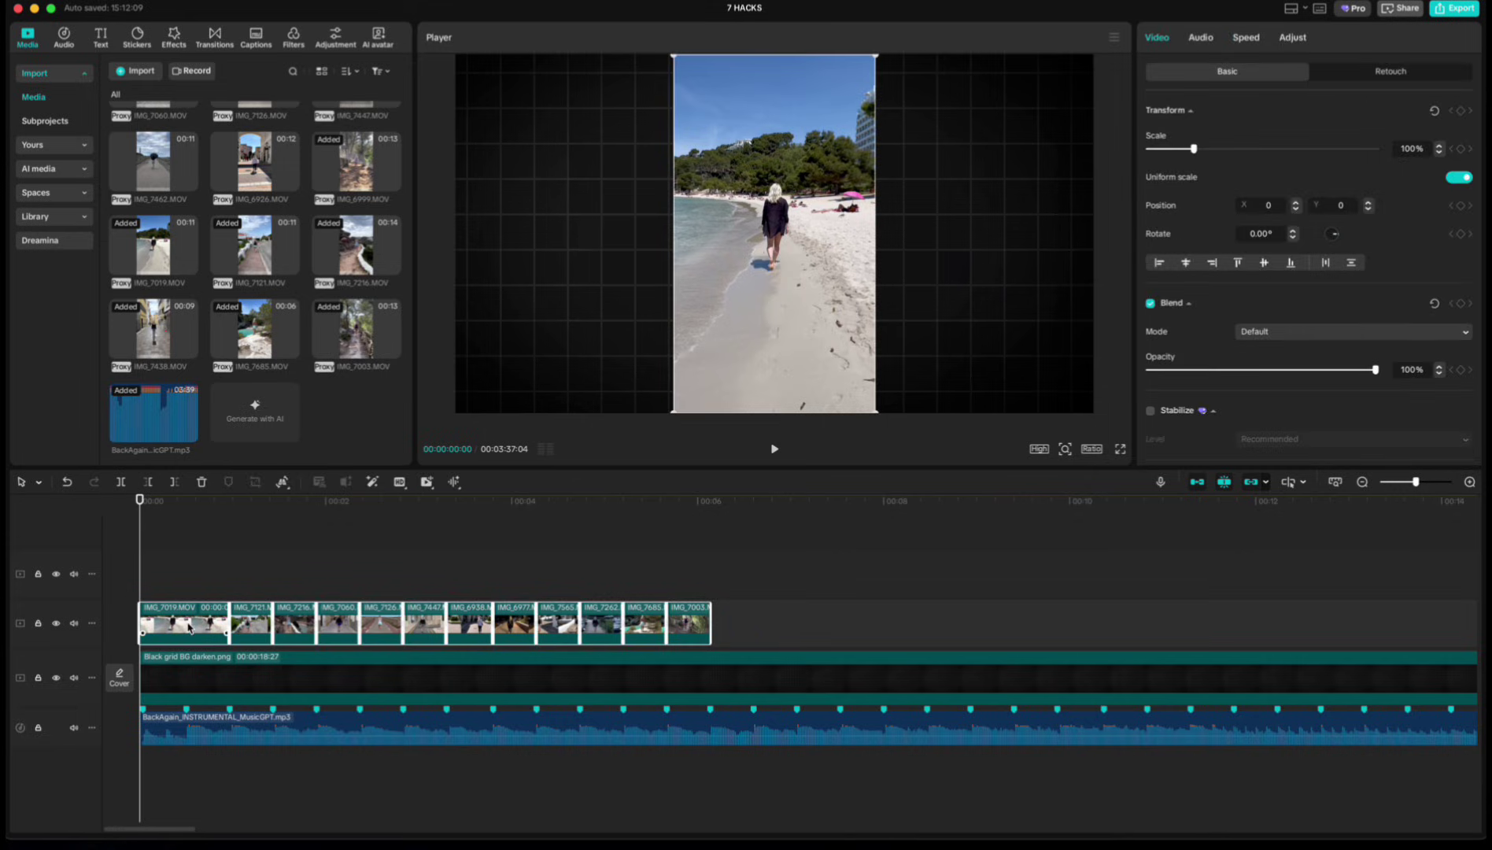
- Merge the clips into a compound clip and overlay the phone-frame sticker at 55%, spanning the video
right_click(189, 627)
click(219, 557)
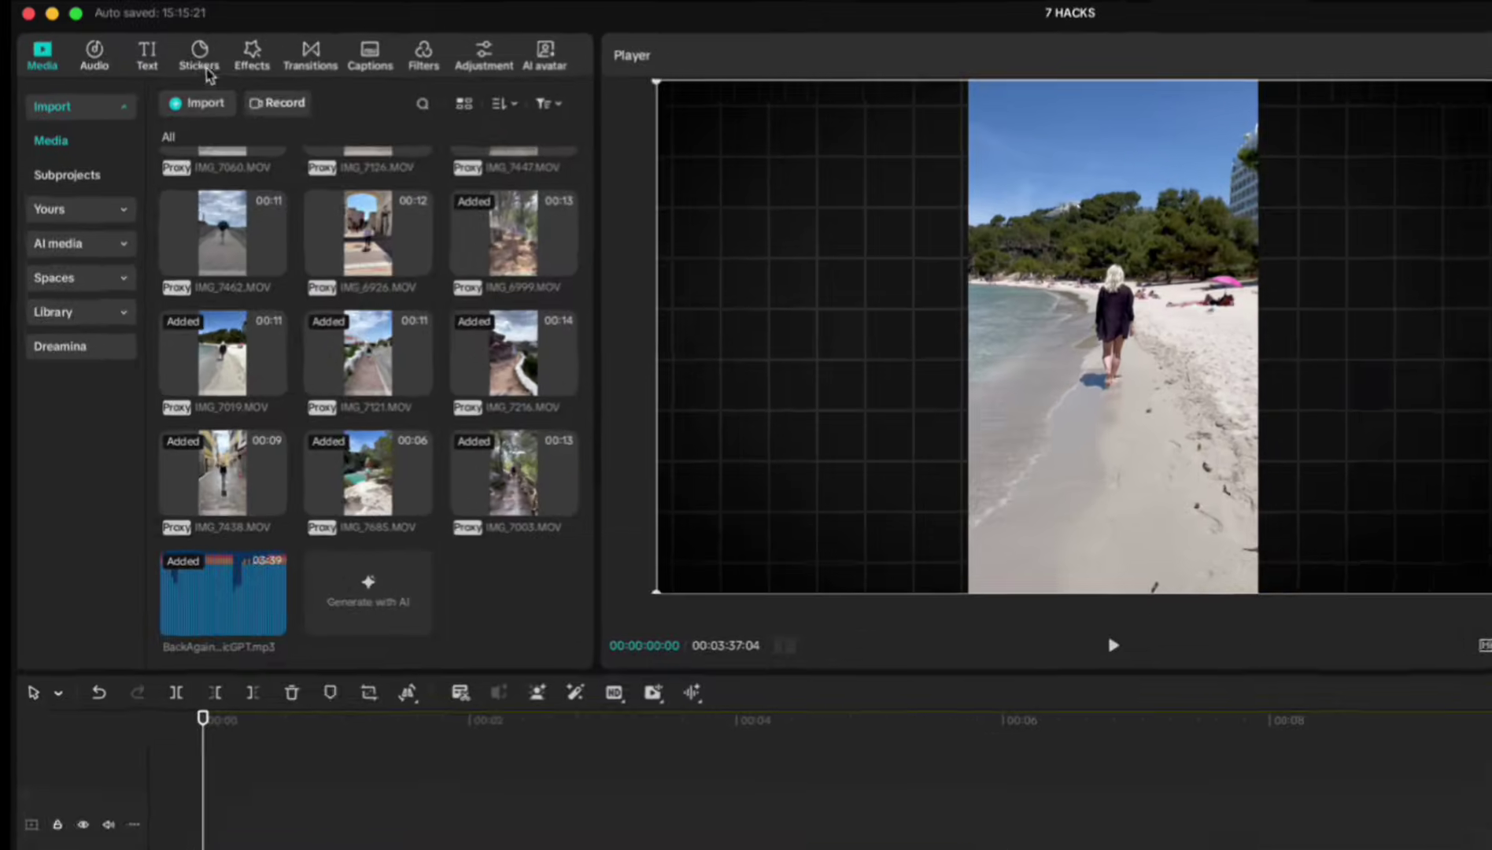
click(137, 35)
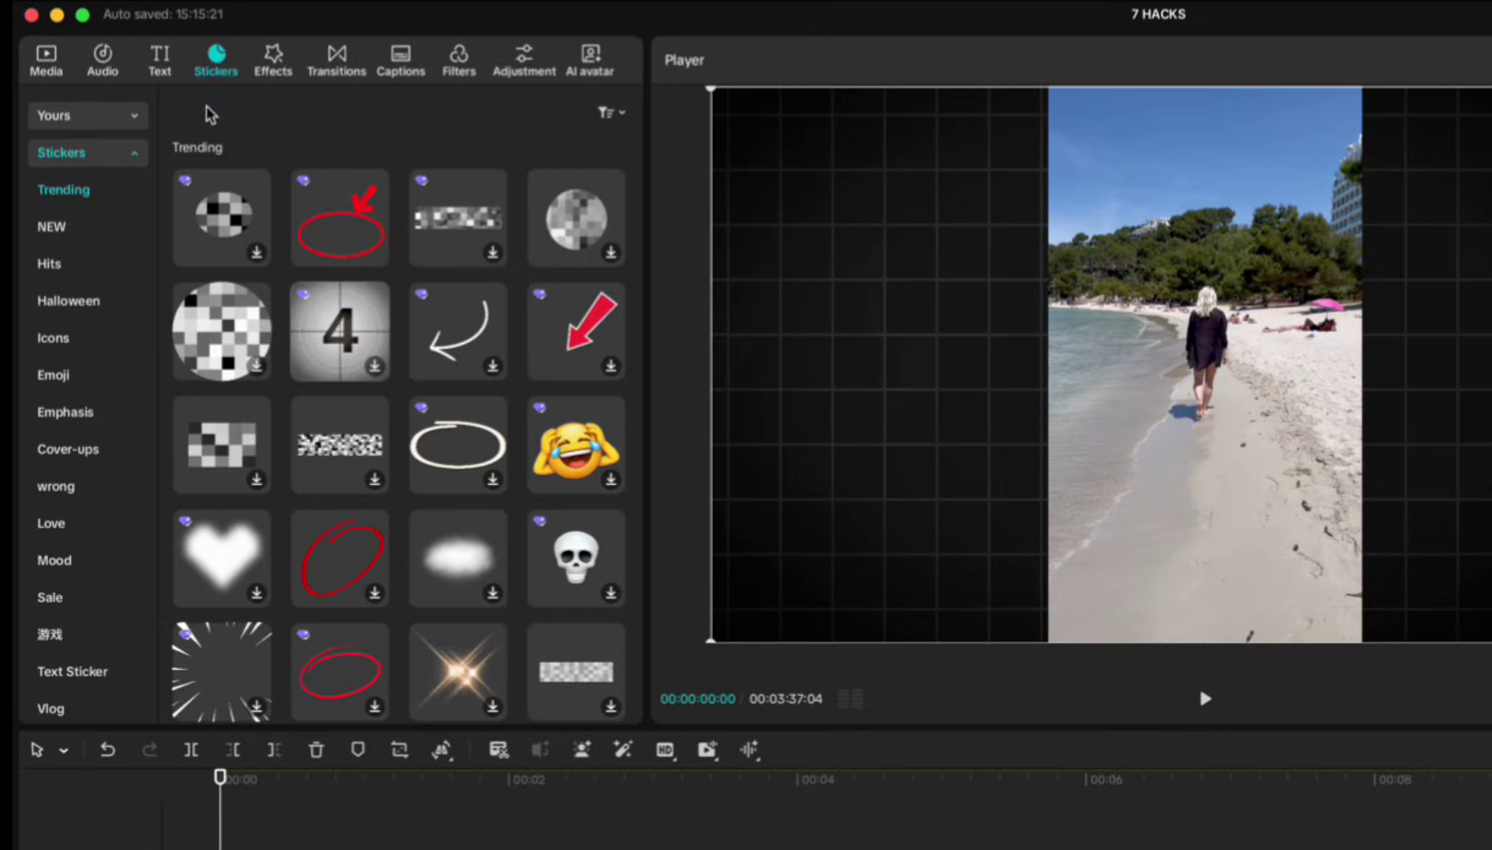
click(60, 115)
scroll(303, 527, down, 5)
scroll(303, 531, down, 5)
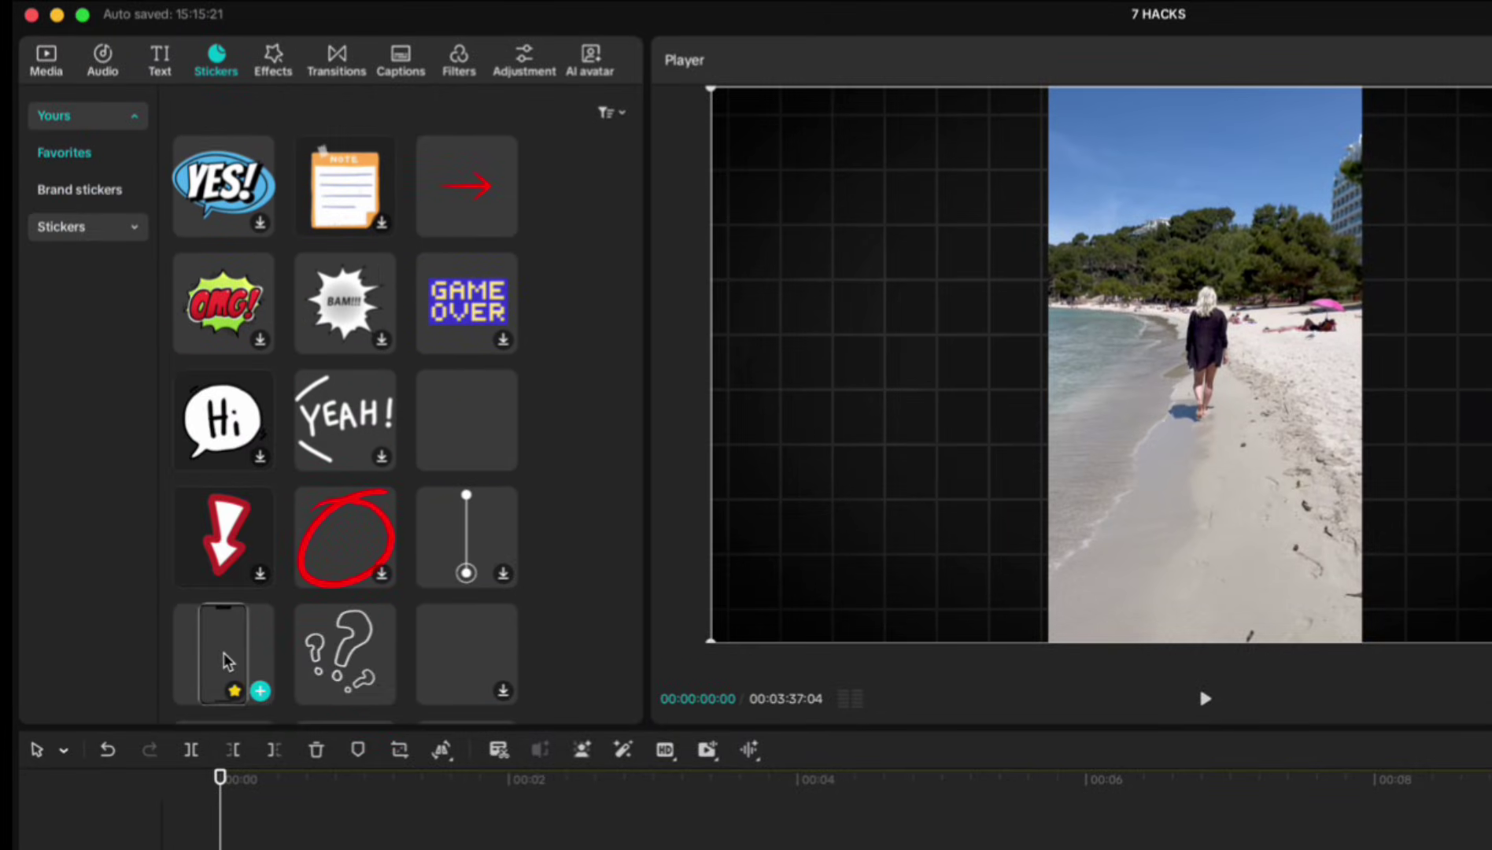
drag(224, 660, 229, 849)
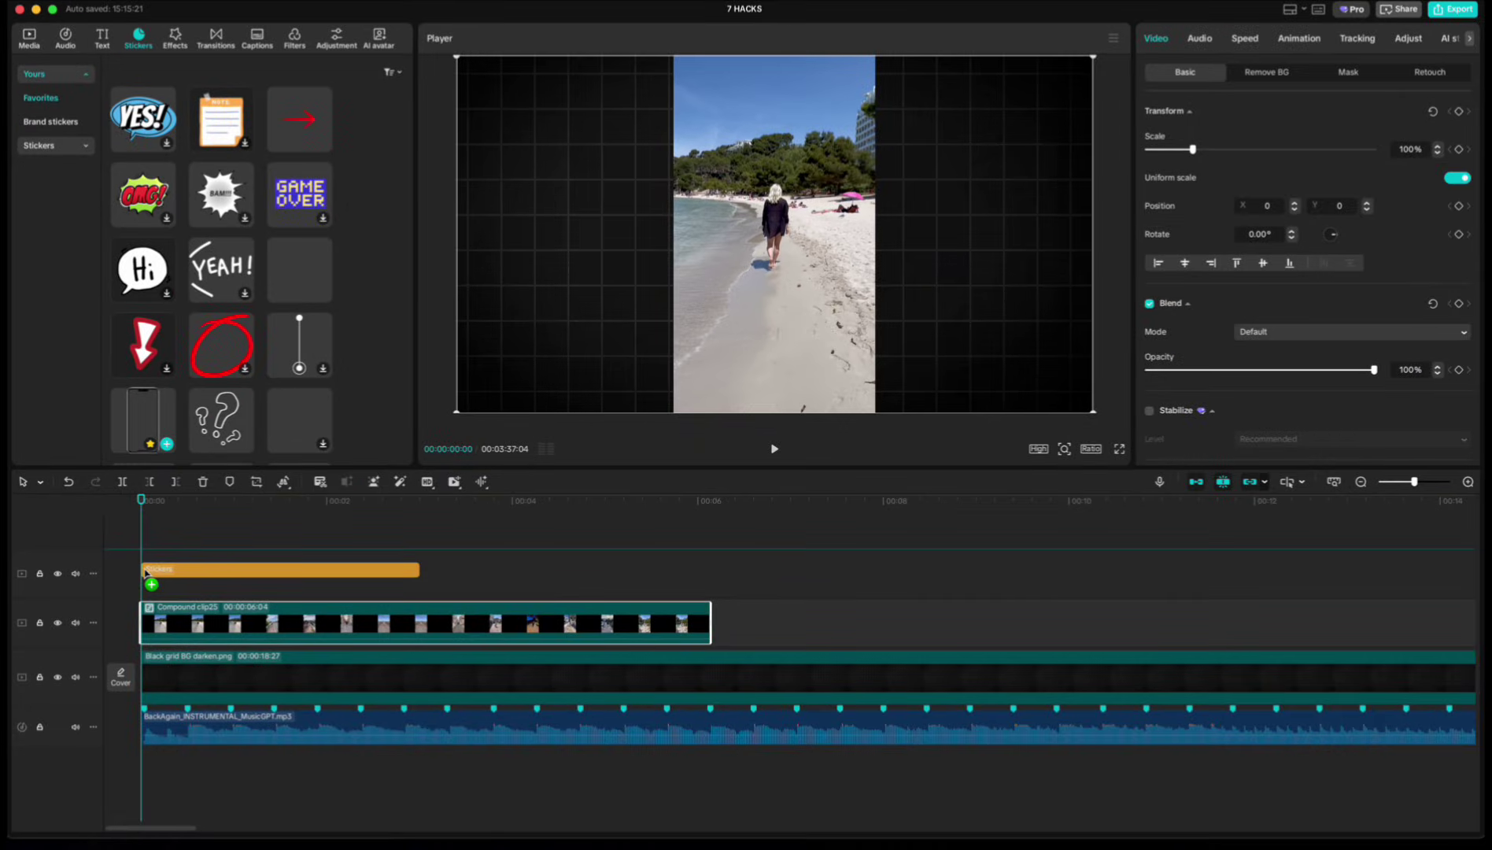
drag(146, 572, 145, 573)
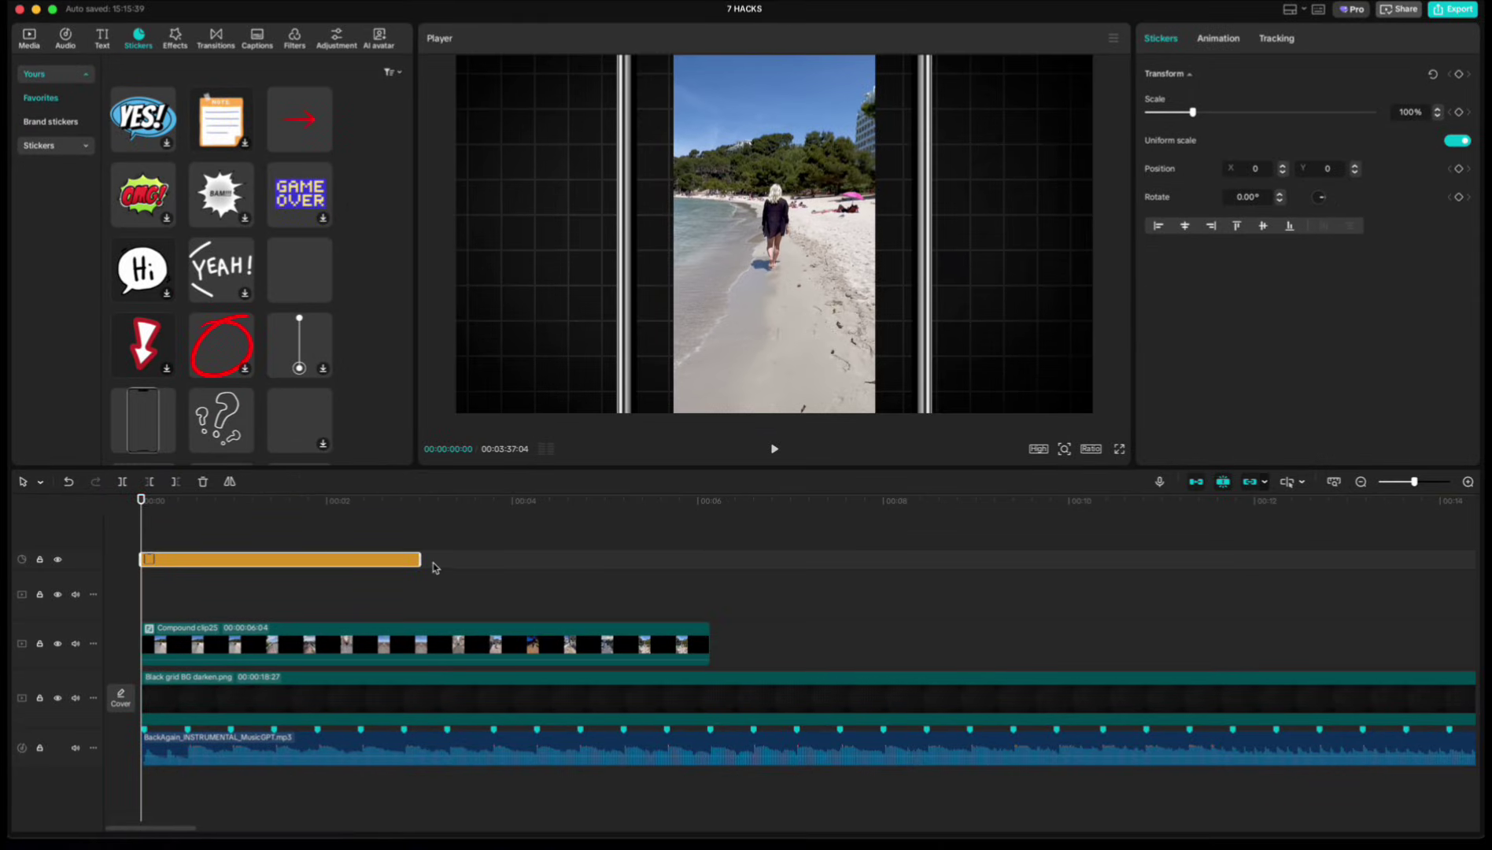
drag(421, 560, 708, 580)
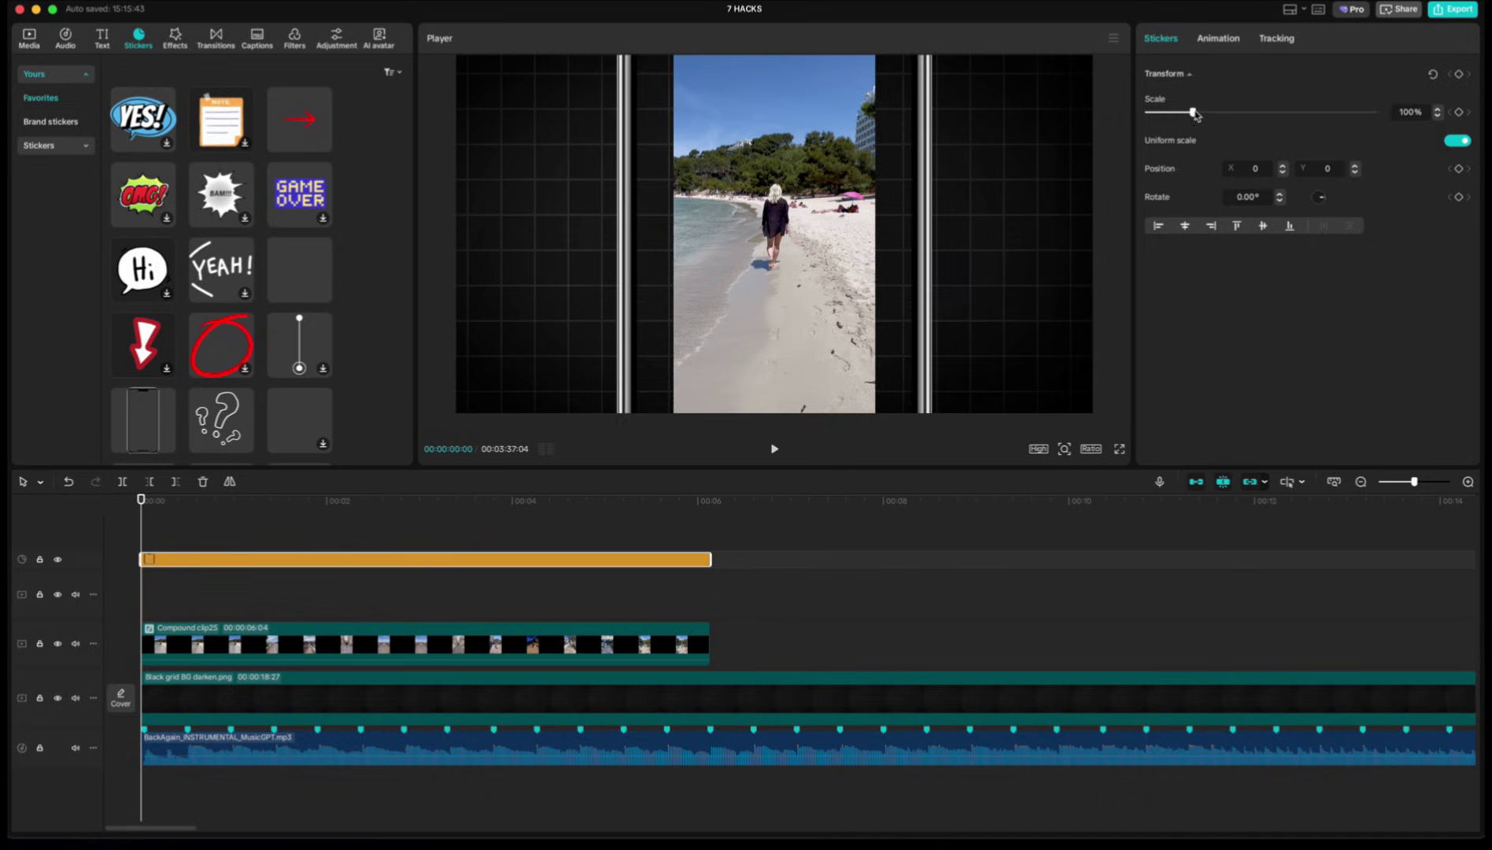
drag(1195, 114, 1174, 115)
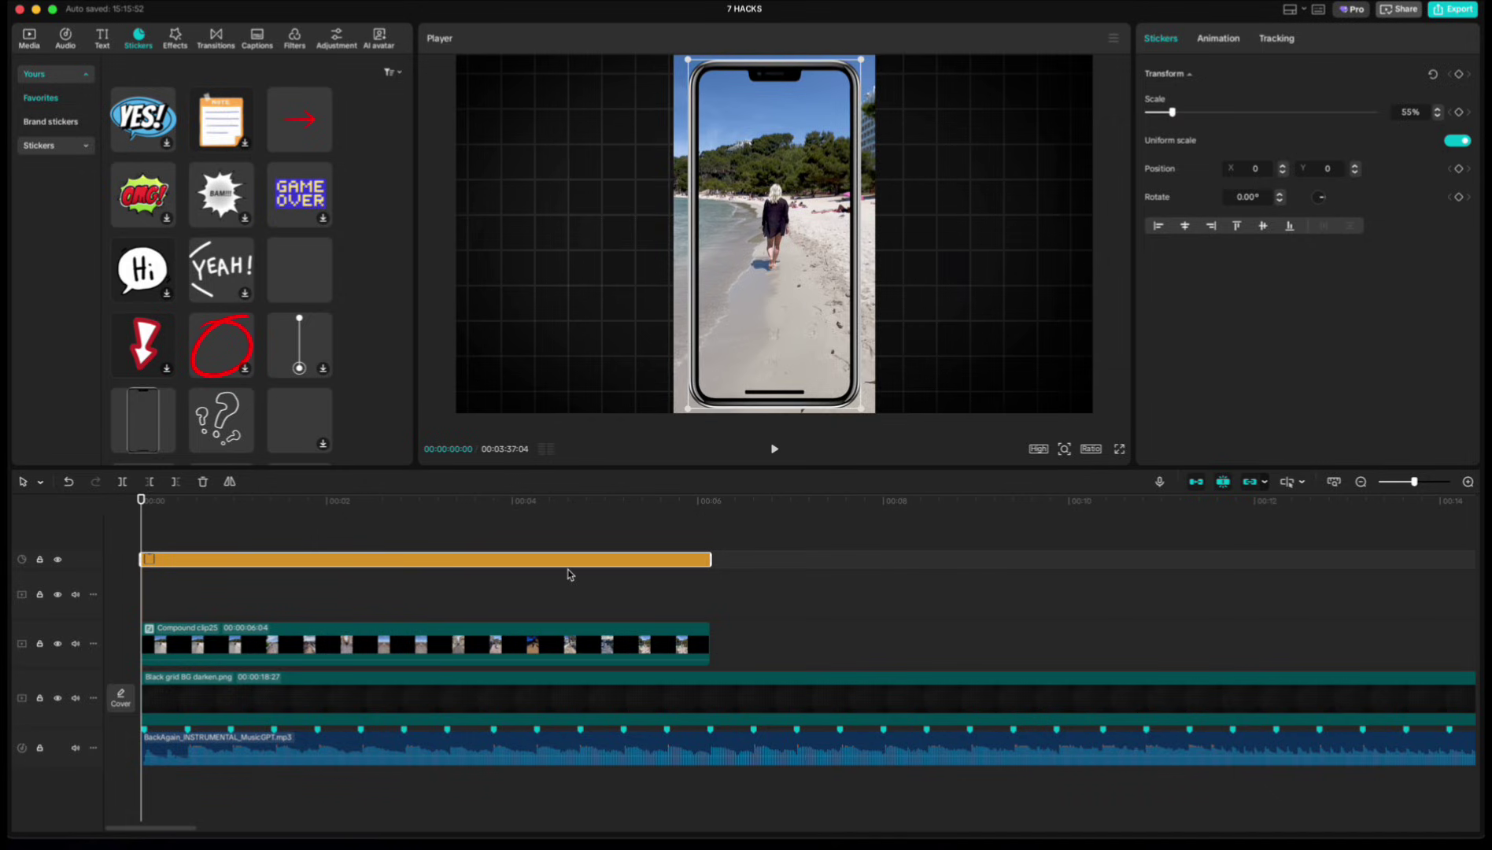
- Give Compound clip25 a Rectangle mask sized to fill the phone screen
click(467, 639)
click(1345, 72)
click(1191, 135)
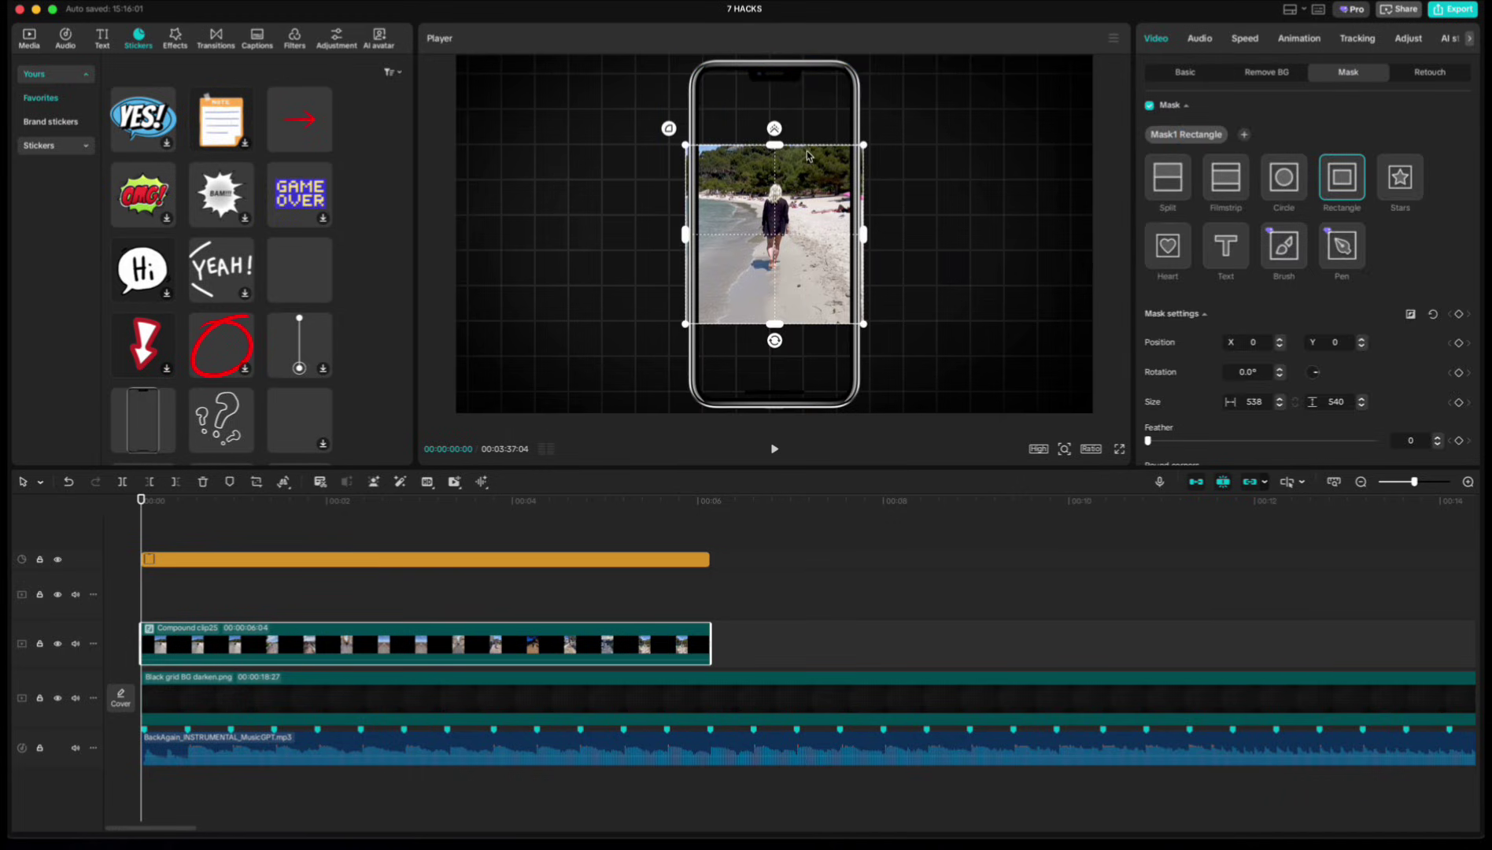
drag(864, 234, 855, 234)
drag(774, 145, 781, 66)
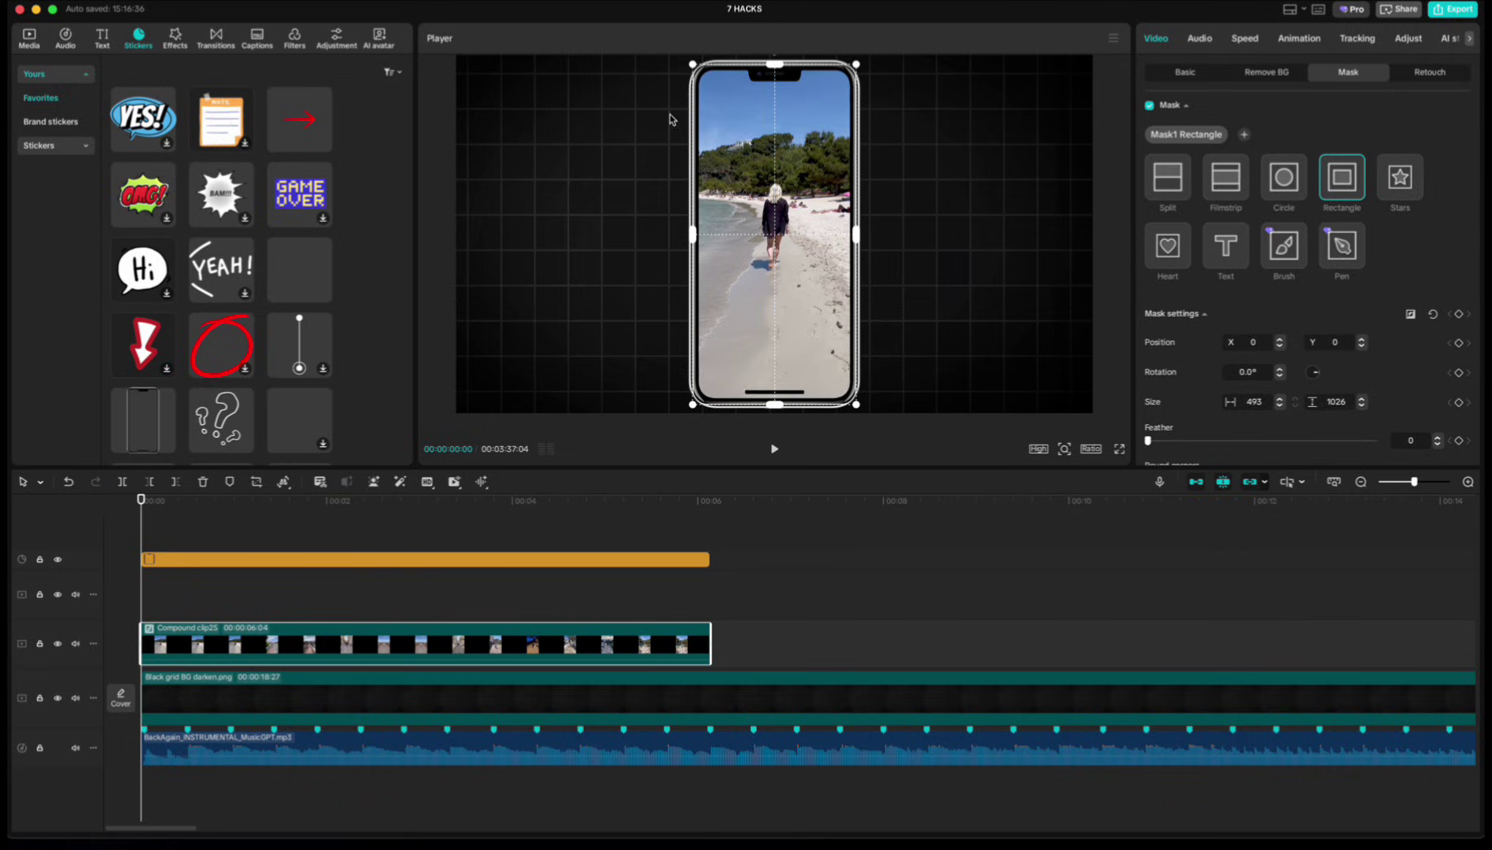
scroll(1439, 392, down, 2)
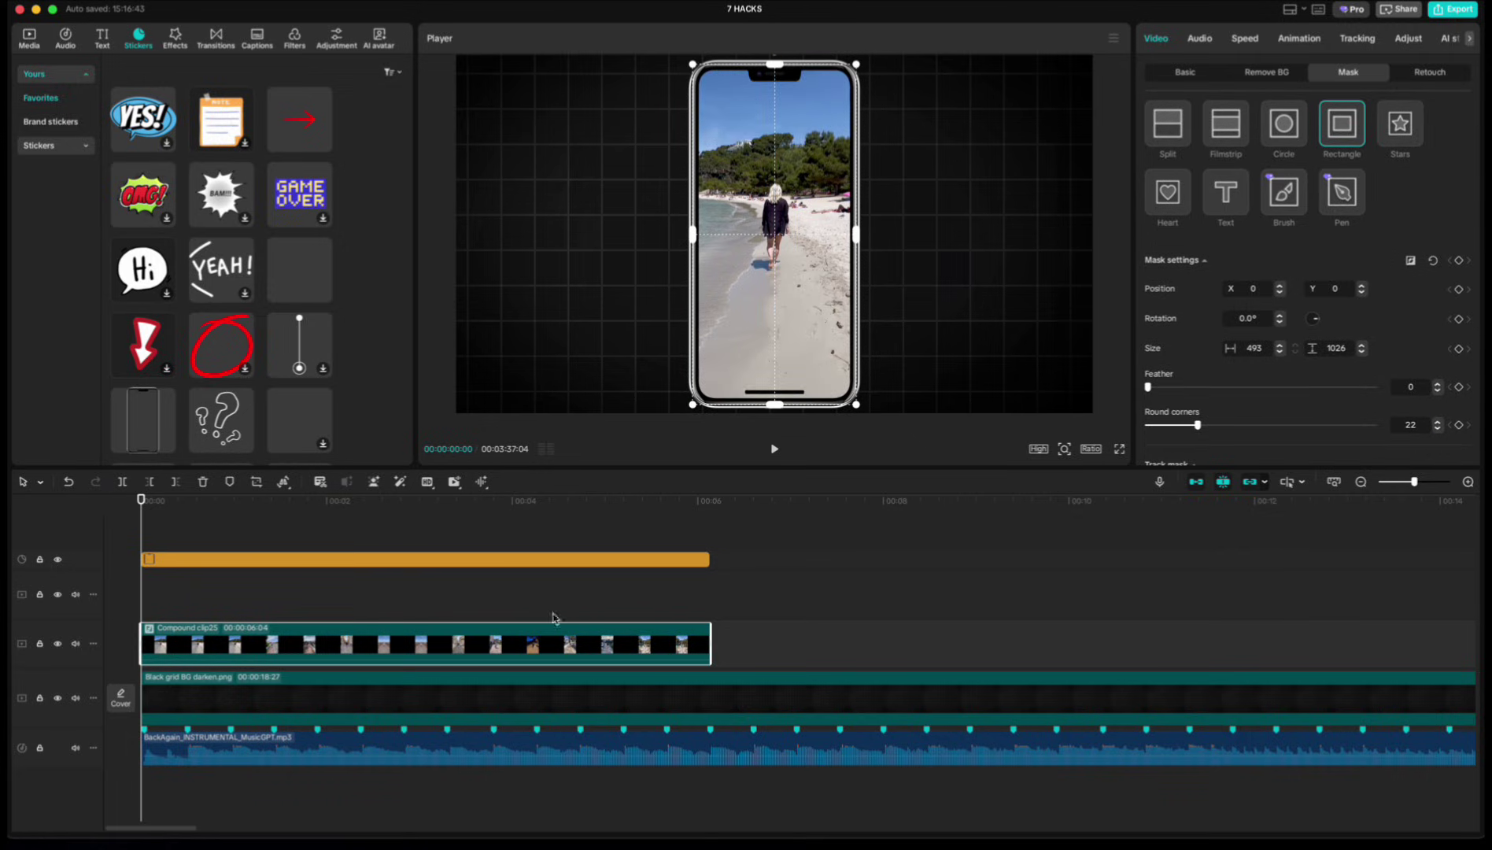
- Combine the sticker and masked video into one compound clip and play it back
drag(230, 540, 372, 657)
right_click(372, 653)
click(385, 616)
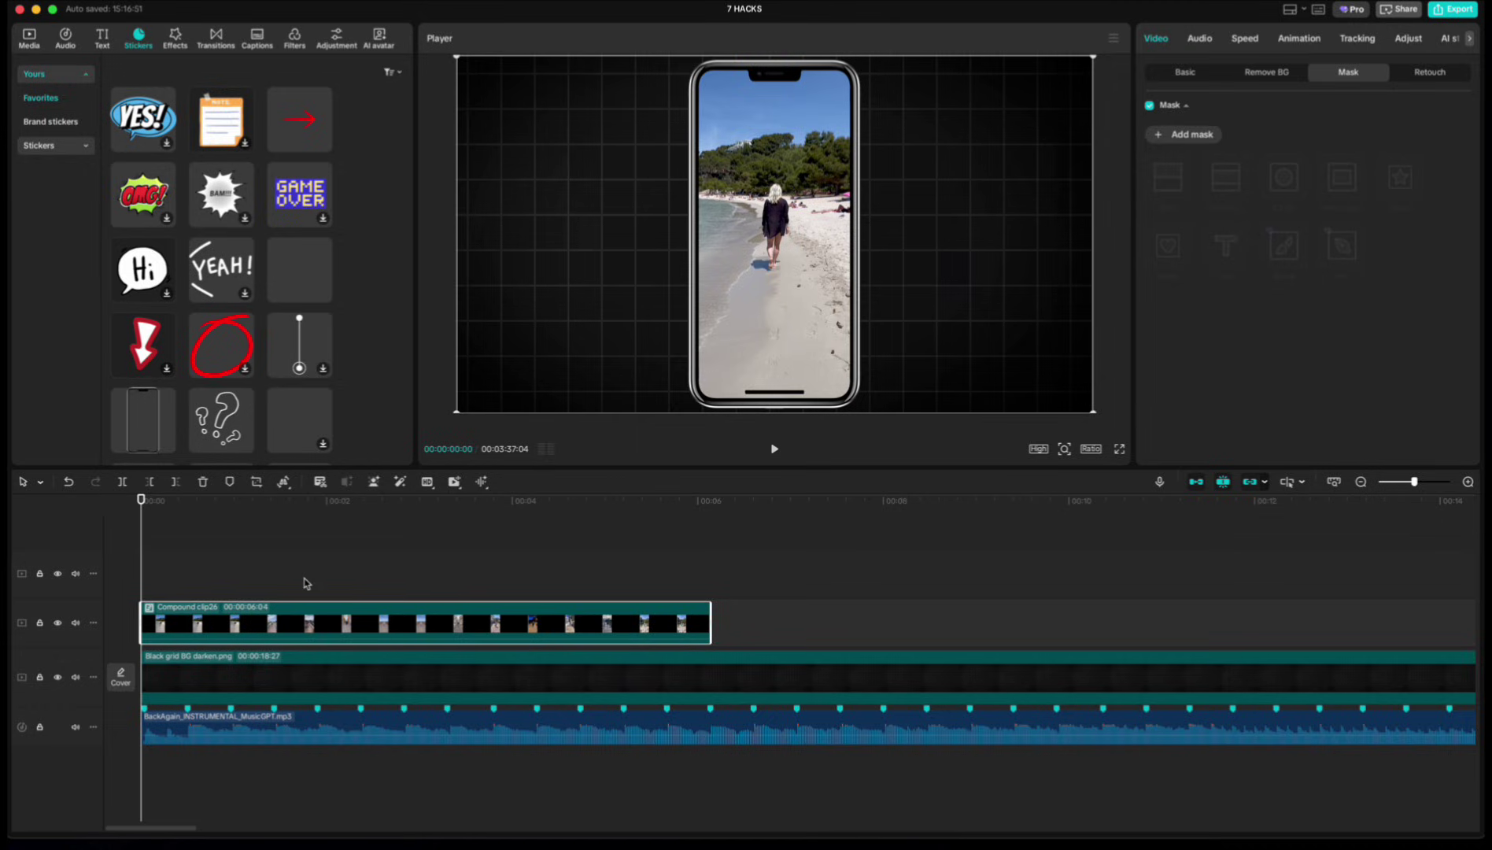
click(774, 451)
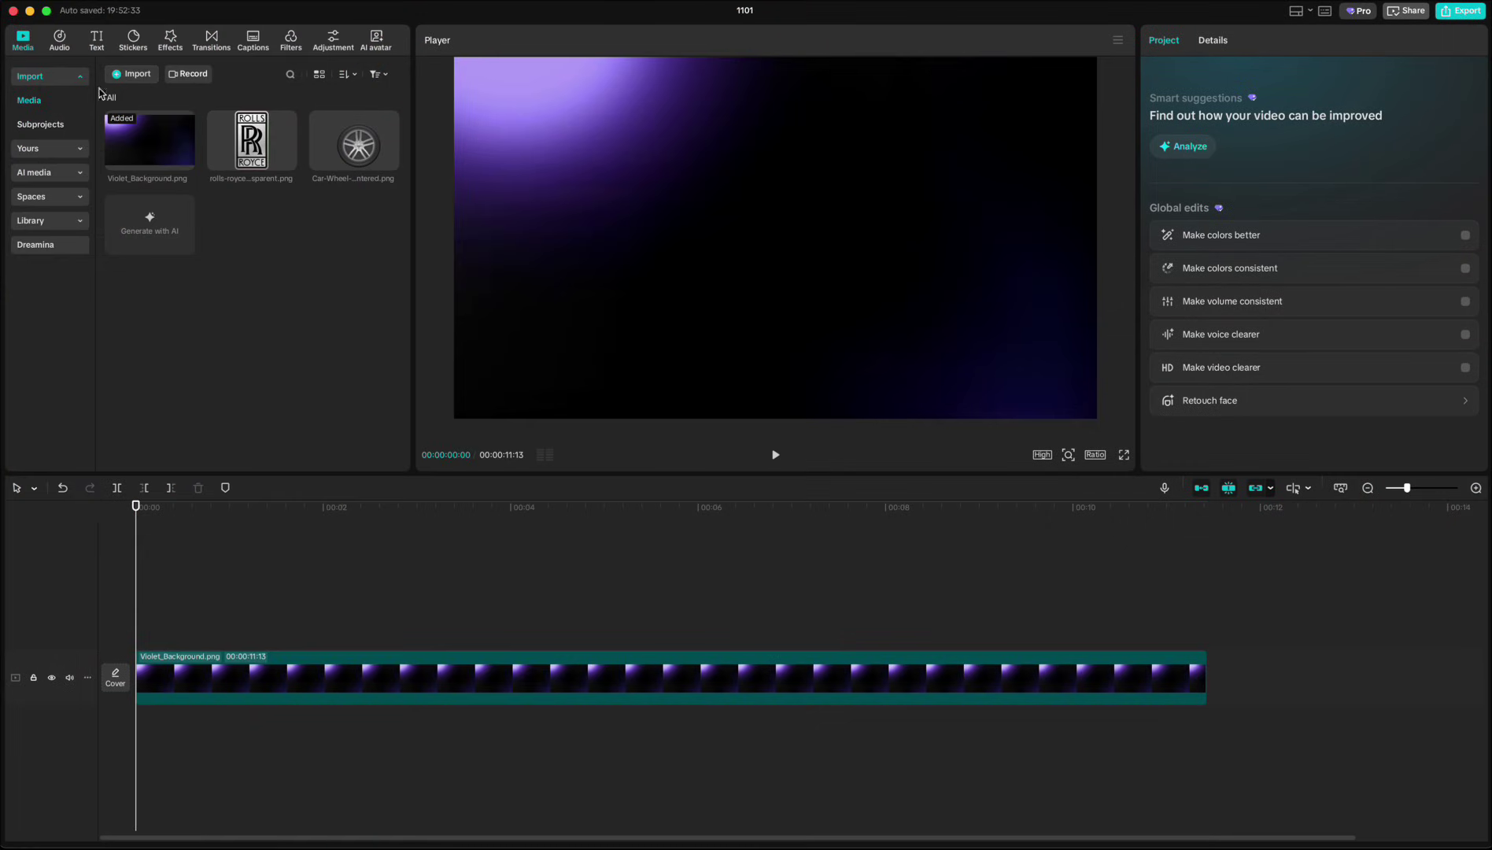
- Add an enlarged, lengthened GRADIENT text layer in Fedra Sans Display Std
click(95, 41)
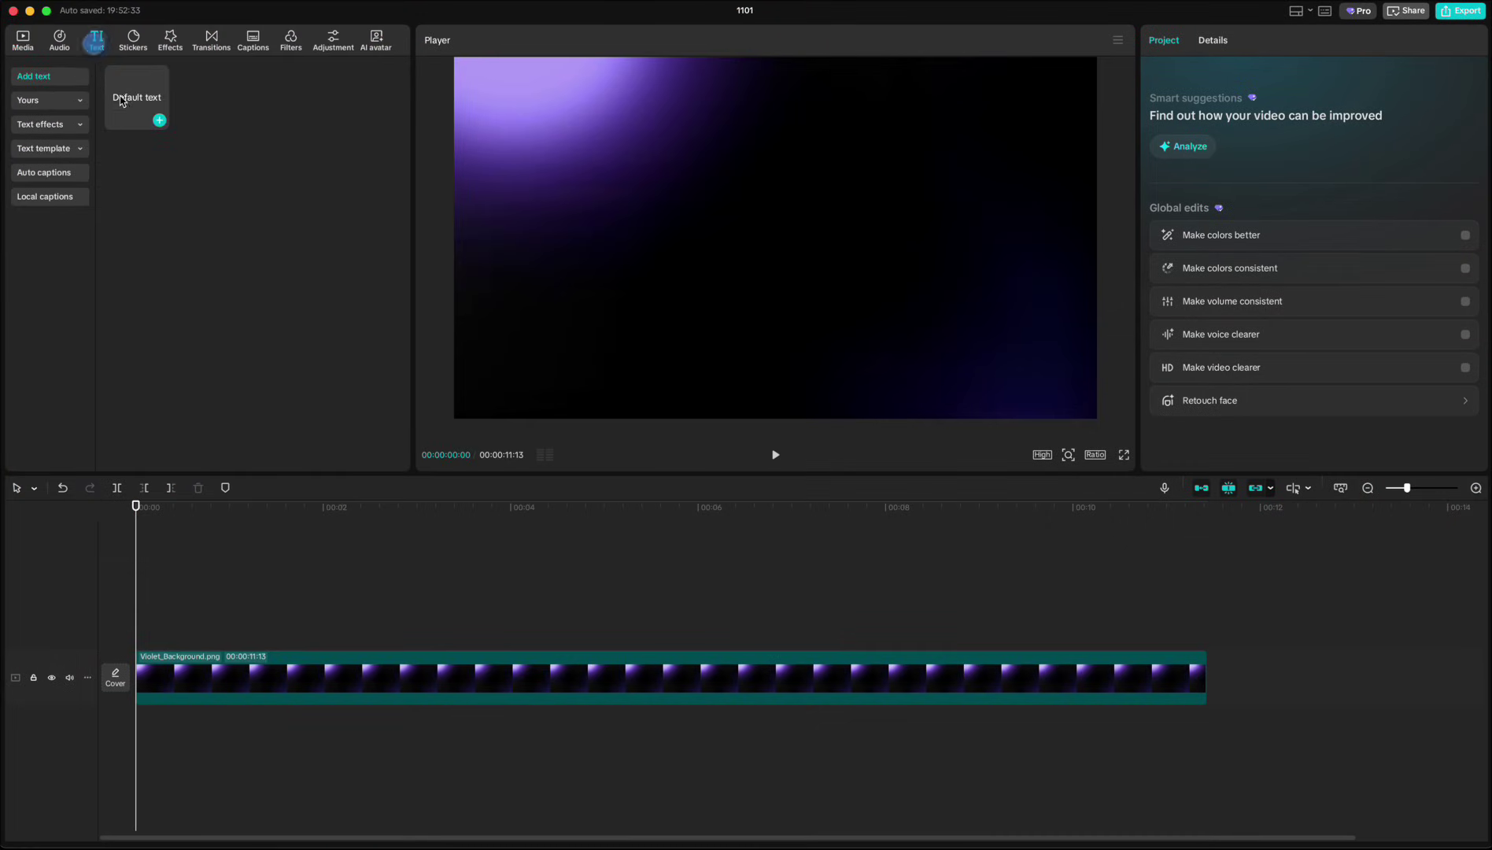
click(158, 121)
triple_click(1220, 112)
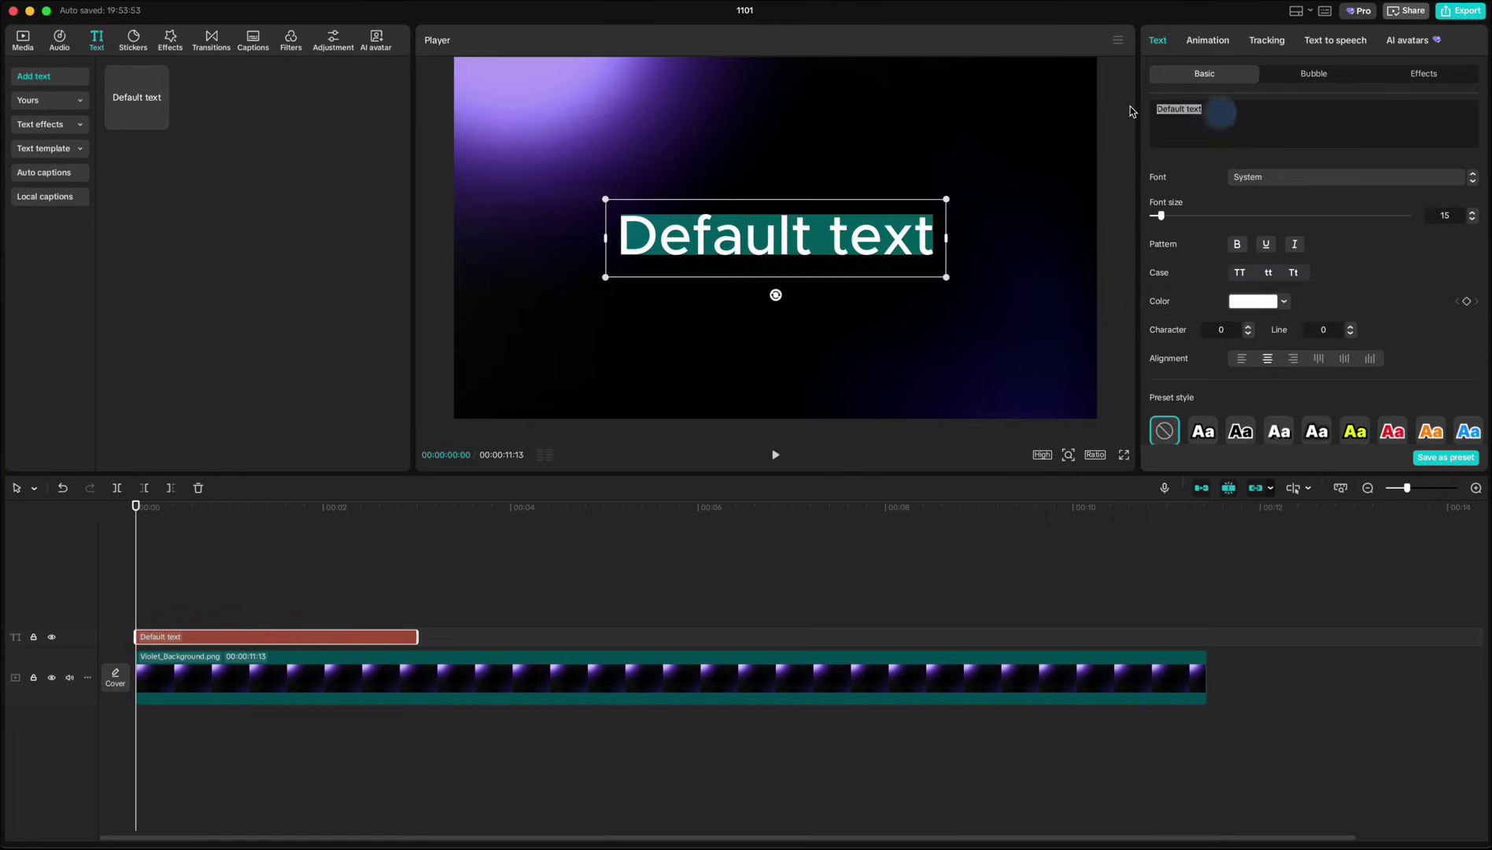
text(GRADIENT)
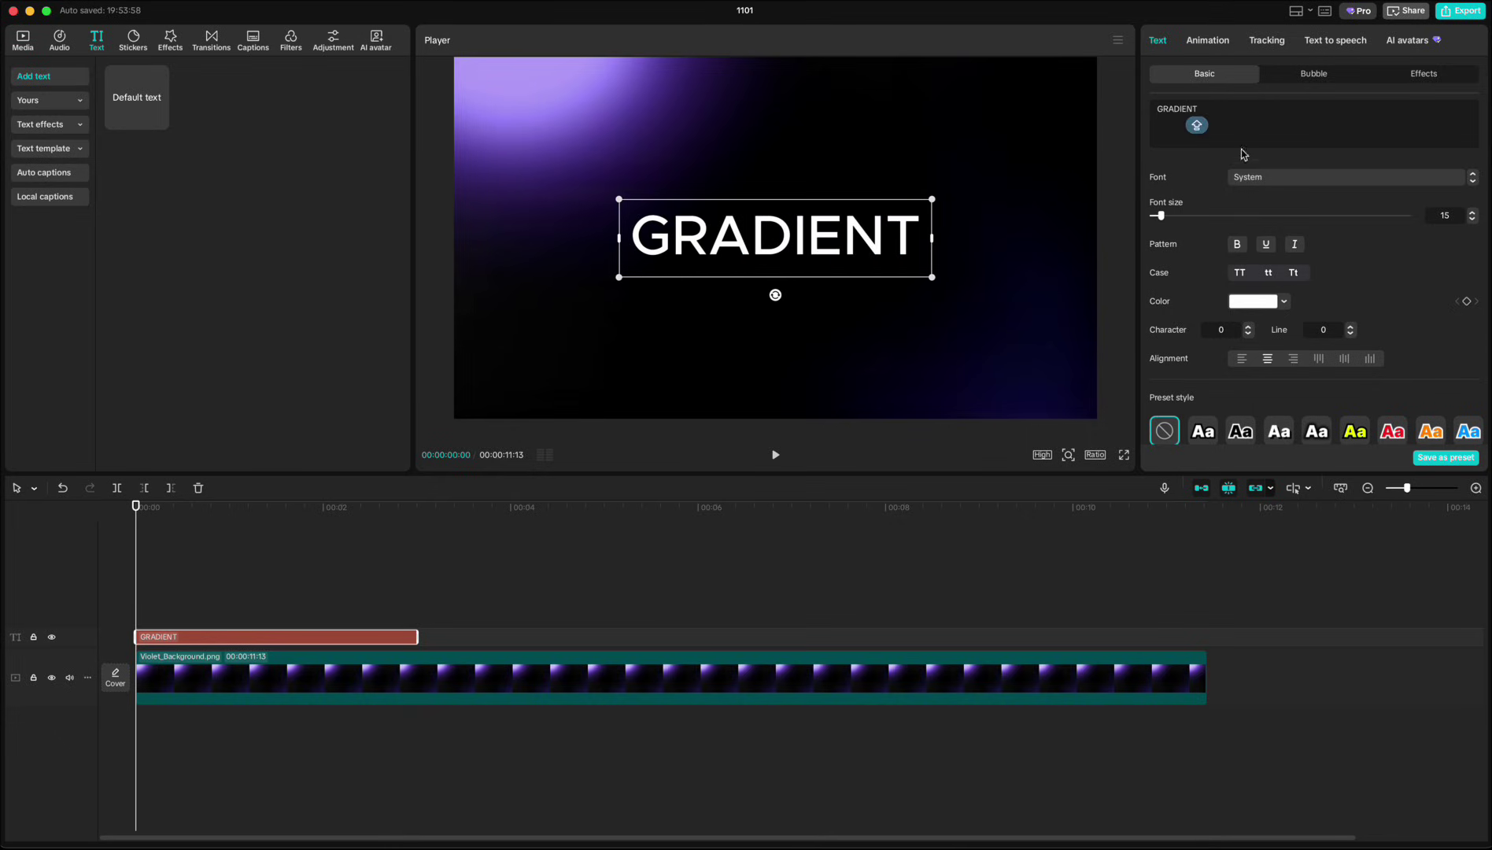
click(1289, 178)
click(1296, 272)
drag(936, 282, 989, 301)
drag(417, 637, 582, 636)
- Duplicate the GRADIENT text and colour the lower copy purple 6C4ED5, sampled from the background
key(super+v)
click(180, 637)
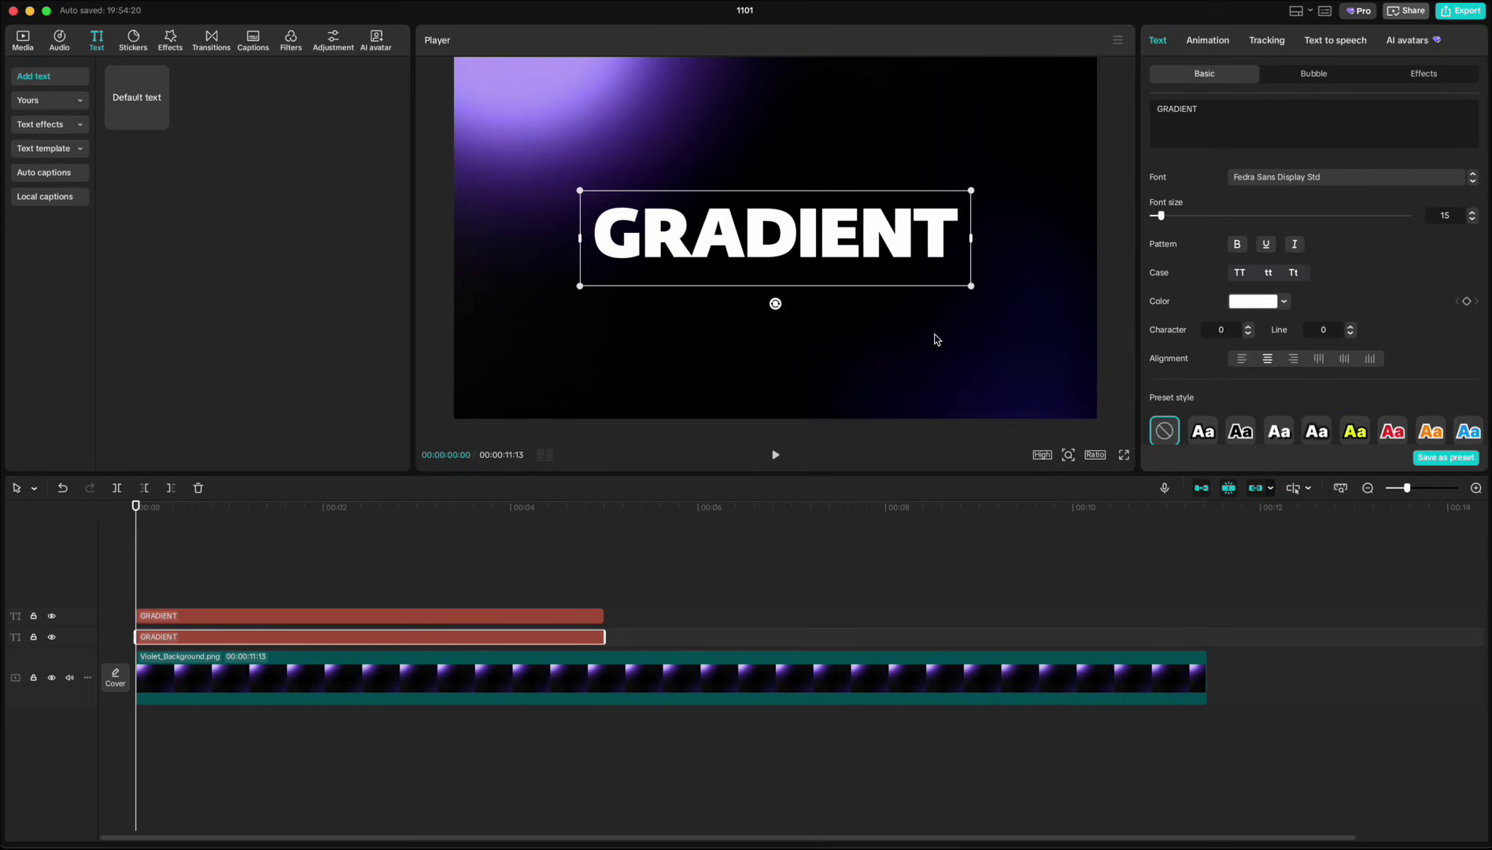
click(1253, 304)
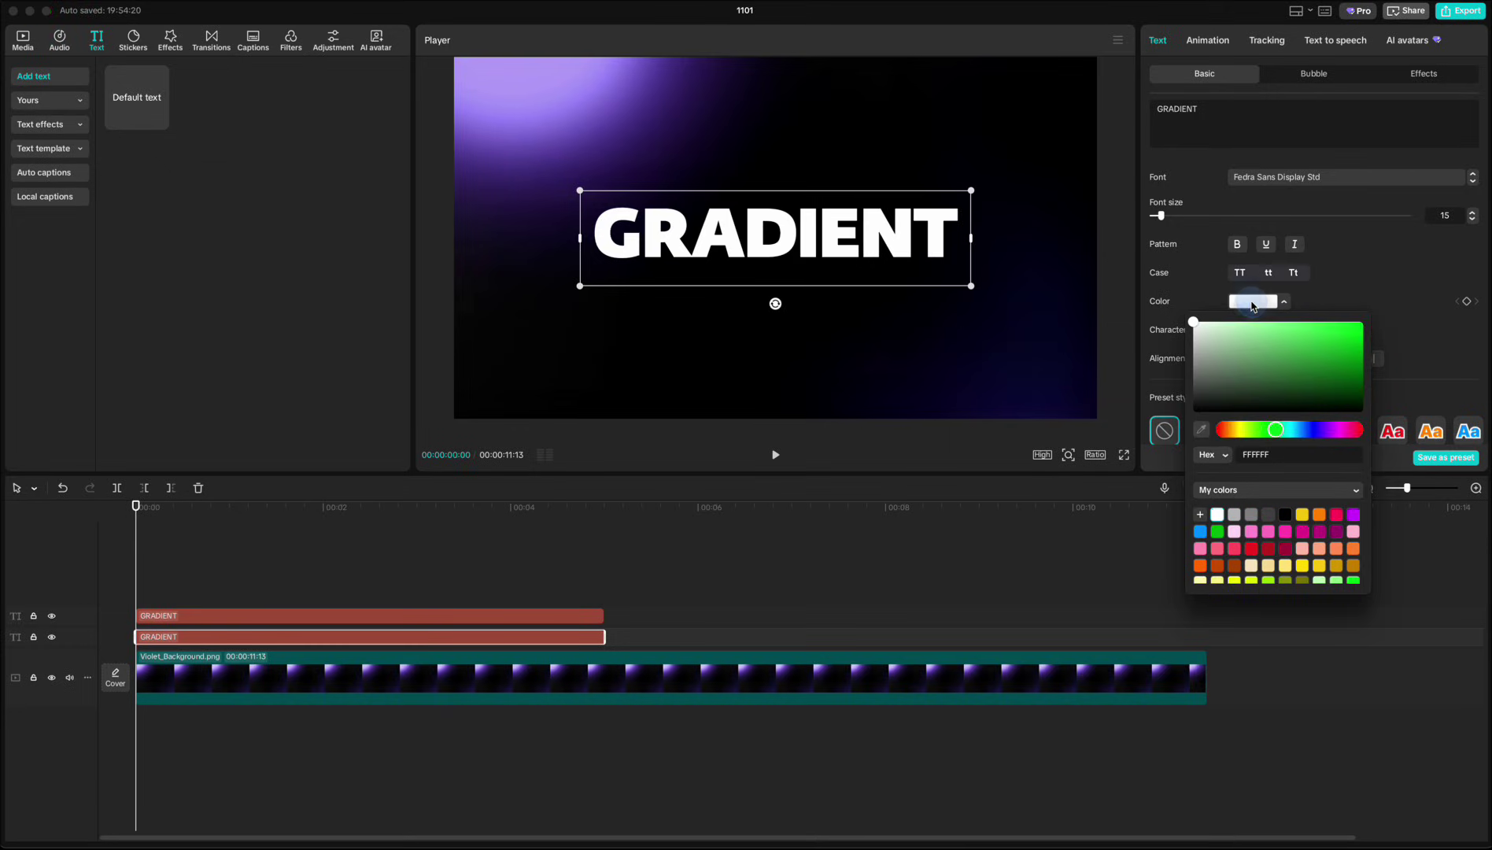
click(1204, 431)
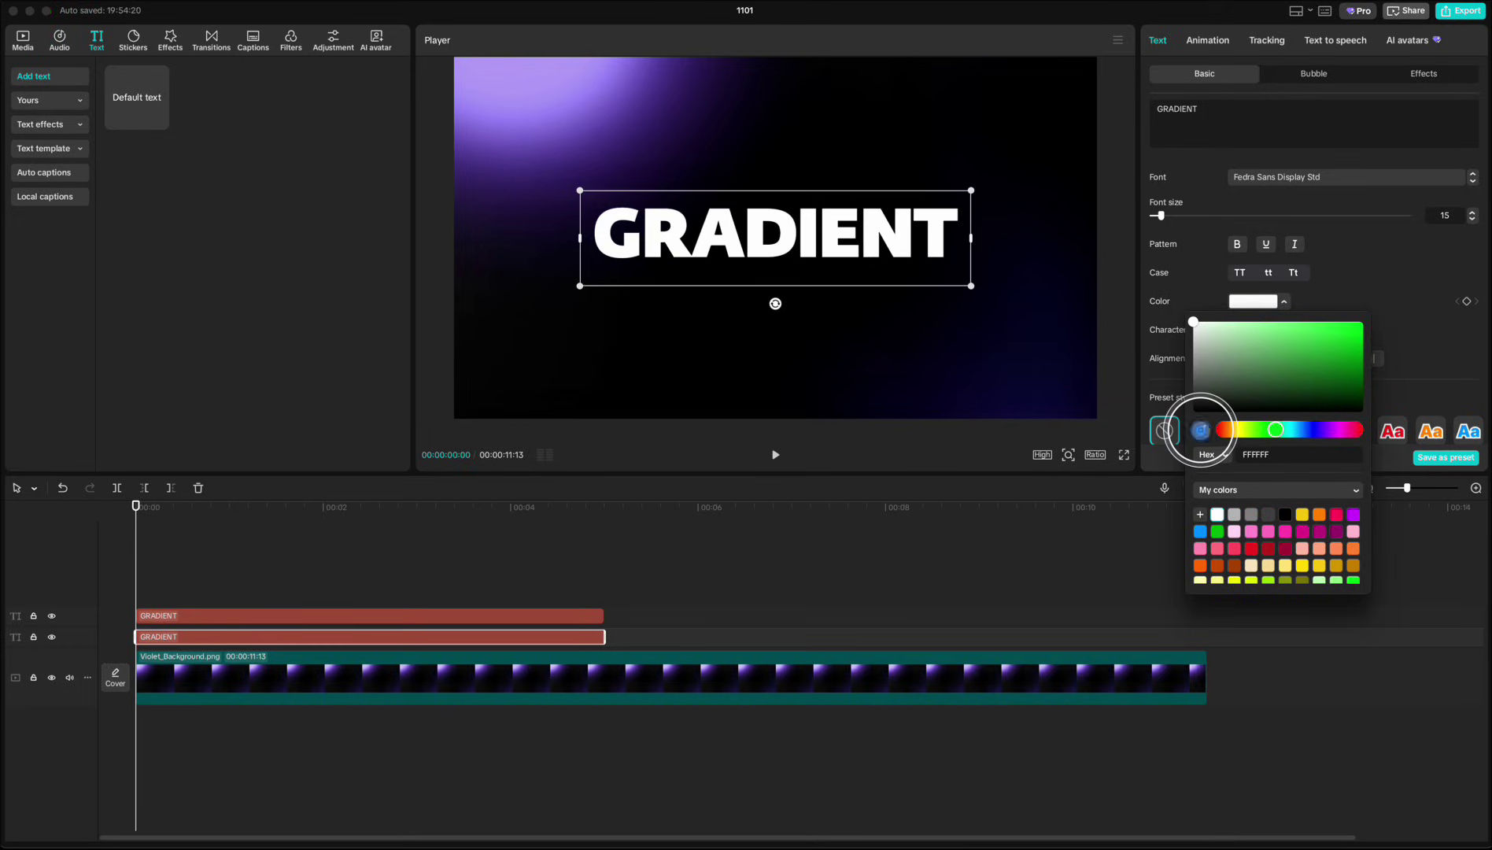
click(638, 71)
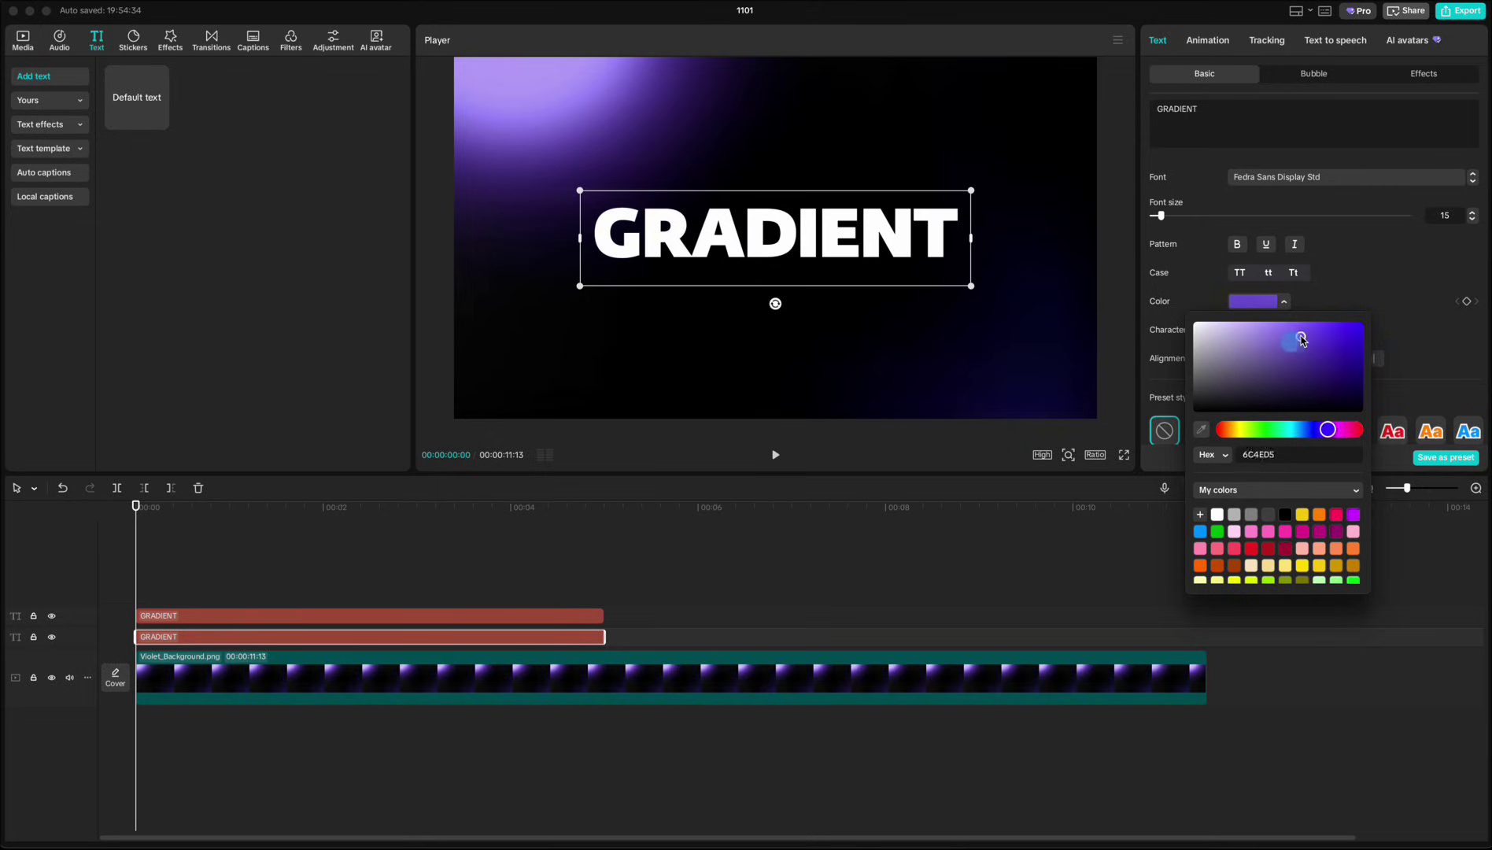
click(1331, 303)
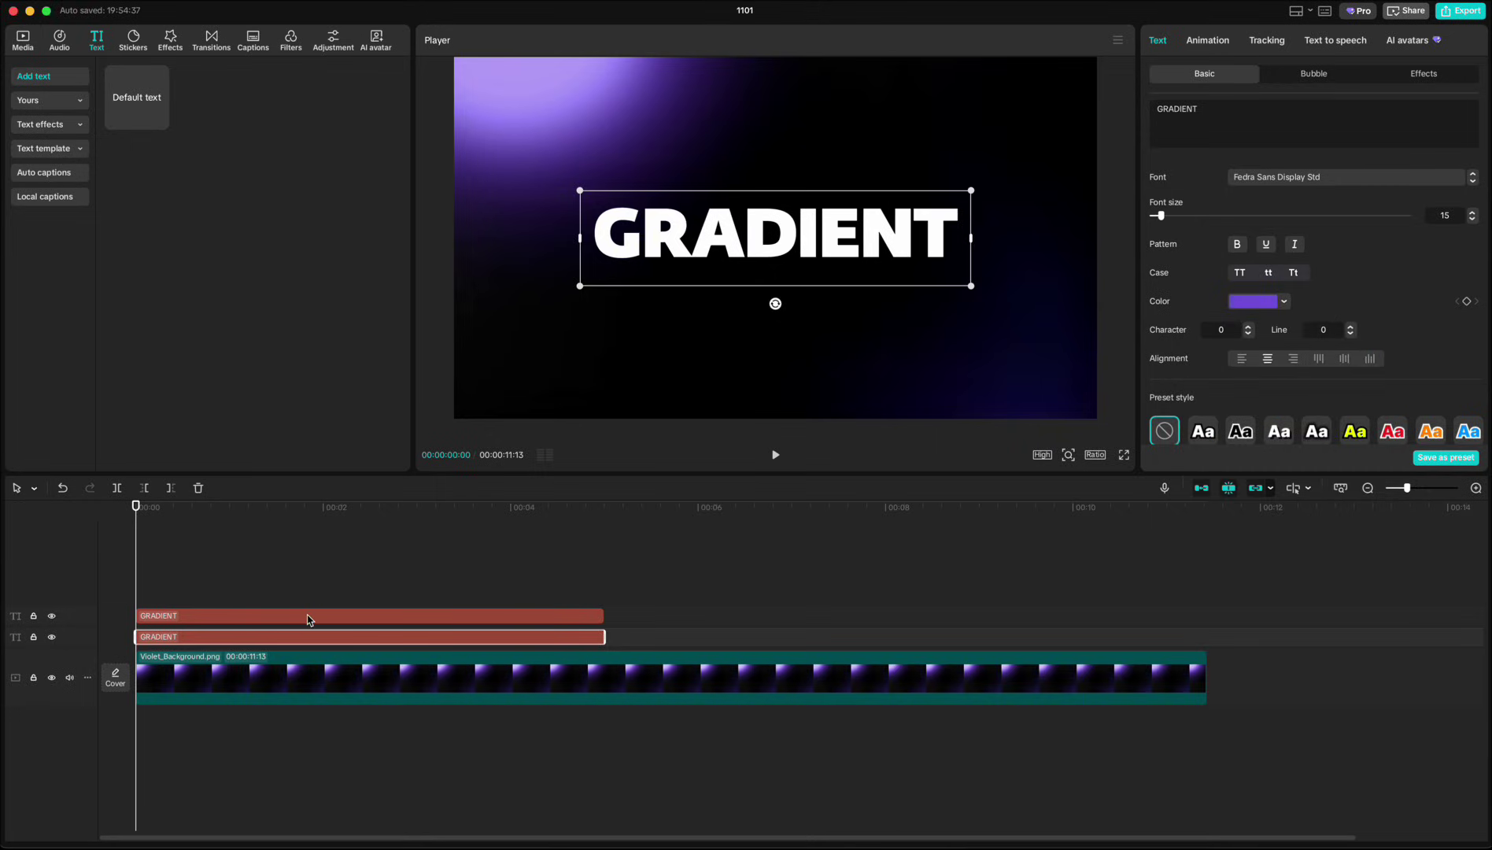
click(52, 616)
click(53, 617)
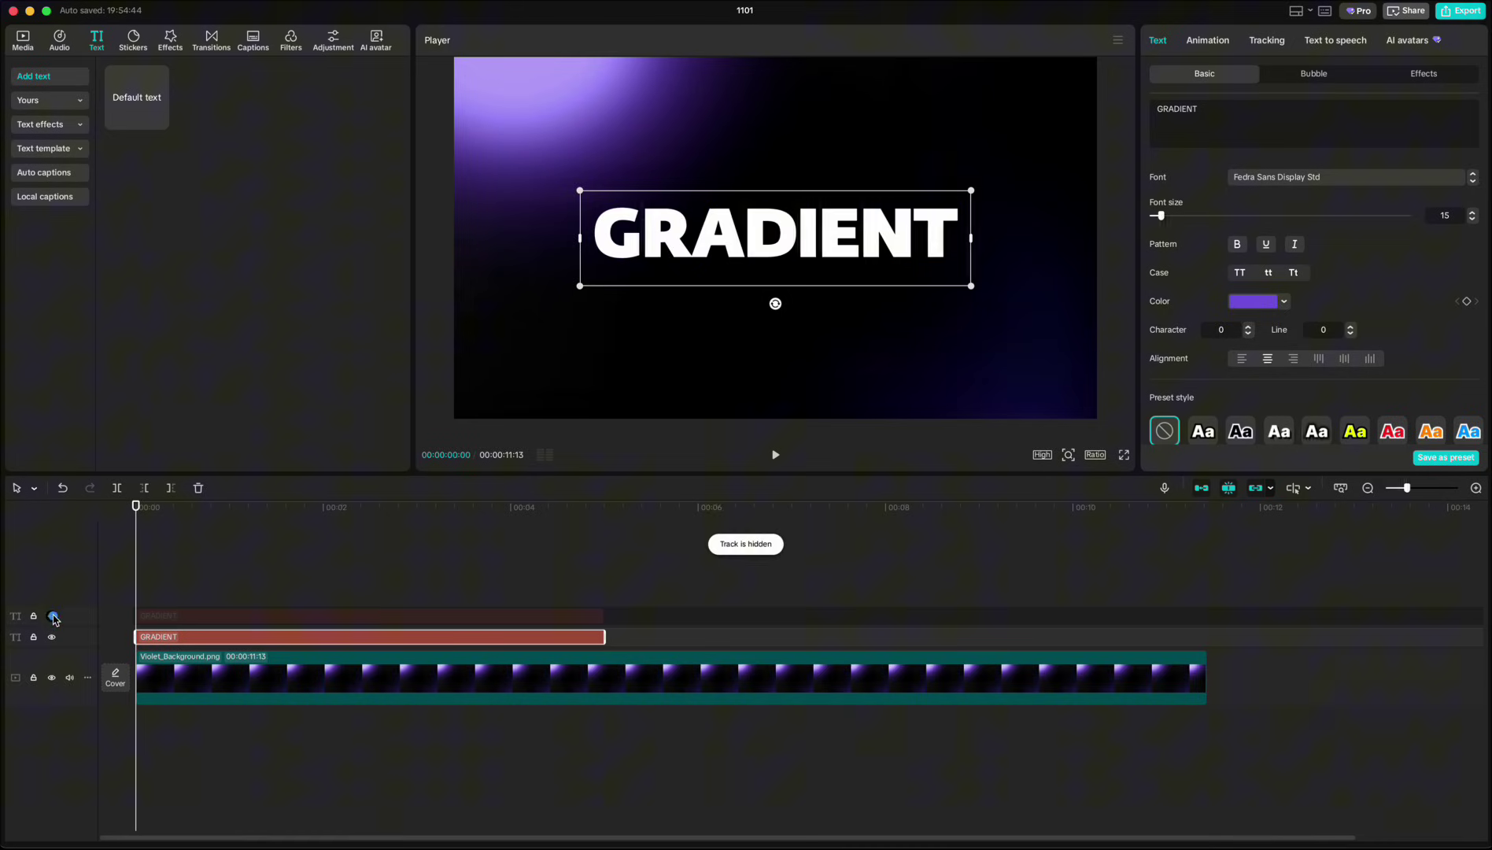
click(189, 618)
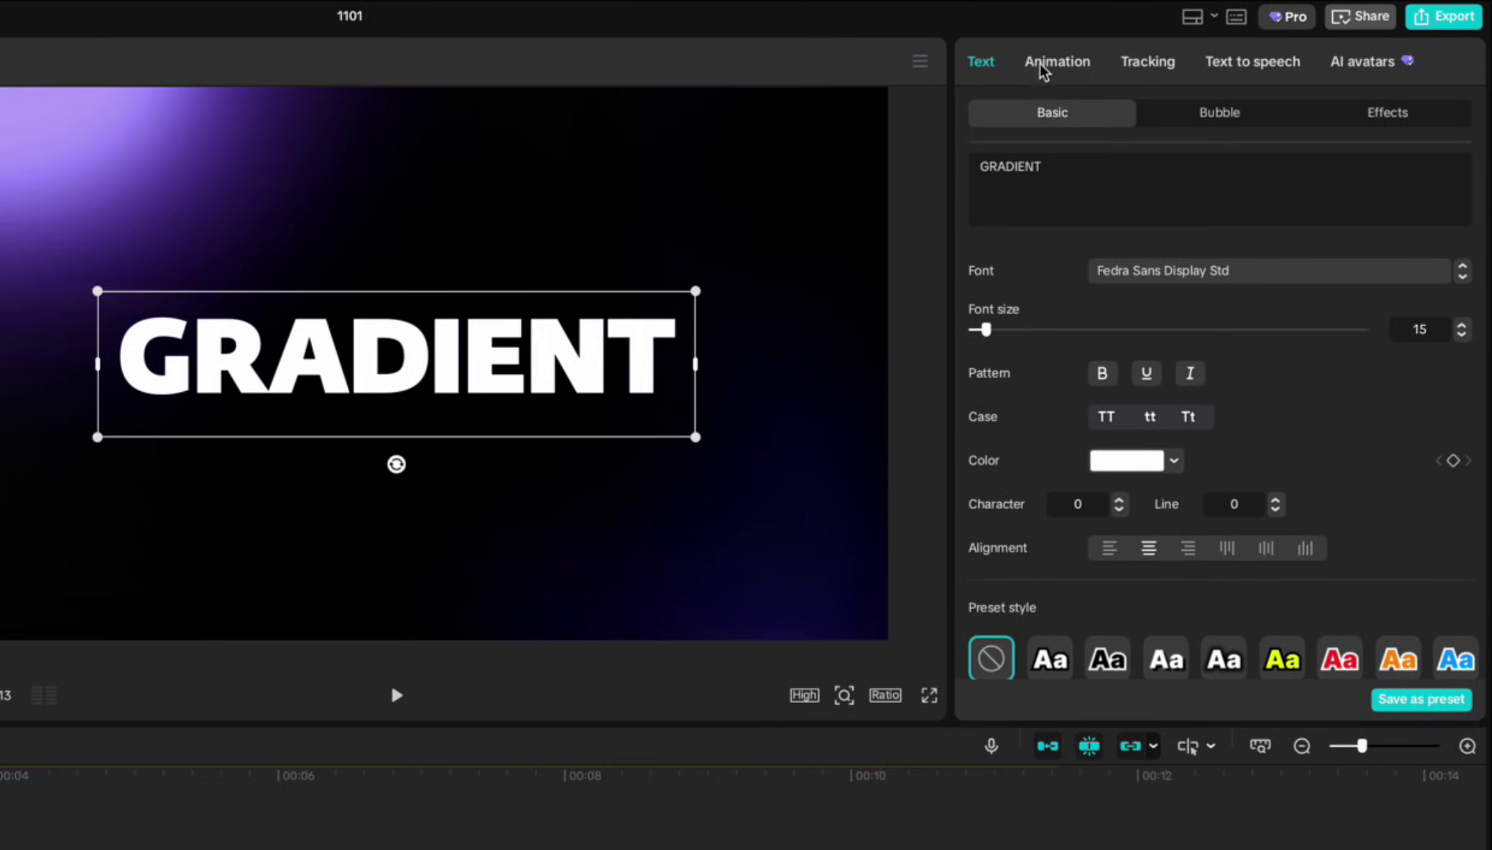
- Apply the Random Rise intro to both GRADIENT clips, lengthened to 1.6s and 2.0s
click(1040, 70)
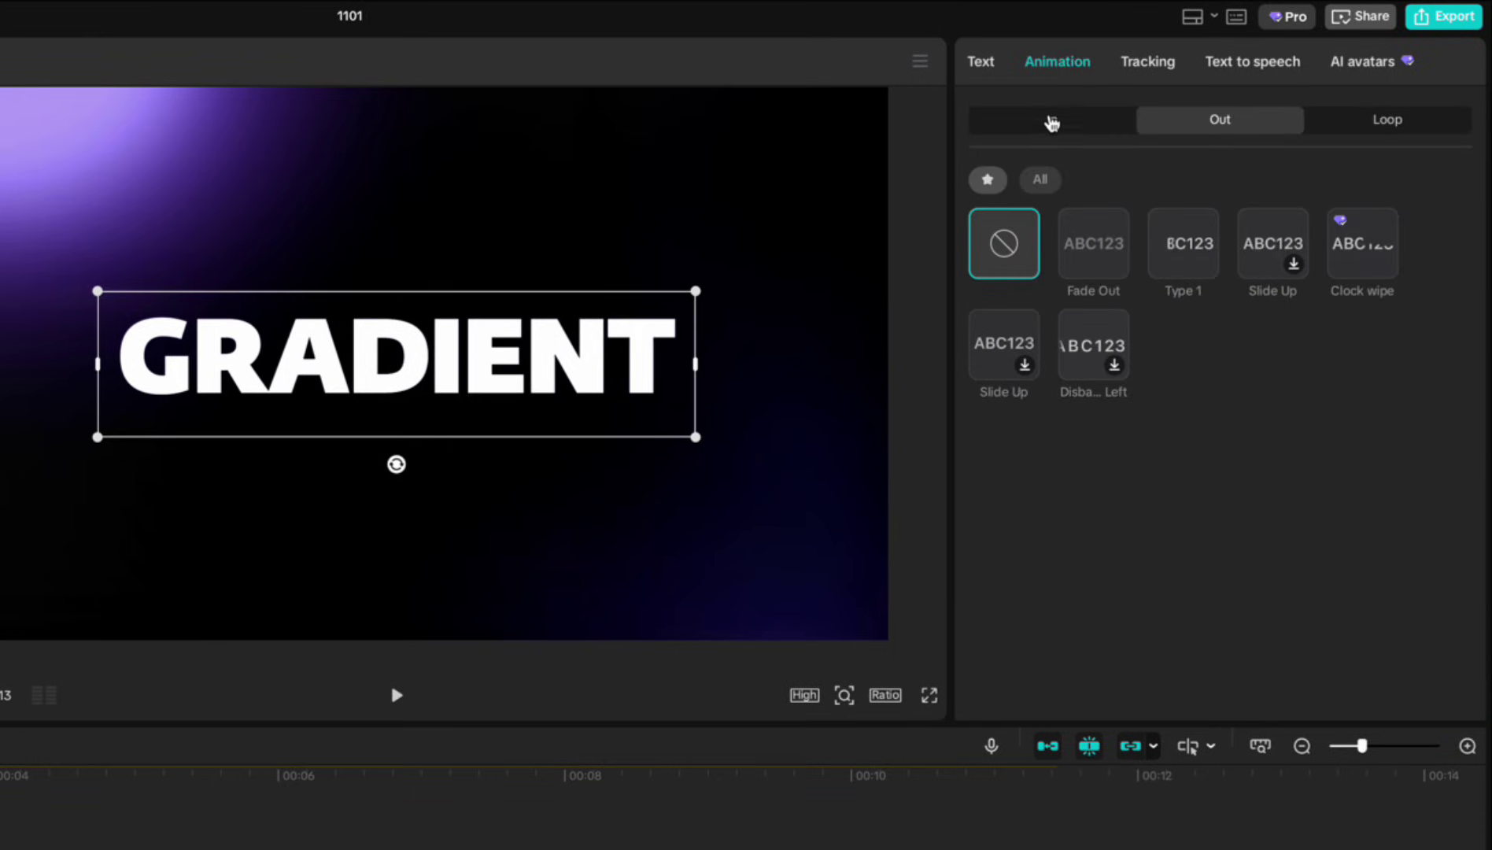
click(1050, 121)
click(1270, 346)
drag(1168, 698, 1245, 699)
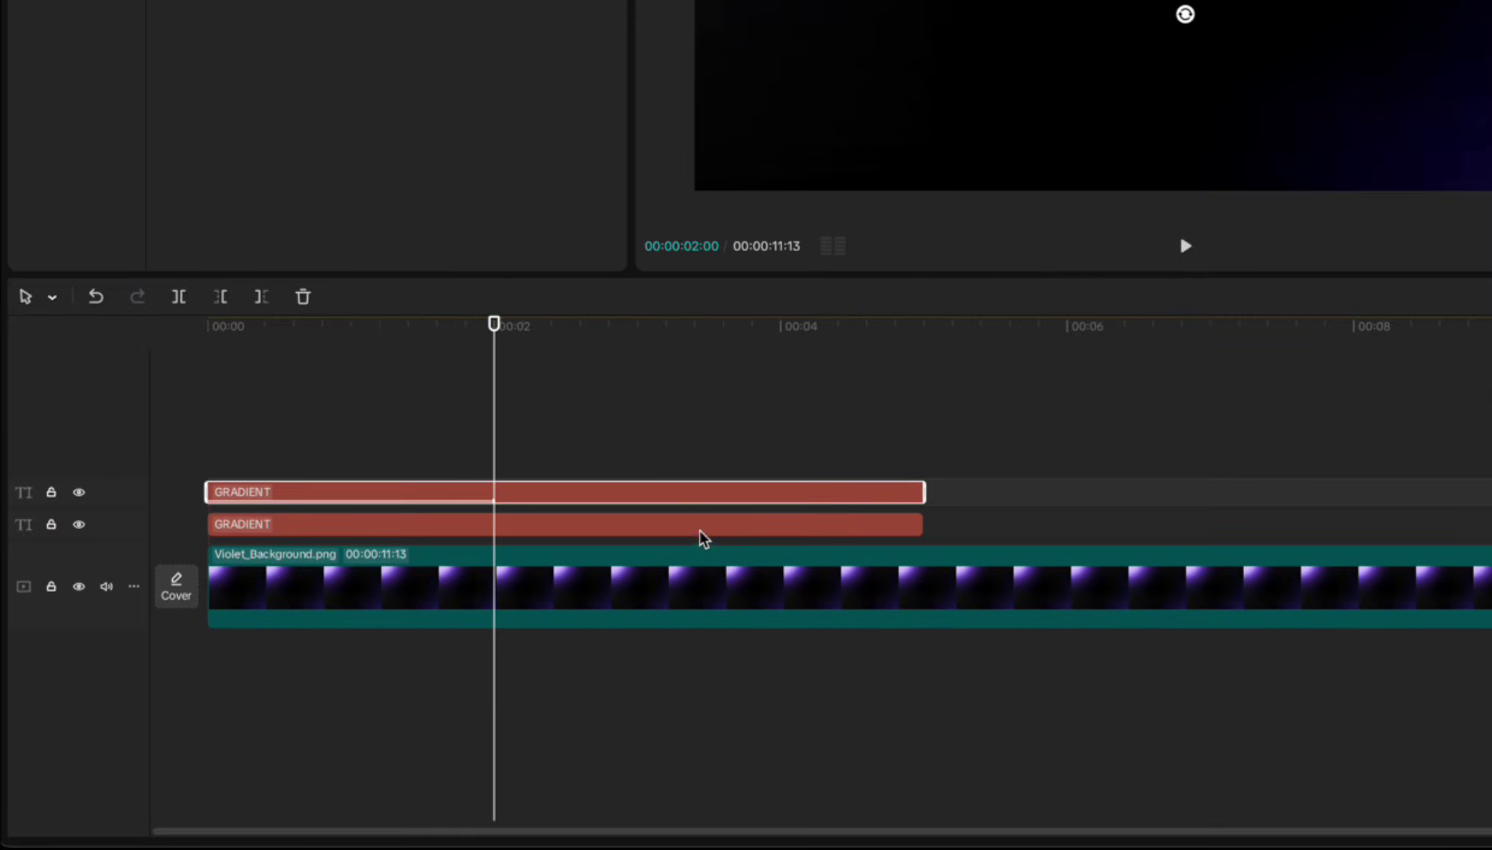
click(520, 626)
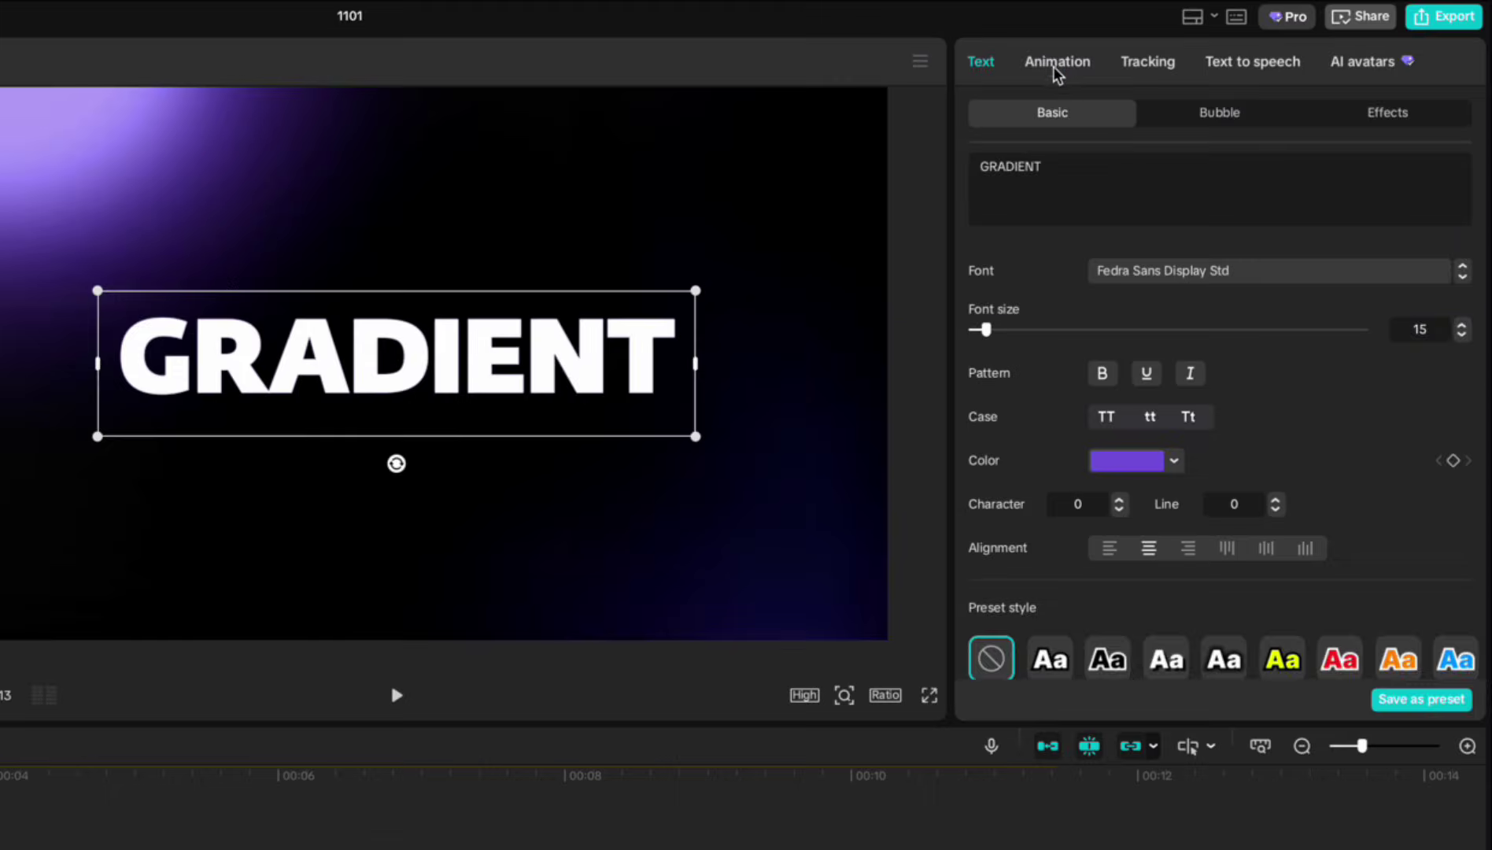
click(1056, 63)
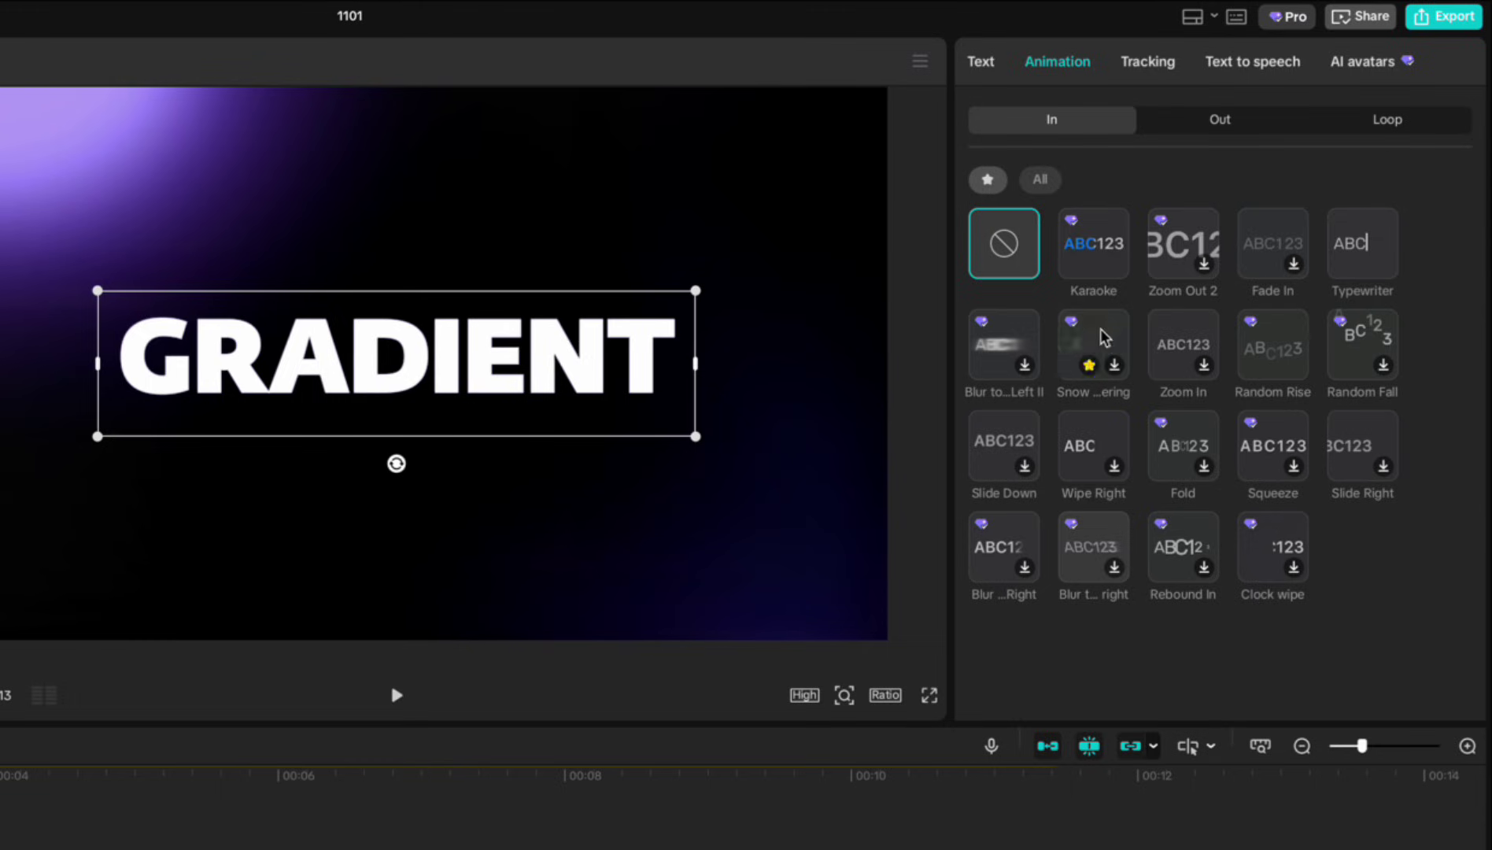
click(1277, 351)
drag(1165, 695, 1269, 697)
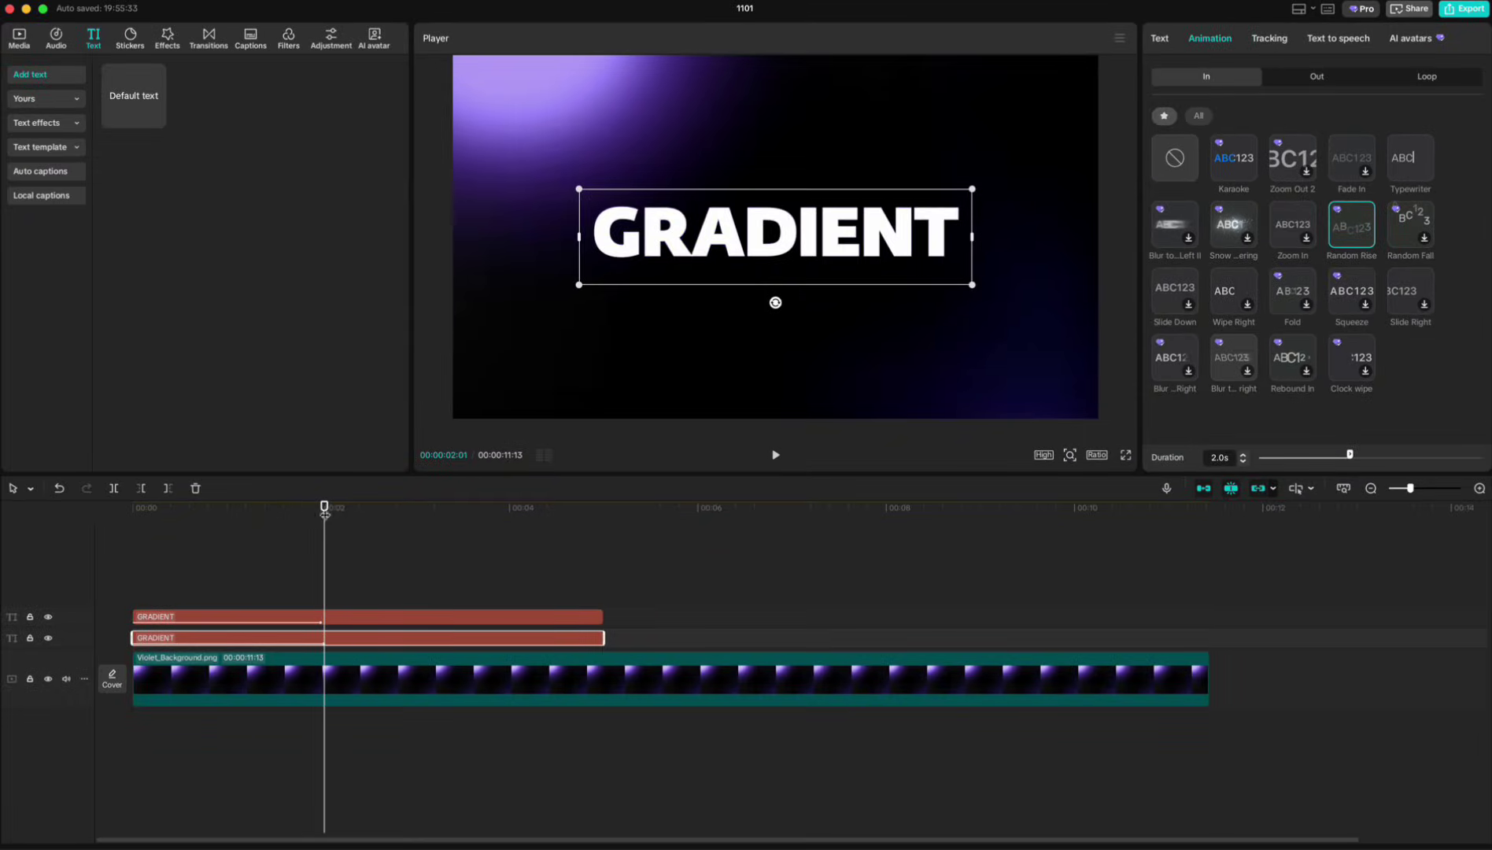
- Turn each GRADIENT text clip into its own compound clip
click(126, 506)
right_click(156, 642)
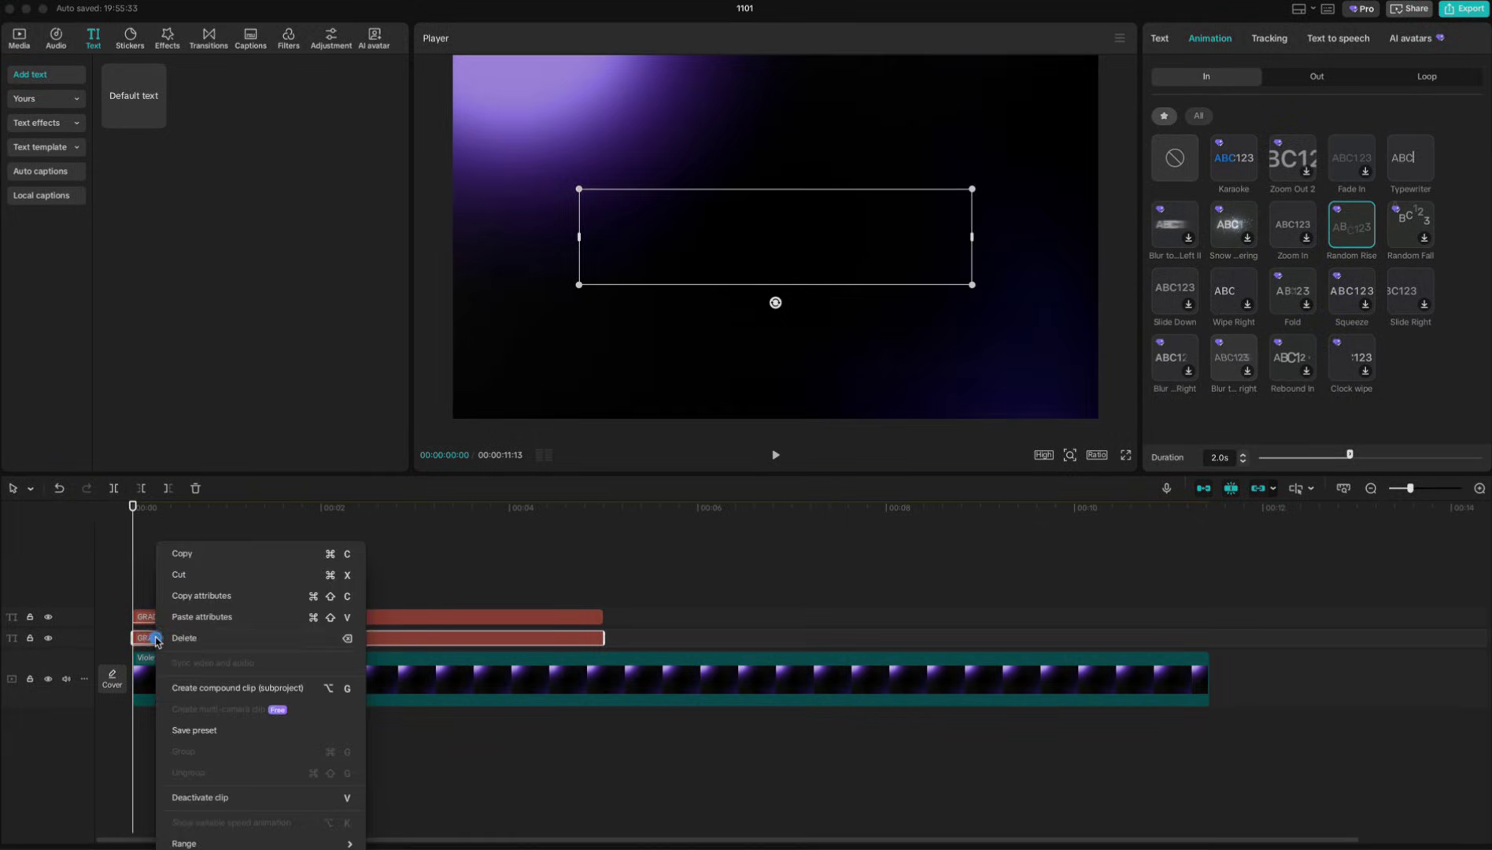
click(199, 688)
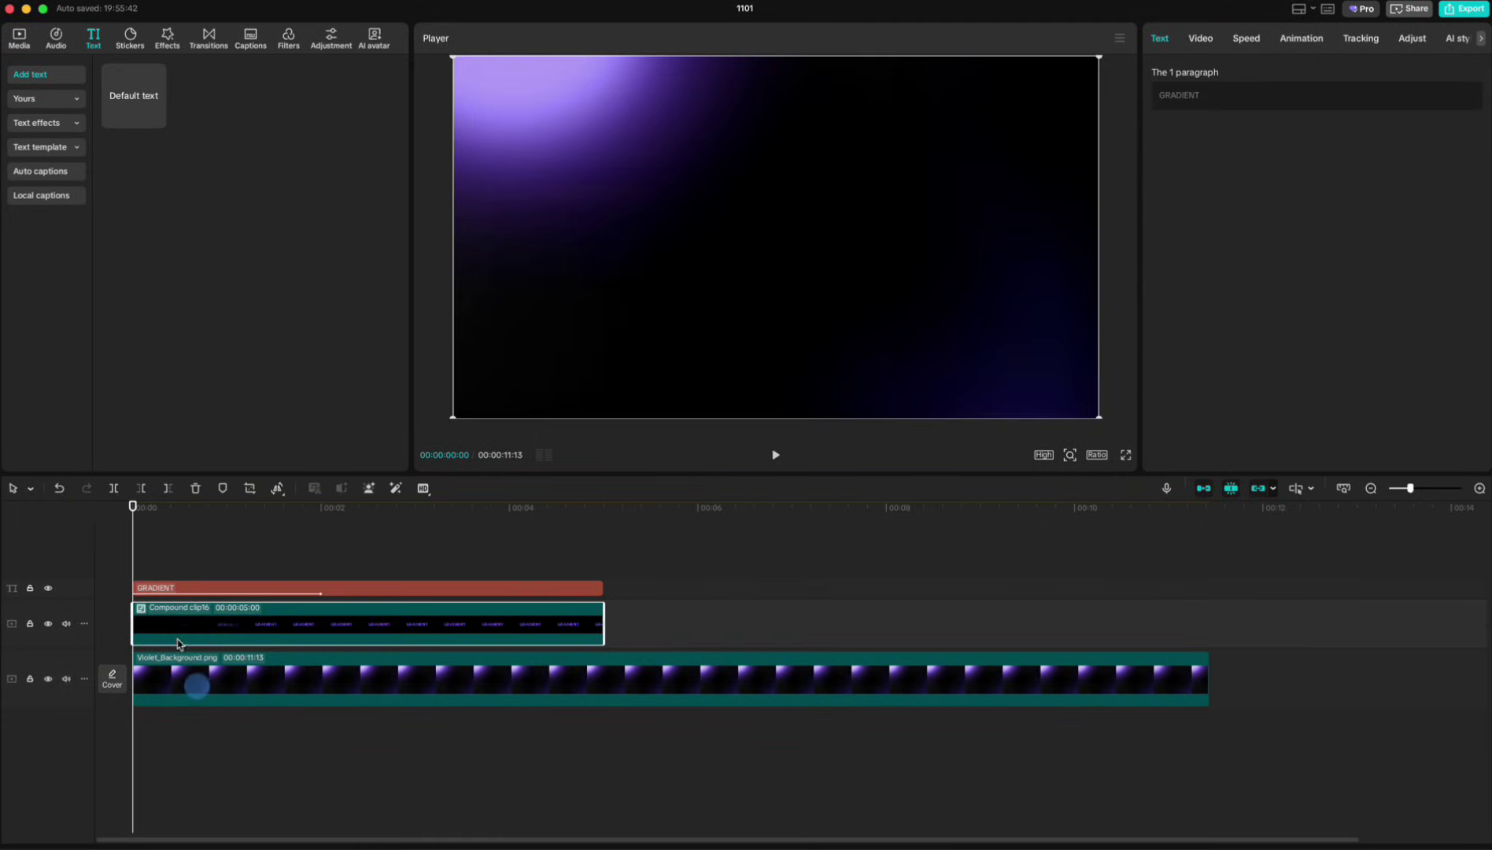
right_click(168, 592)
click(195, 692)
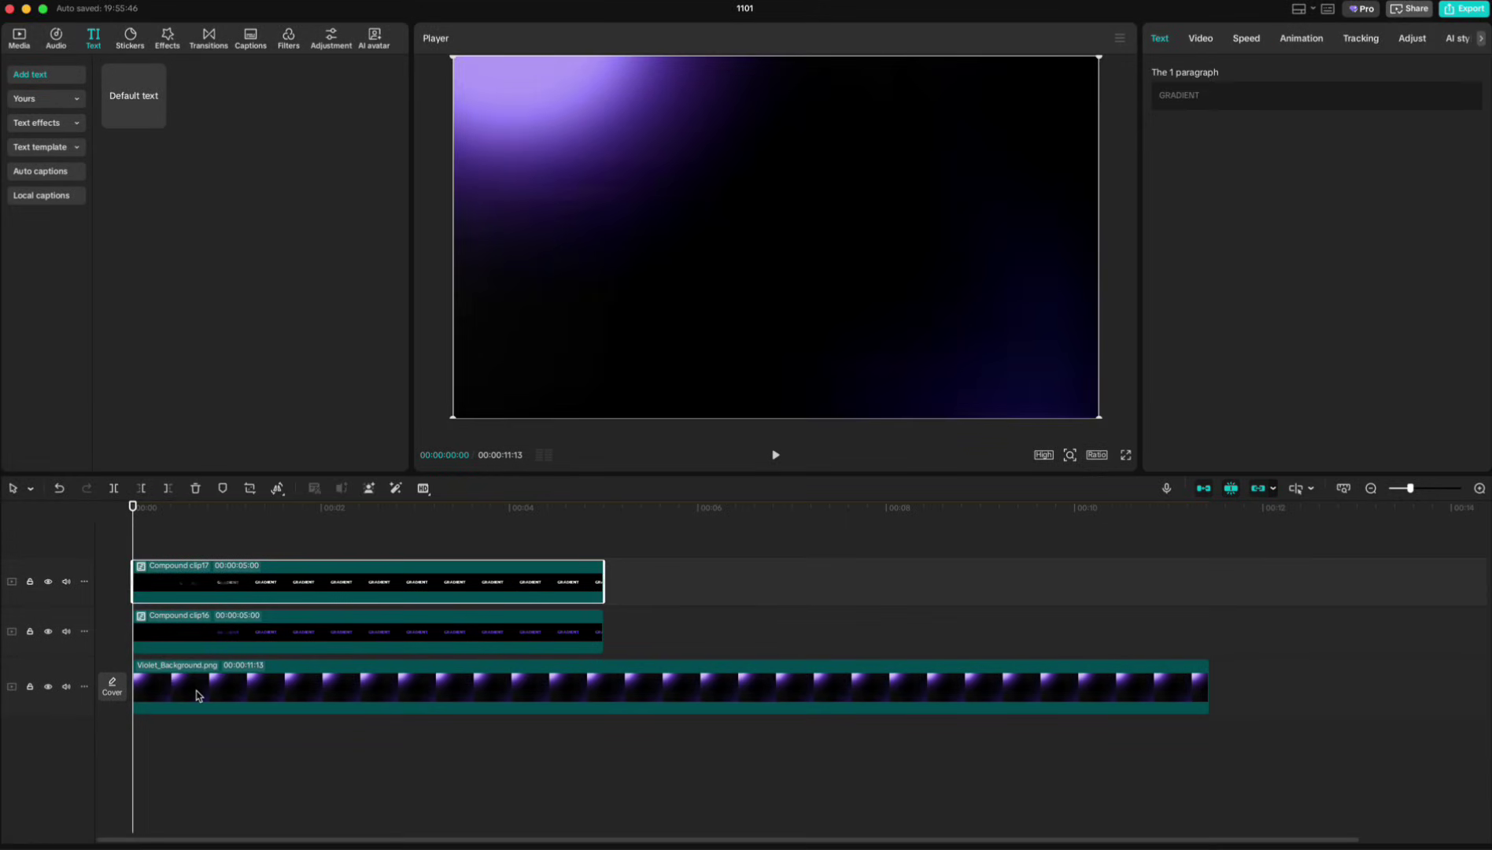
- Add a Split mask to the top GRADIENT clip, raised to Y 31 with feather 30
drag(145, 517, 350, 517)
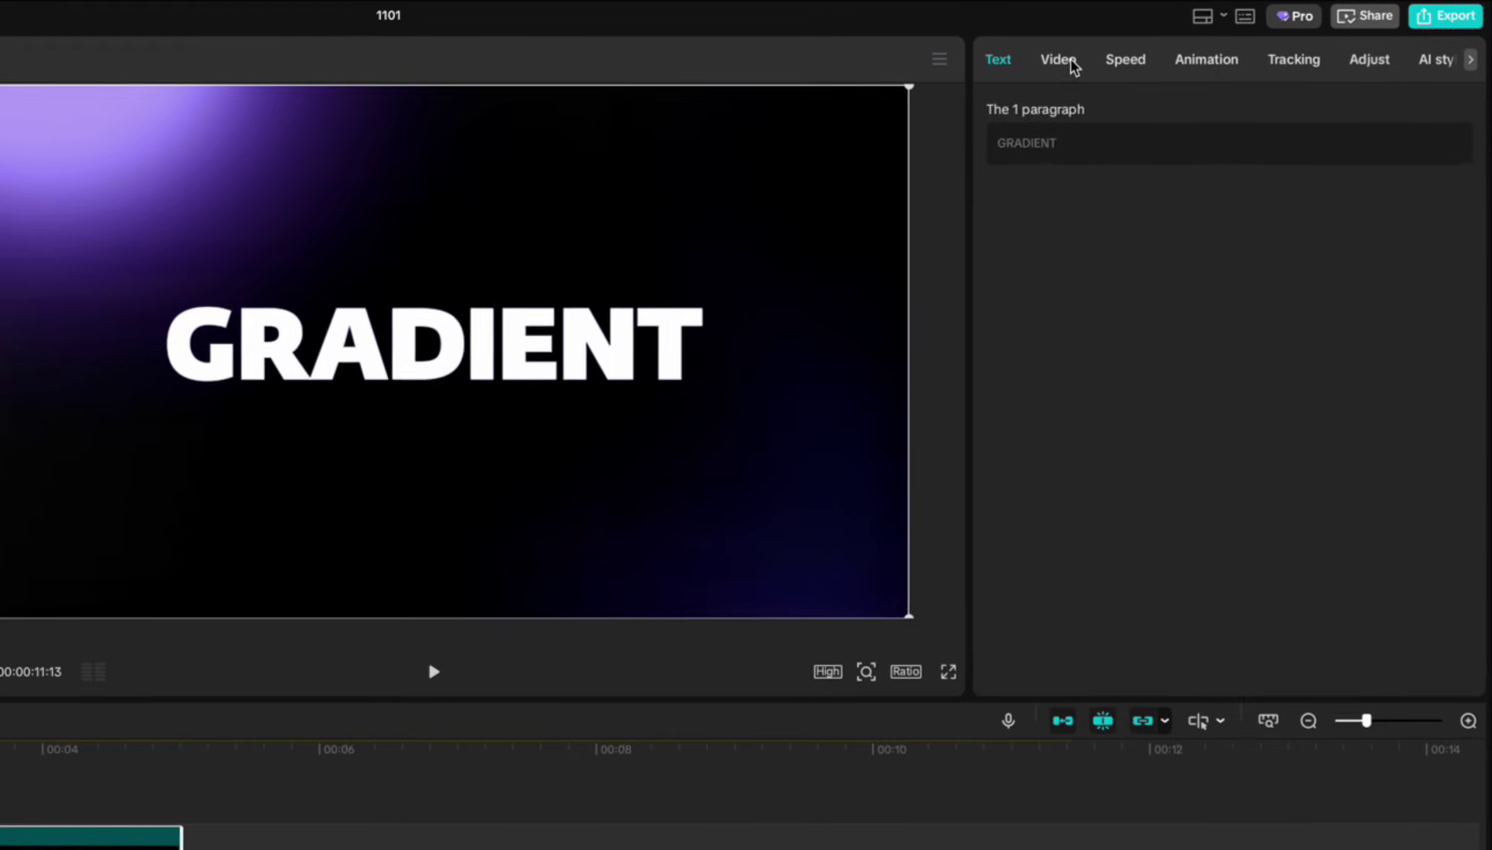
click(1071, 67)
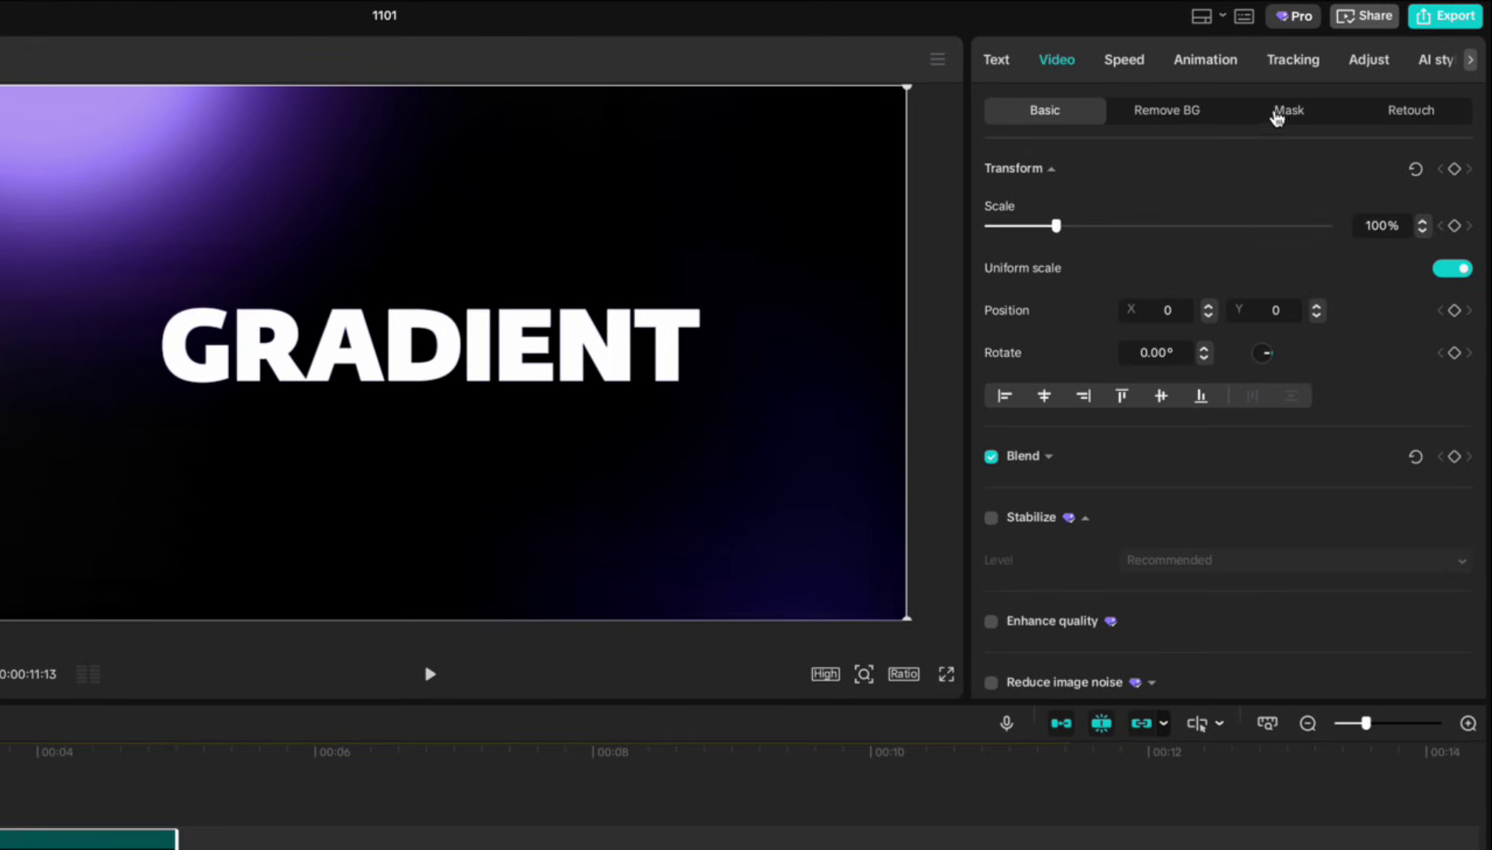
click(1287, 112)
click(1039, 205)
click(1021, 267)
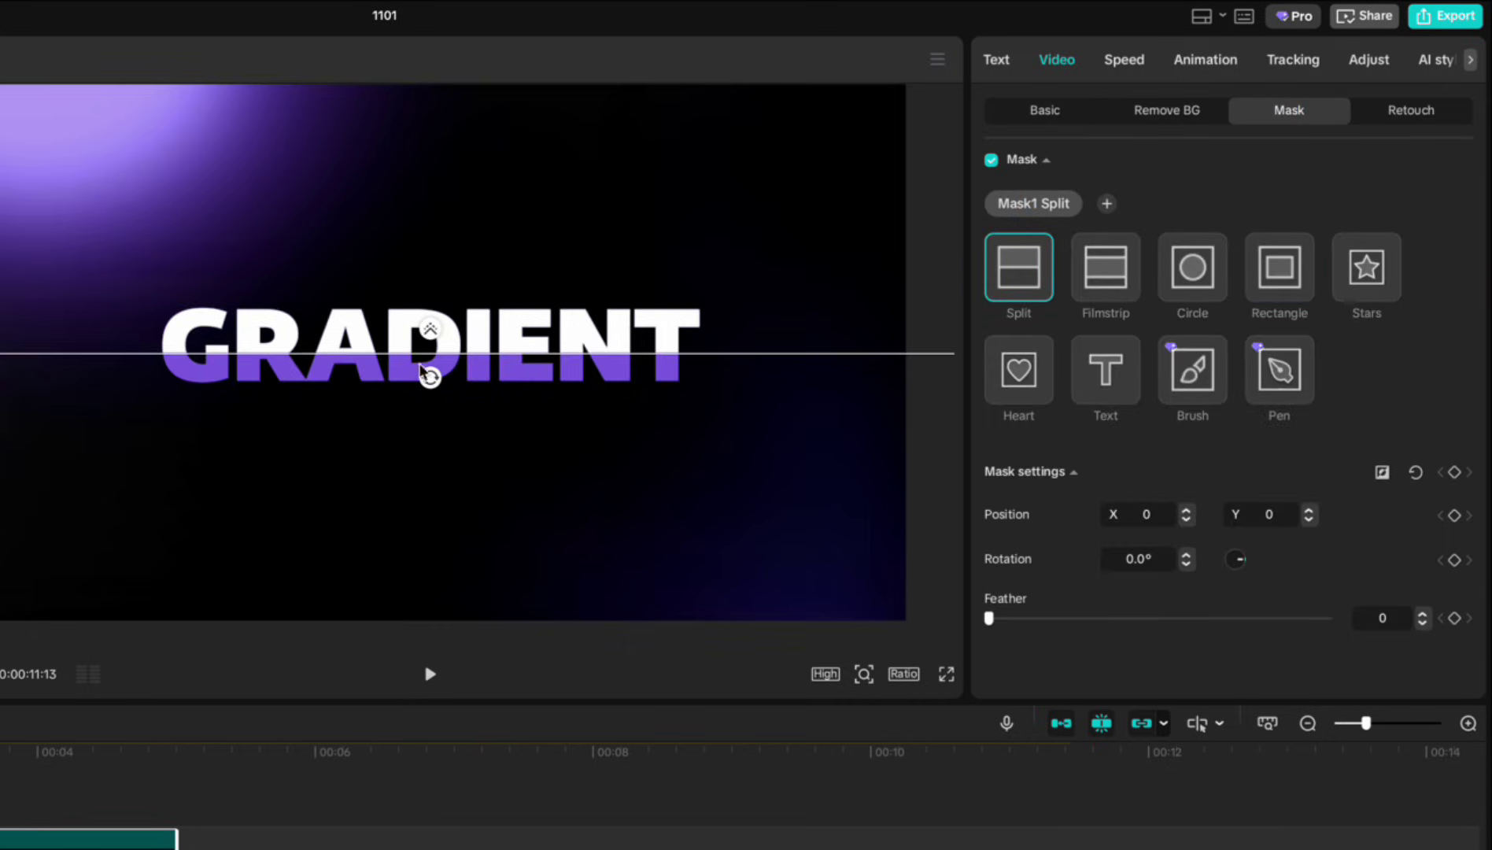
drag(480, 351, 480, 336)
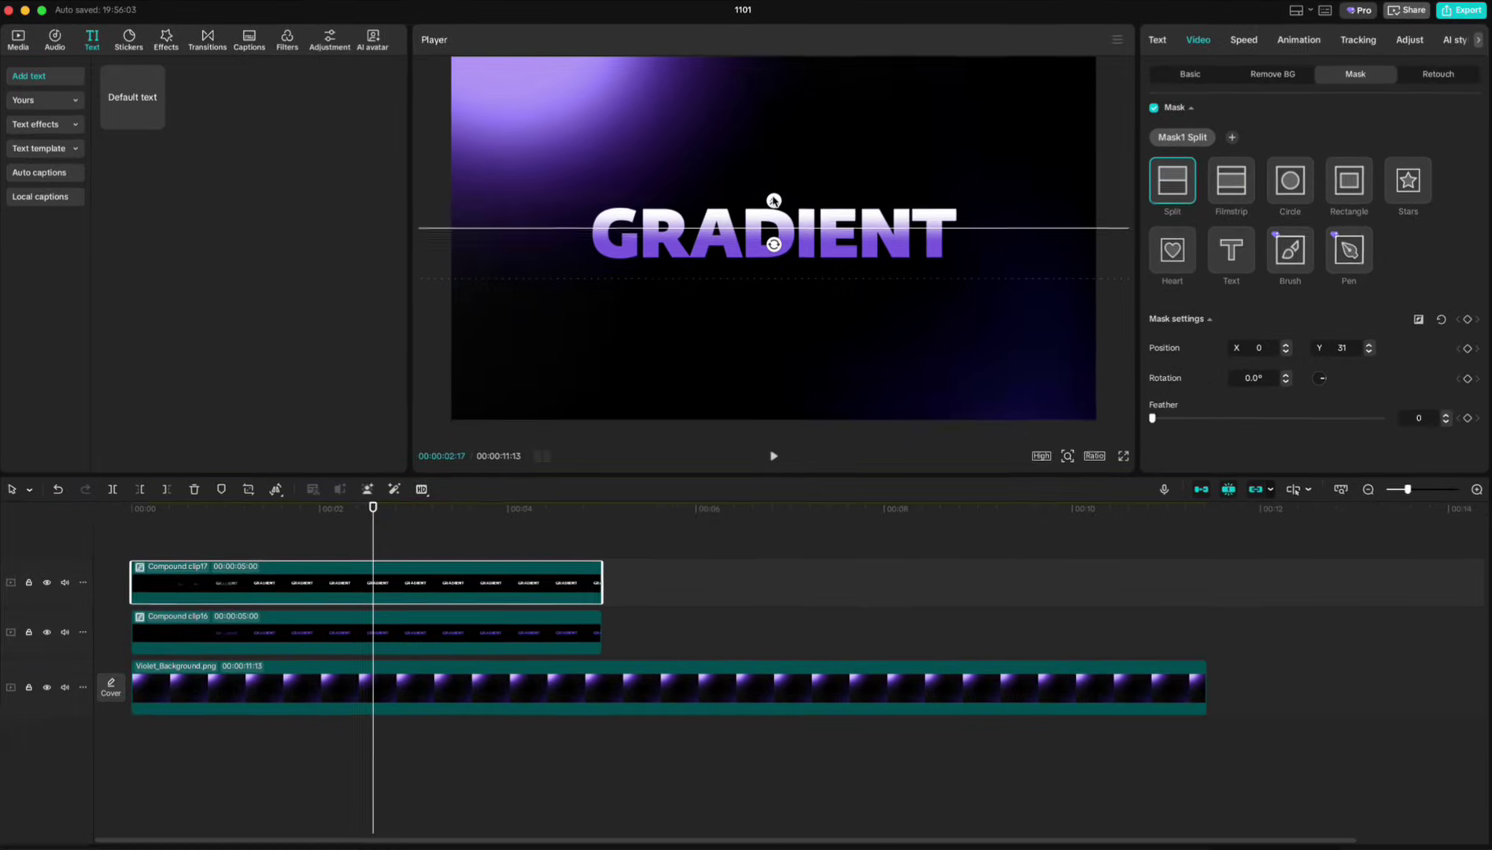
drag(1153, 417, 1221, 417)
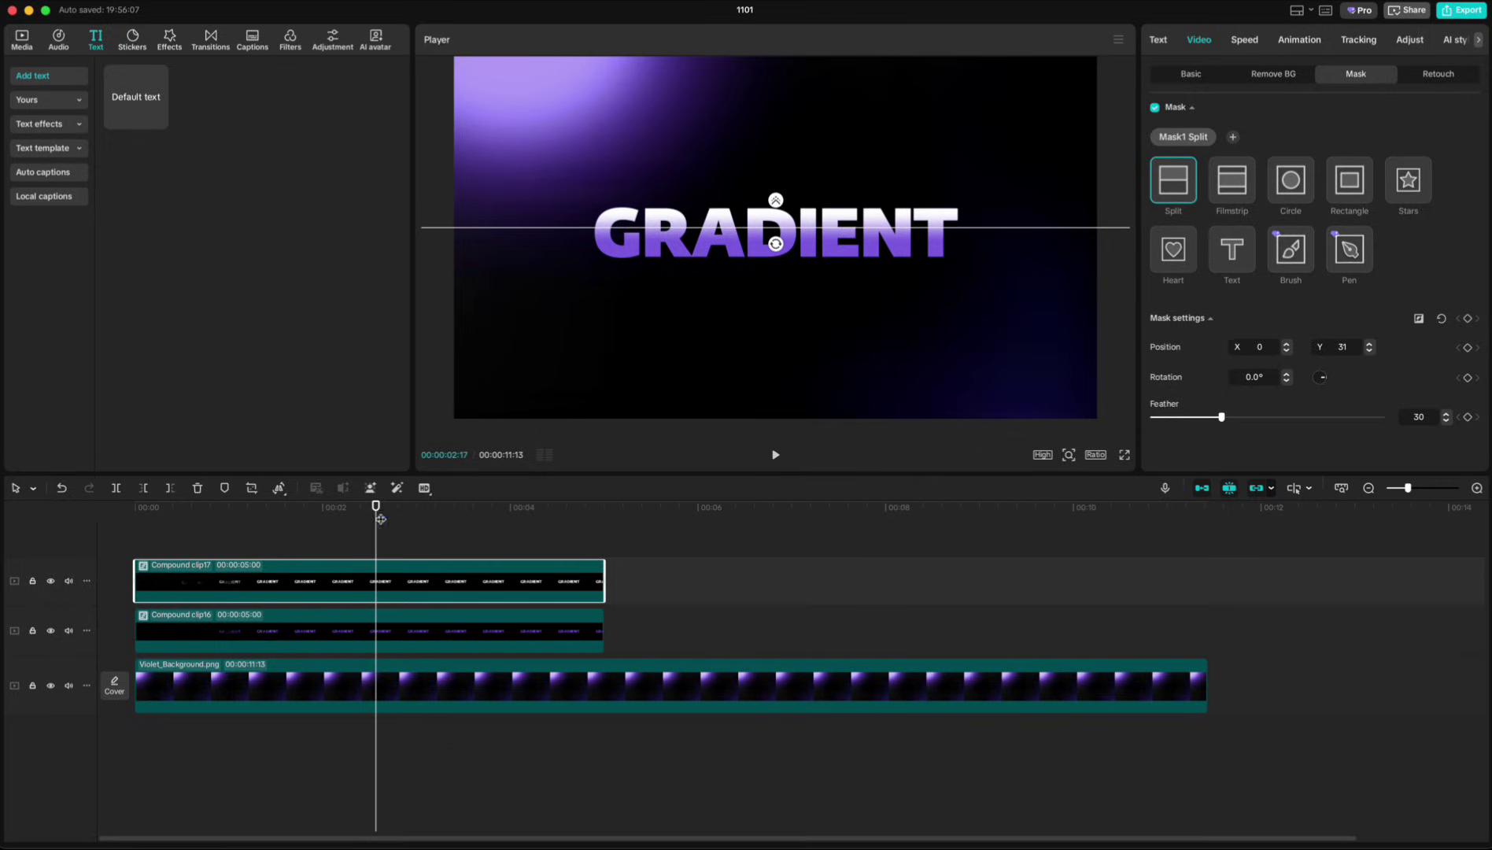
drag(375, 512, 436, 634)
- Merge both GRADIENT compound clips into a single compound clip
click(249, 509)
right_click(436, 636)
click(476, 518)
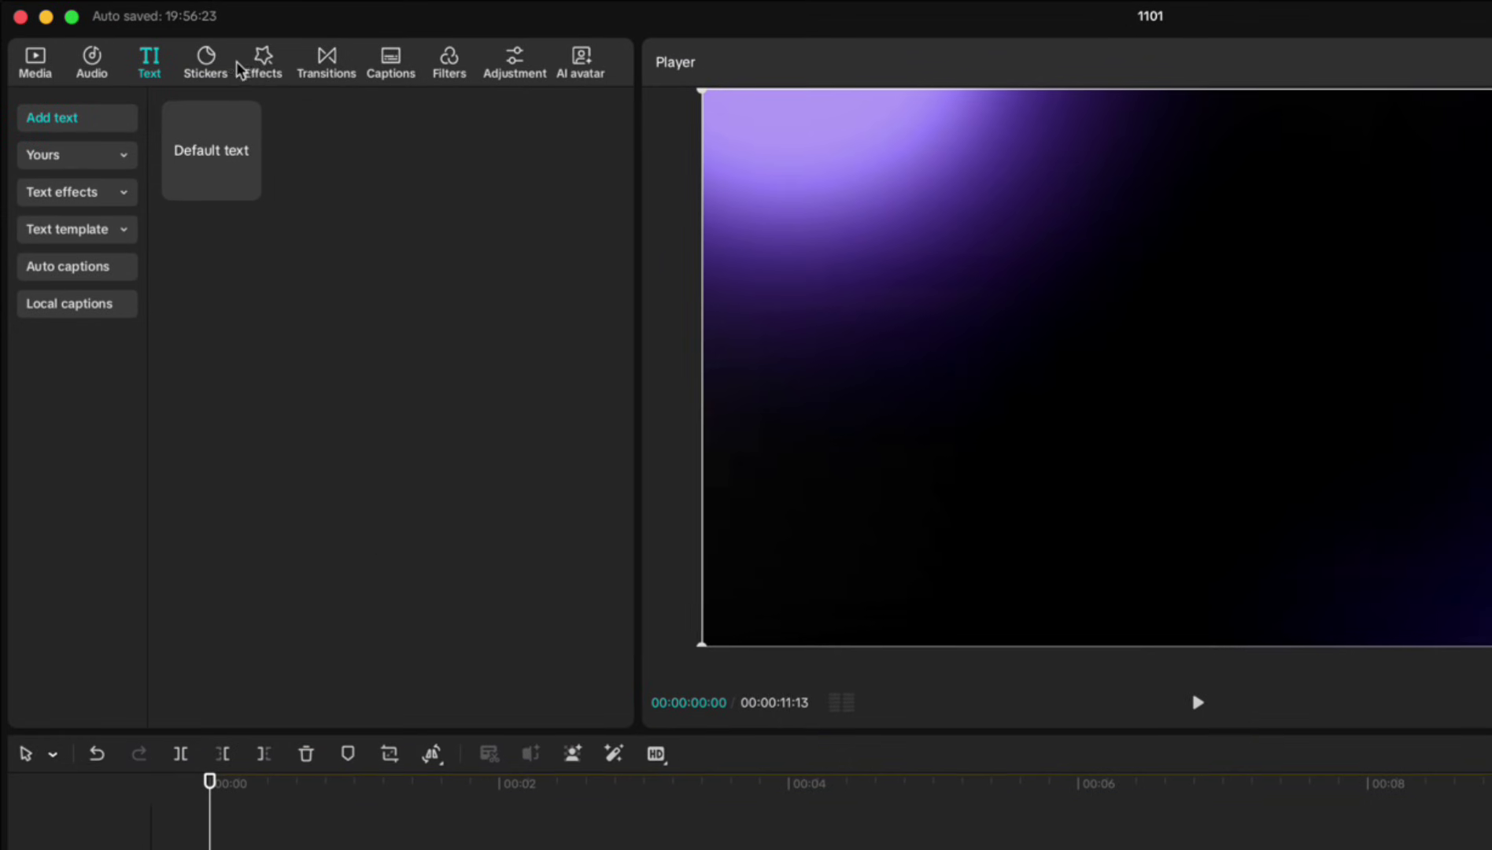
- Apply the Glow 2 effect to the merged clip with glow 20 and size 25
click(262, 67)
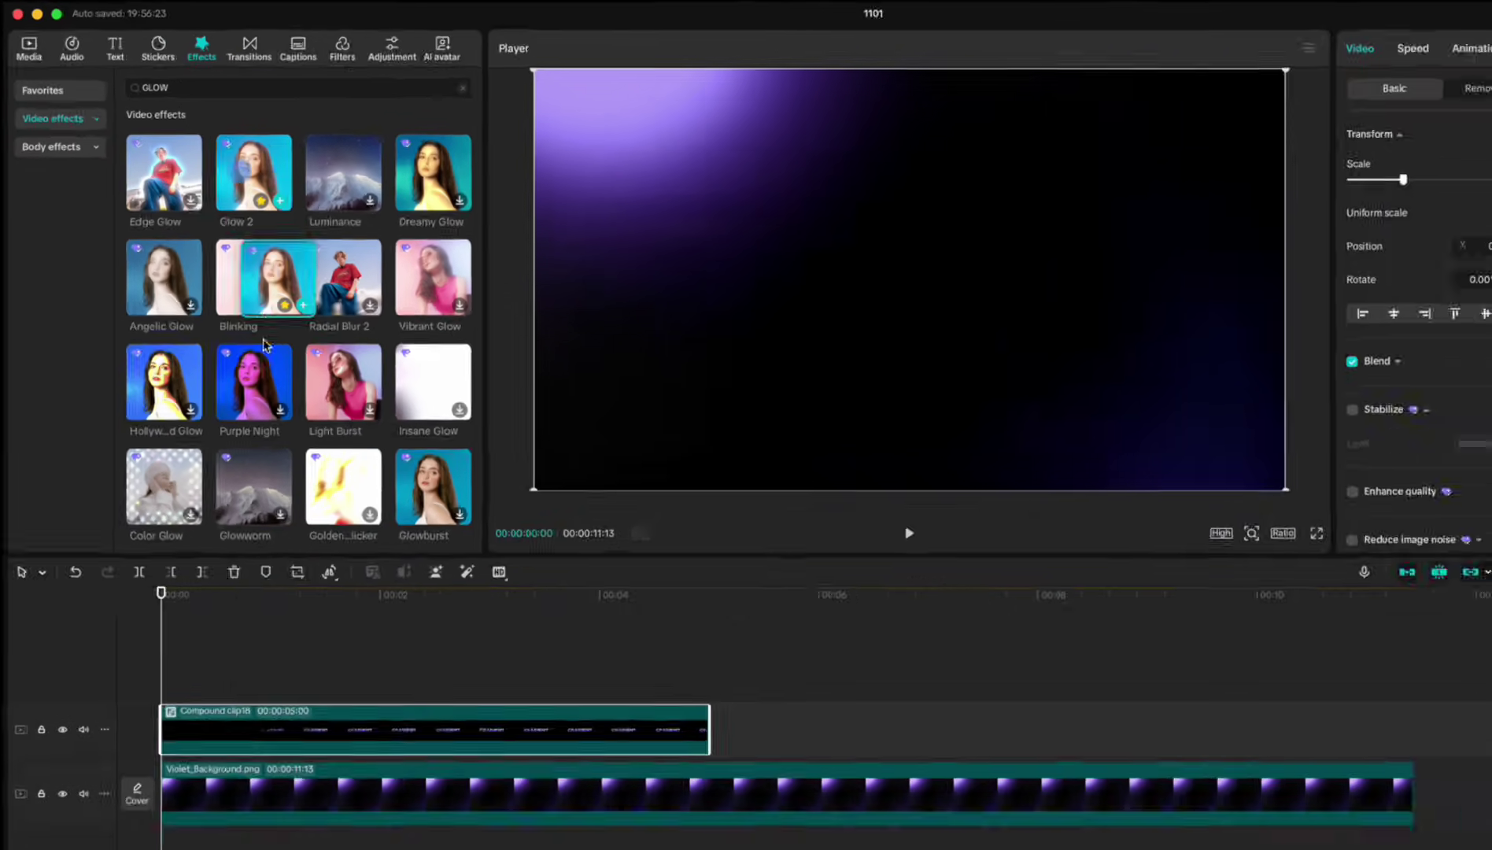
drag(315, 230, 258, 849)
drag(170, 616, 172, 619)
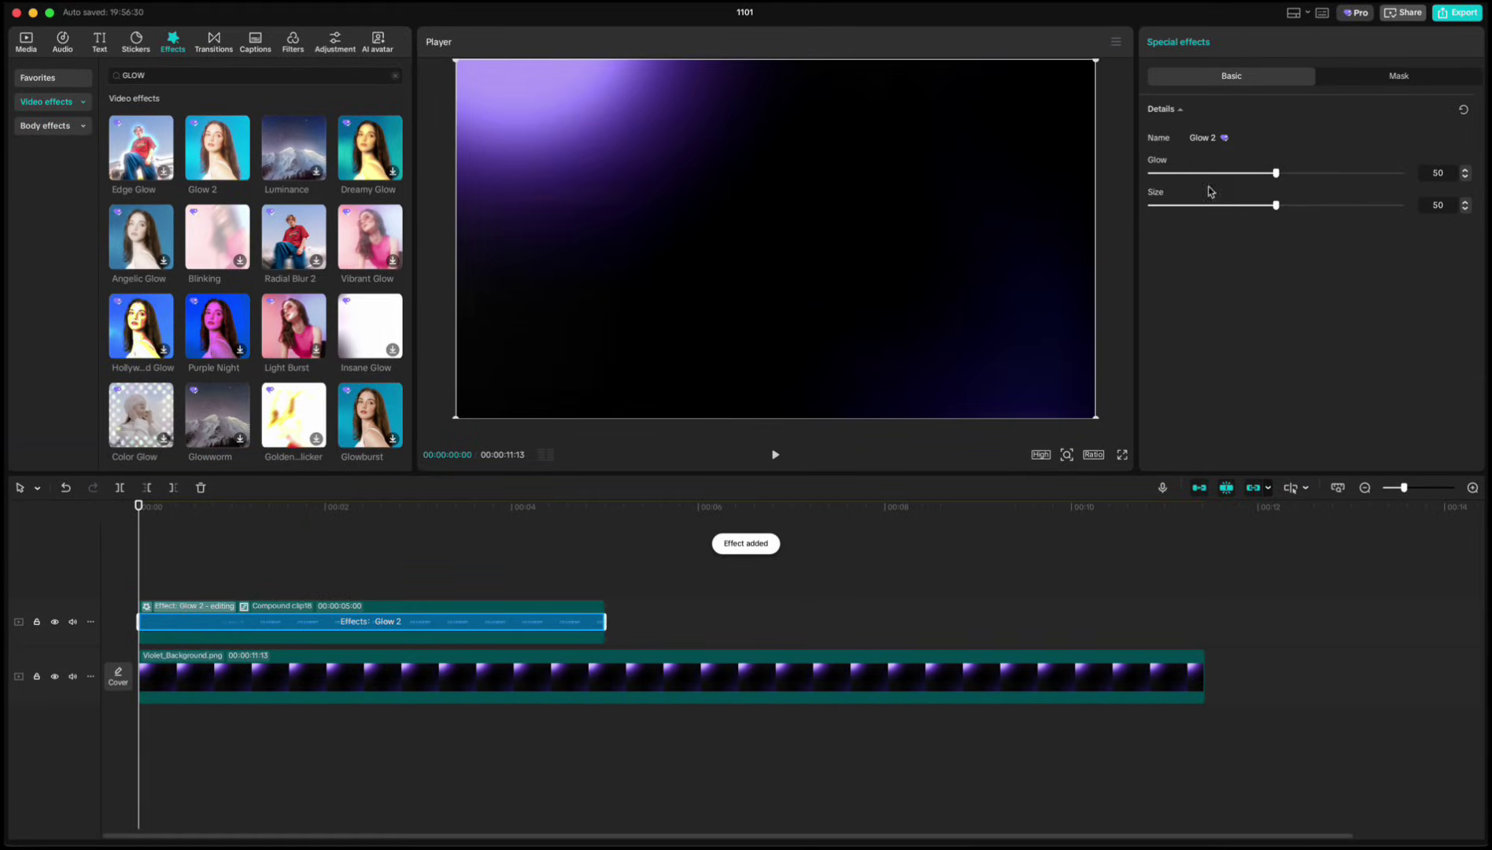
drag(1236, 207, 1220, 208)
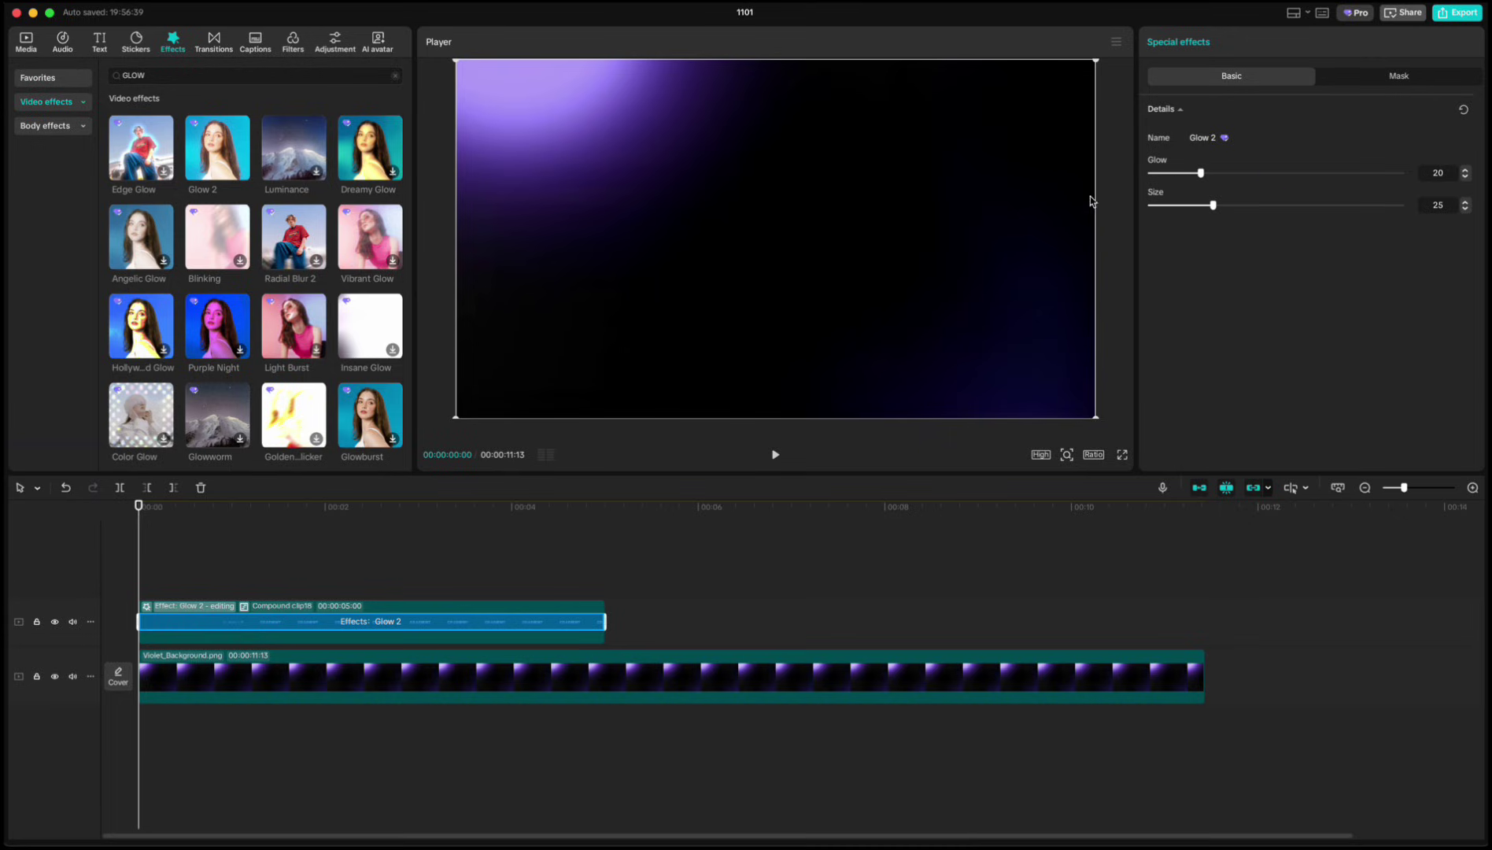
click(168, 529)
drag(163, 507, 136, 508)
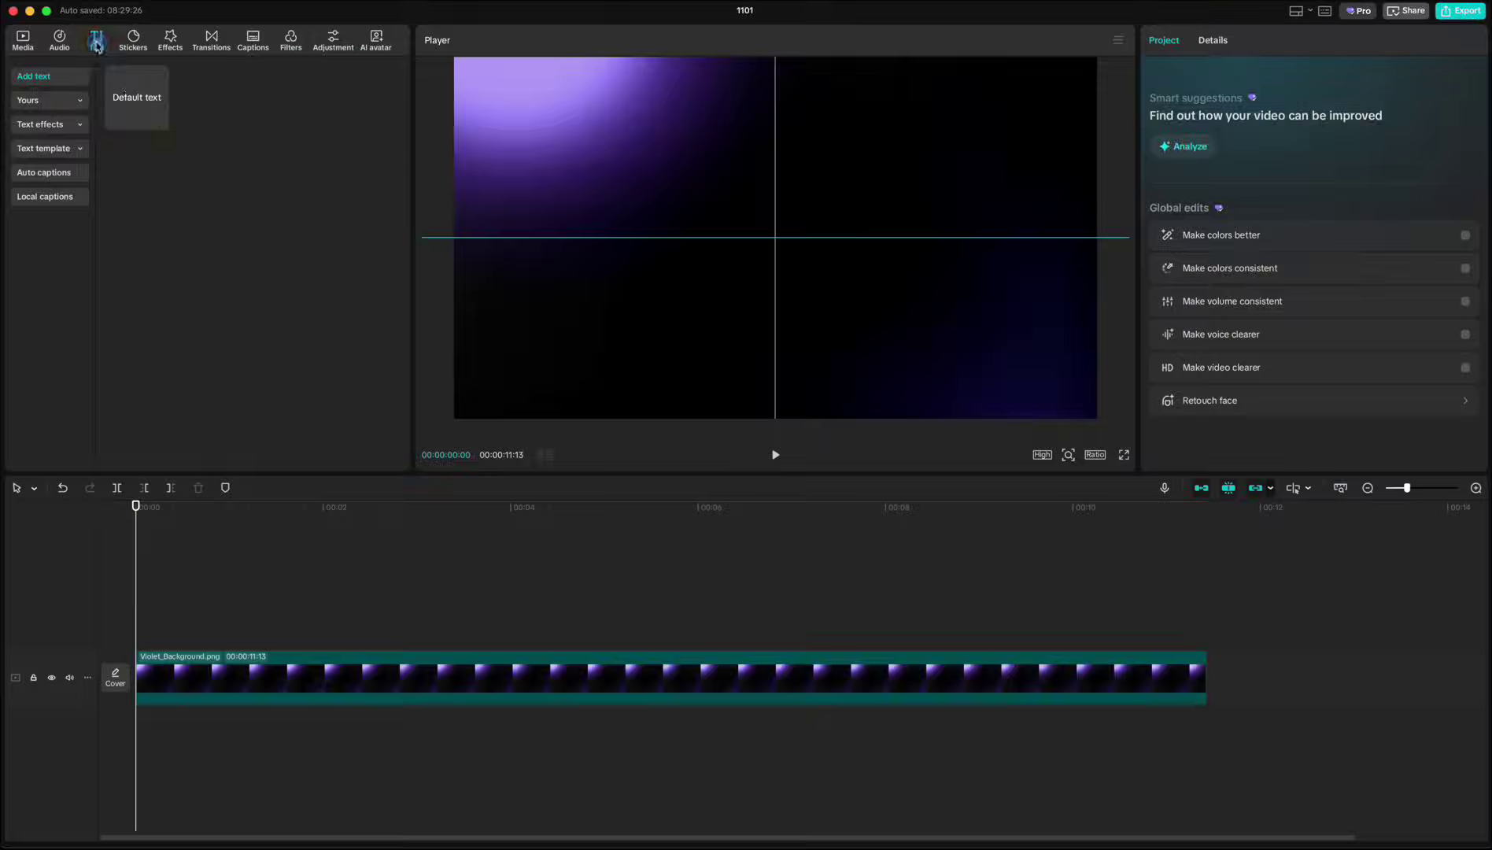
- Add a lengthened YOUTUBE INTRO text clip in Montserrat
click(161, 122)
triple_click(1219, 108)
text(YOUTUBE INTRO)
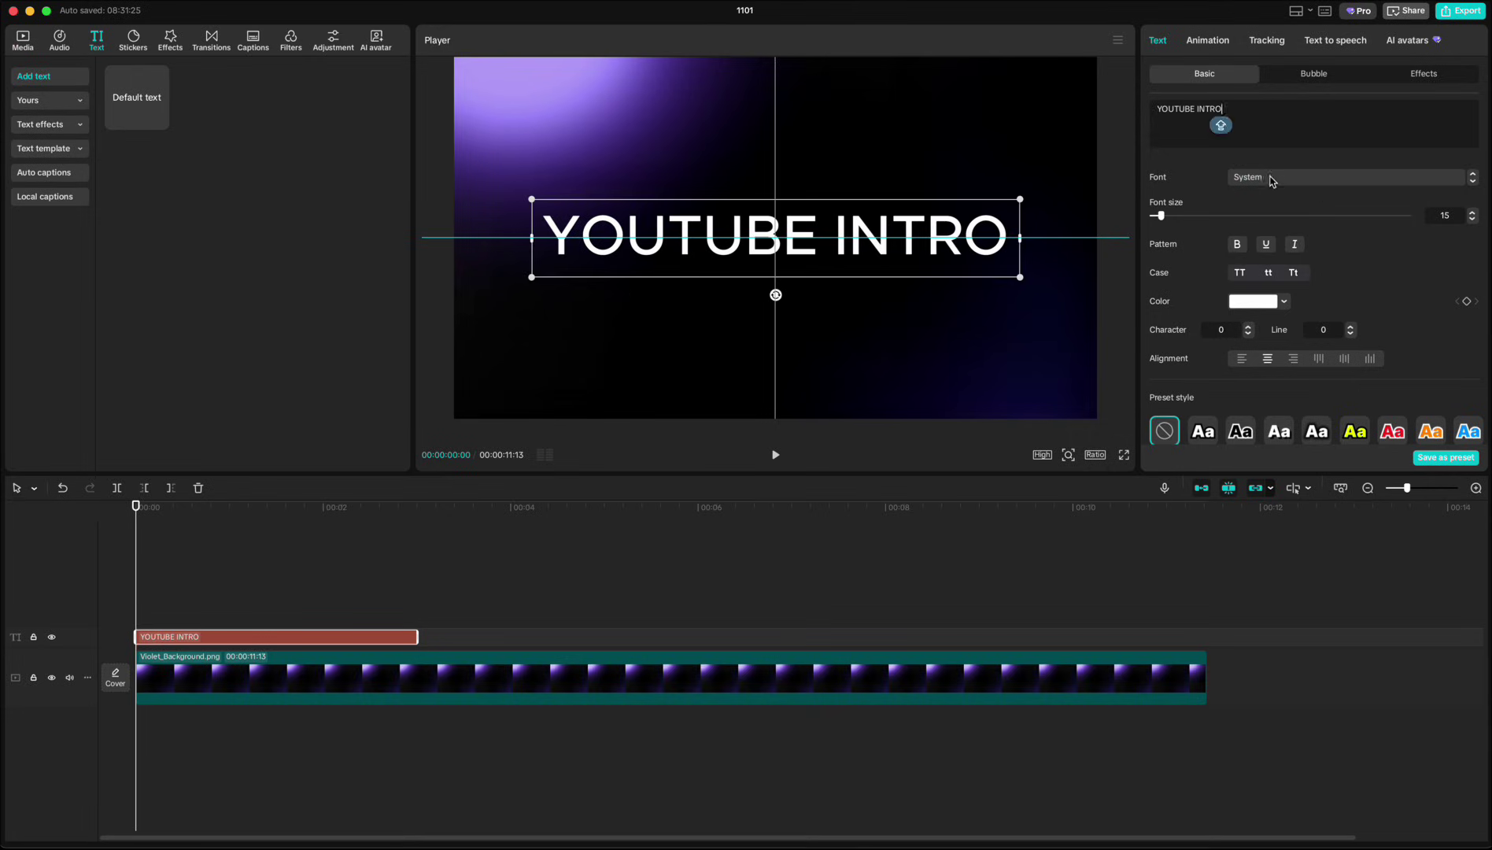
click(1275, 178)
click(1276, 314)
drag(418, 636, 998, 636)
- Turn on the text shadow in purple sampled from the background
scroll(1307, 299, down, 10)
click(1154, 262)
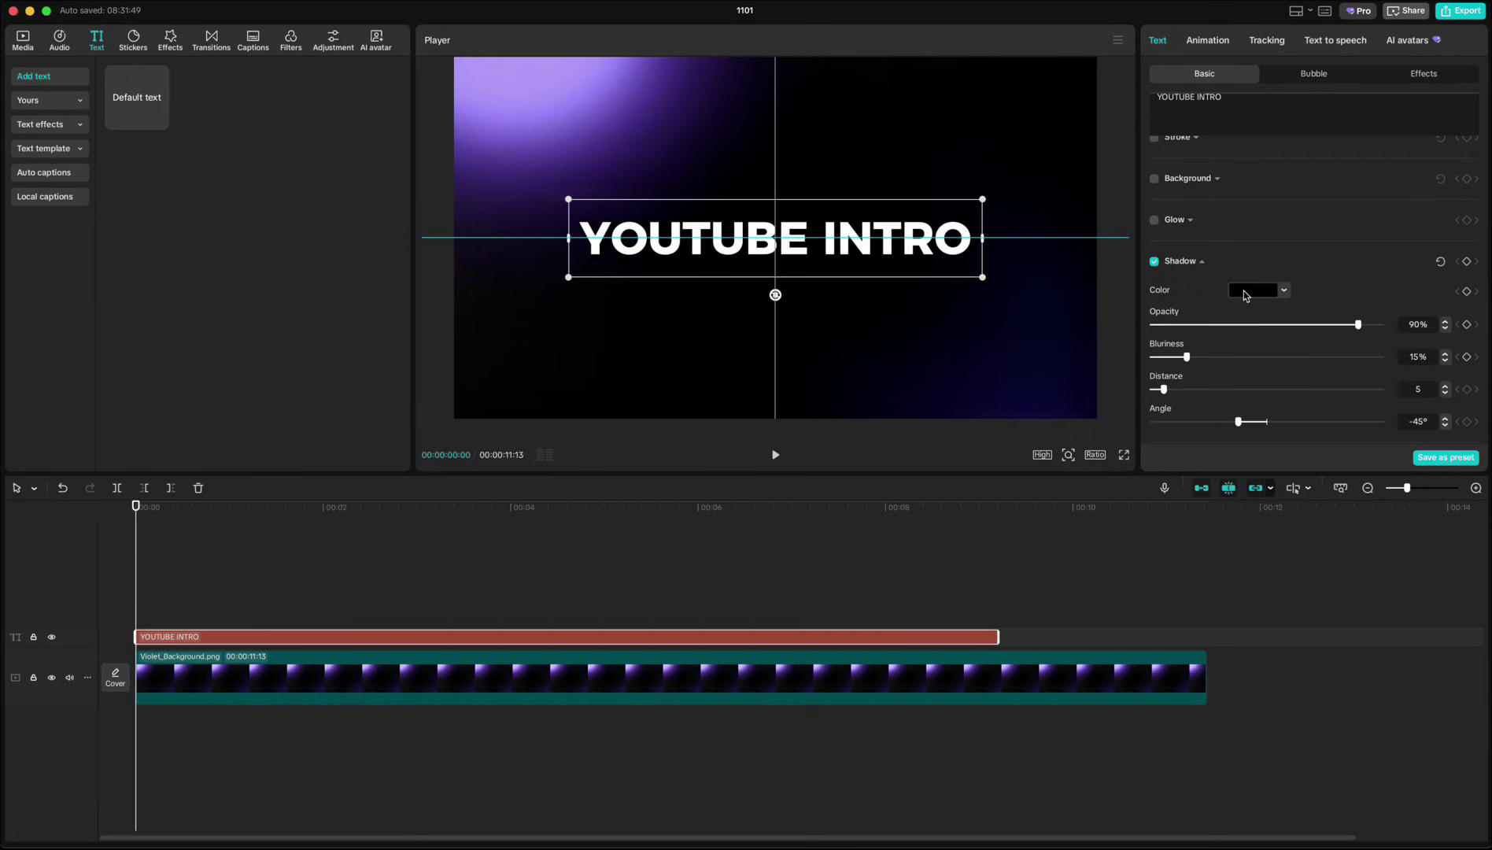
click(1243, 291)
click(1202, 419)
click(642, 75)
click(1351, 291)
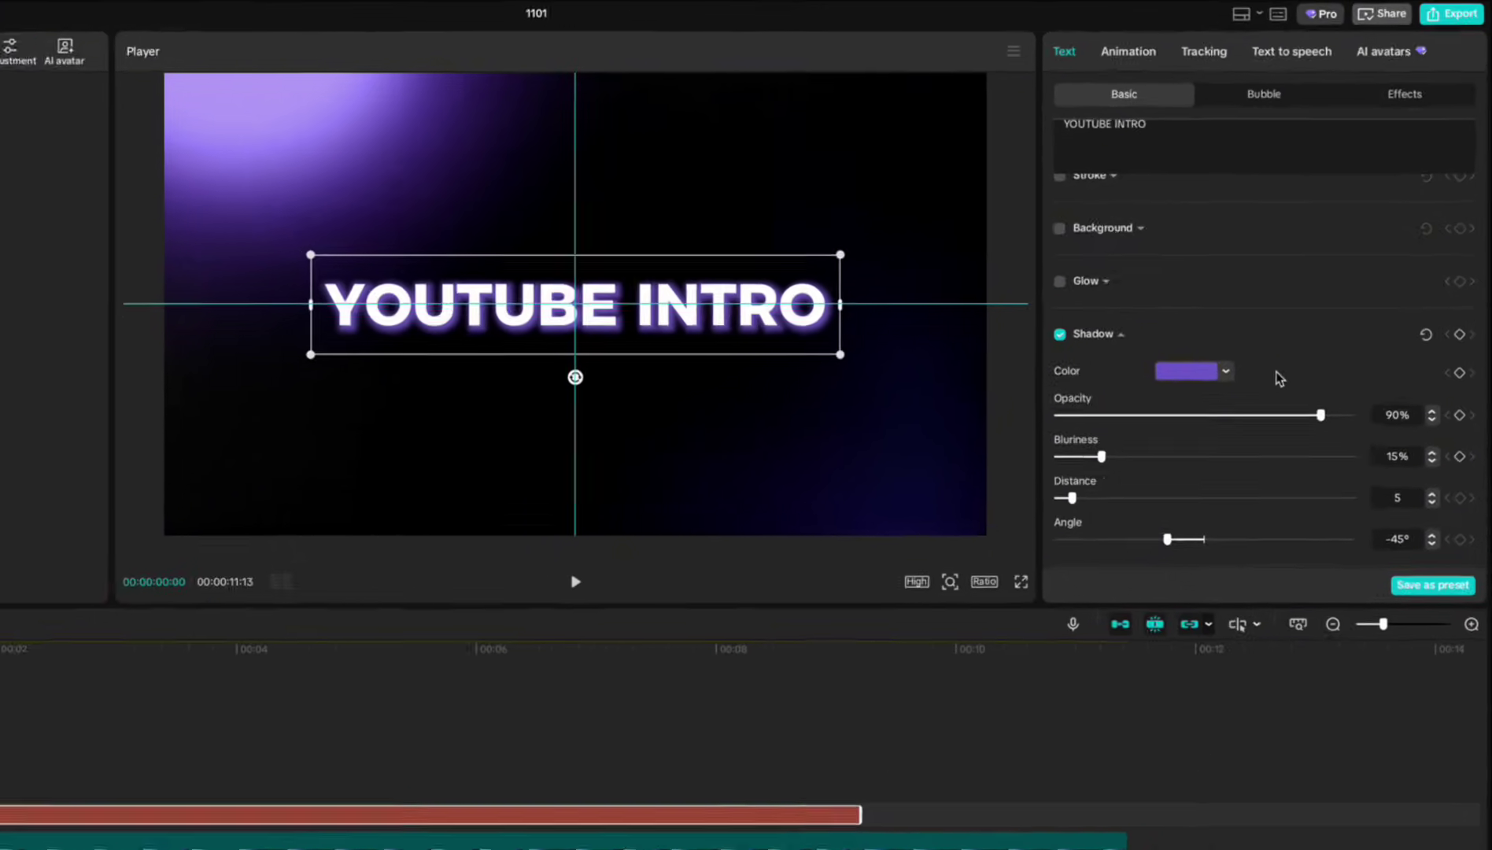
- Set starting Transform and Opacity keyframes on the YOUTUBE INTRO text
scroll(1322, 292, up, 10)
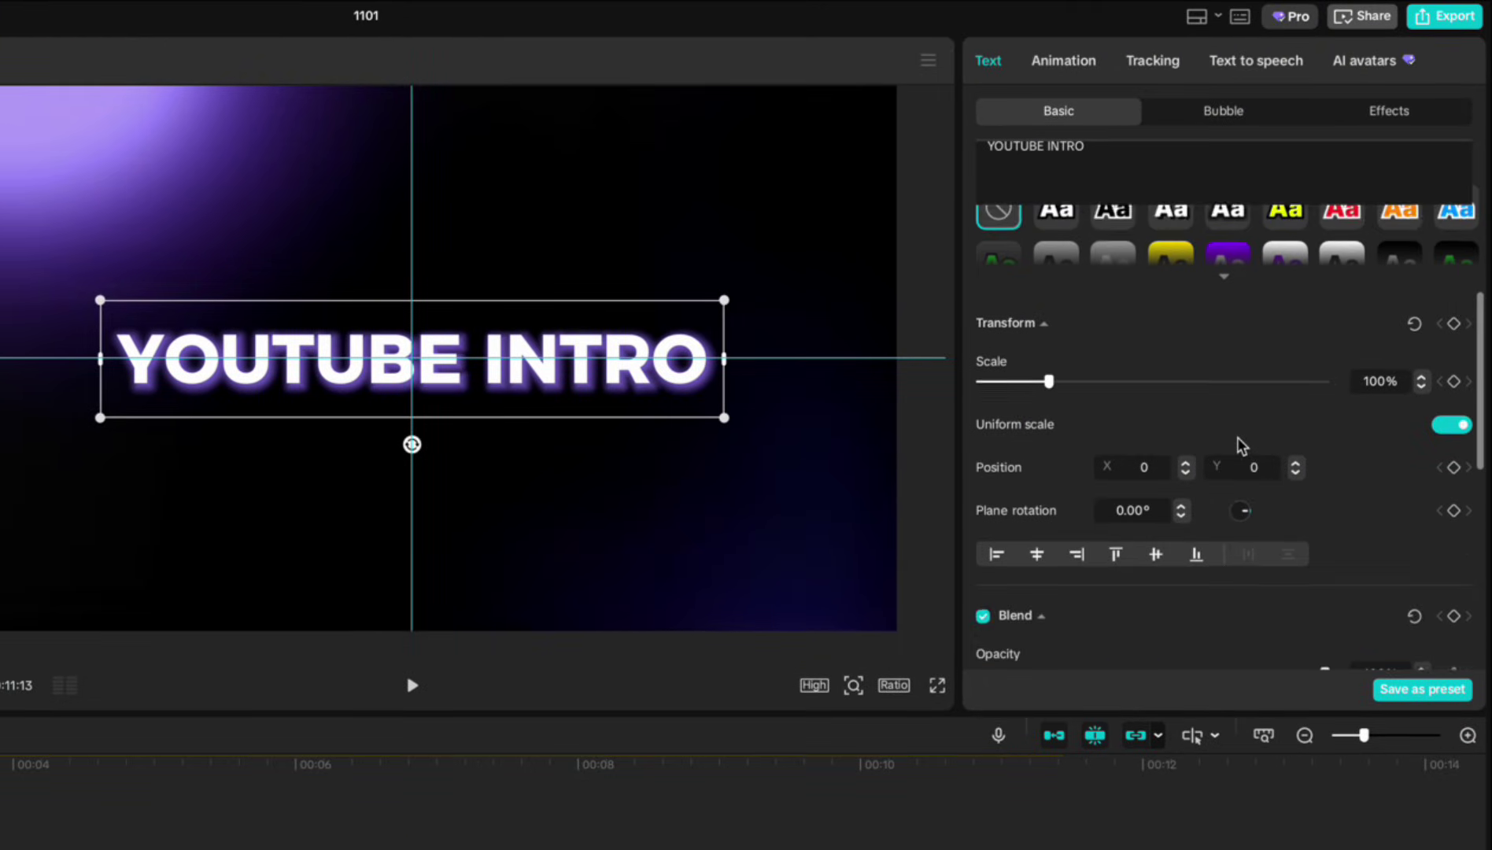
scroll(1241, 446, up, 2)
click(1454, 405)
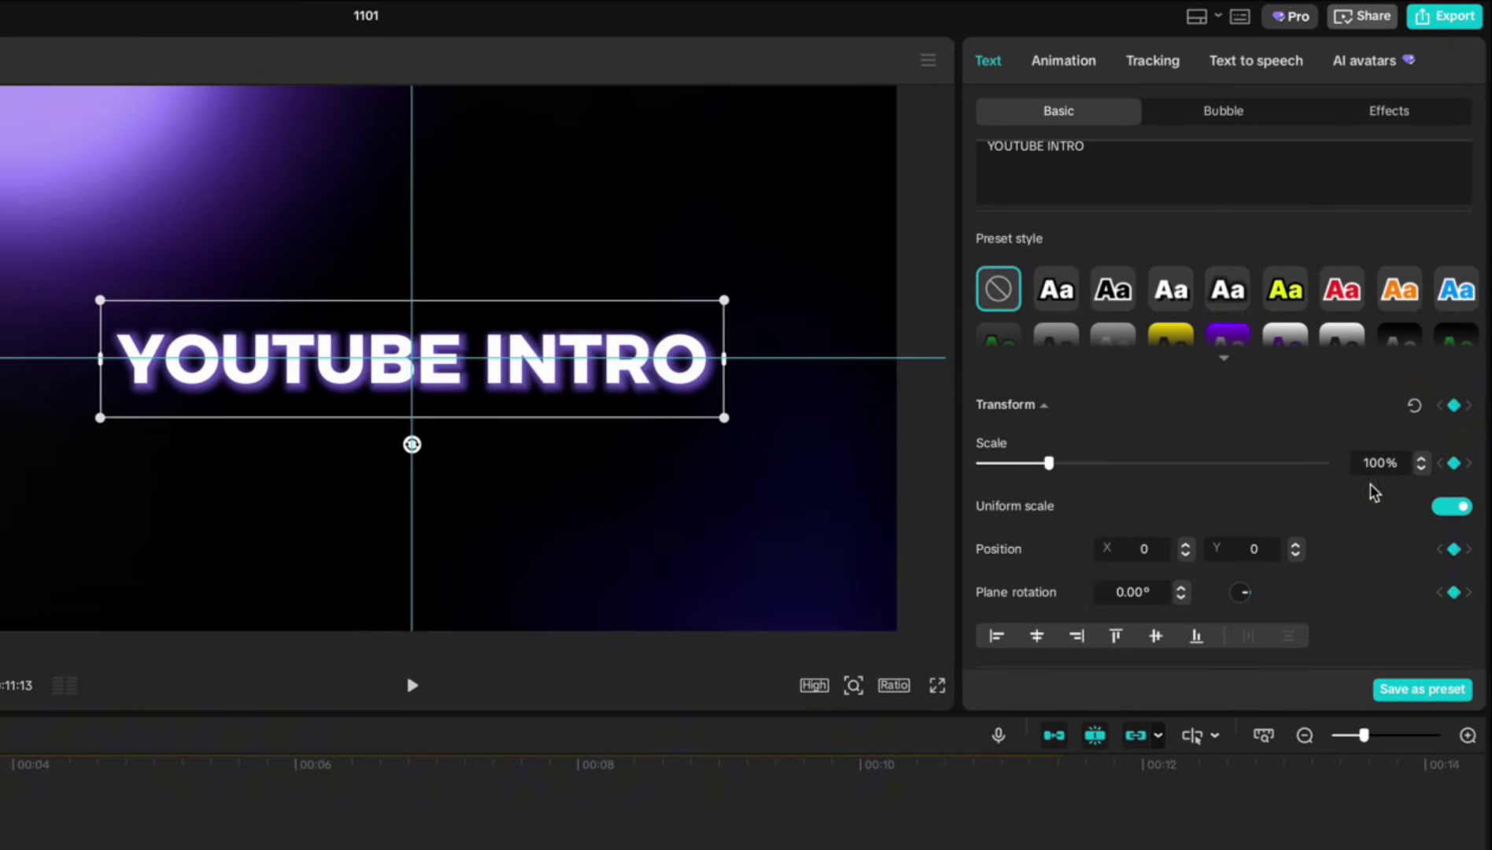
scroll(1347, 506, down, 3)
click(1454, 592)
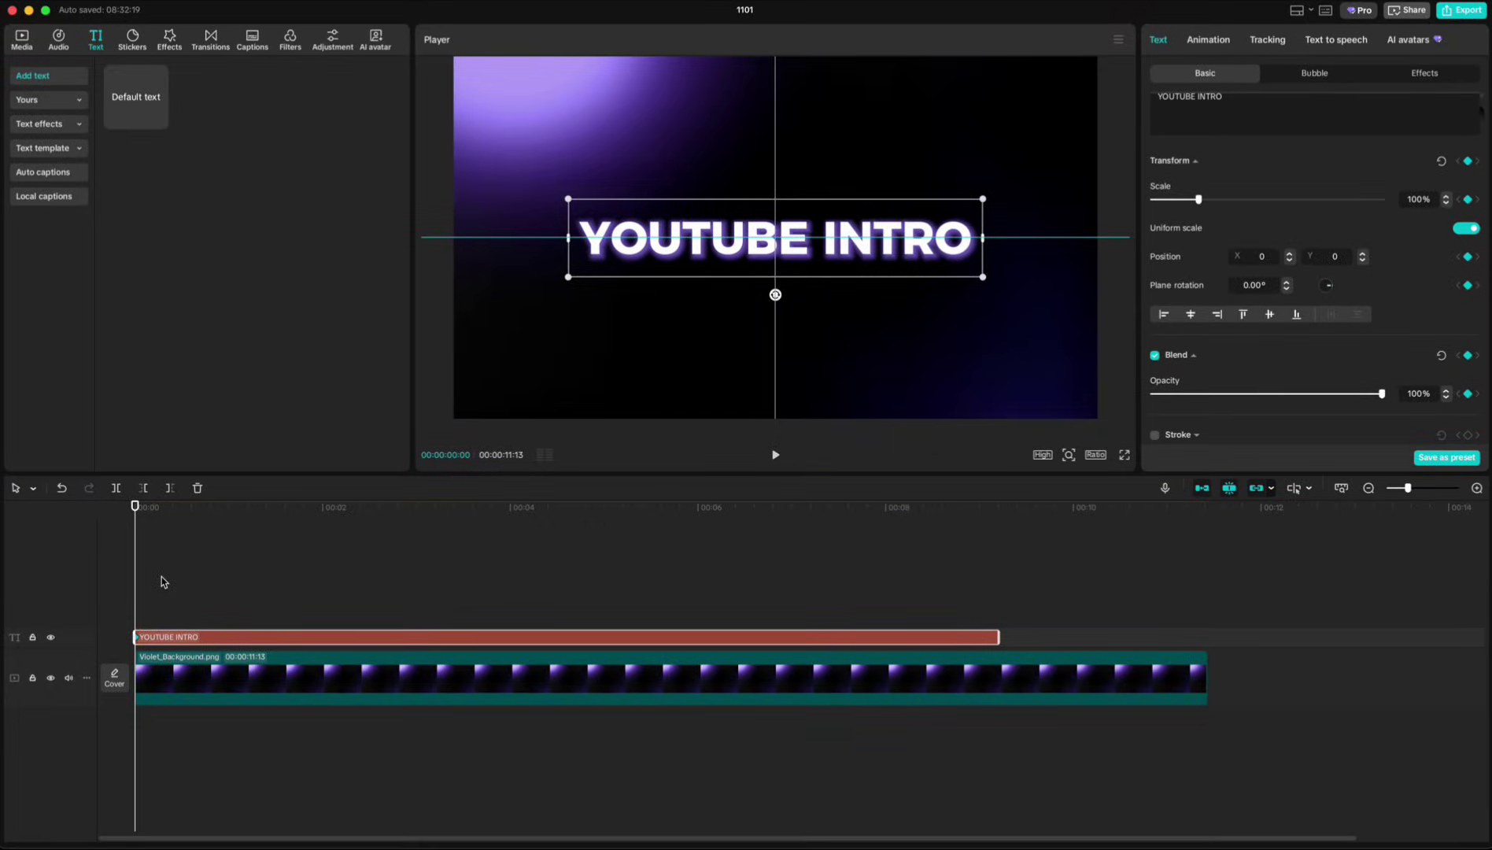
key(space)
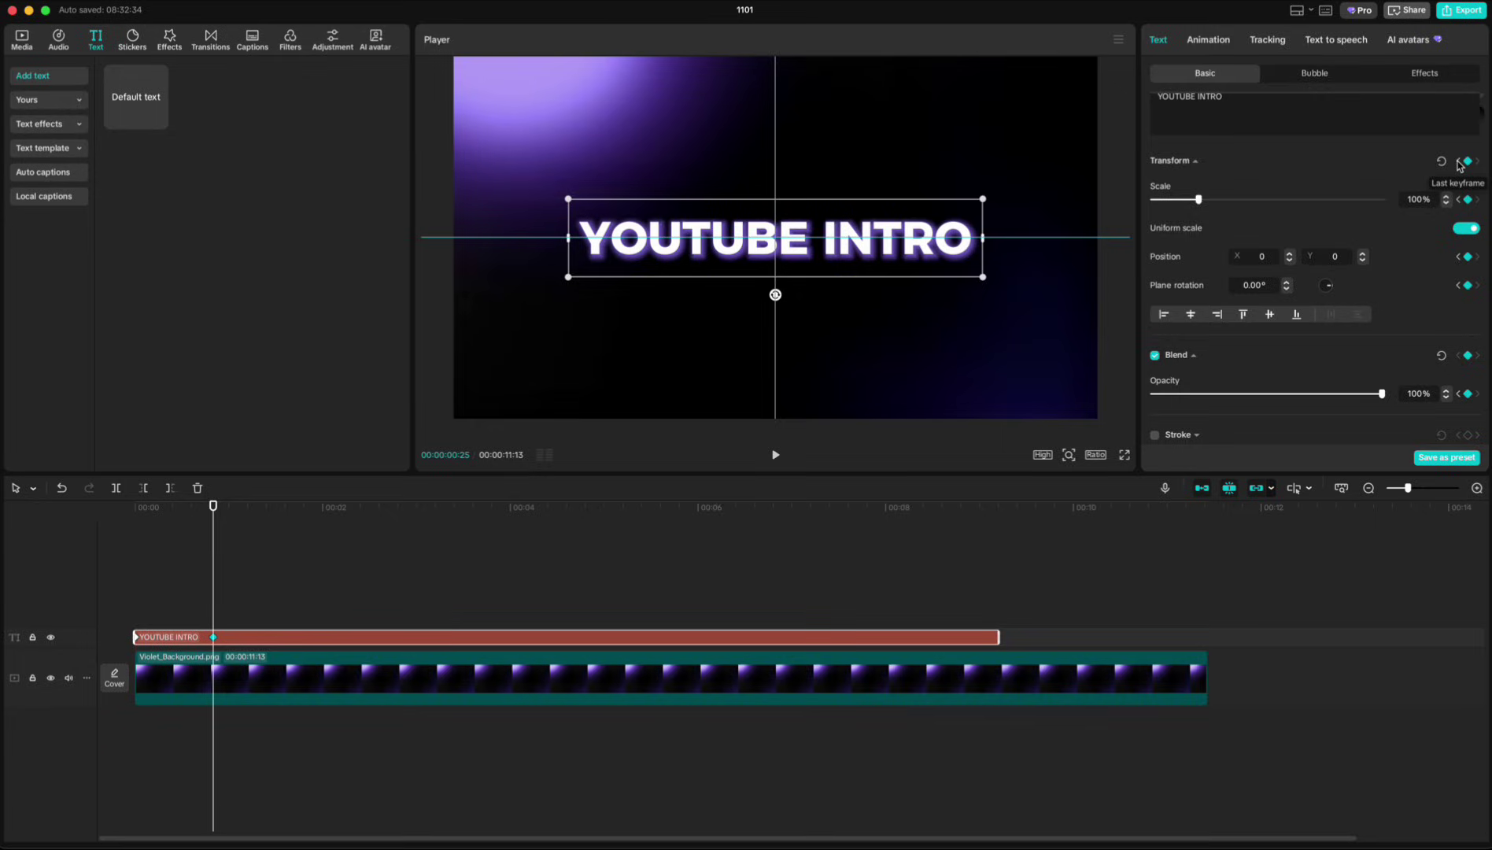
- At the first keyframe, set opacity to 0% and place the text off the upper-right edge
click(1459, 162)
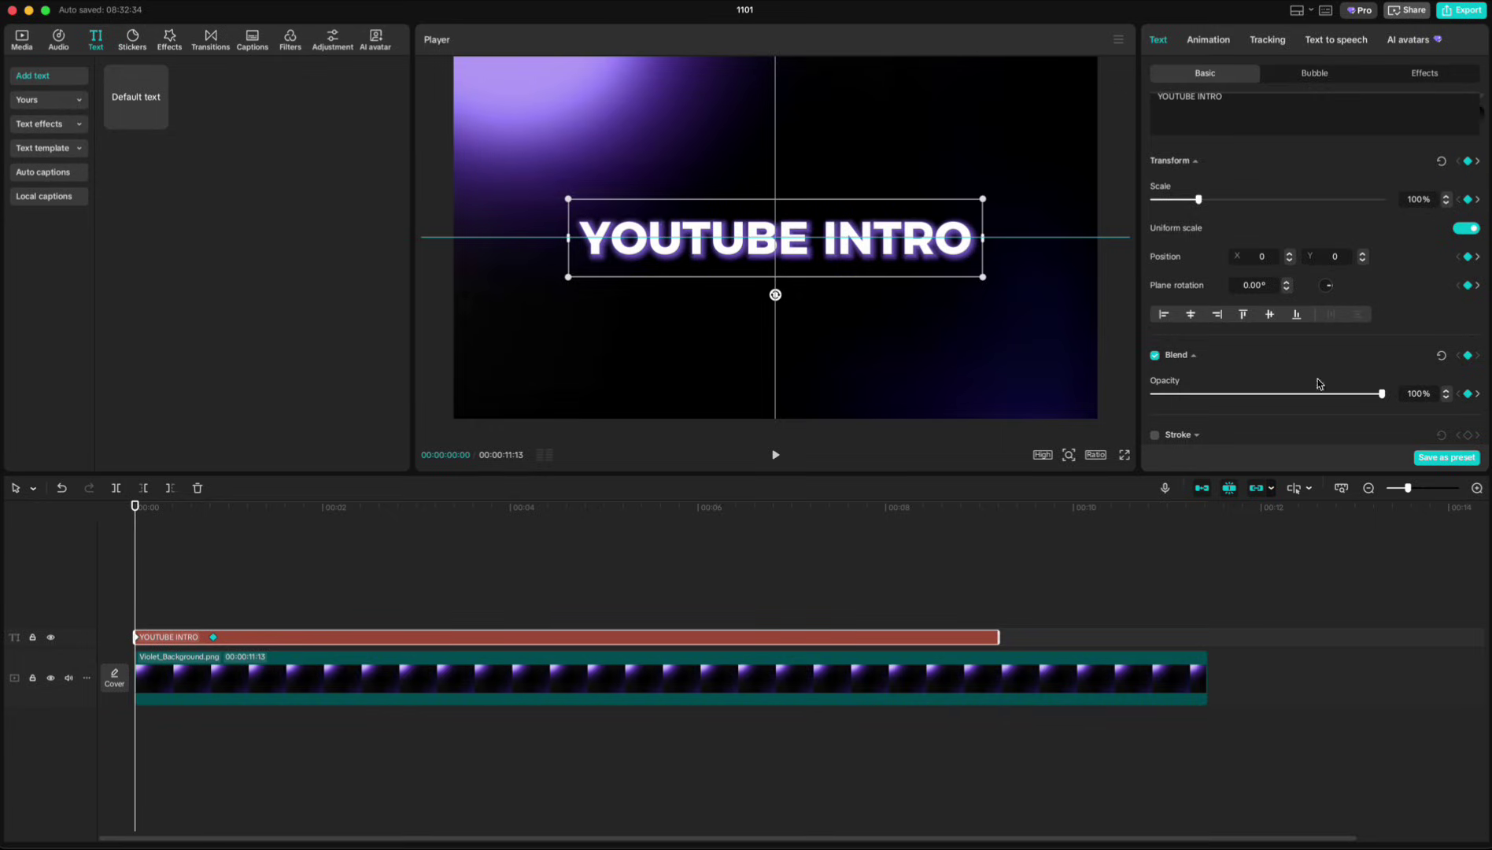
drag(1382, 395, 1138, 397)
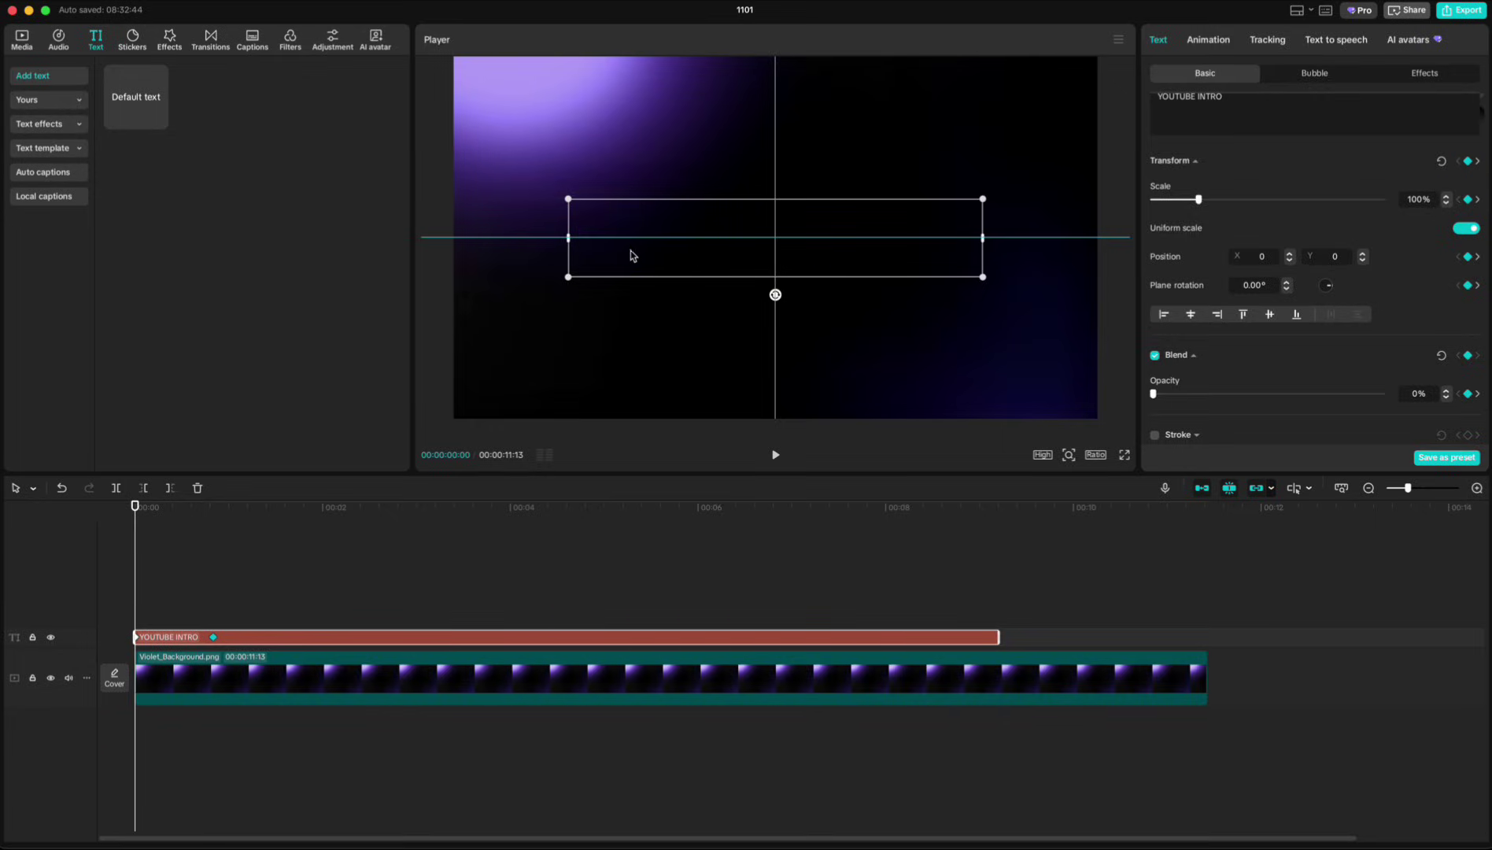
drag(631, 254, 1111, 161)
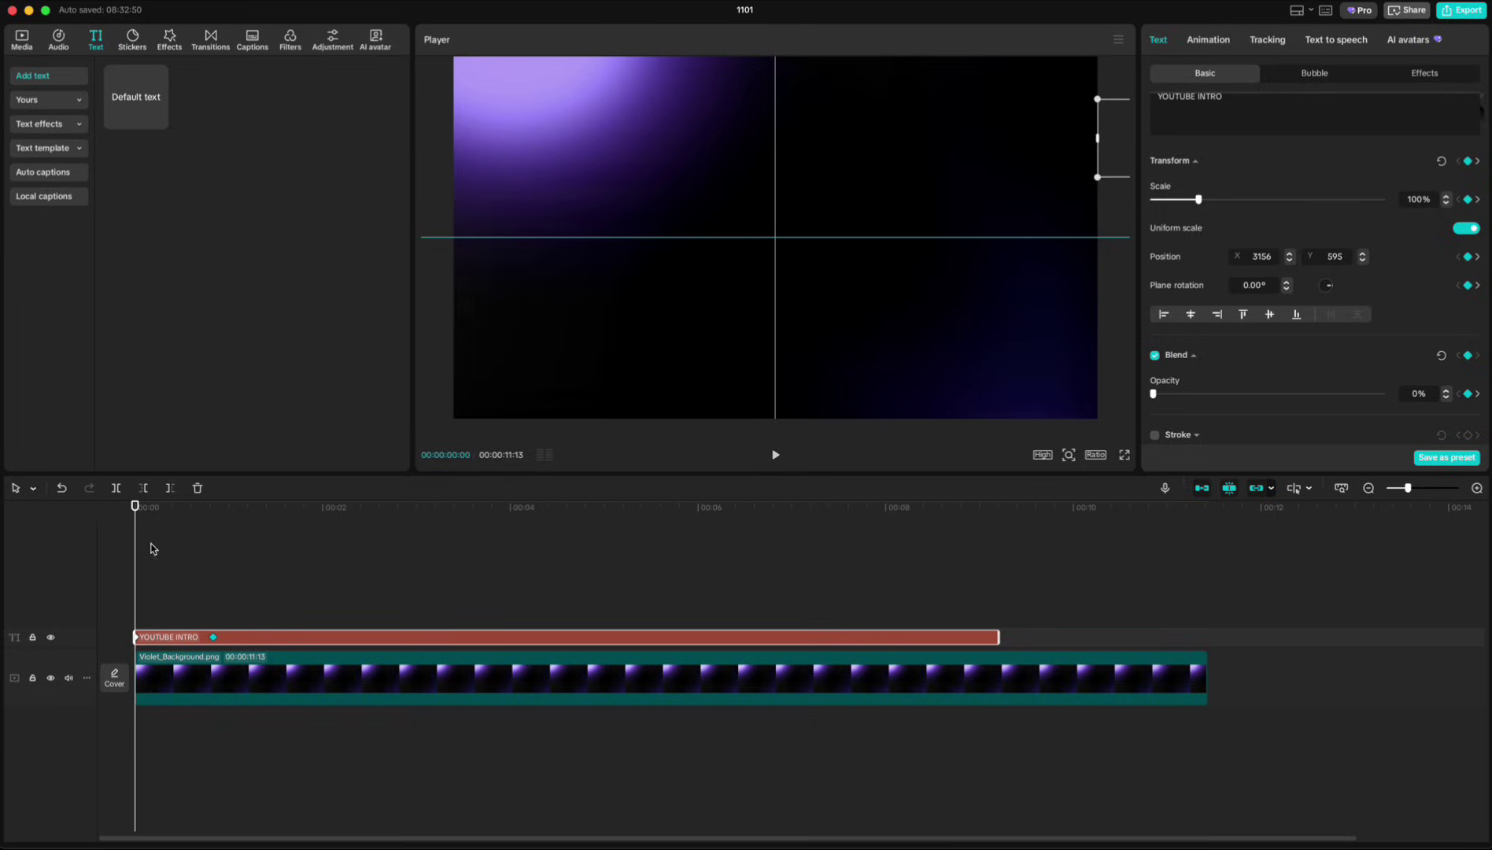
drag(135, 508, 173, 508)
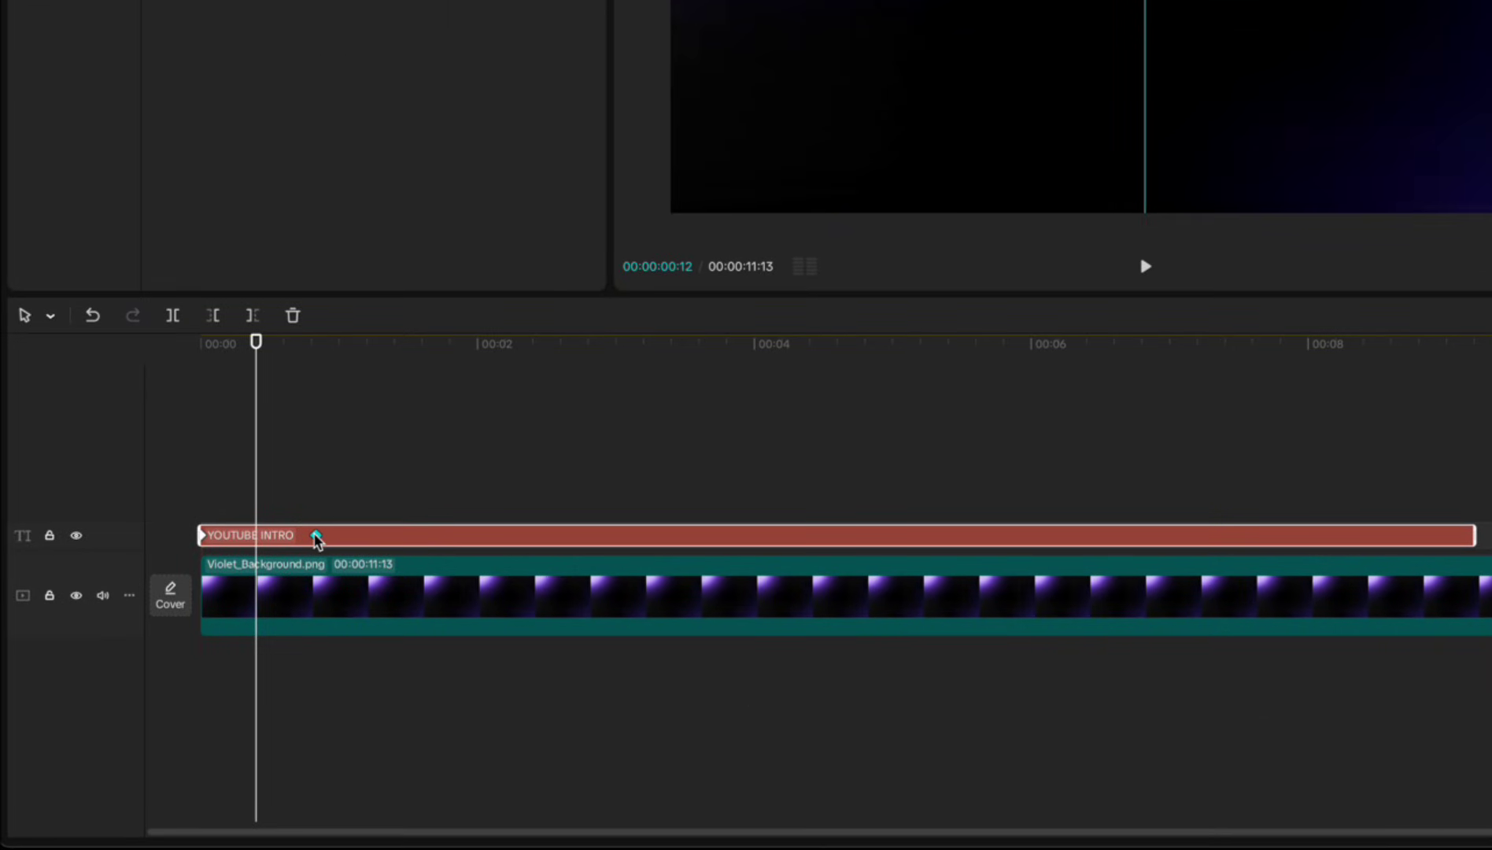
- Apply the Cubic Ease preset curve to the first keyframe
right_click(315, 536)
click(362, 678)
click(438, 802)
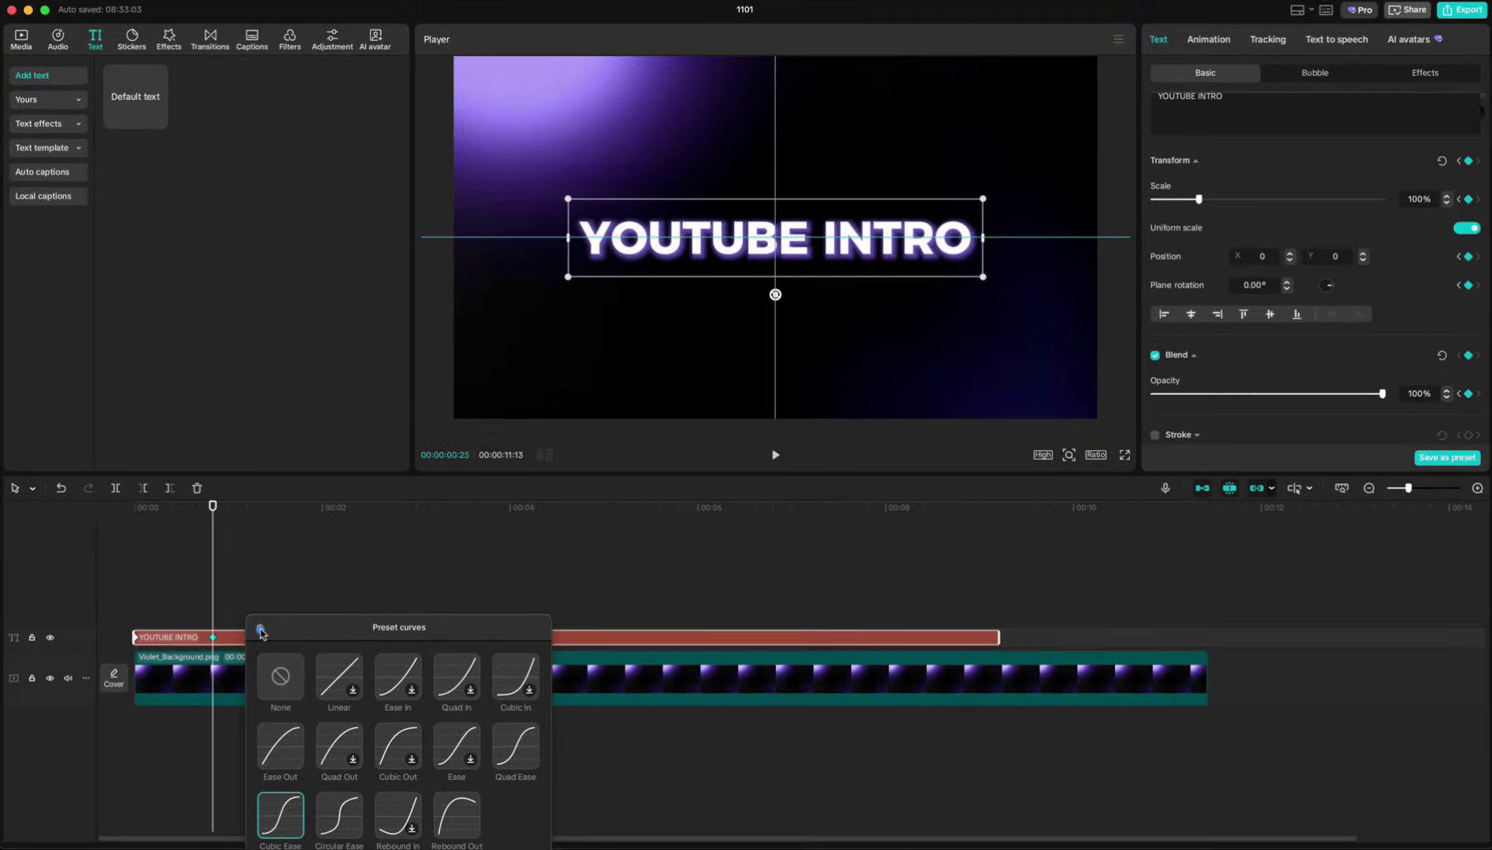
click(260, 630)
drag(213, 516, 165, 515)
click(137, 541)
- Near 3 seconds, keyframe the text off-screen at X -764, Y -1313 with 0% opacity
key(space)
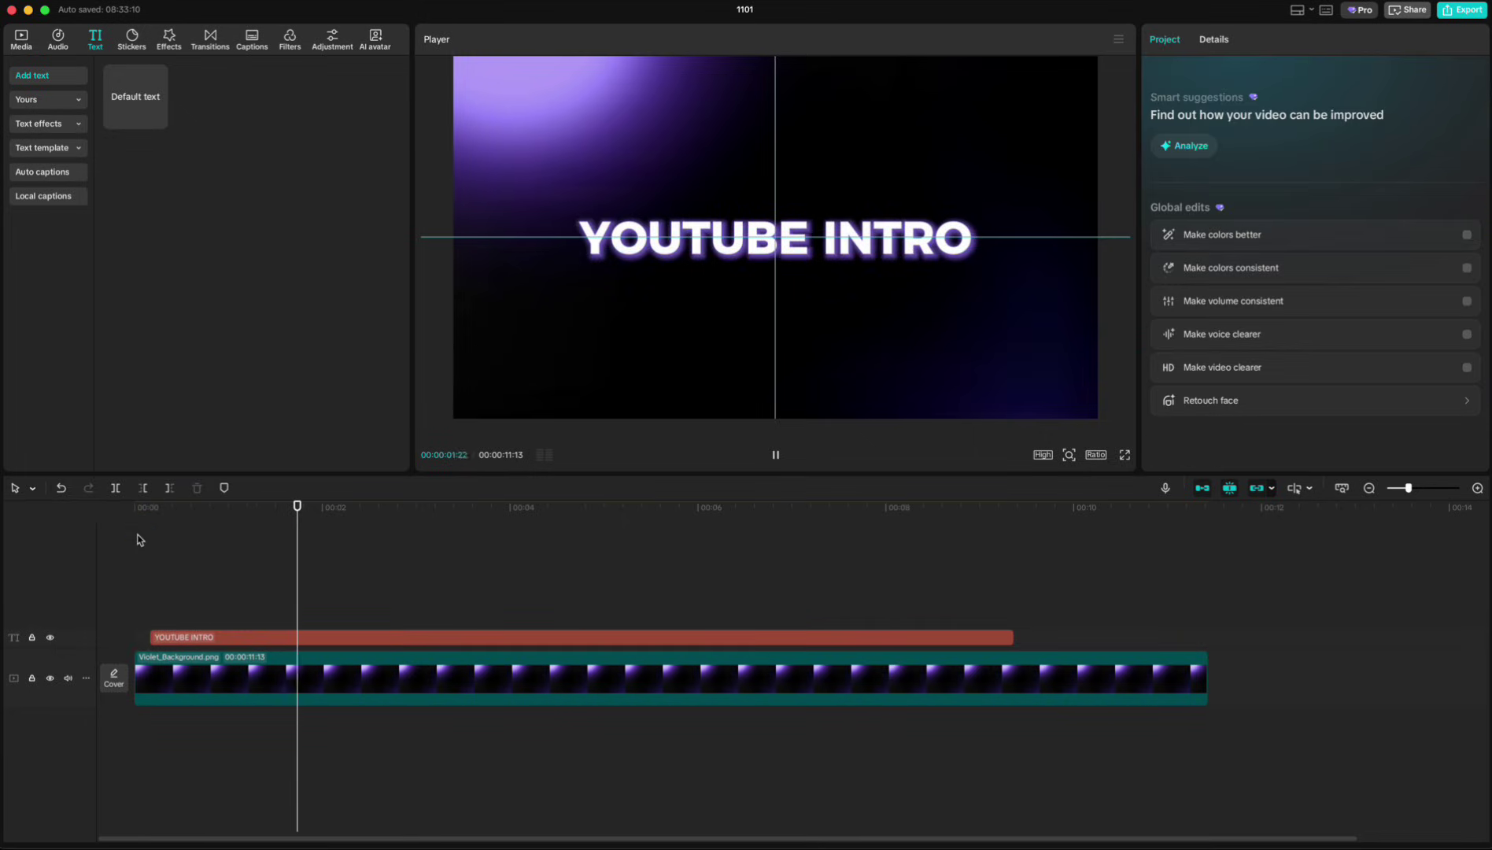
click(405, 638)
scroll(1279, 353, down, 5)
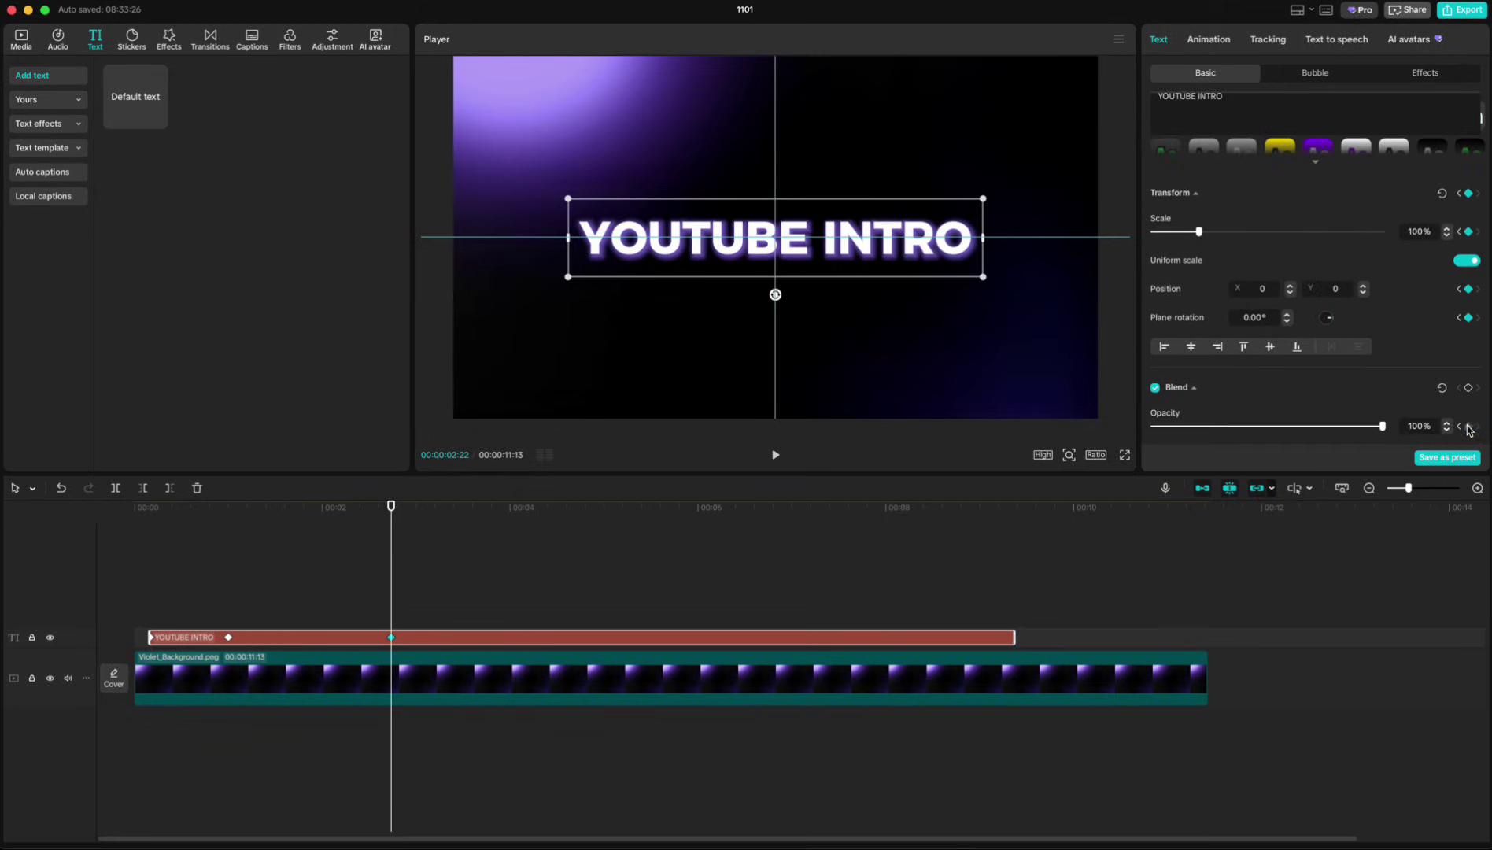
click(451, 586)
key(Right)
key(Right)
key(Right)
key(Right)
key(Right)
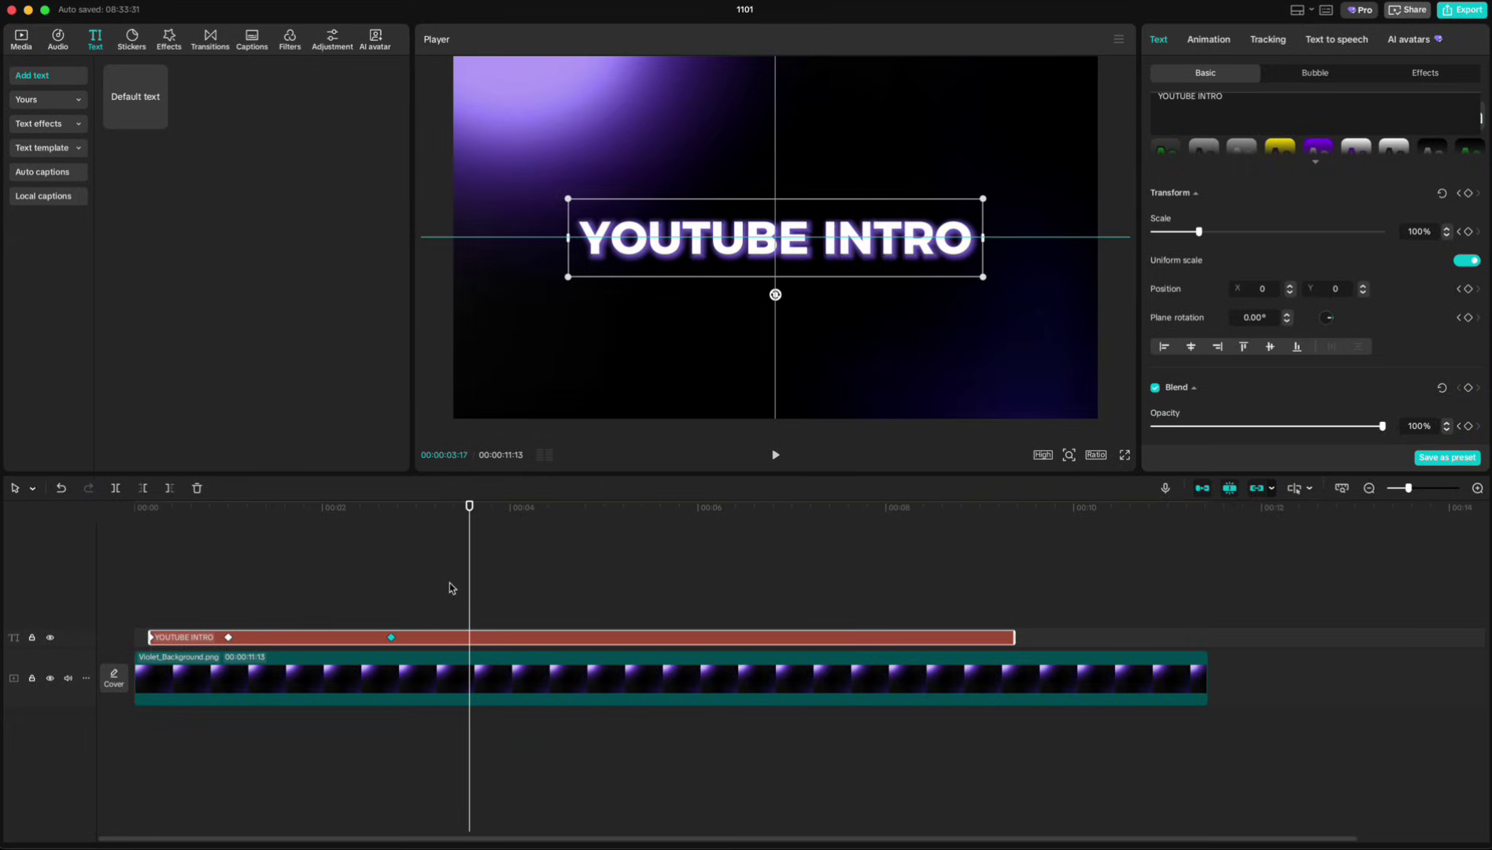
drag(665, 256, 537, 472)
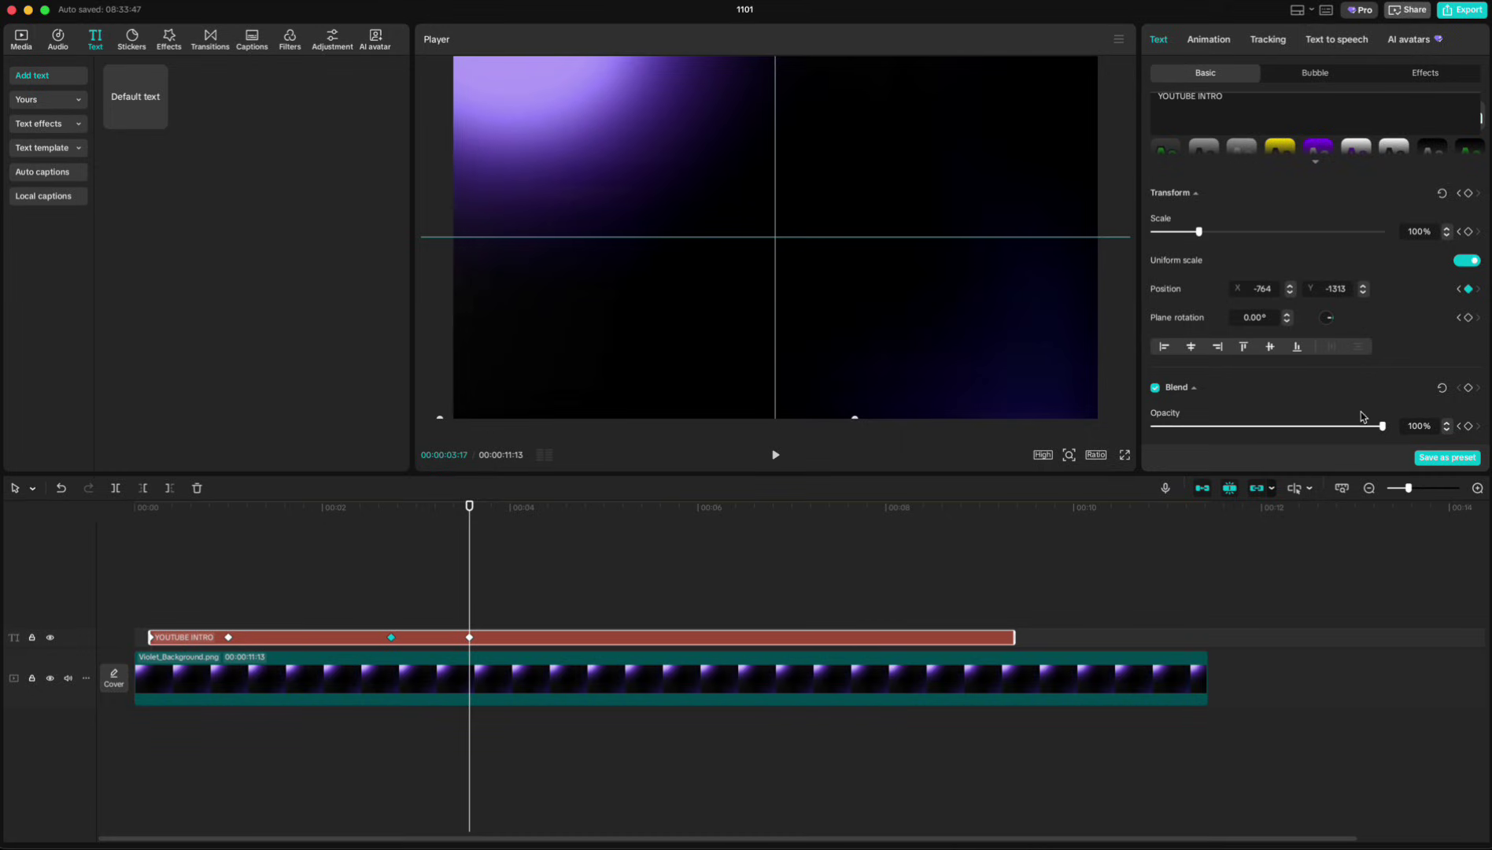
drag(1318, 432, 1037, 561)
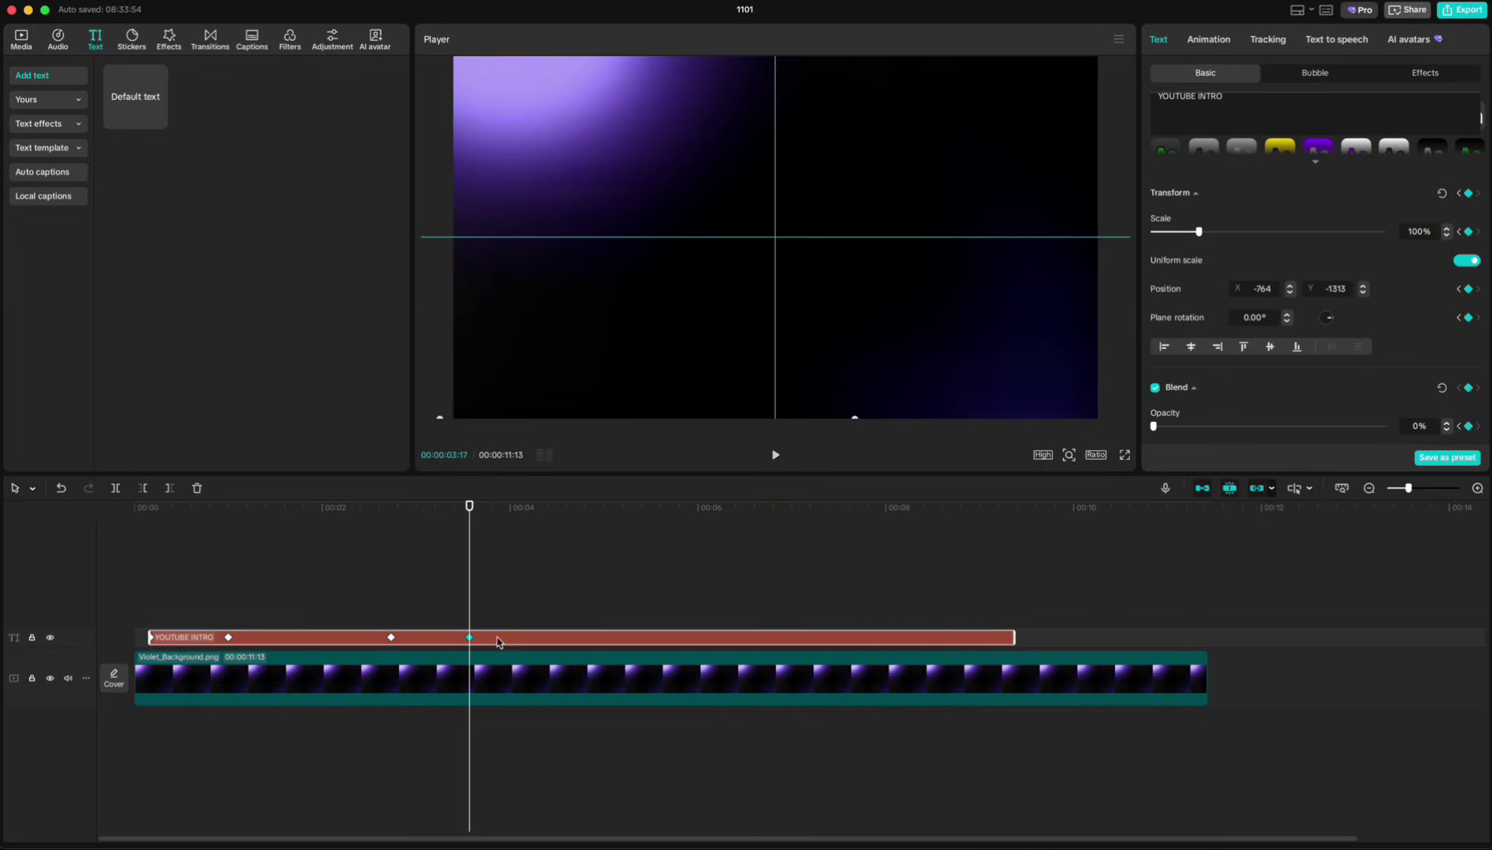
- Apply the Cubic Ease preset curve to the exit keyframe
right_click(470, 638)
click(510, 736)
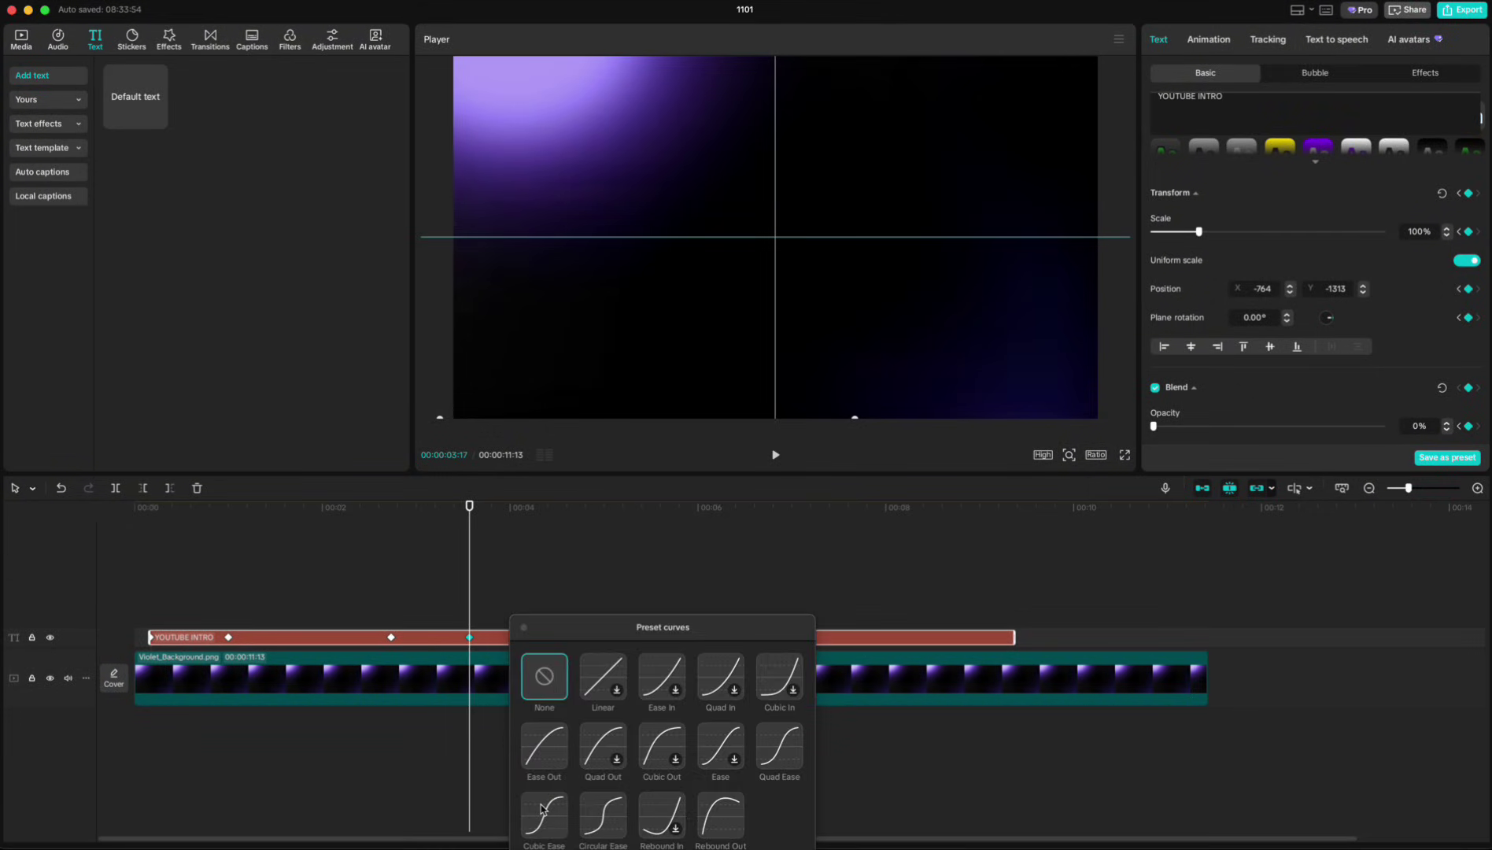
click(541, 809)
click(523, 627)
click(139, 577)
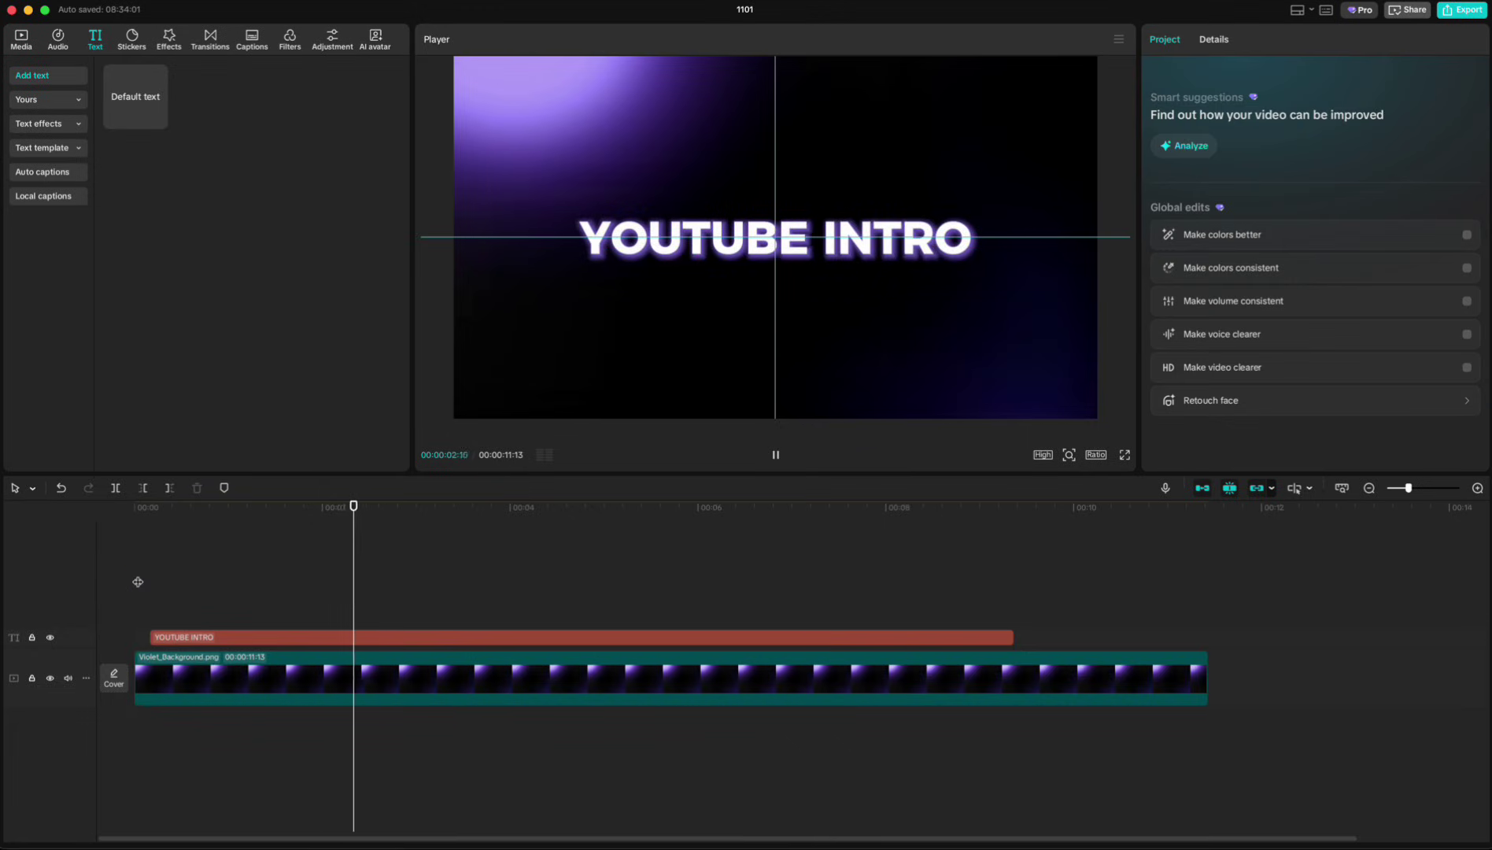
- Convert the YOUTUBE INTRO text clip into a compound clip
key(space)
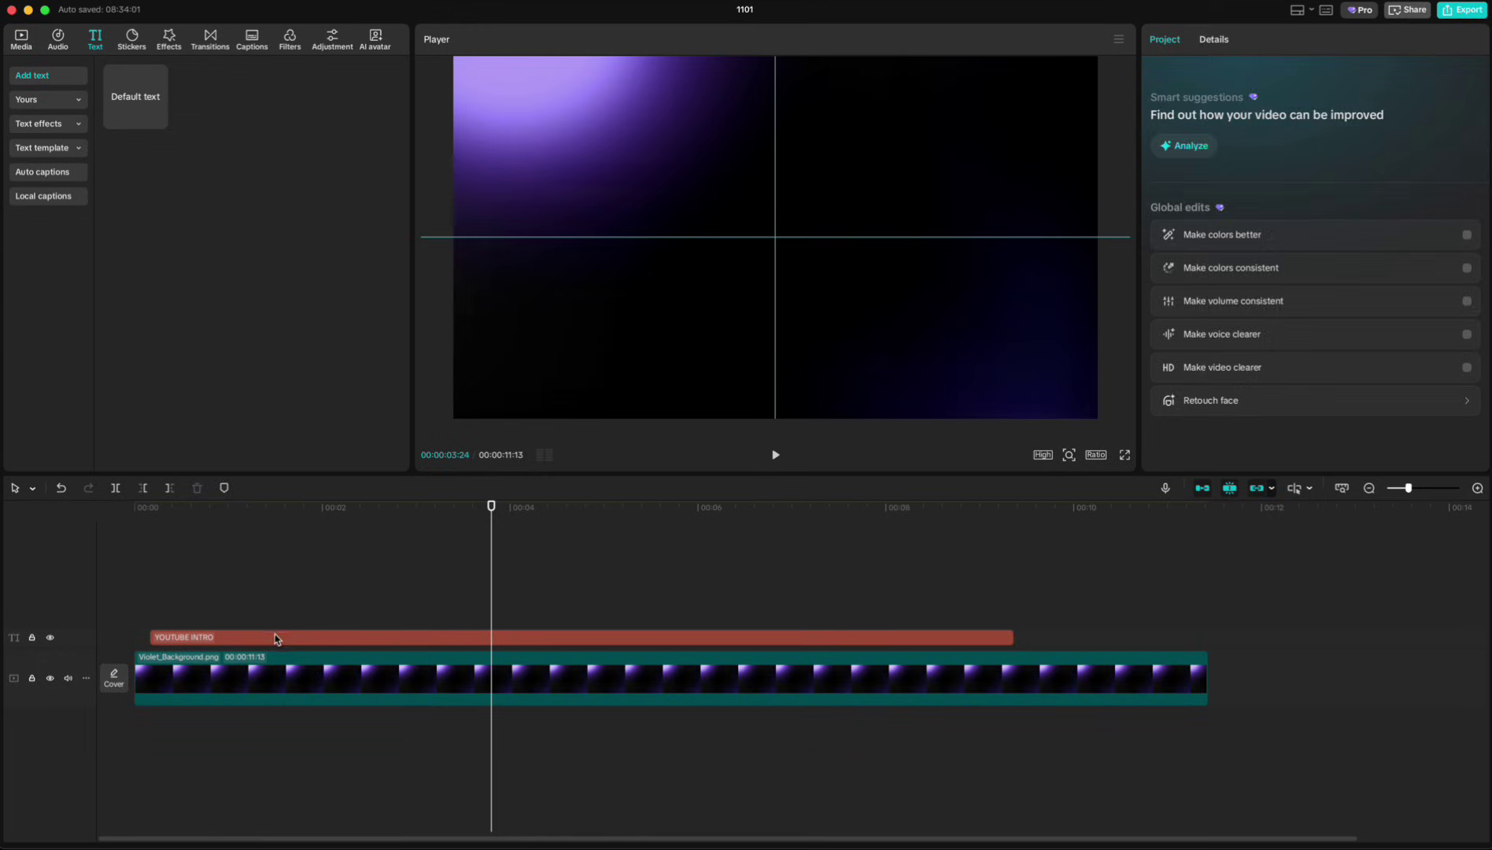
click(277, 637)
right_click(276, 638)
click(303, 689)
drag(491, 523, 259, 537)
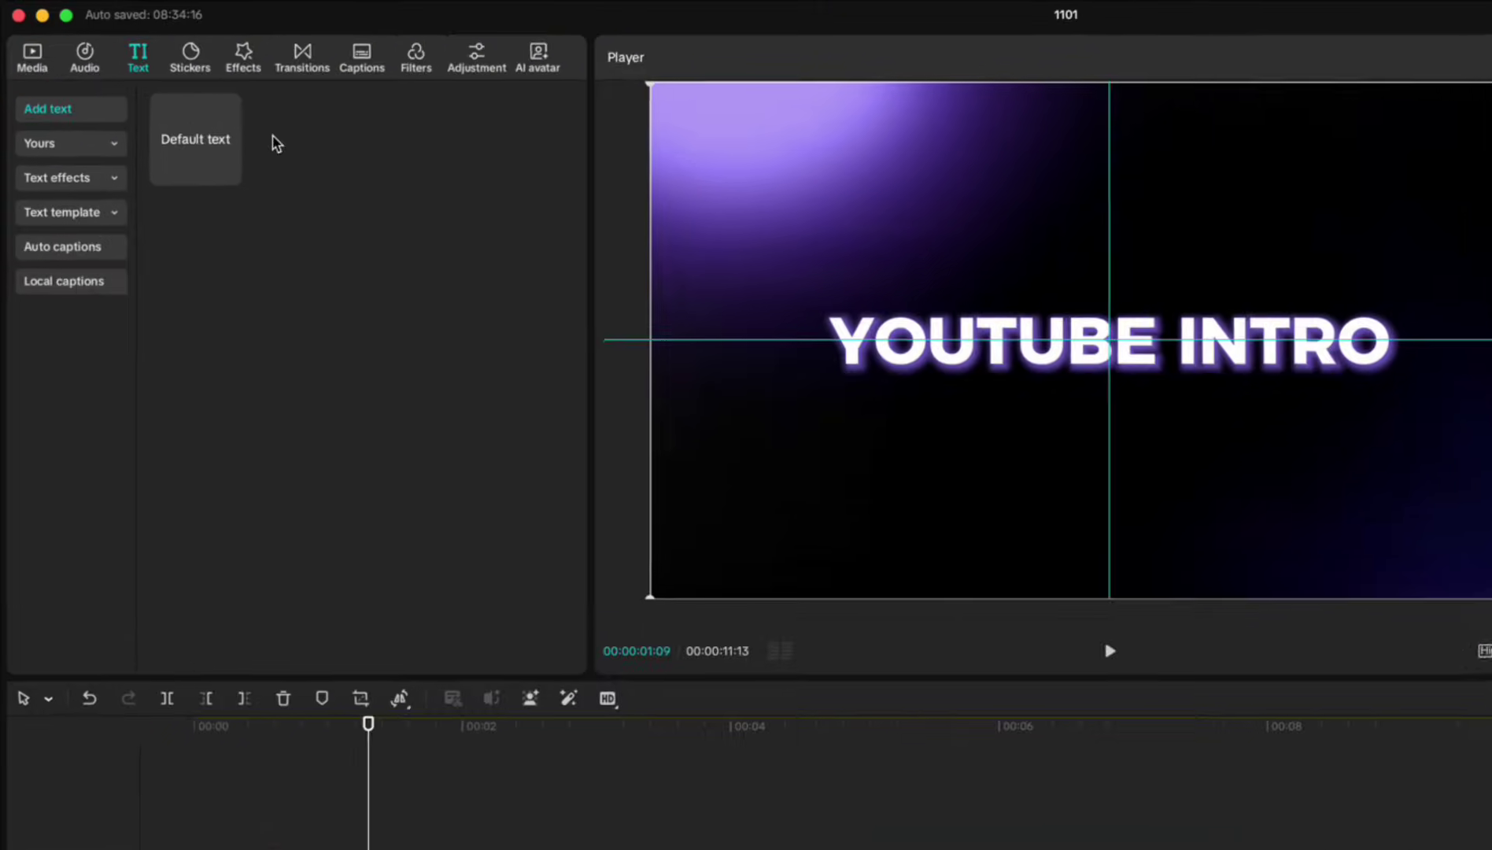
- Apply the Play Pendulum effect to the text with strength 12
click(267, 63)
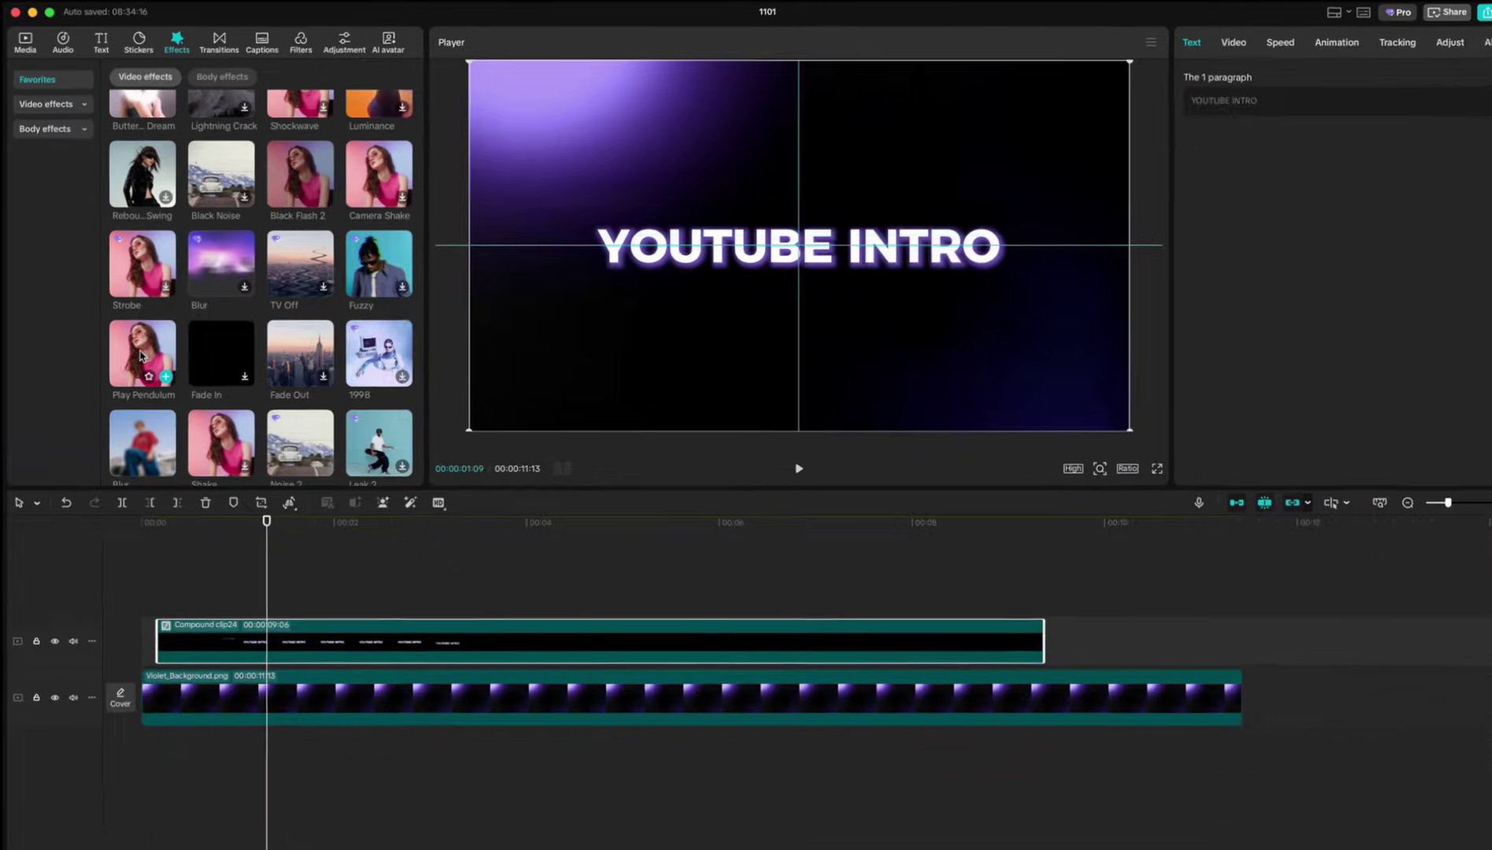
drag(141, 356, 180, 637)
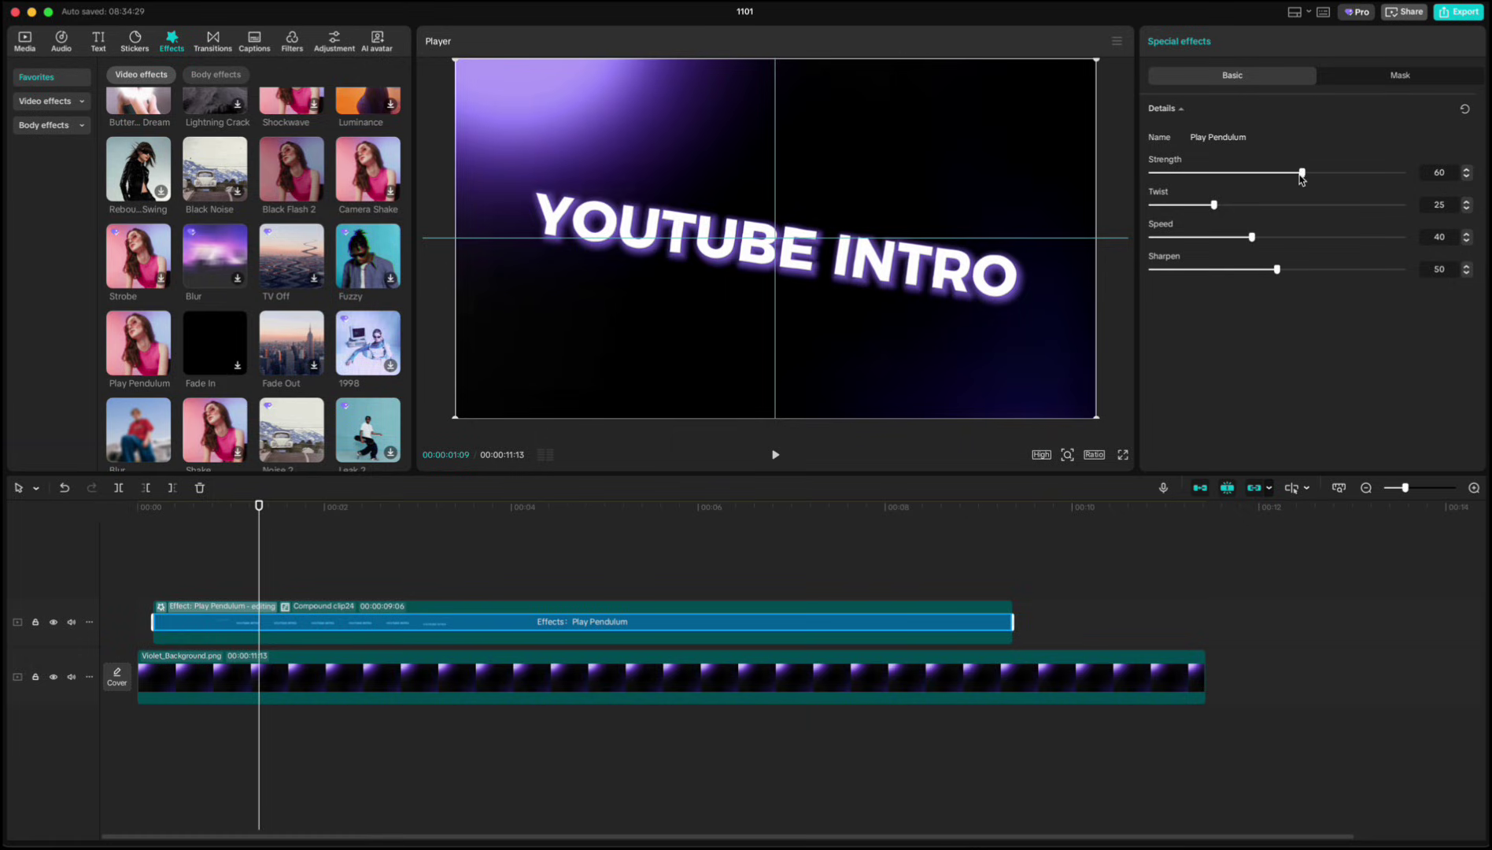
drag(1301, 173, 1180, 173)
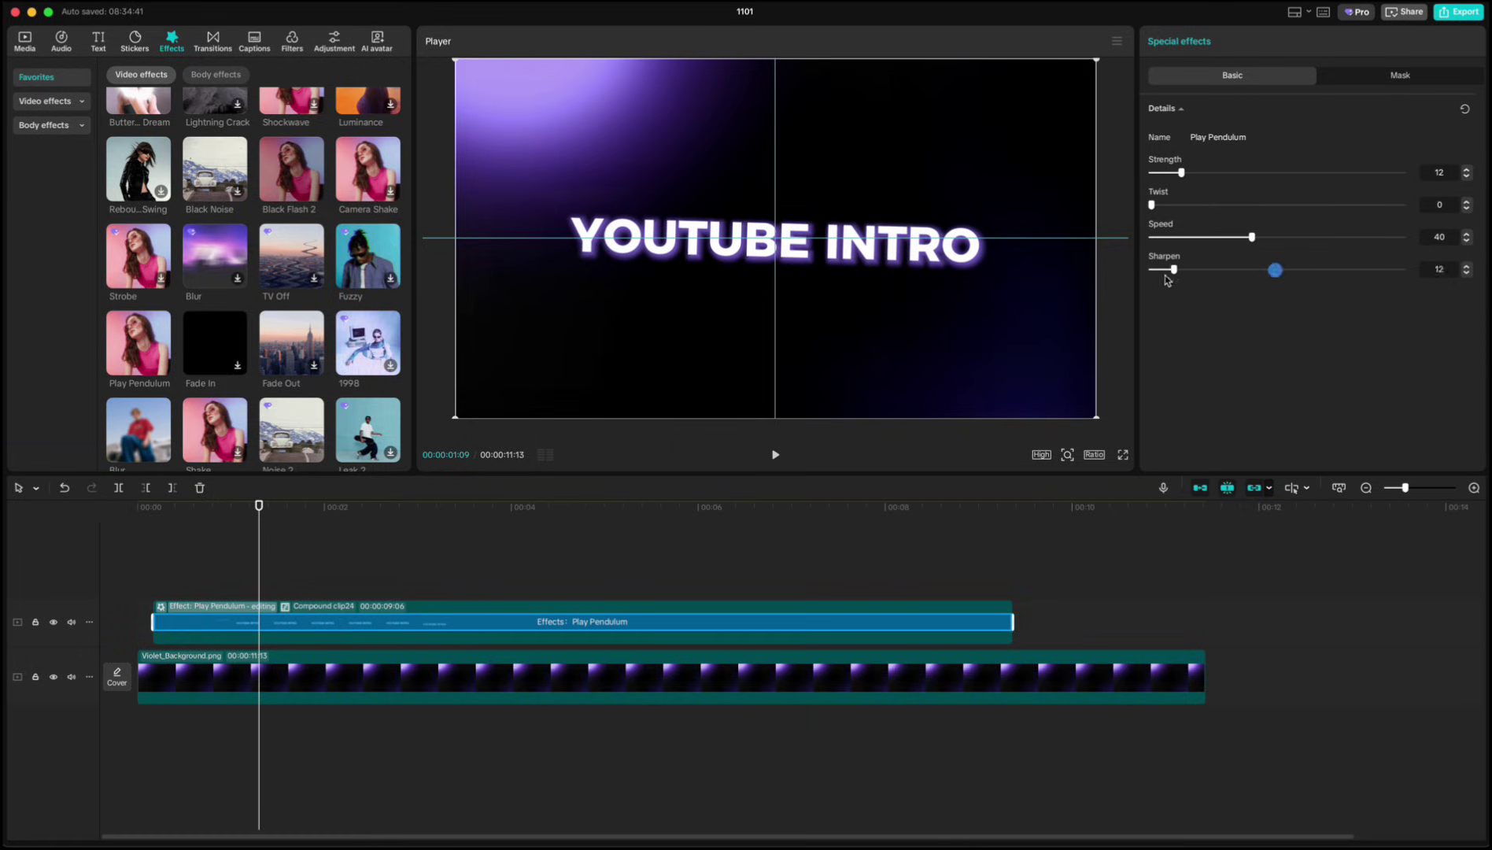
click(237, 563)
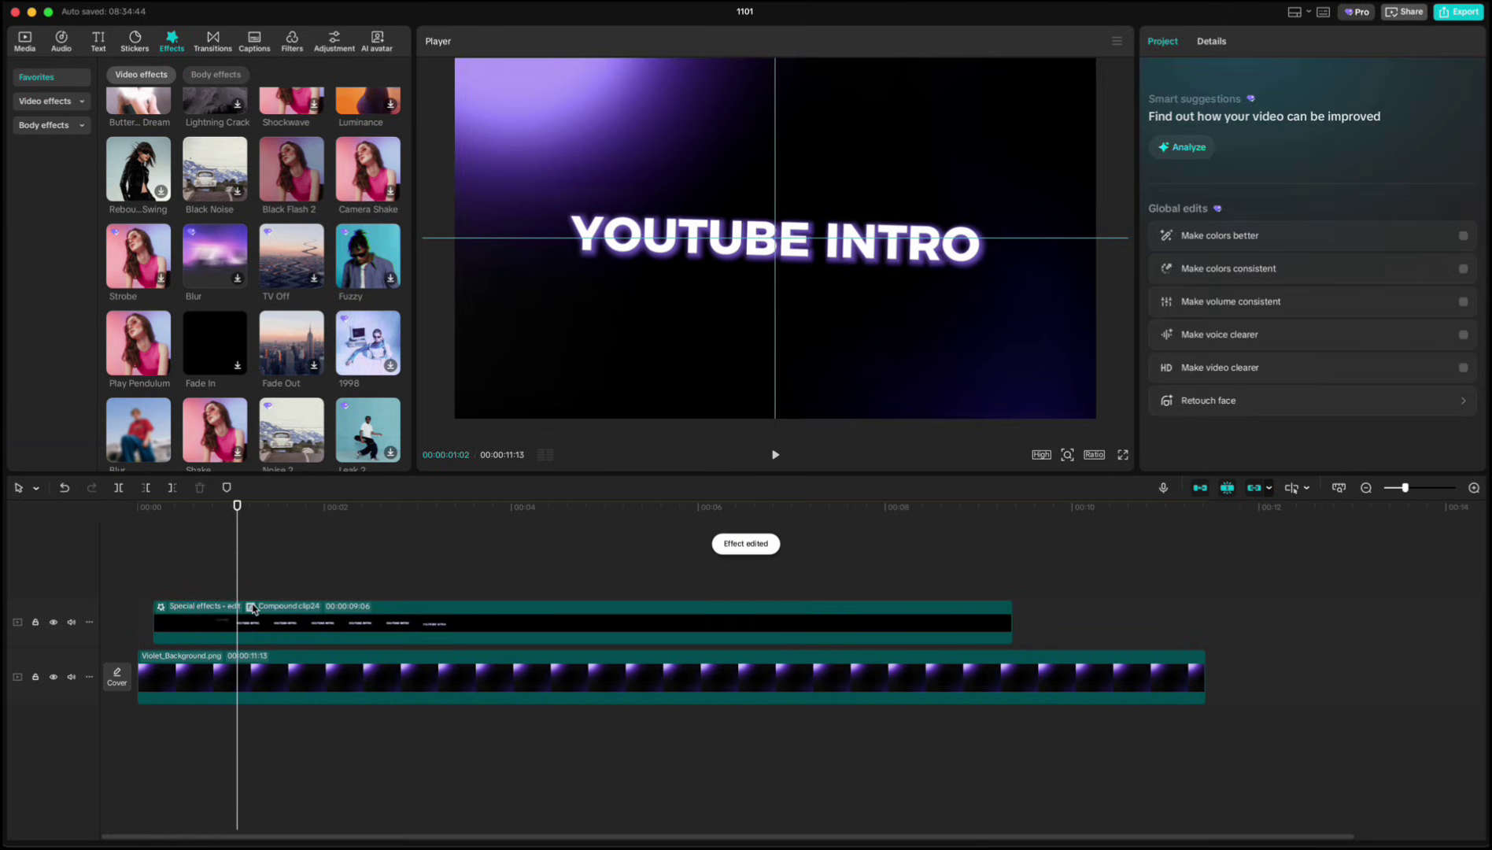
- Add the Black Flash 2 effect over the text clip
mouse_move(282, 177)
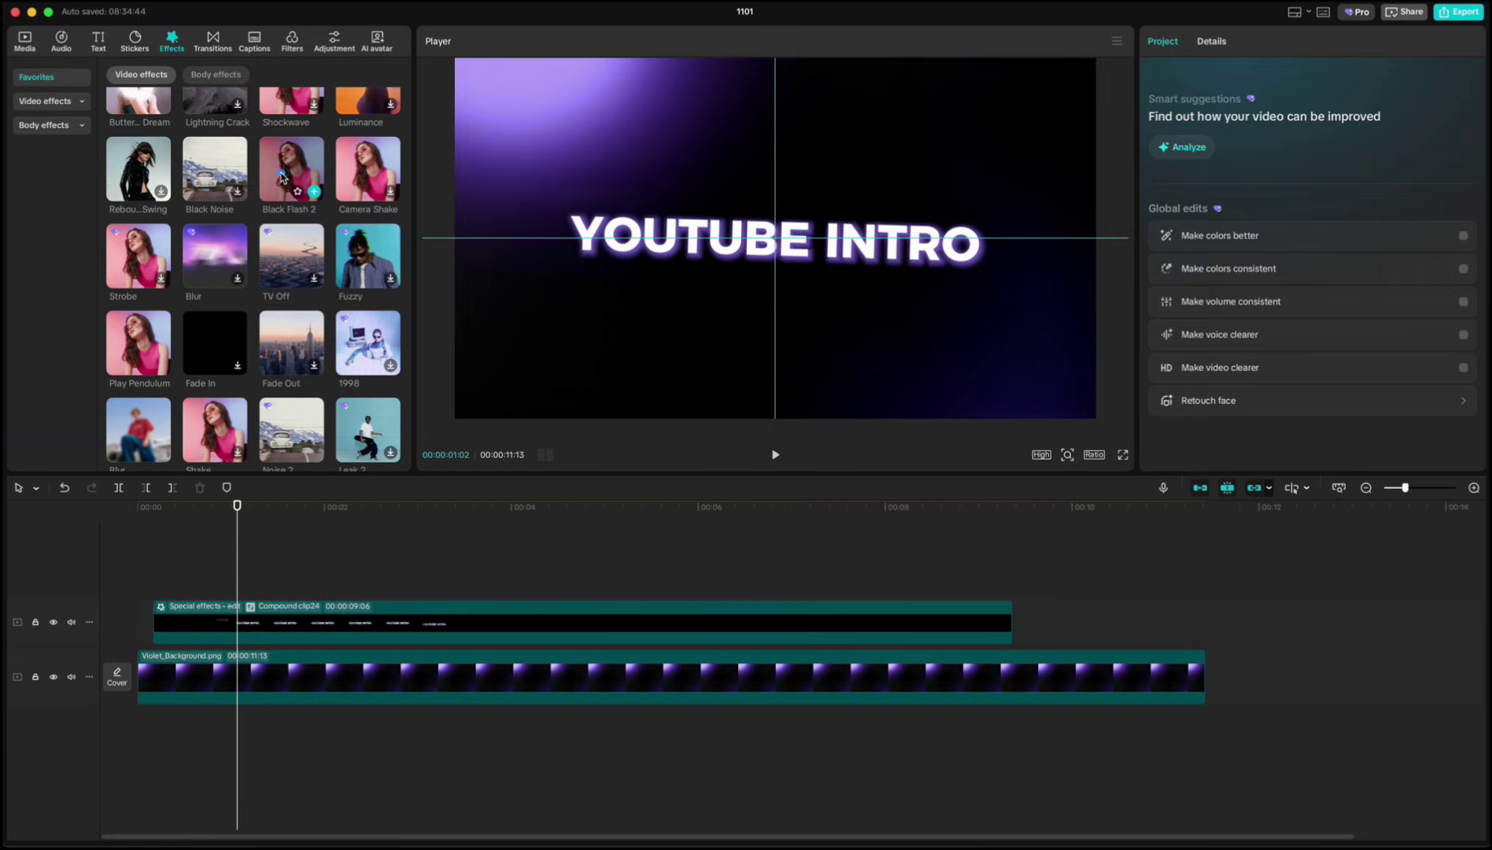
drag(282, 177, 226, 625)
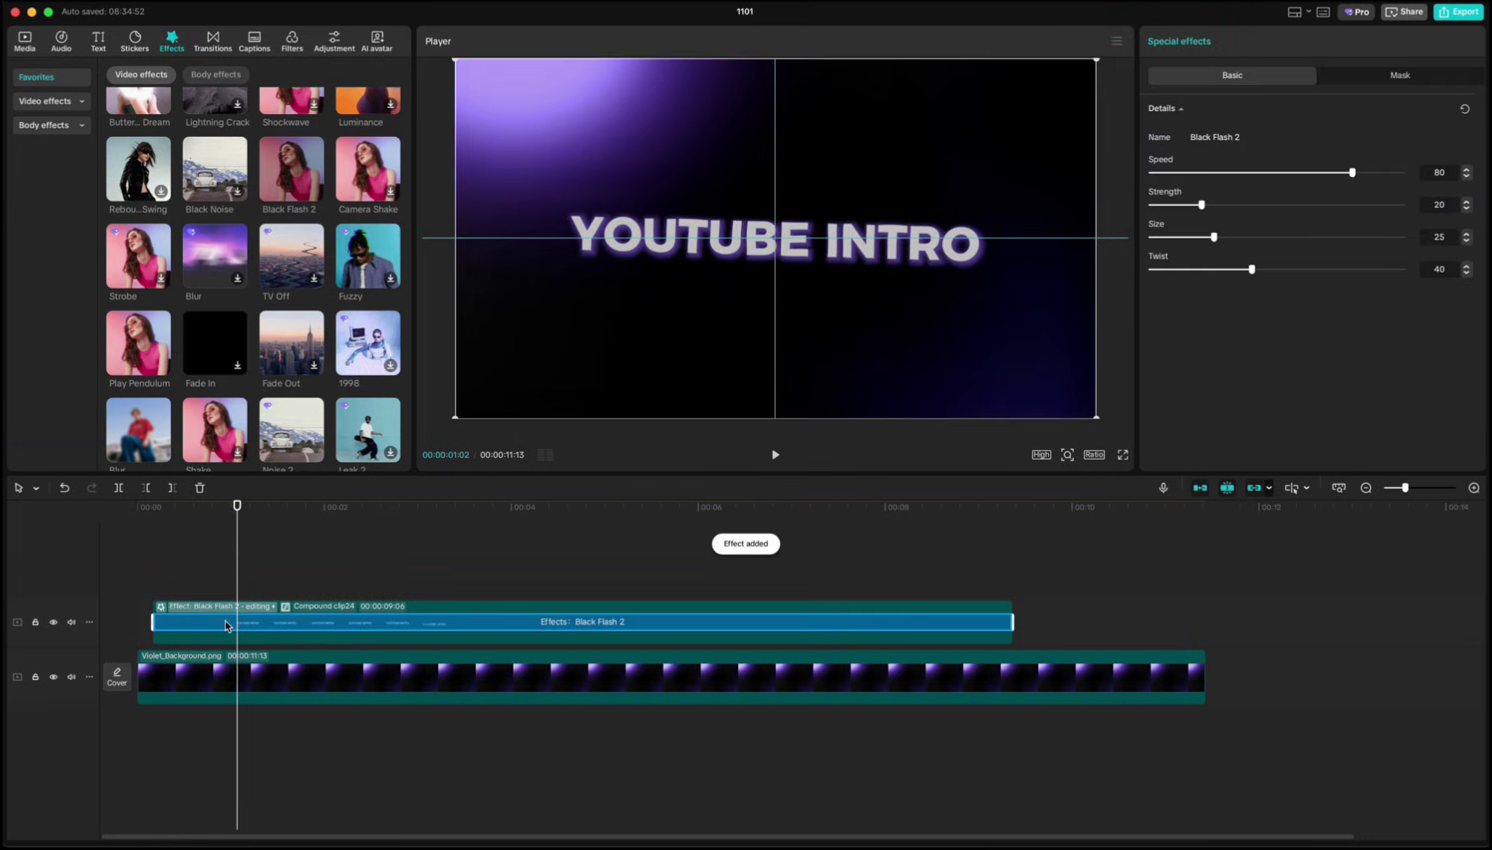
drag(229, 510, 128, 513)
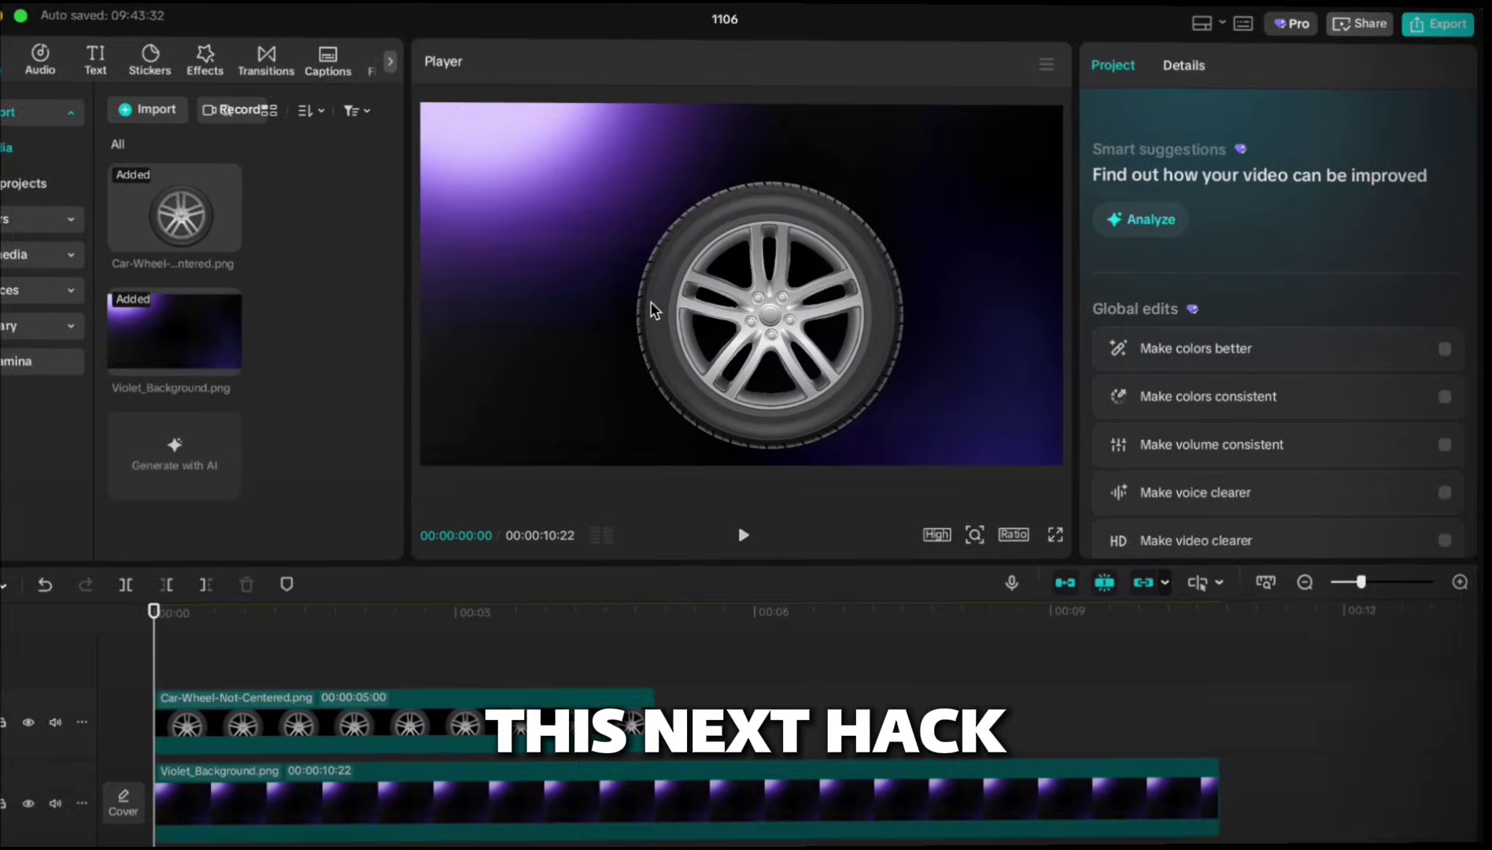
- Add horizontal and vertical preview guides, aligning the vertical one with the tyre centre
click(1057, 62)
mouse_move(1122, 110)
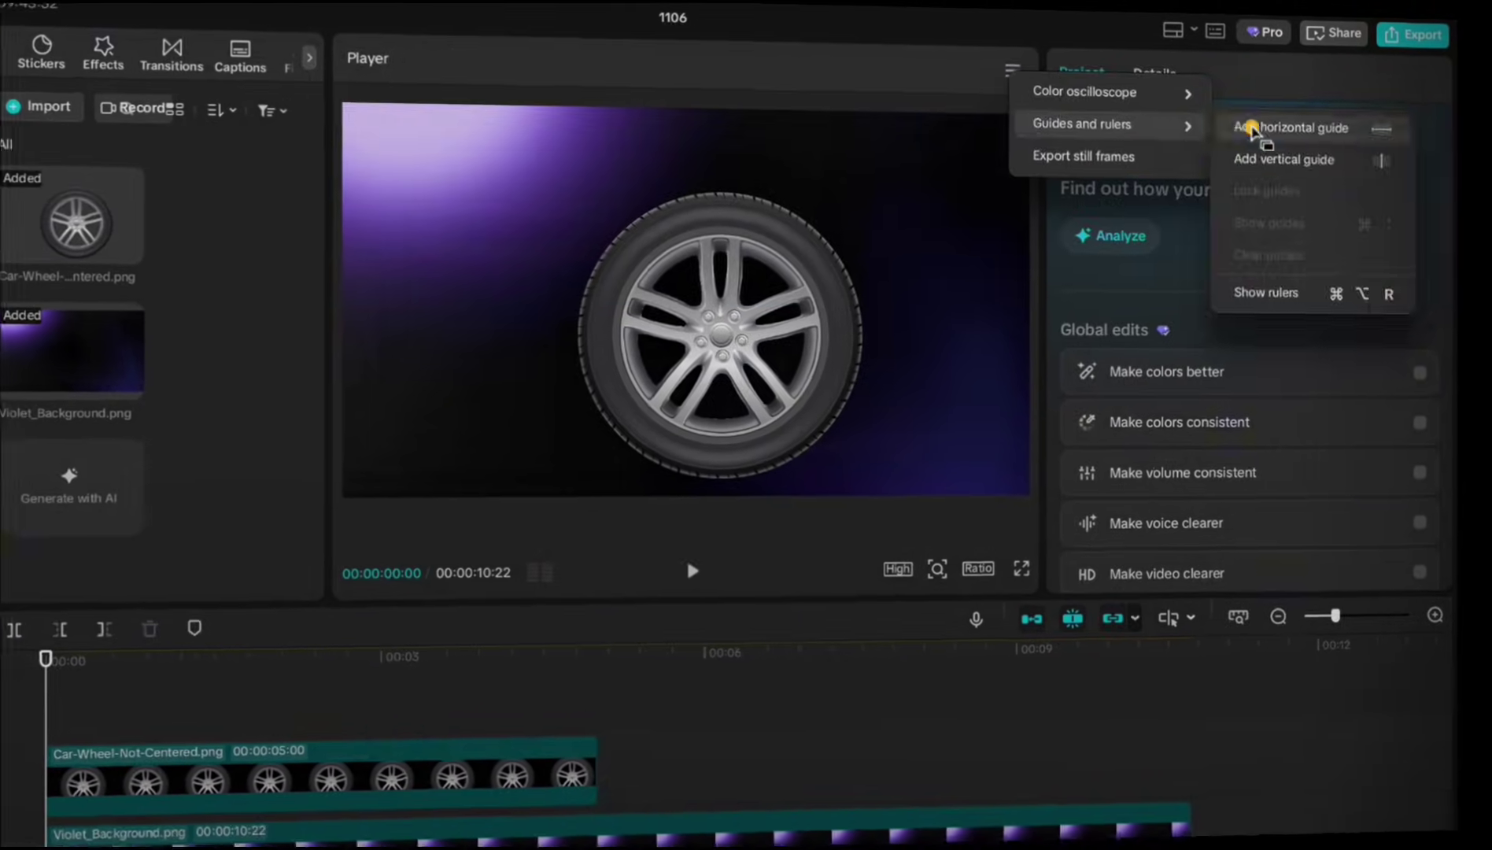
click(1275, 128)
click(1013, 70)
click(1284, 159)
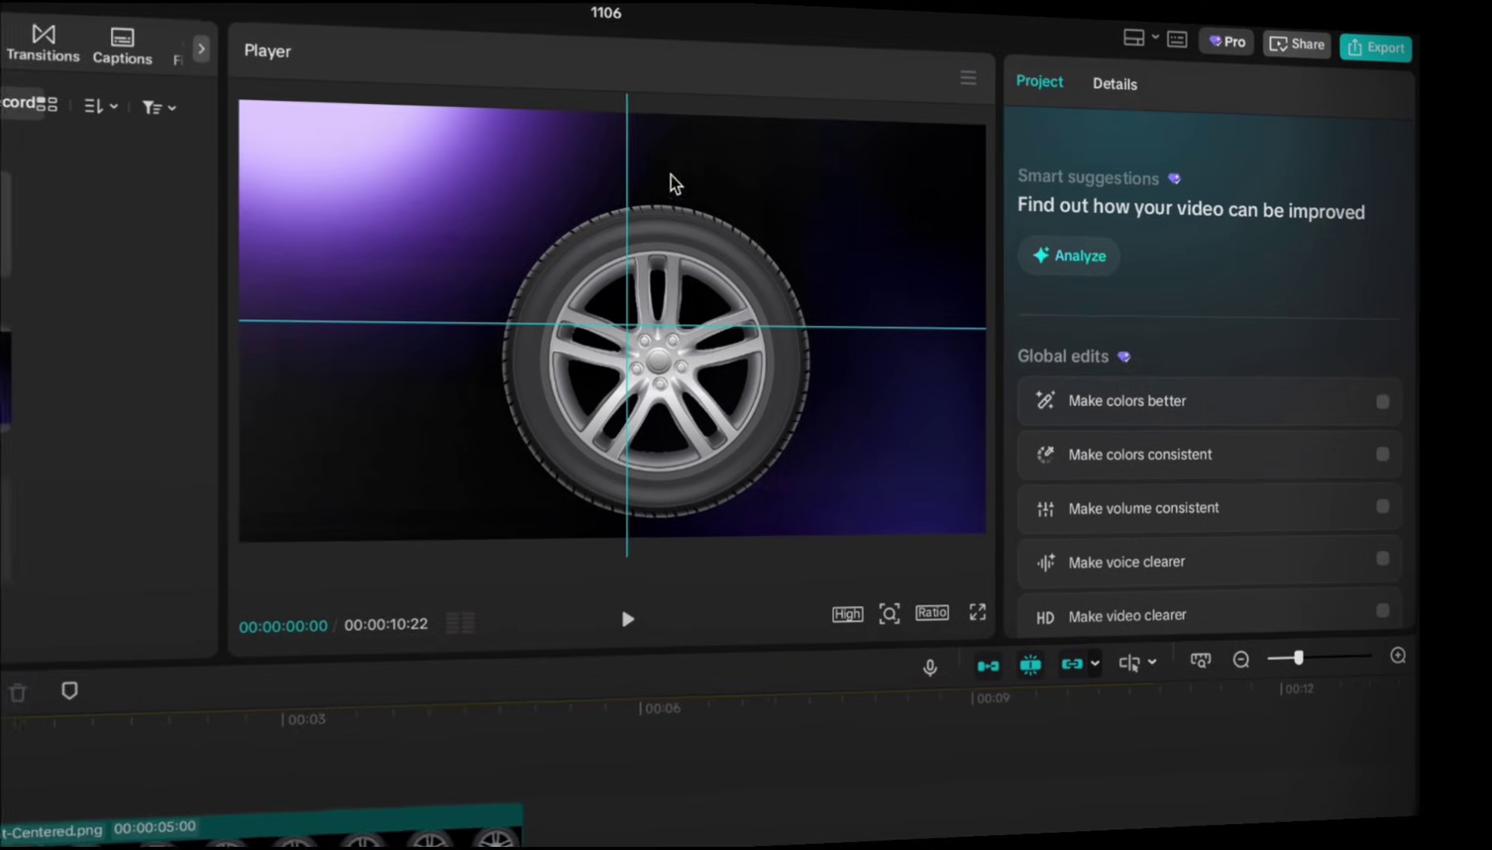
mouse_move(628, 180)
mouse_down()
mouse_move(538, 181)
mouse_move(634, 182)
mouse_up()
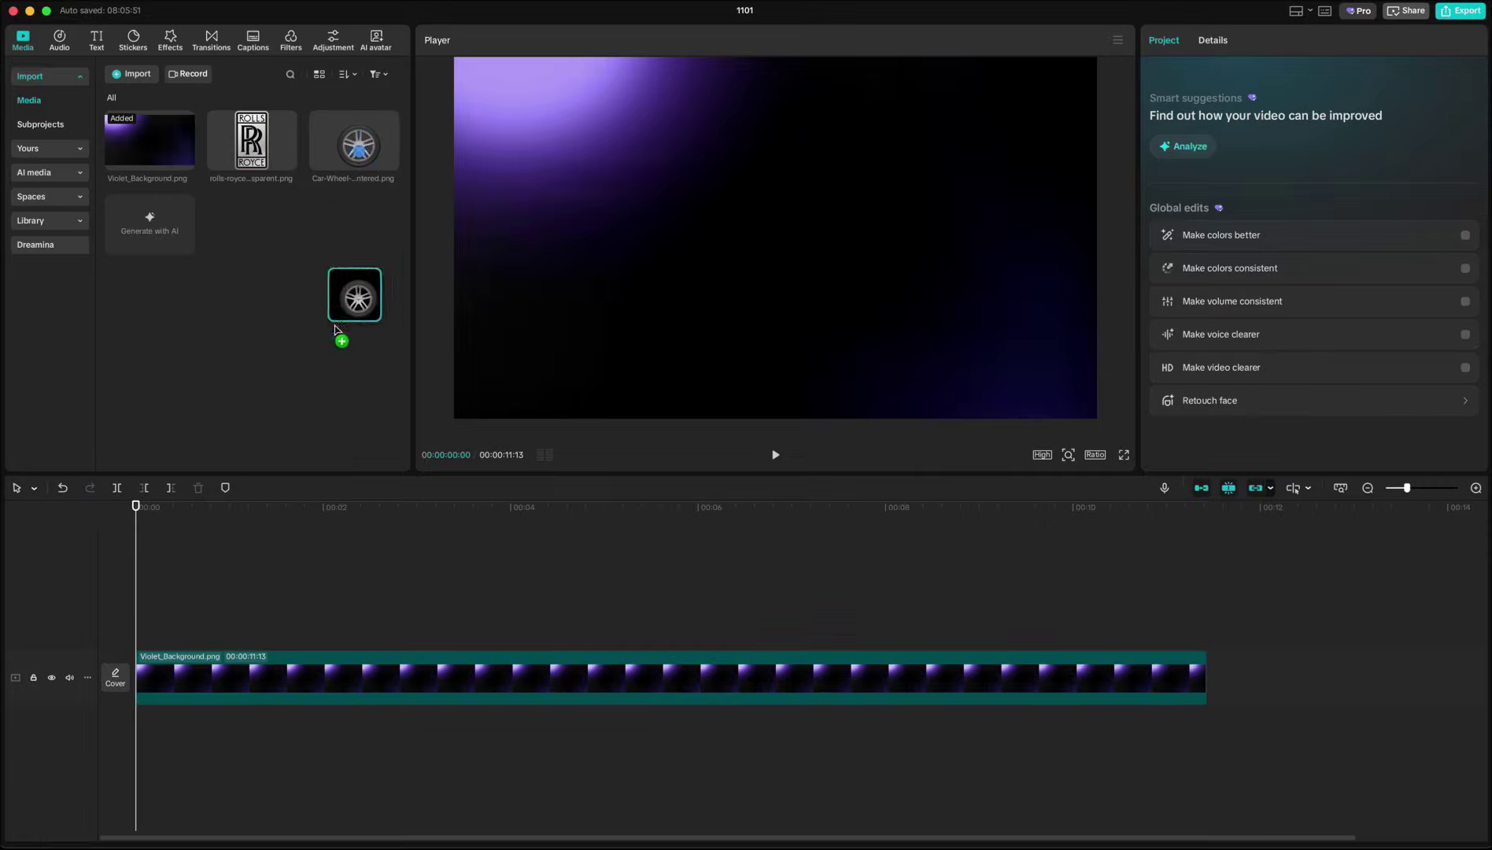
- Put the wheel image on a new track, scaled to 71% and extended to 00:00:08:20
drag(336, 330, 140, 623)
drag(955, 59, 905, 108)
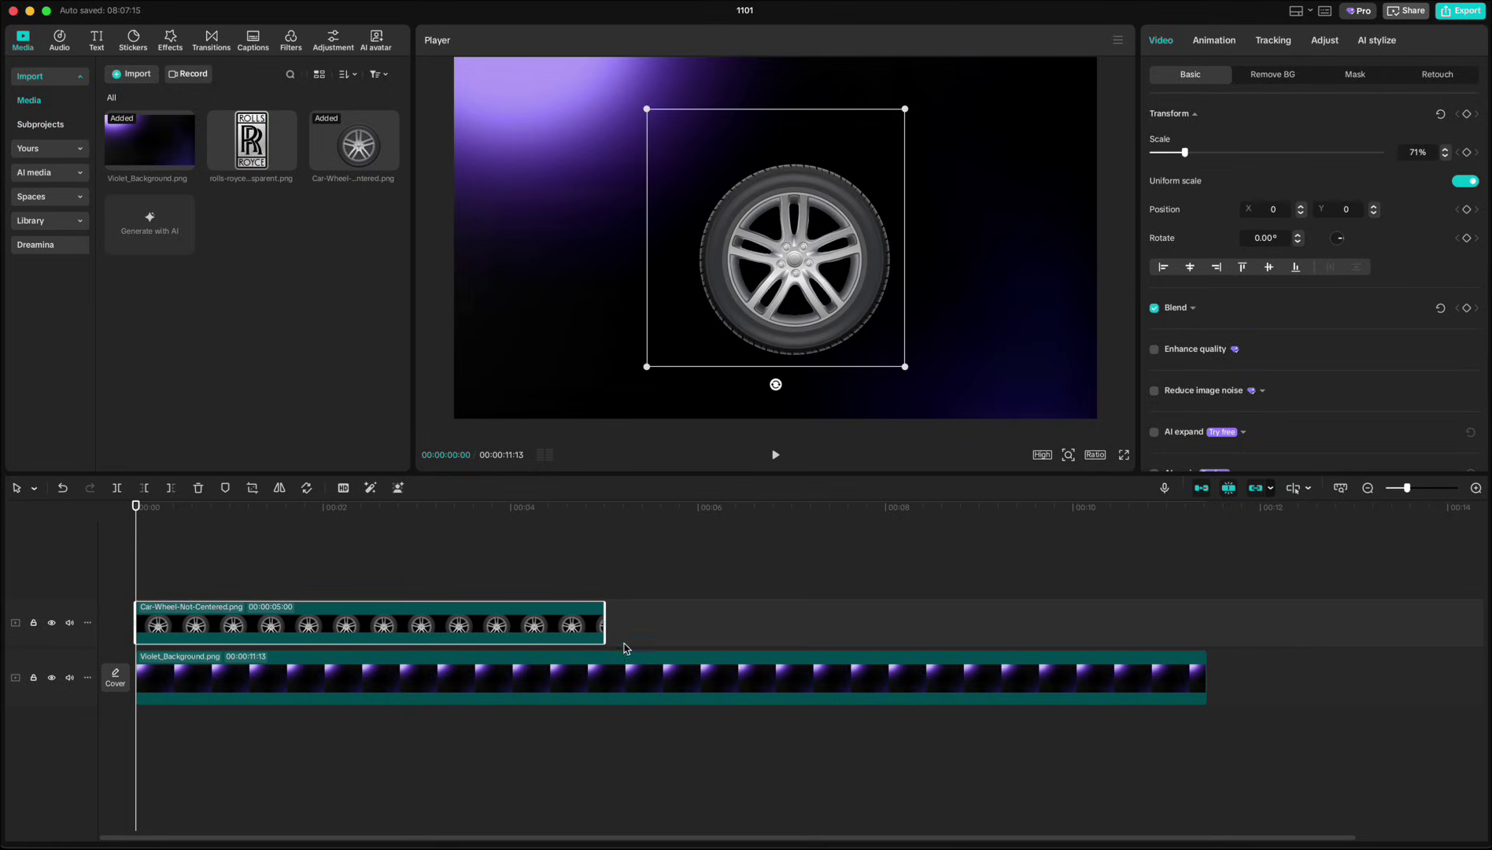
drag(603, 623, 949, 624)
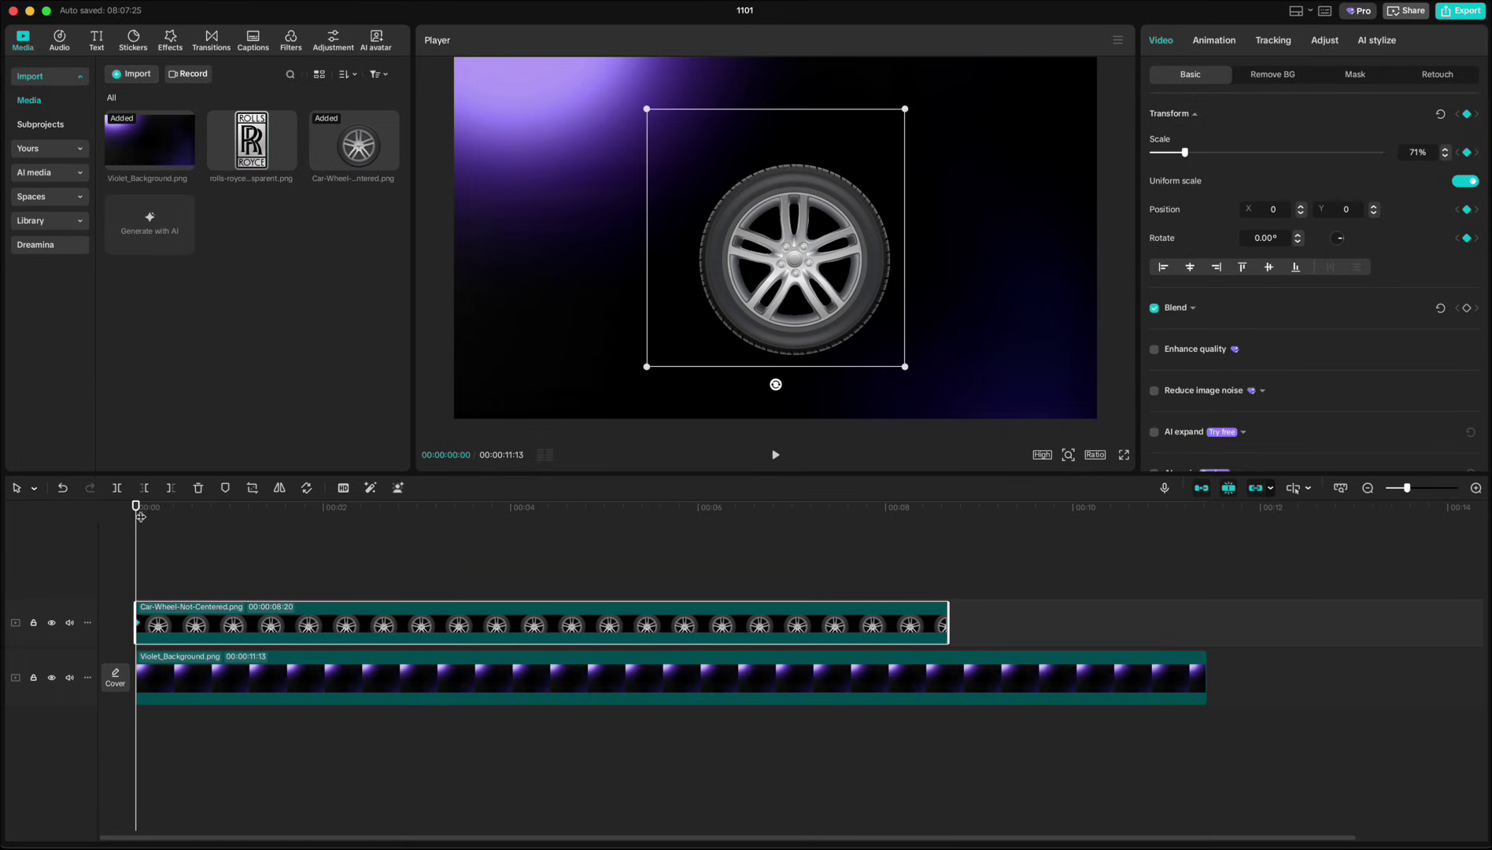
drag(242, 517, 801, 507)
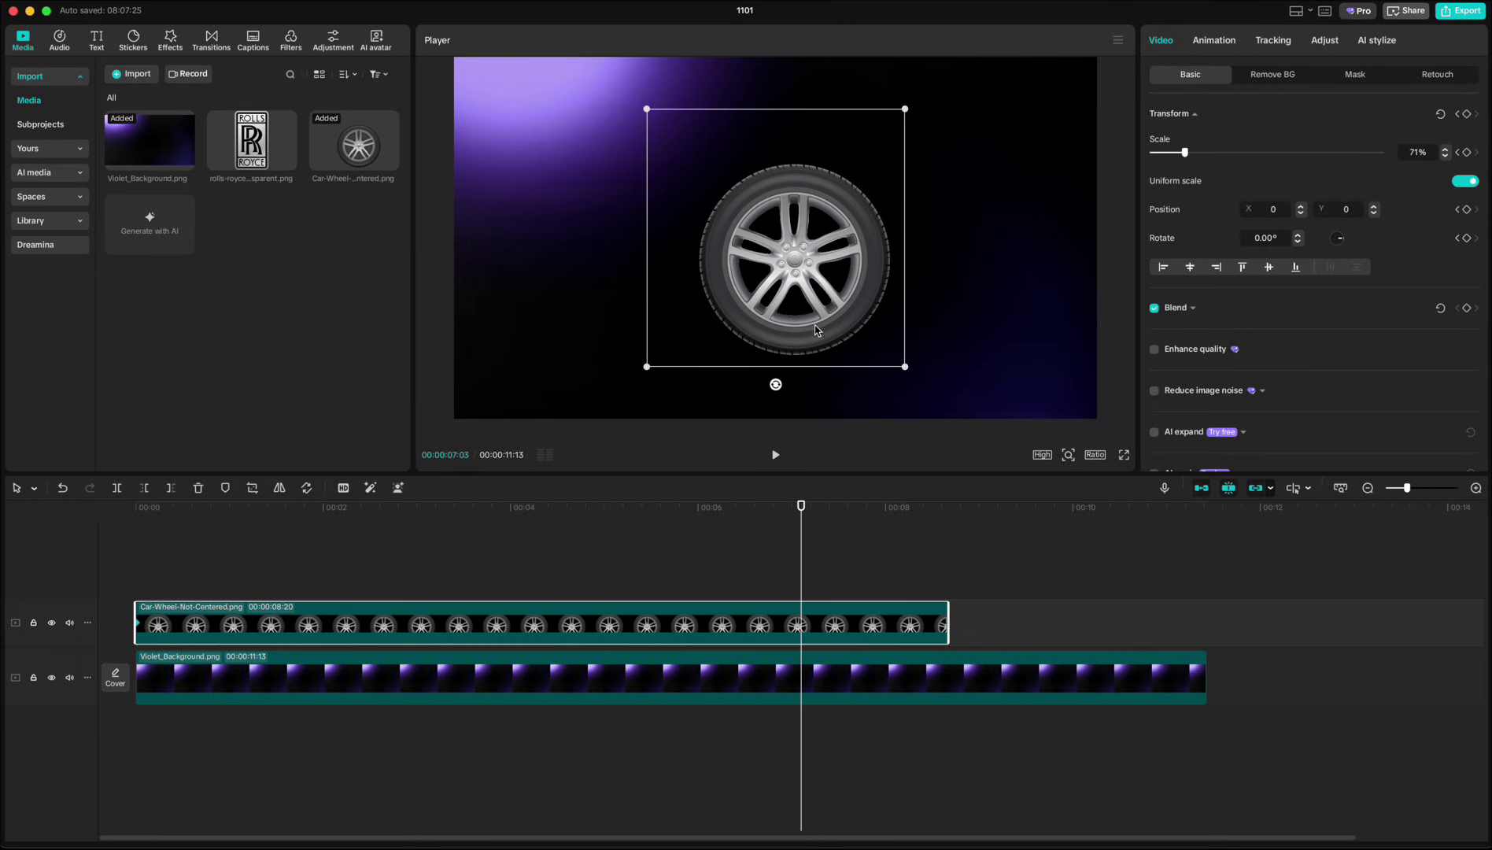
- Rotate the wheel to 311.70° and play the clip back from the start
mouse_move(1342, 239)
mouse_down()
mouse_move(1359, 249)
mouse_move(1330, 241)
mouse_up()
click(241, 540)
key(space)
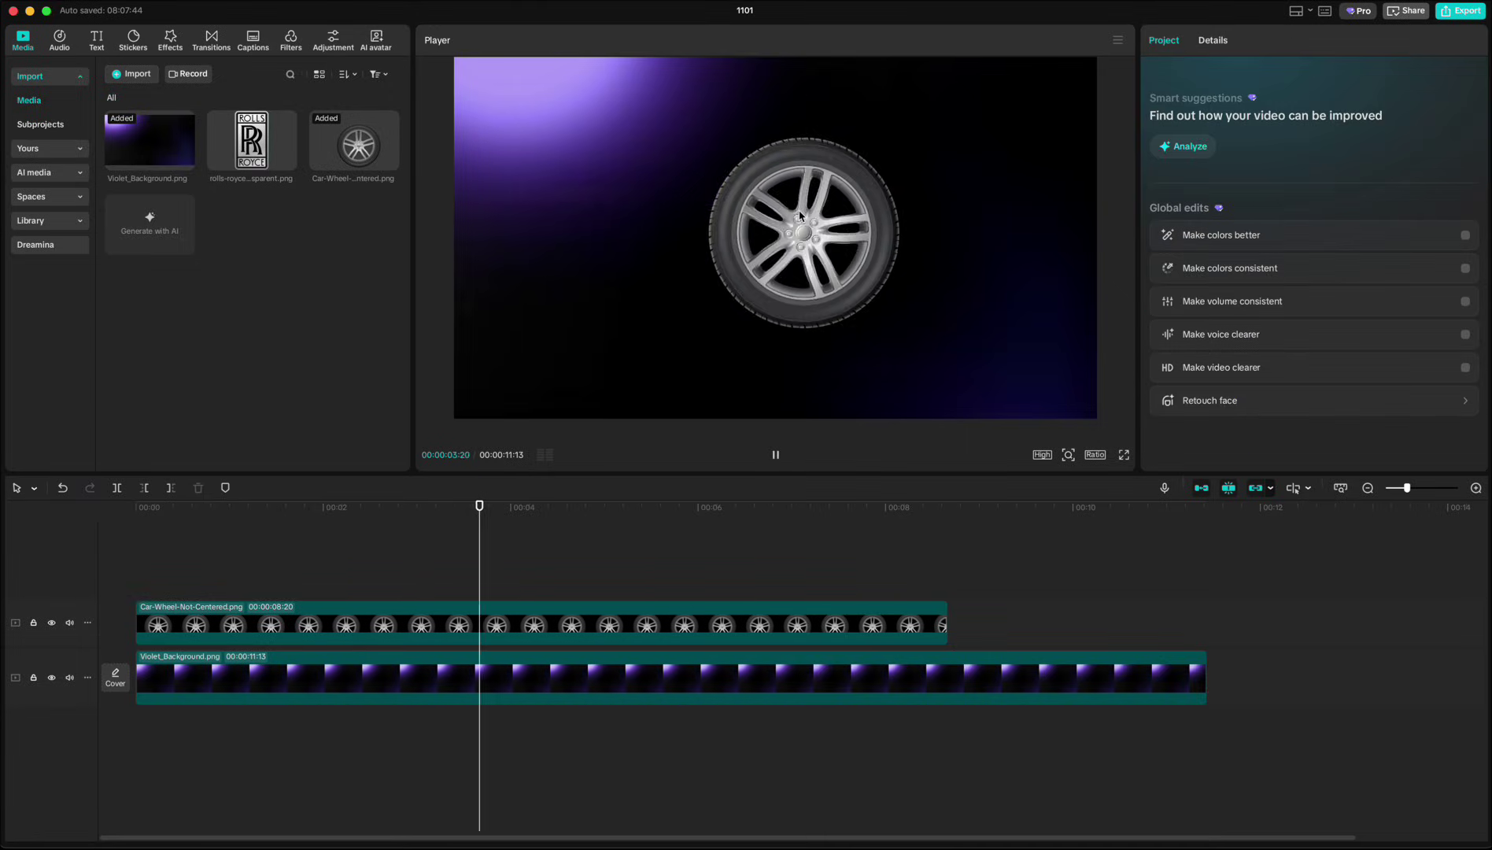
key(space)
drag(710, 507, 124, 558)
- With the wheel selected, add horizontal and vertical guides crossing the frame centre
click(198, 617)
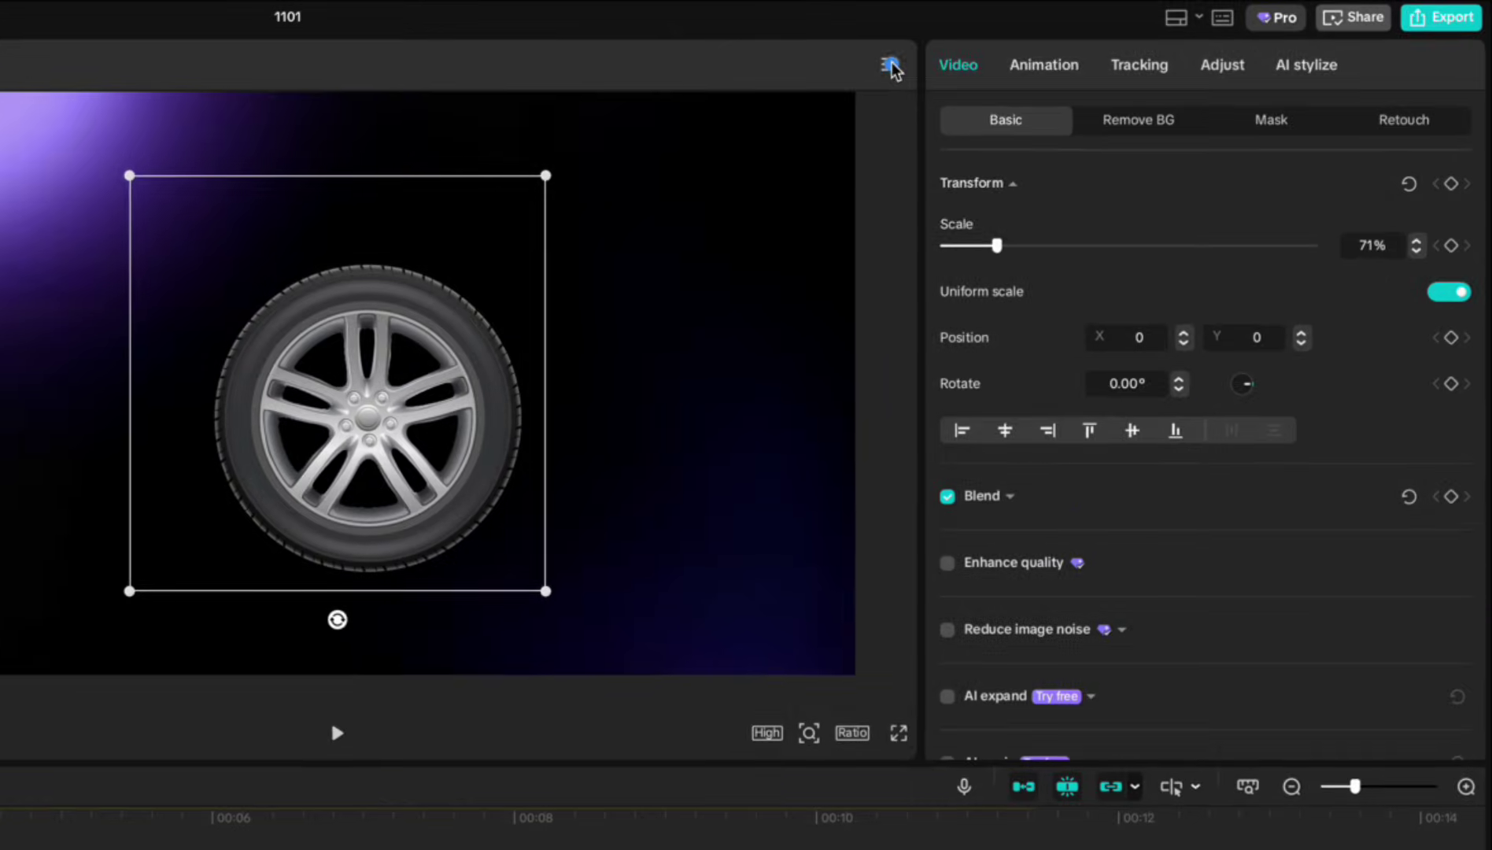
click(1117, 40)
mouse_move(942, 124)
click(1163, 119)
click(890, 65)
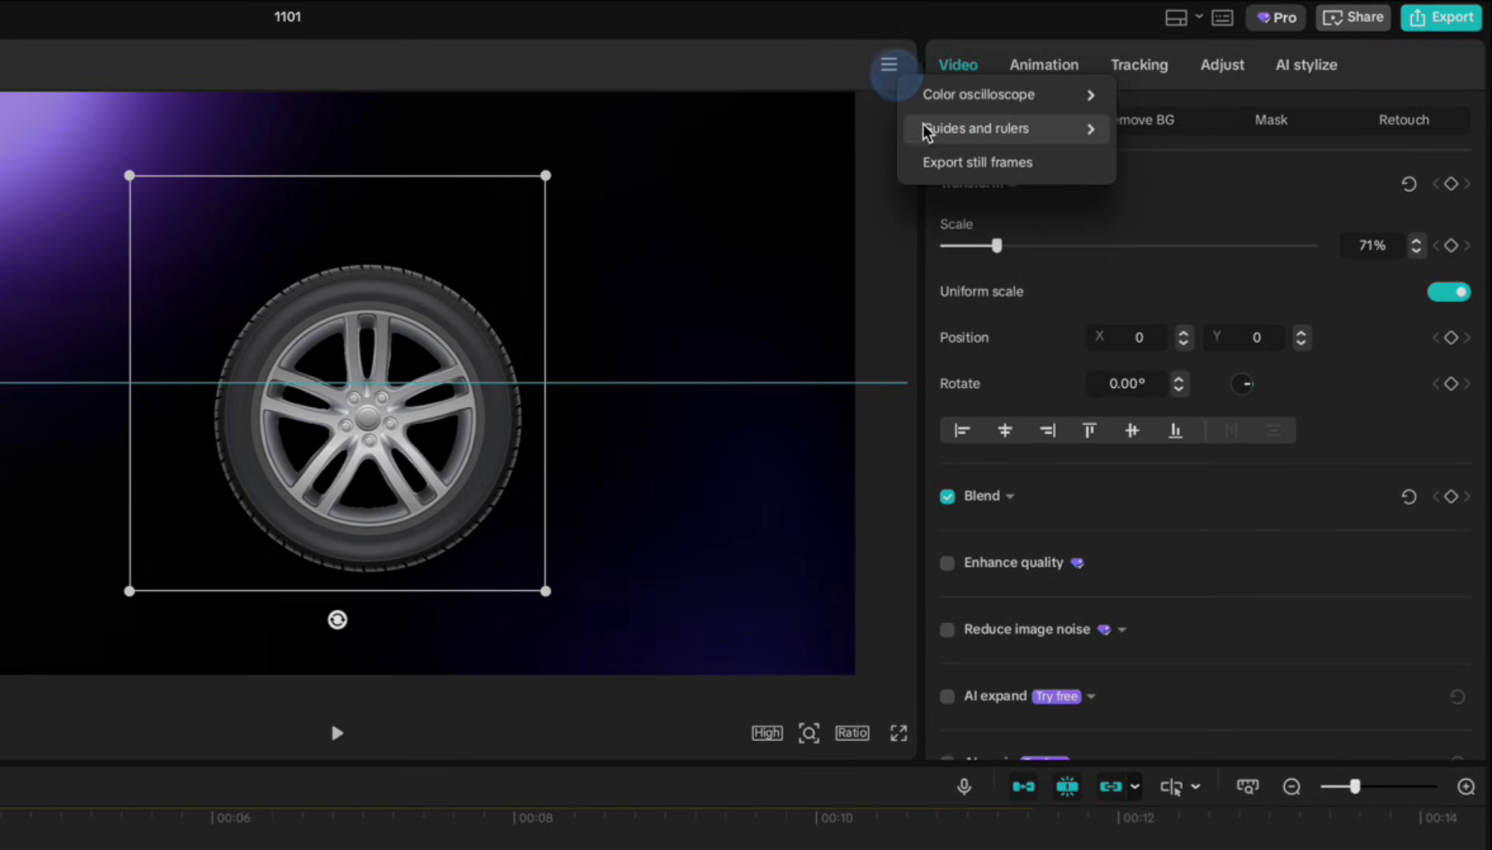
mouse_move(1086, 130)
click(1174, 159)
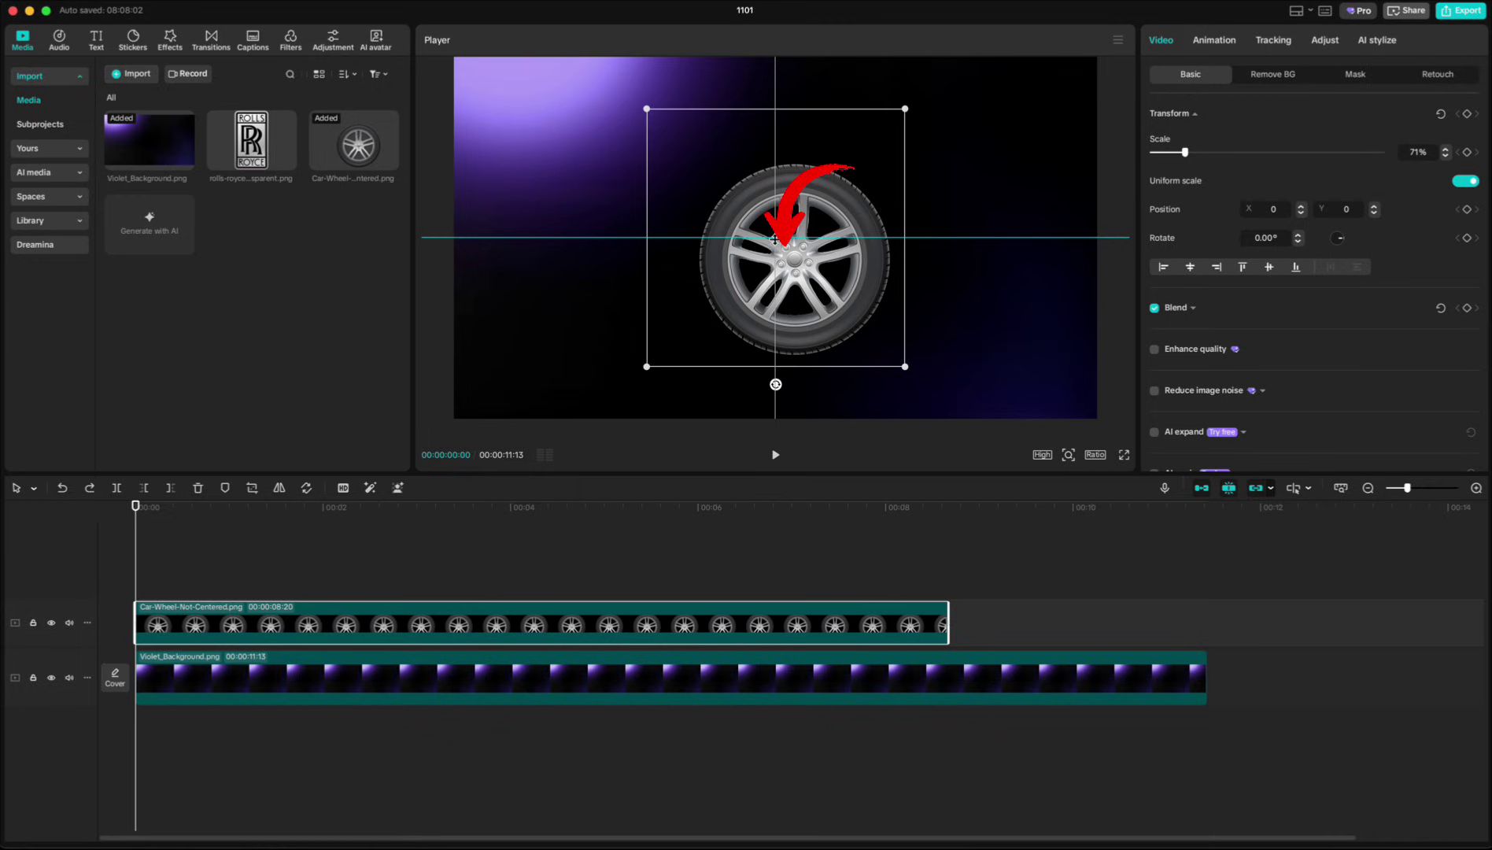
- Zoom in and move the wheel to X -116, Y 127 so its hub sits on the crosshair
click(1068, 455)
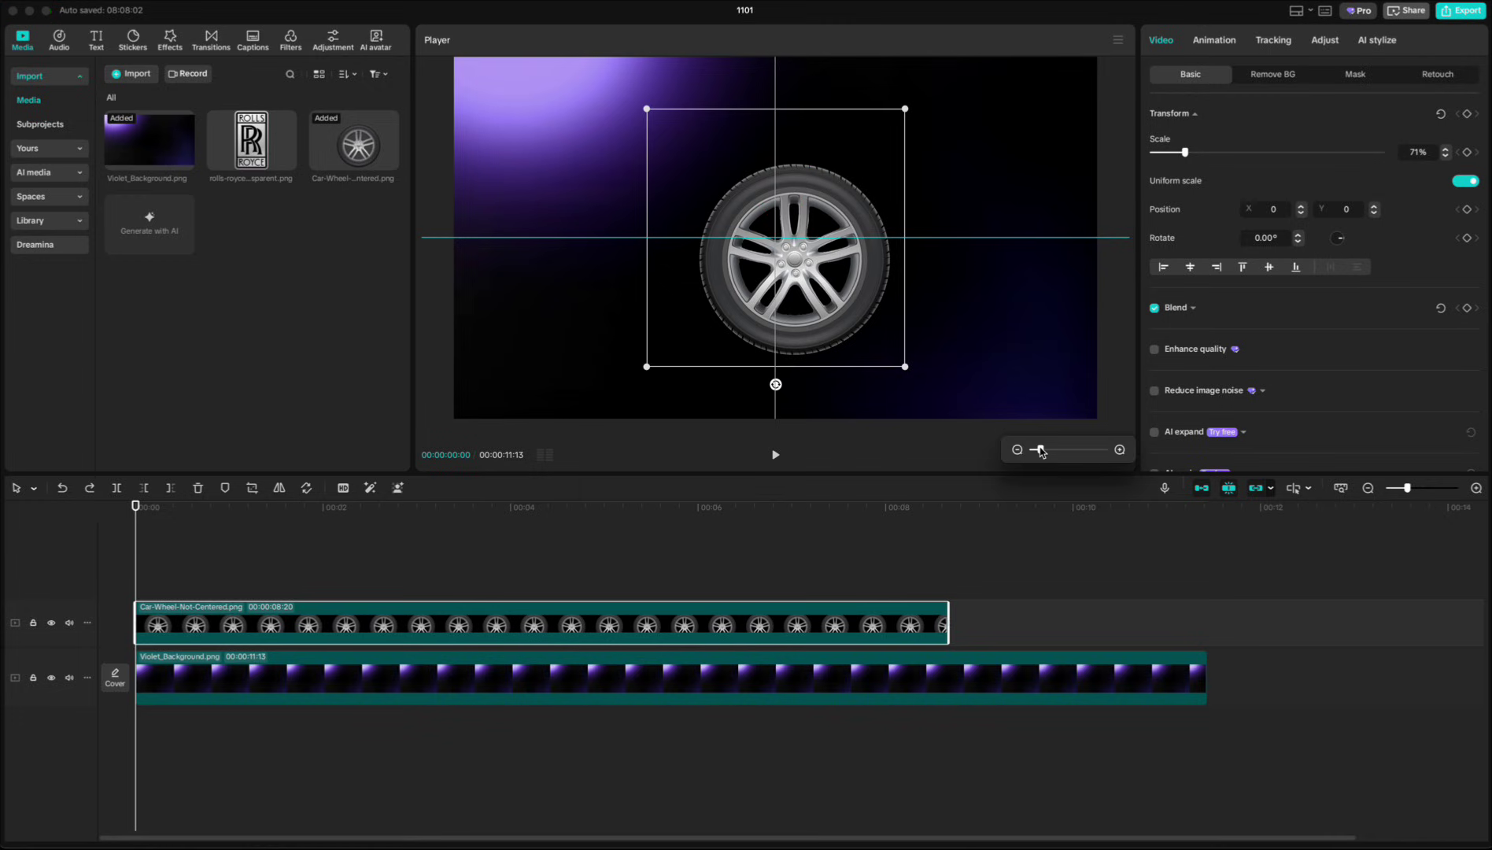
drag(1040, 450, 1107, 450)
drag(944, 392, 873, 322)
mouse_move(1067, 461)
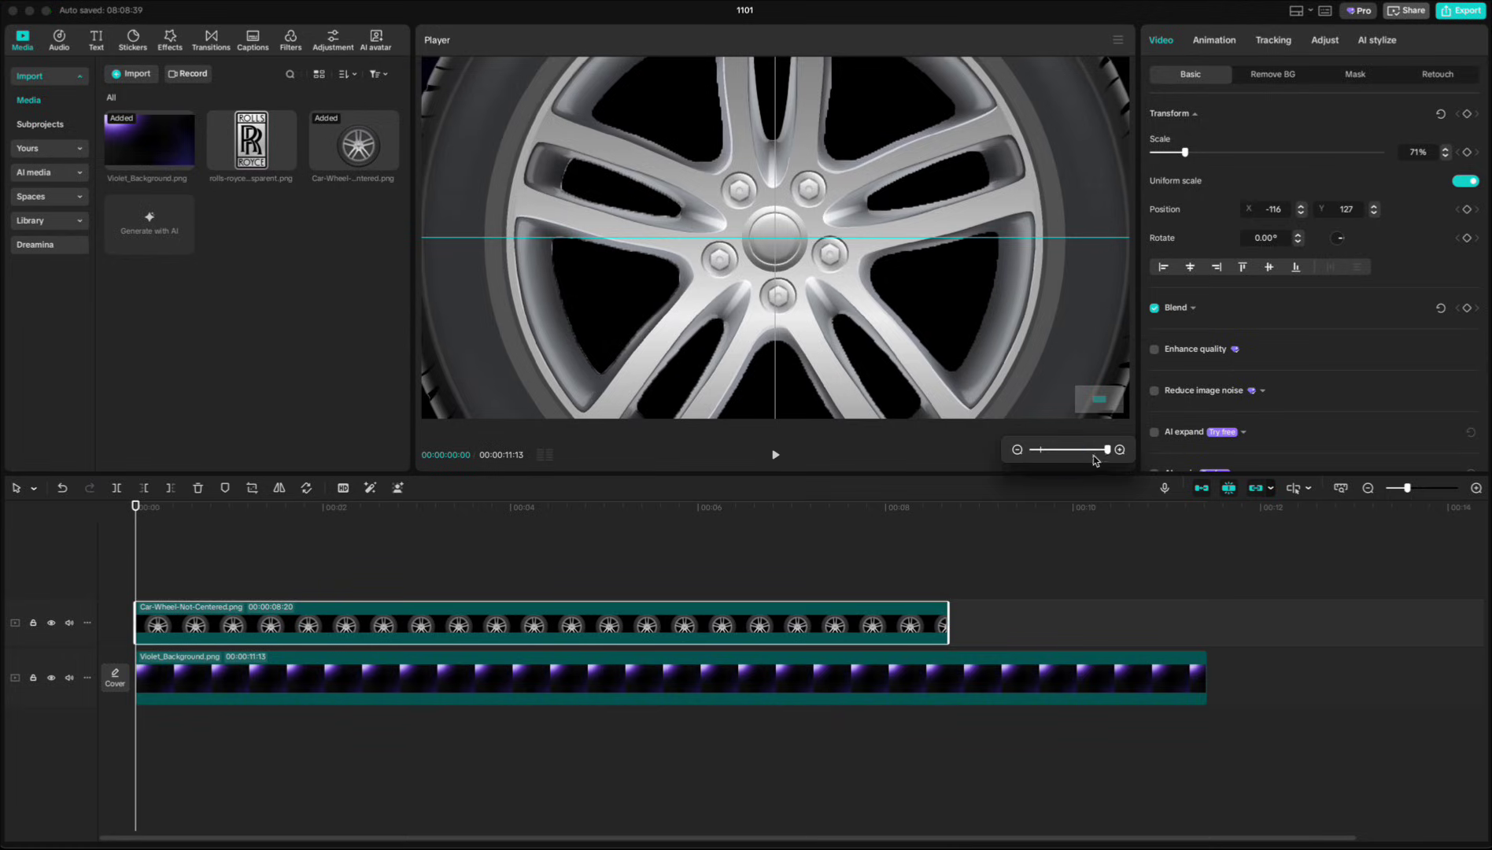
drag(1105, 451, 1043, 451)
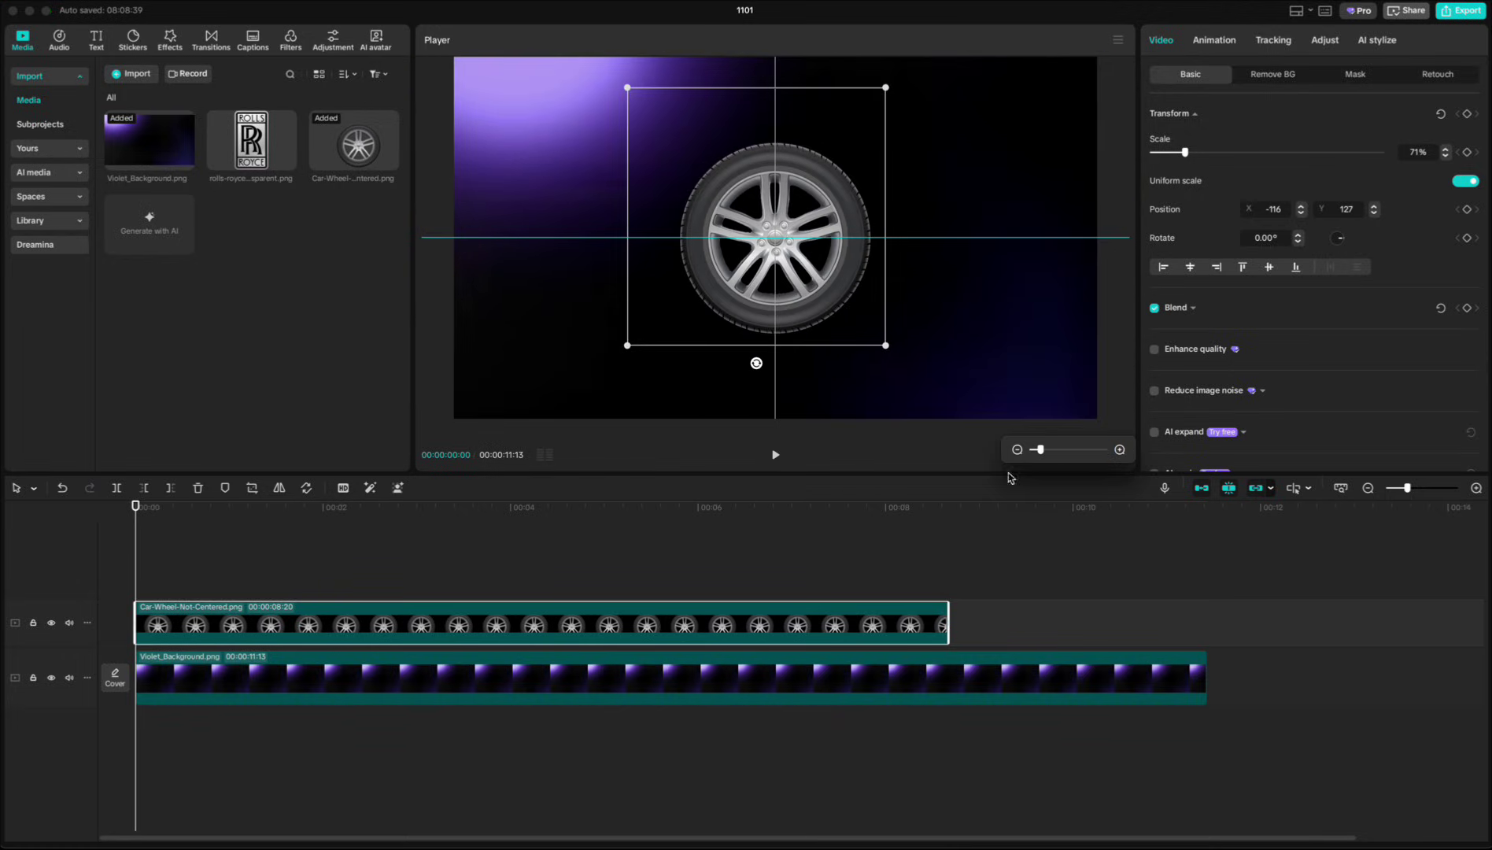
- Make the wheel a compound clip and keyframe its rotation from 0° to 717.34° at about five seconds
right_click(336, 624)
click(362, 544)
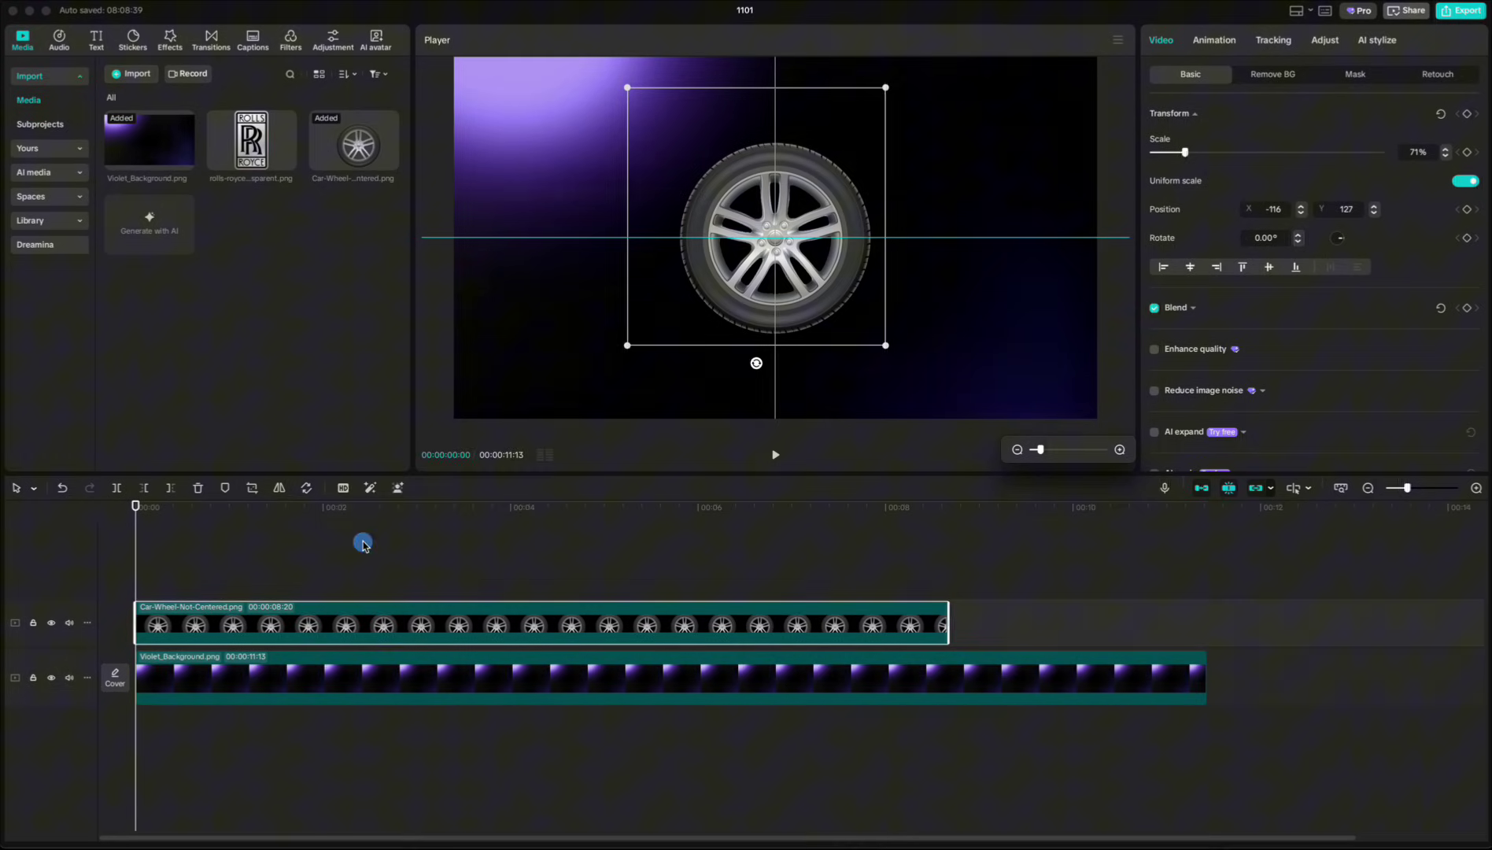
click(1466, 114)
drag(138, 511, 609, 530)
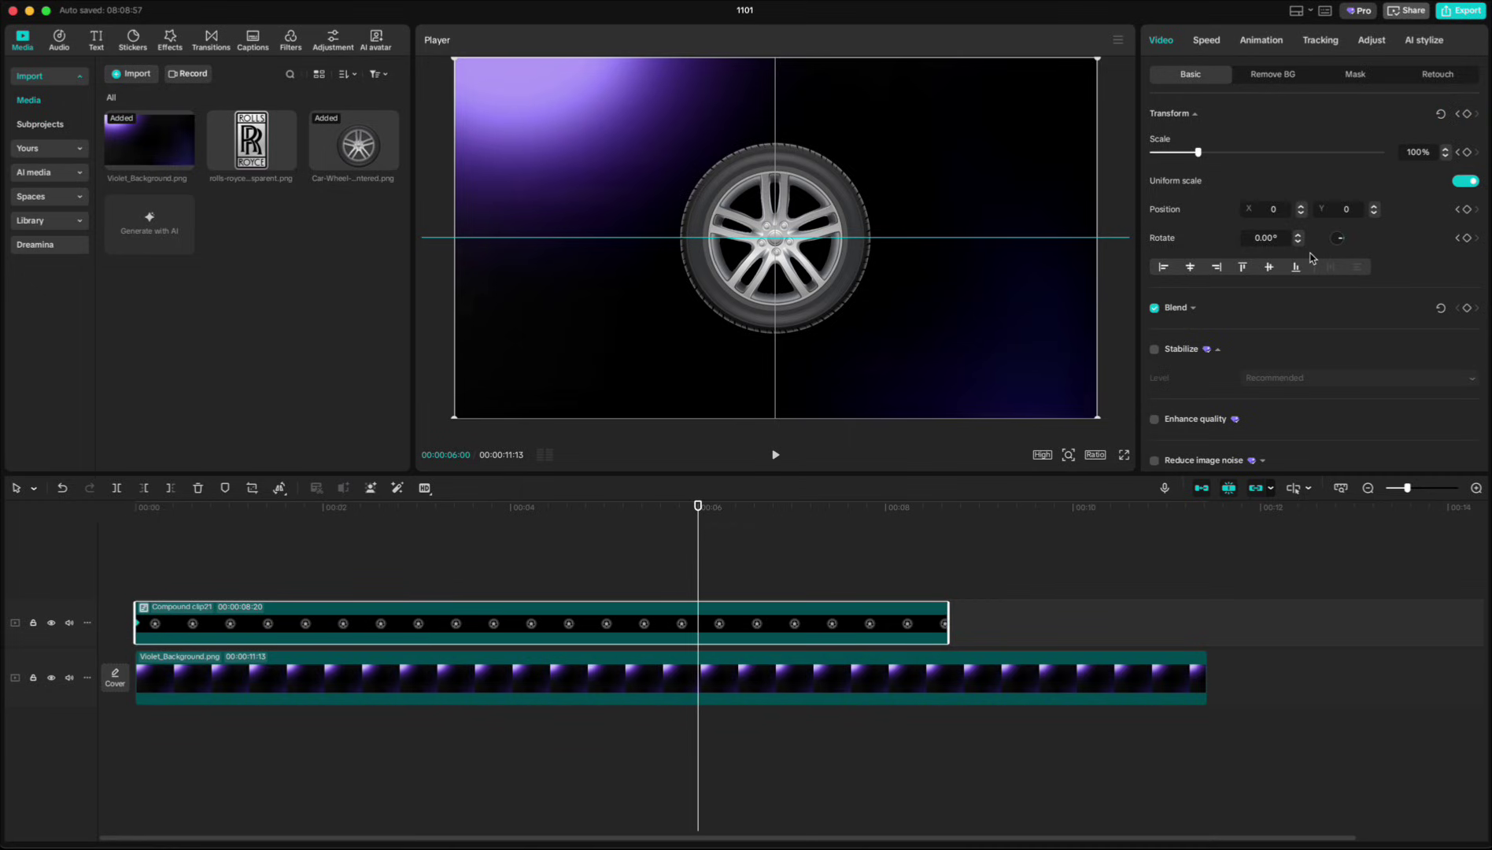
drag(1341, 244, 1370, 254)
click(637, 552)
key(Home)
key(space)
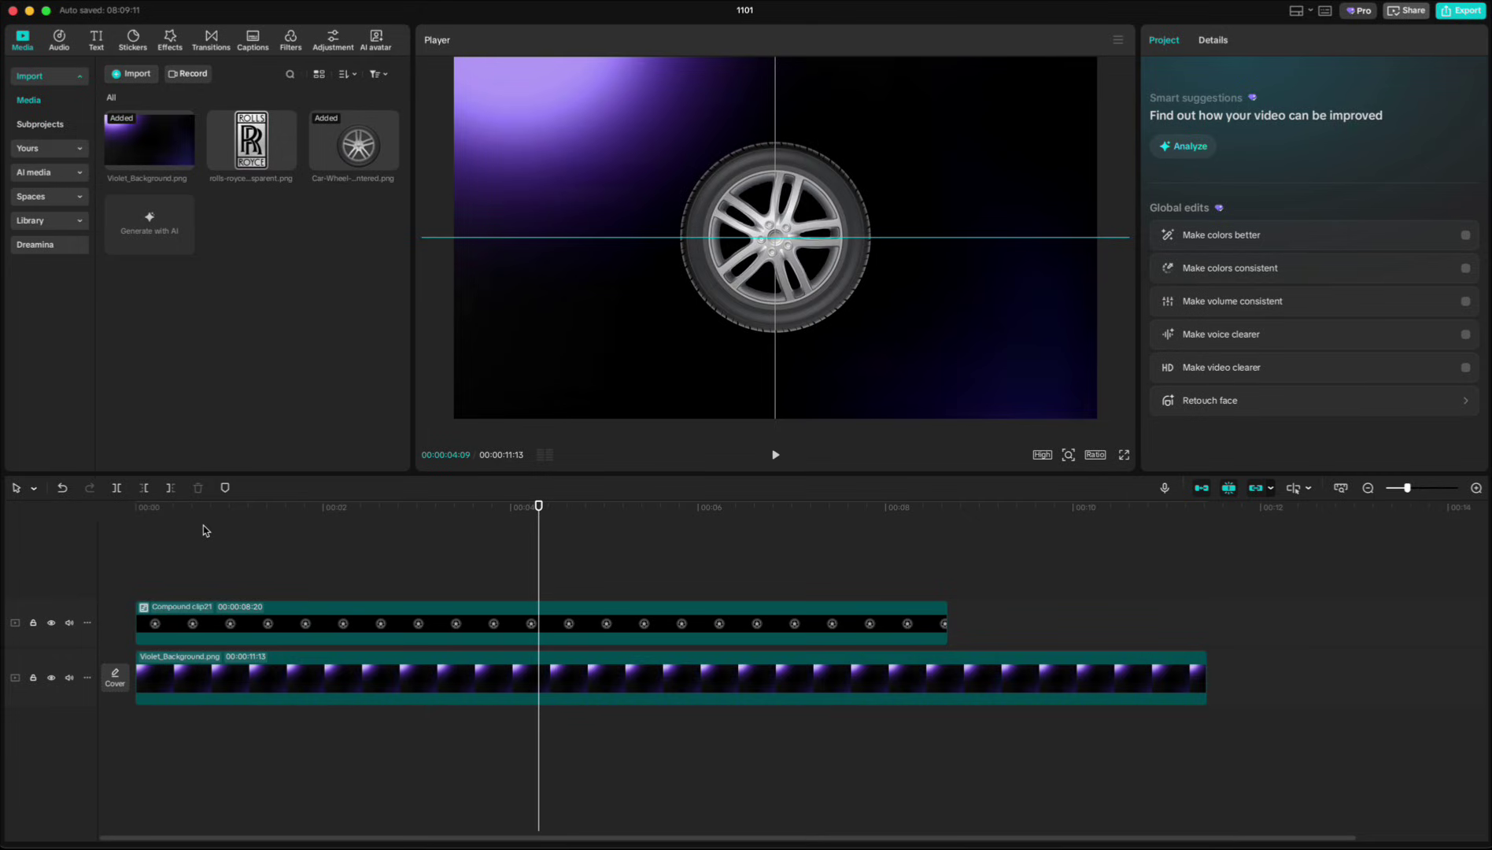
- Apply the Cubic Ease preset to the wheel's spin keyframe and play the eased spin
click(605, 625)
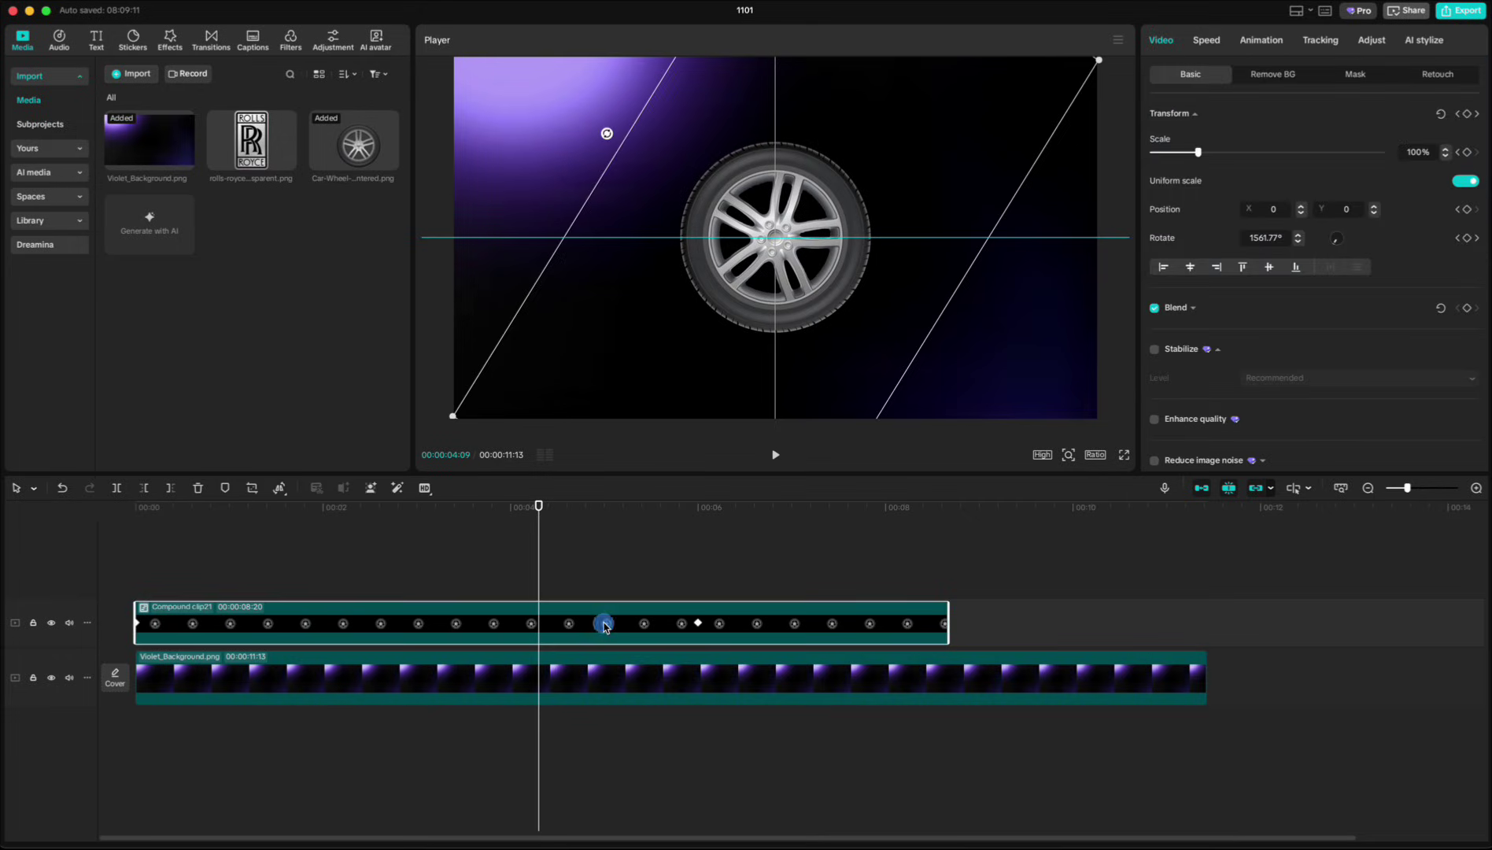
right_click(698, 624)
click(733, 721)
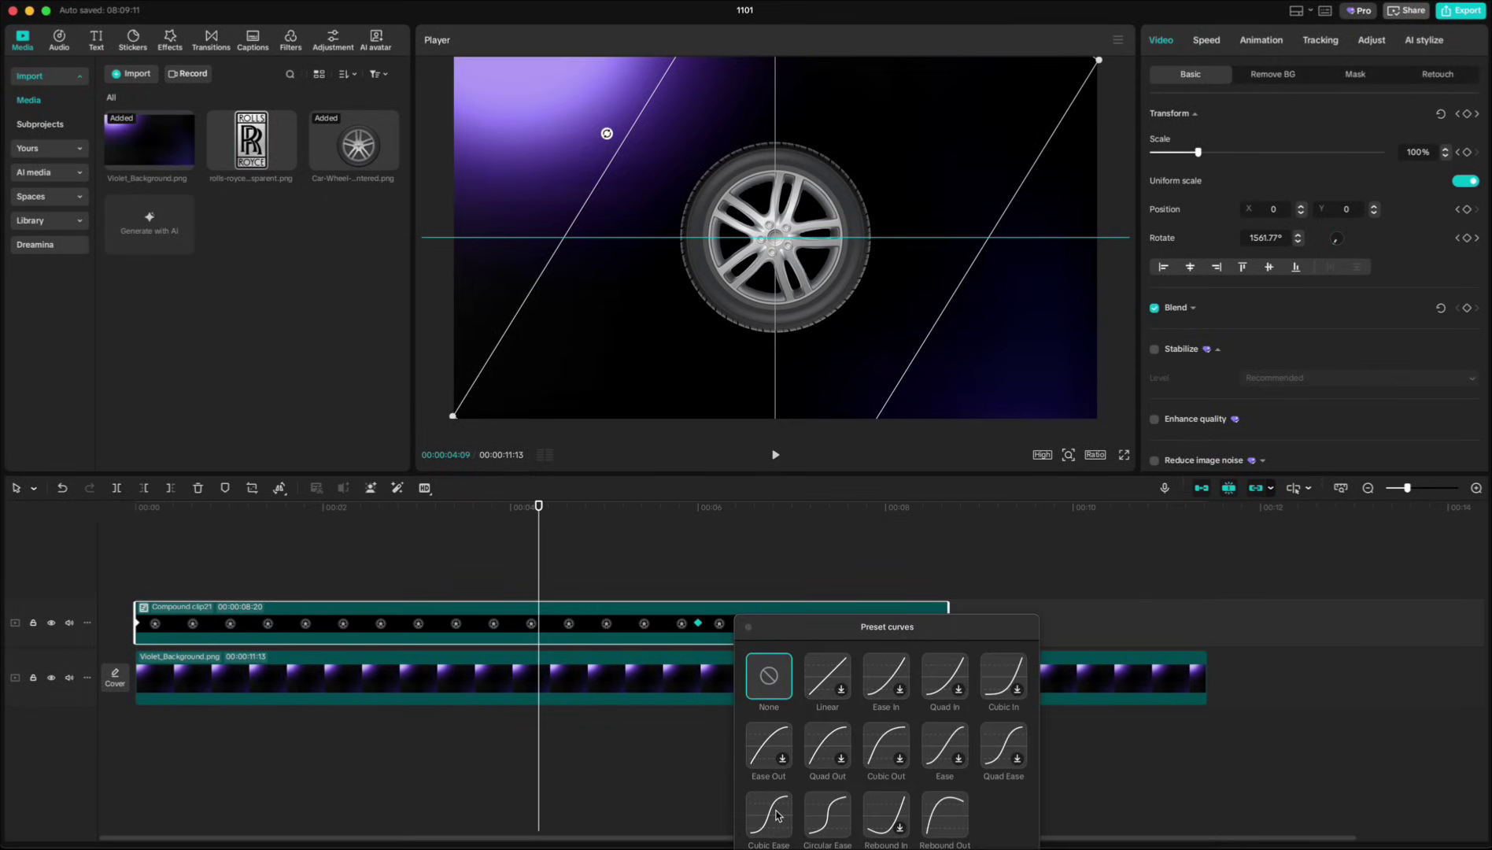
click(775, 816)
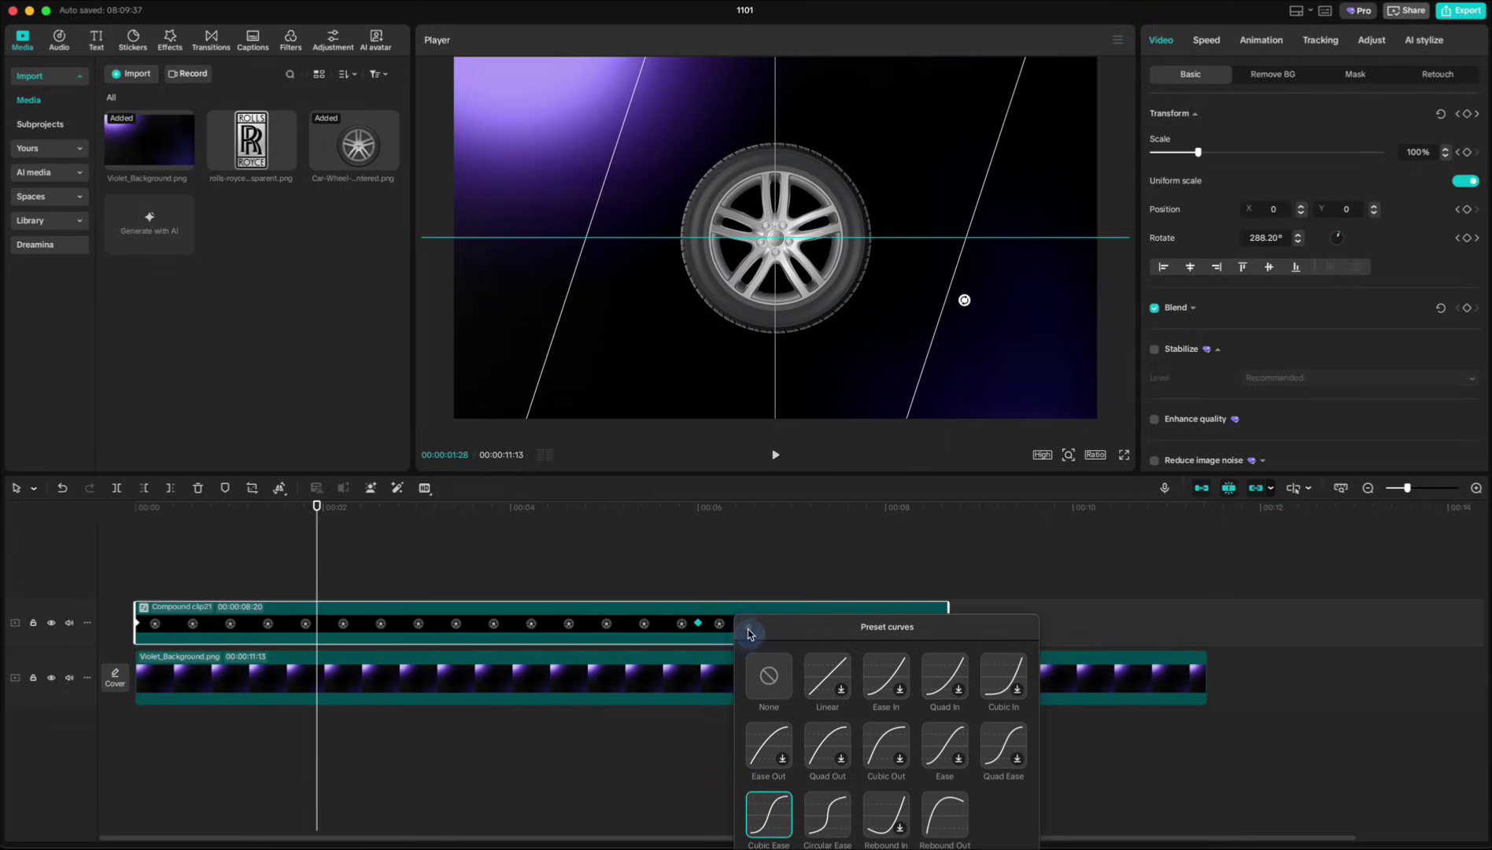
click(747, 630)
click(305, 513)
key(Home)
key(space)
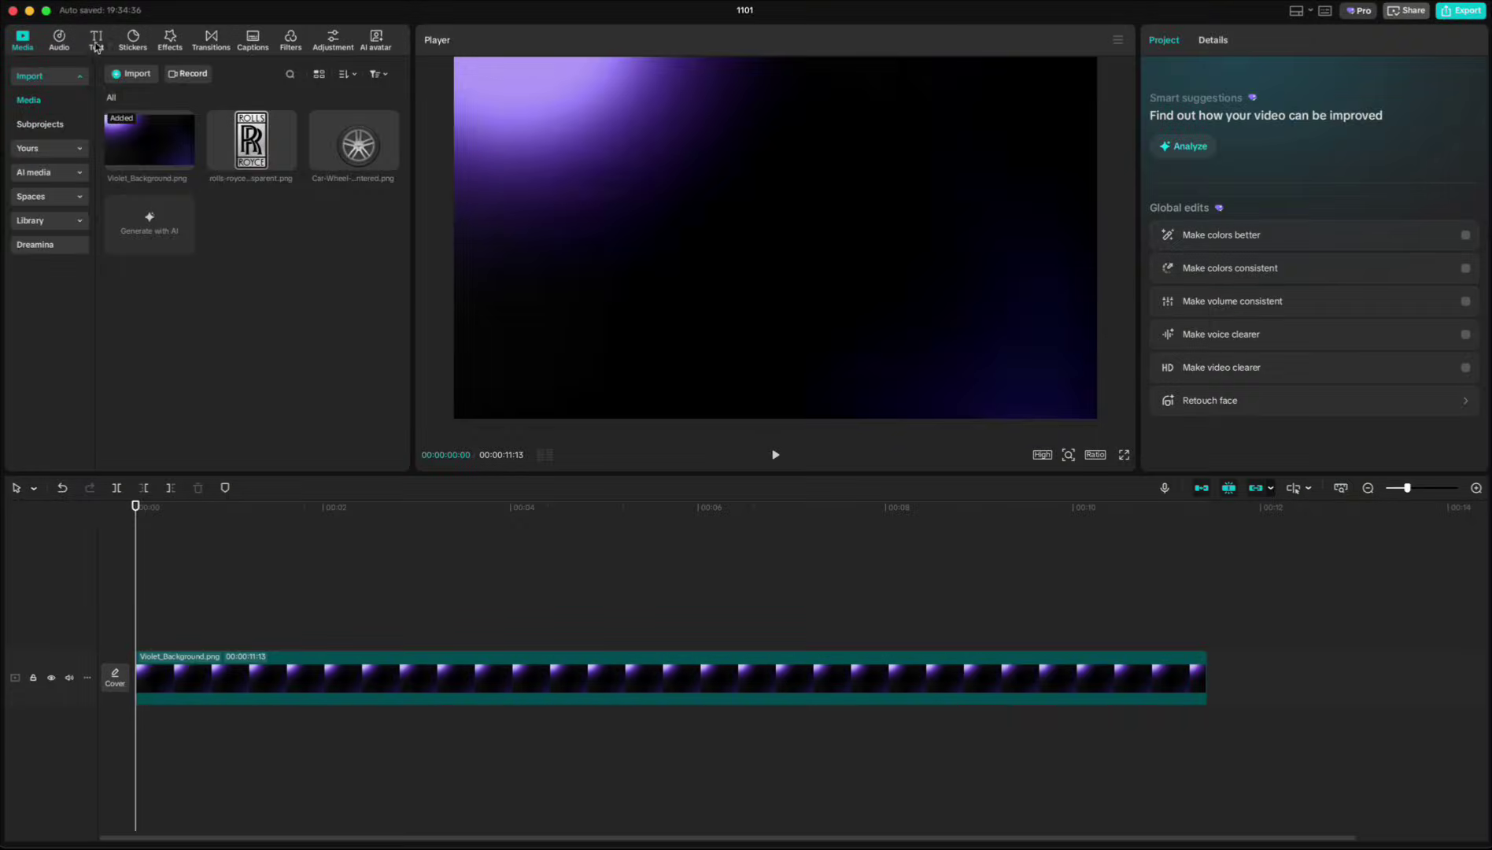
- Add an enlarged "O" text in RedHat-Lt as a ring lasting about ten seconds
click(95, 45)
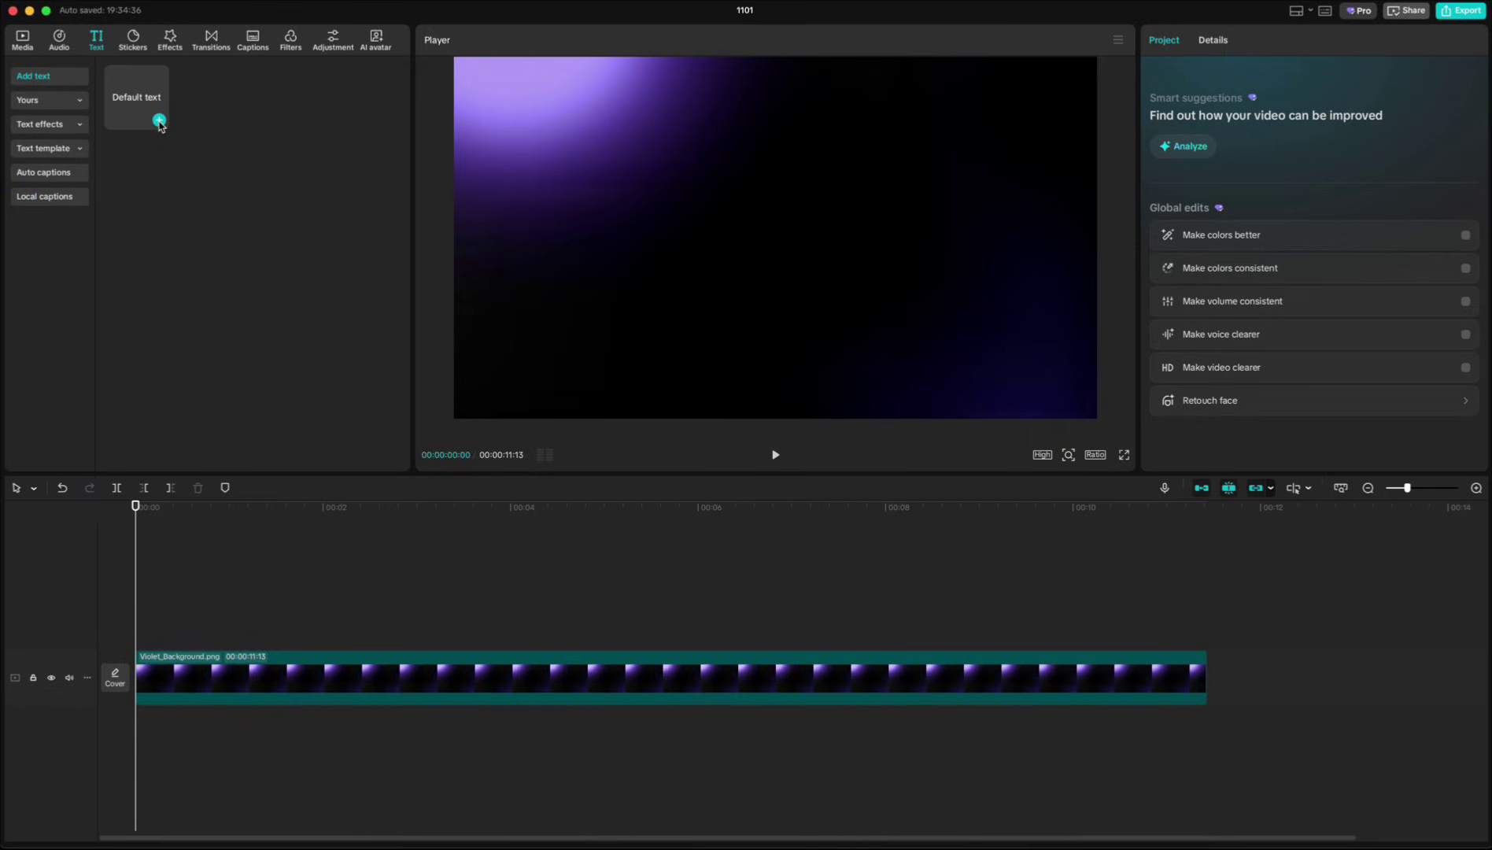
click(159, 121)
click(1232, 110)
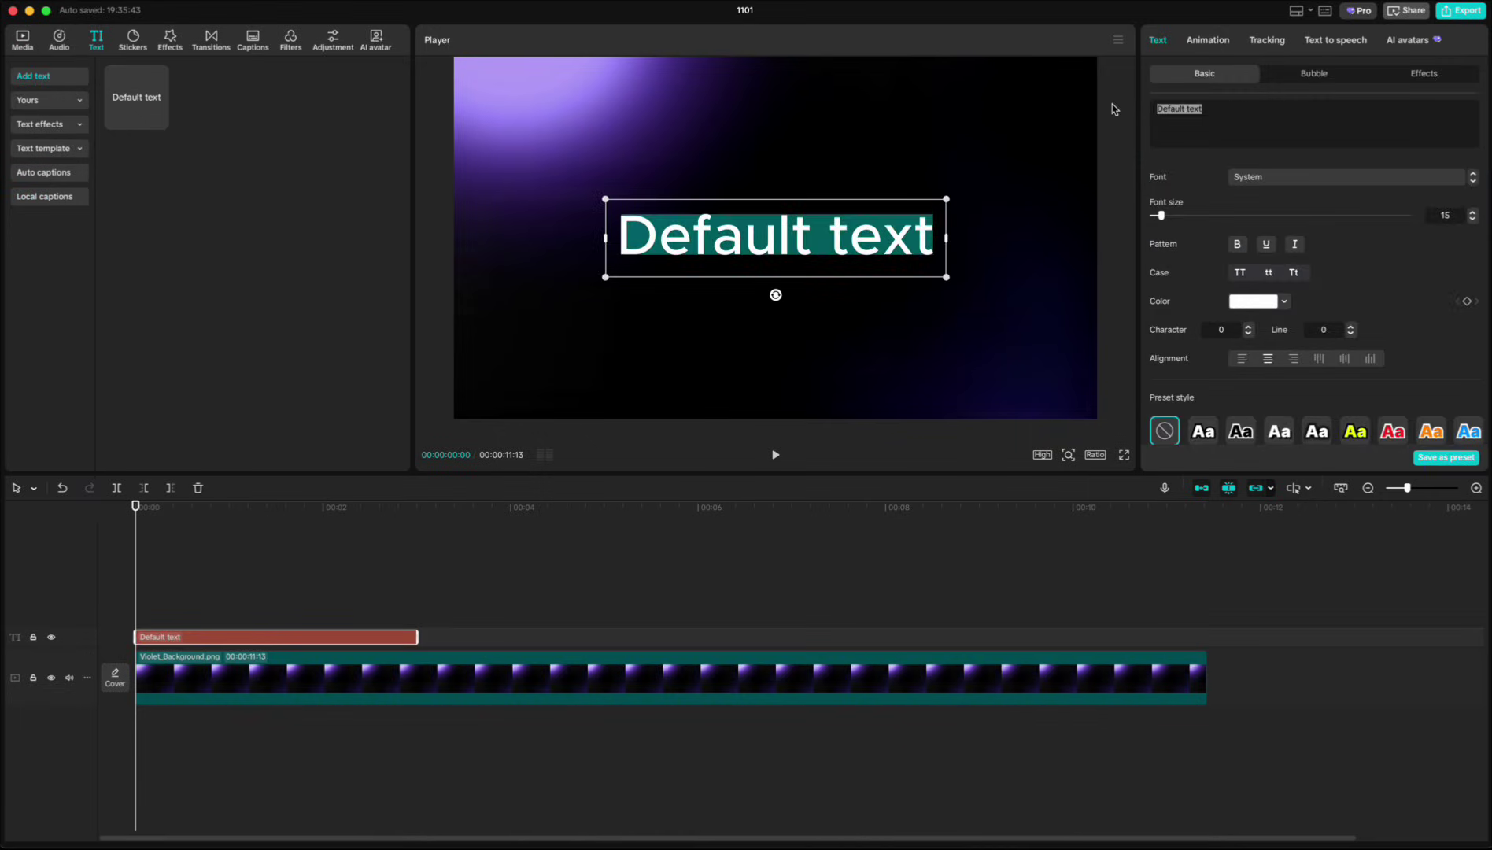
text(O)
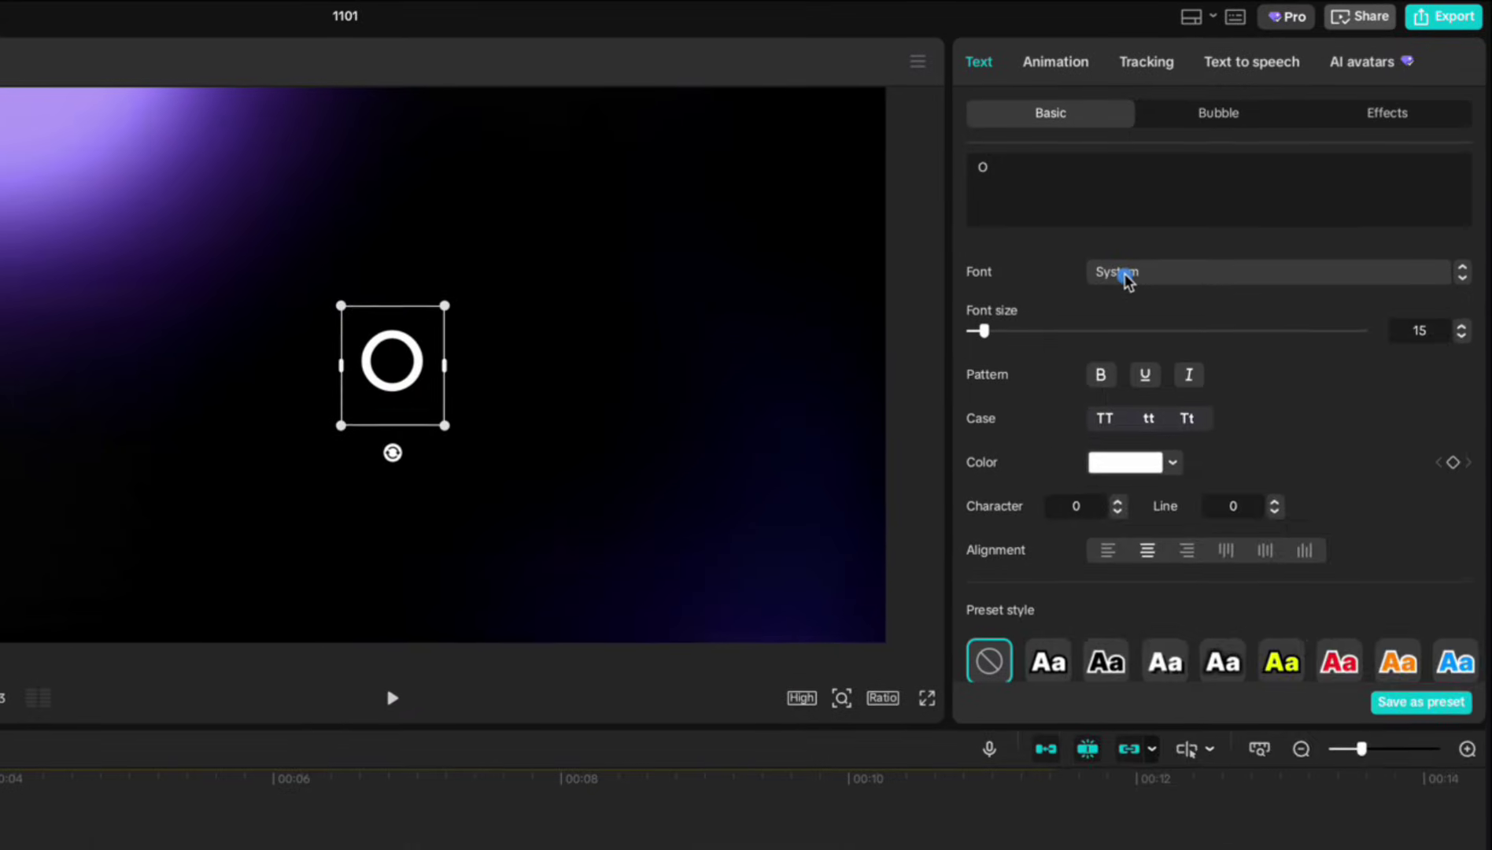
click(1253, 180)
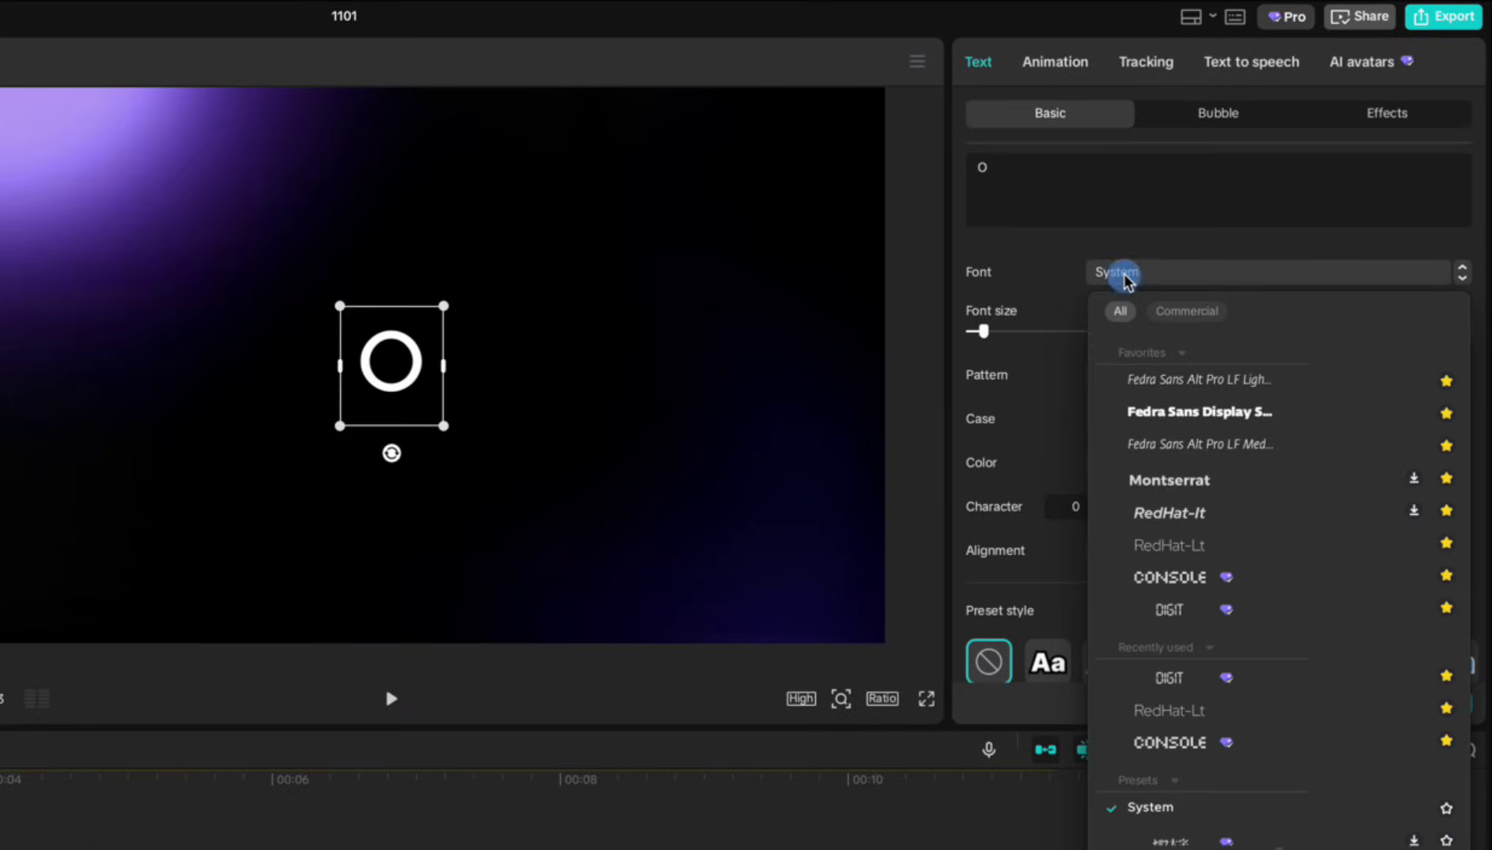
click(1163, 547)
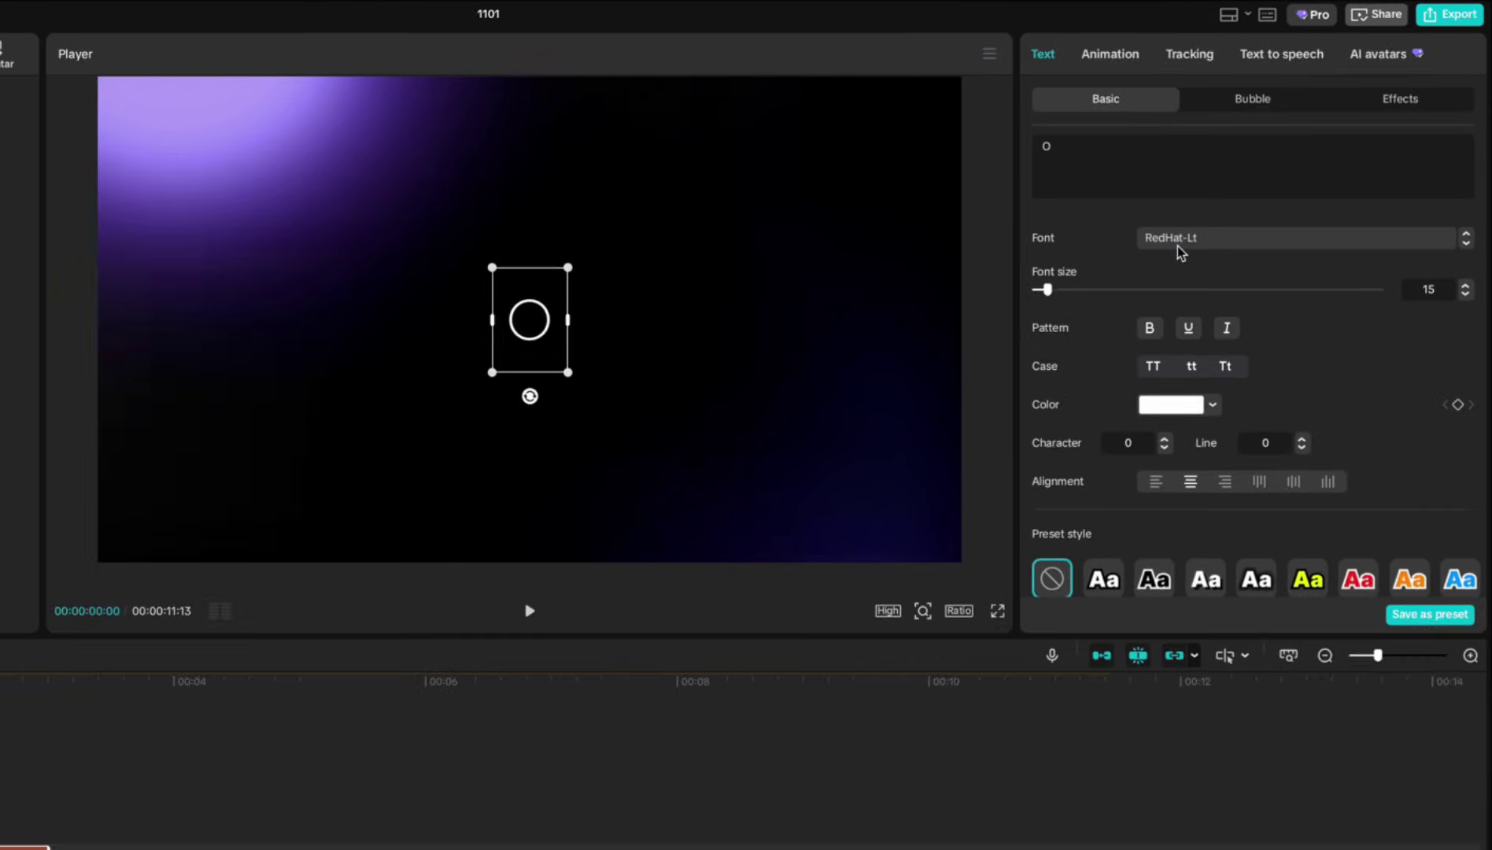
drag(568, 268, 801, 134)
drag(418, 637, 1076, 629)
- Colour the ring dark grey and paste a duplicate on a new track coloured 00FF19 green
click(1279, 302)
drag(1194, 324, 1187, 395)
click(1374, 253)
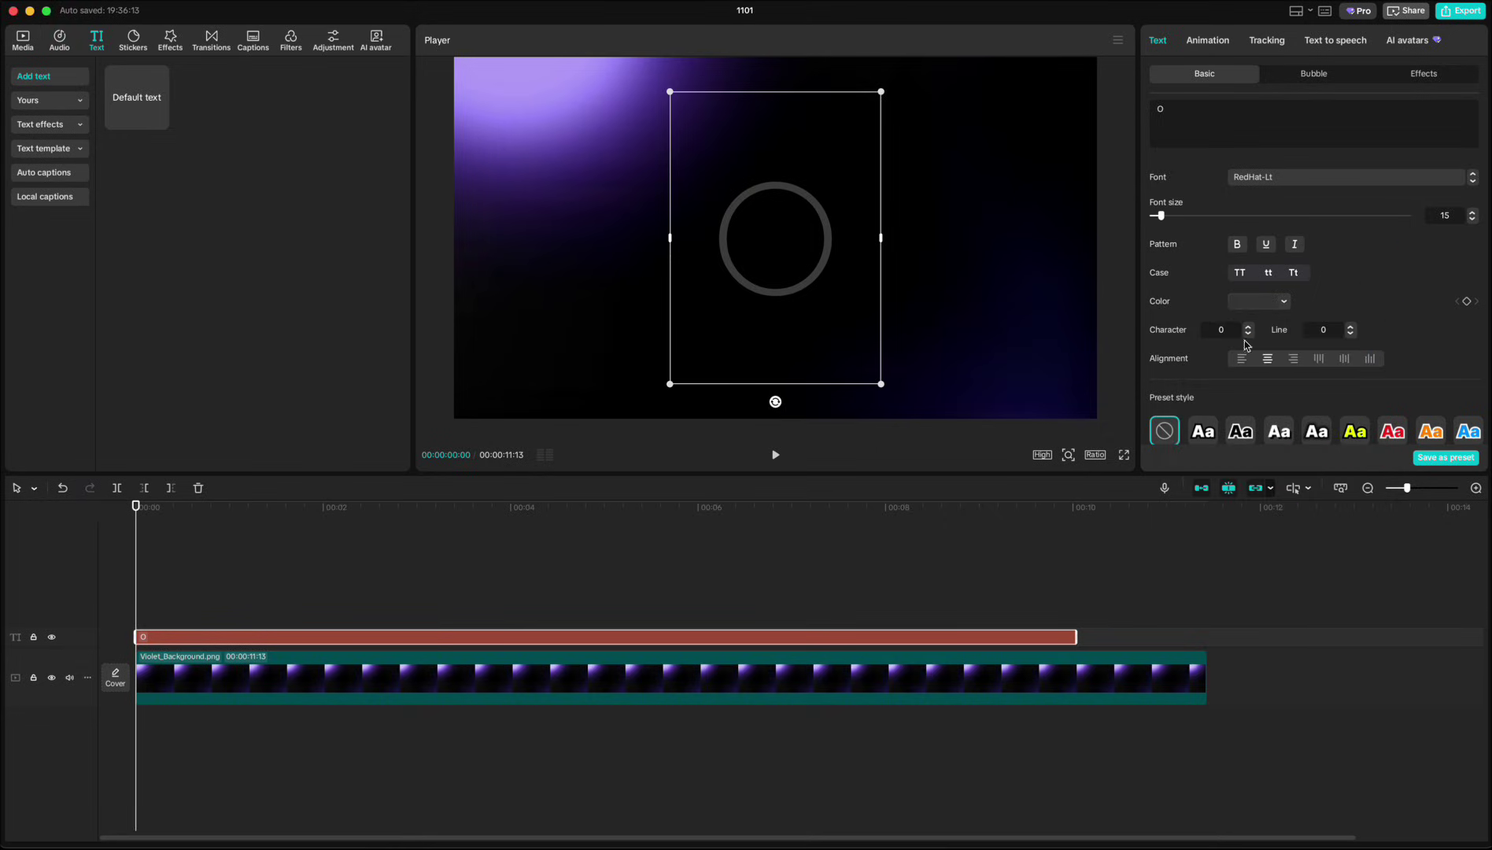
key(super+v)
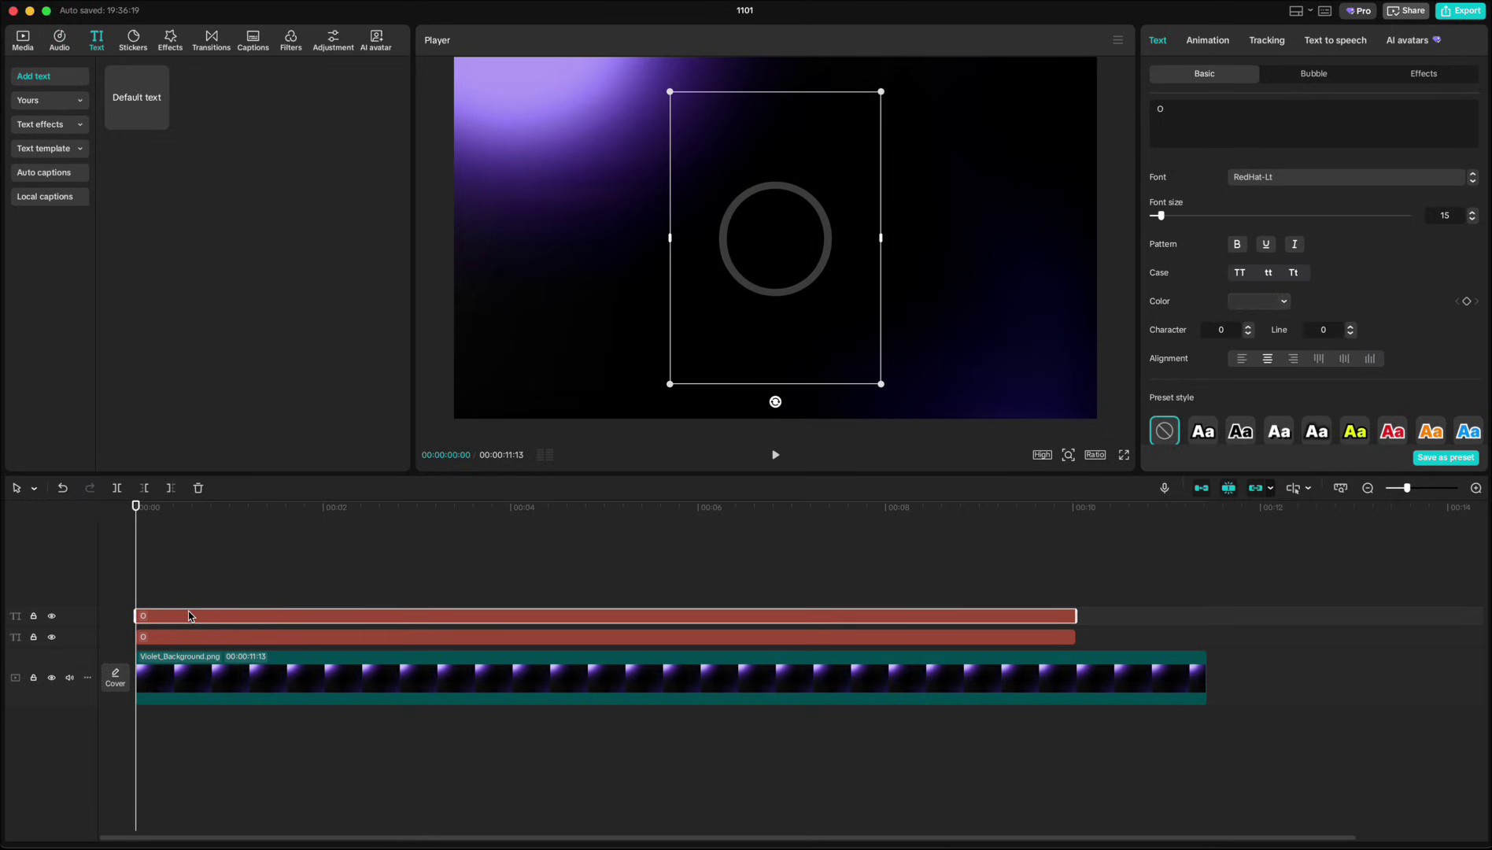
click(1246, 307)
drag(1257, 326, 1374, 325)
click(760, 573)
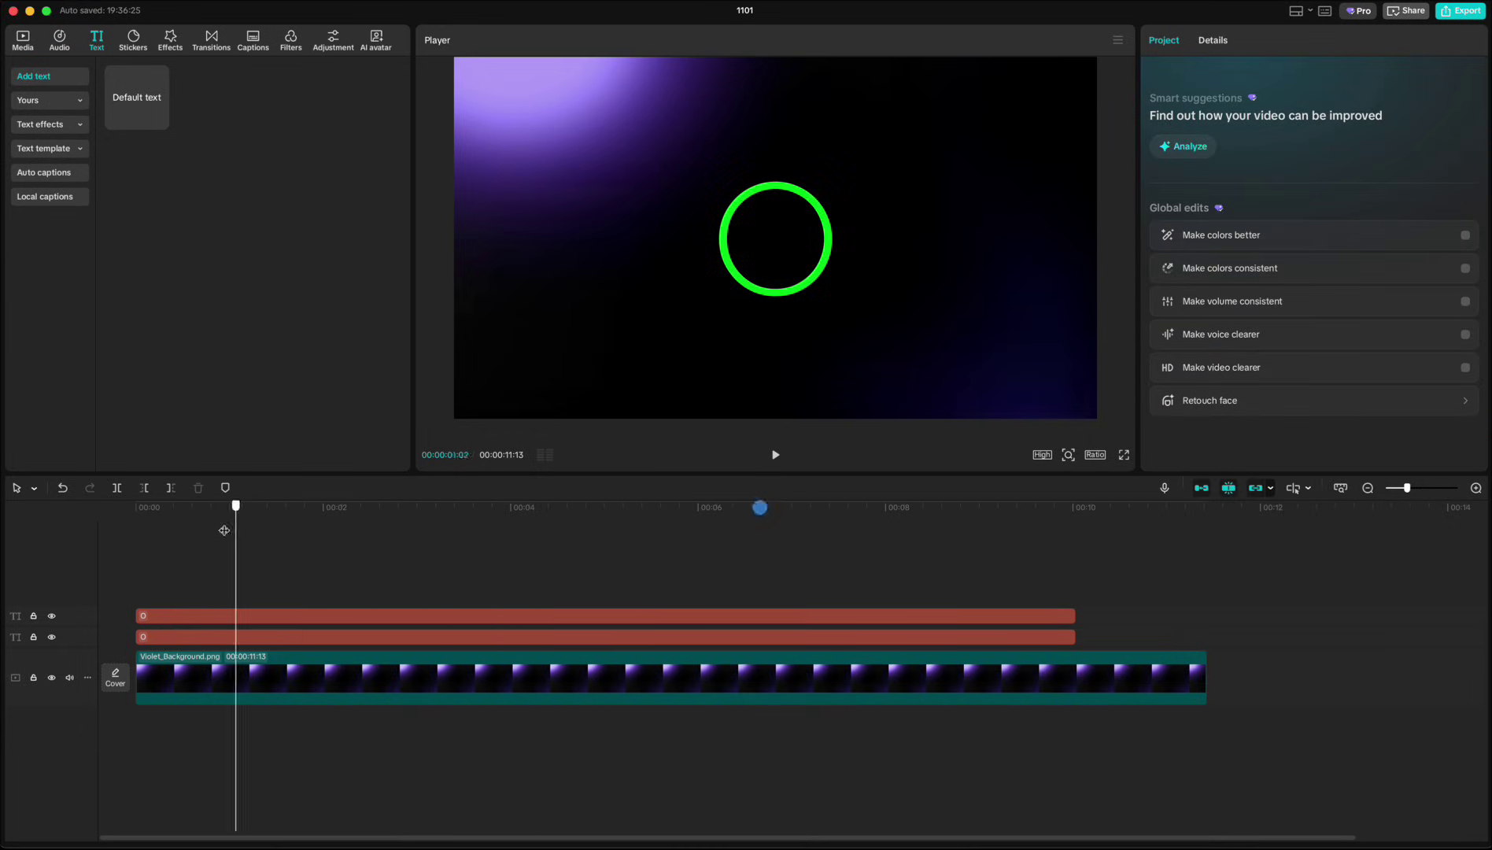
- Give the green ring a Clock wipe out-animation lasting 10 seconds
click(232, 616)
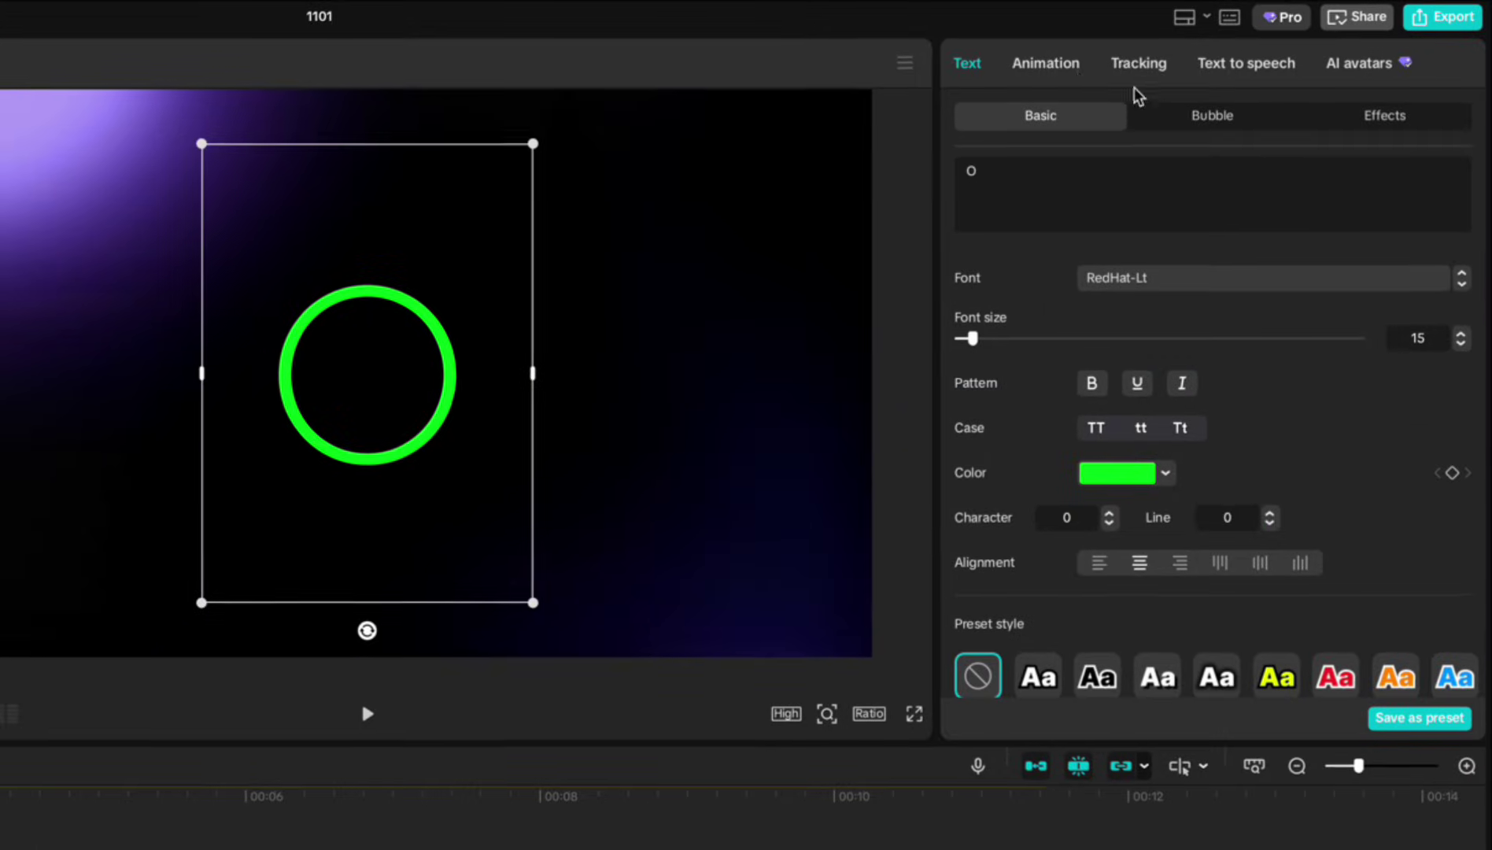
click(1046, 65)
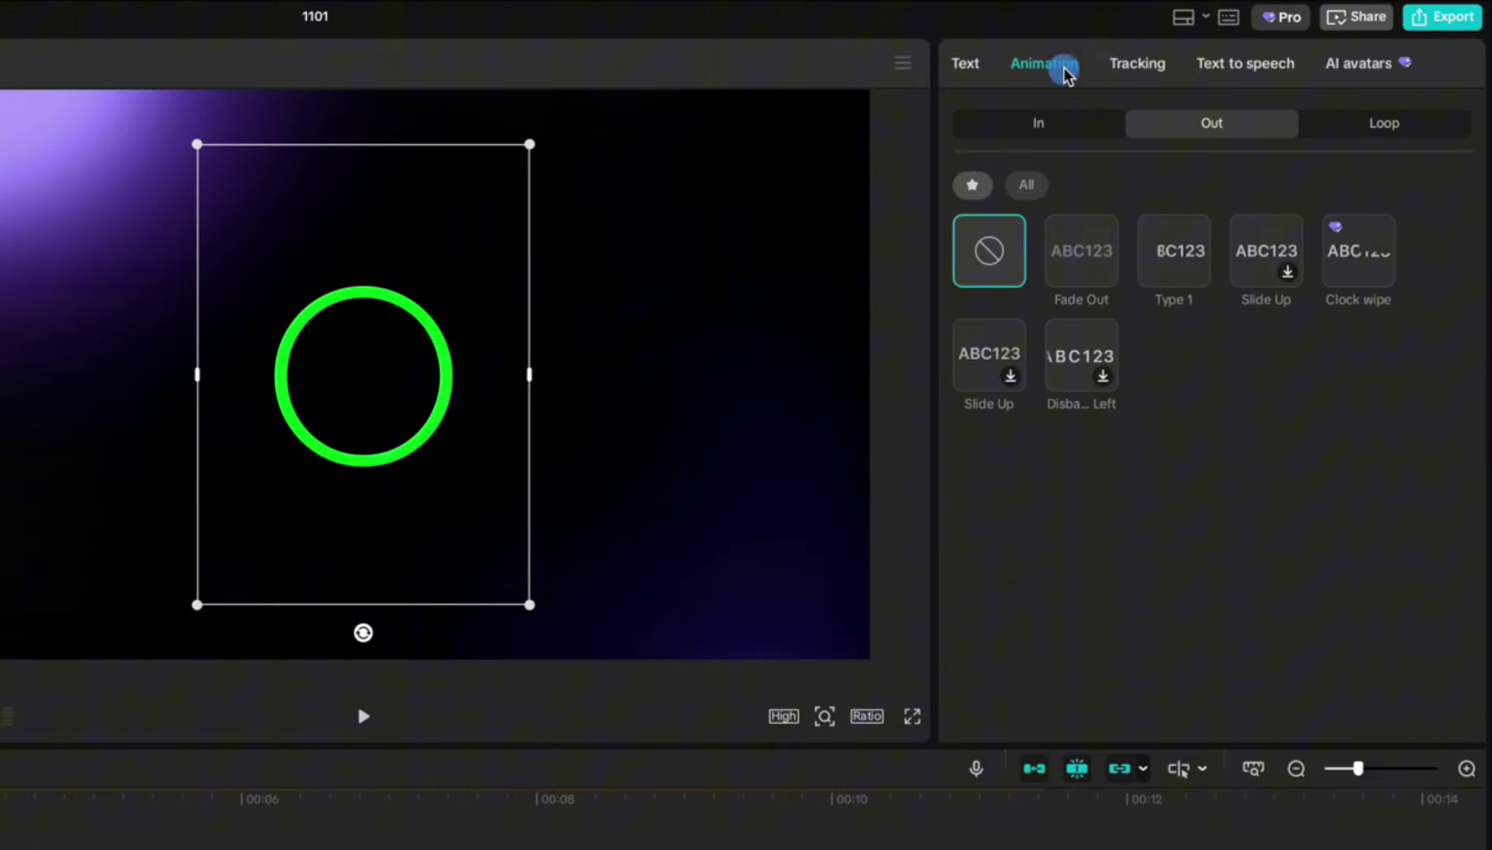
click(1349, 273)
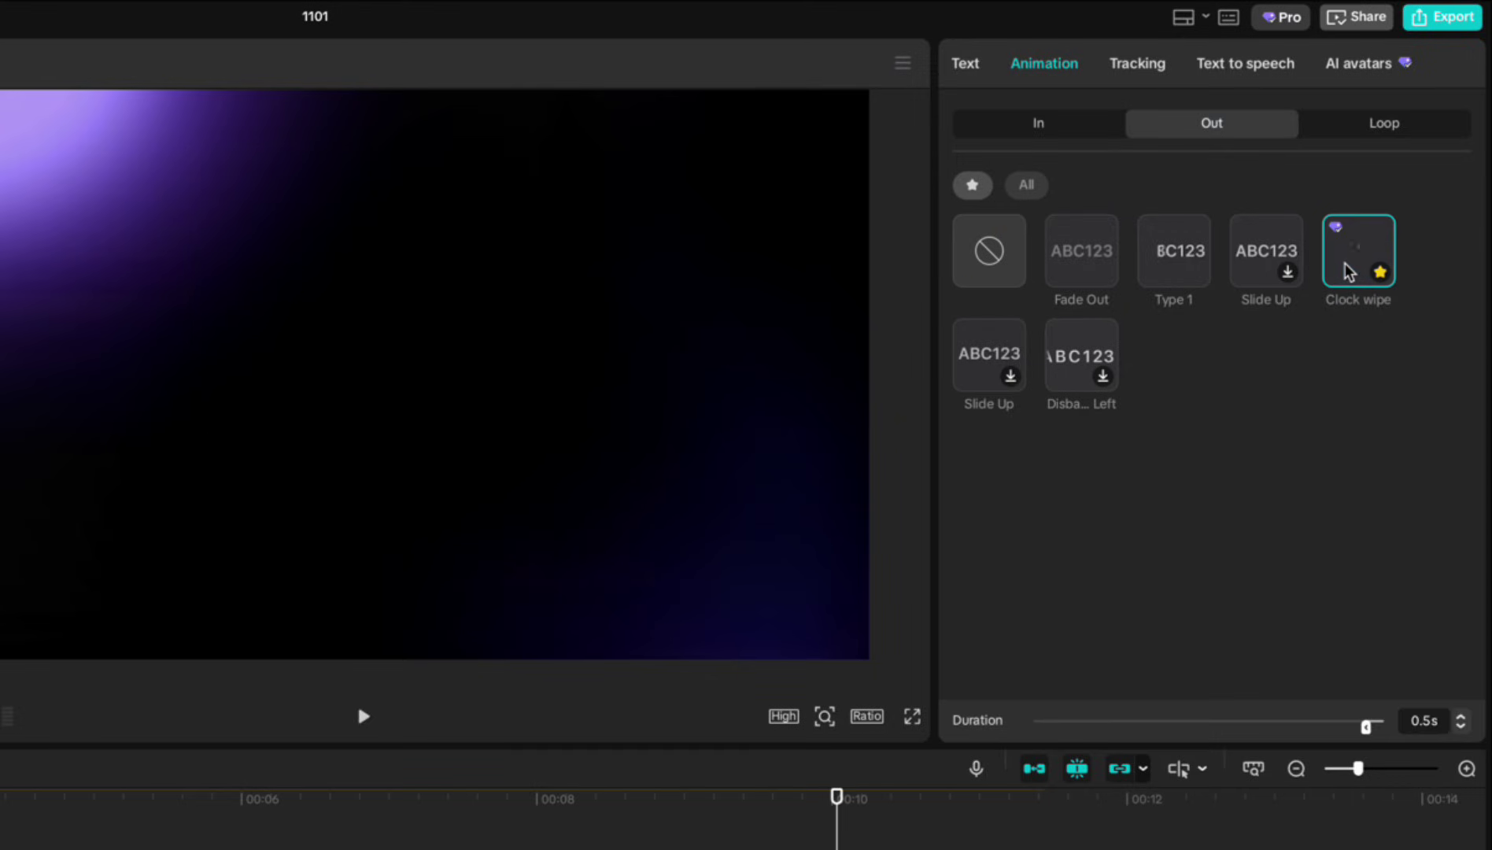
drag(1367, 727, 1034, 726)
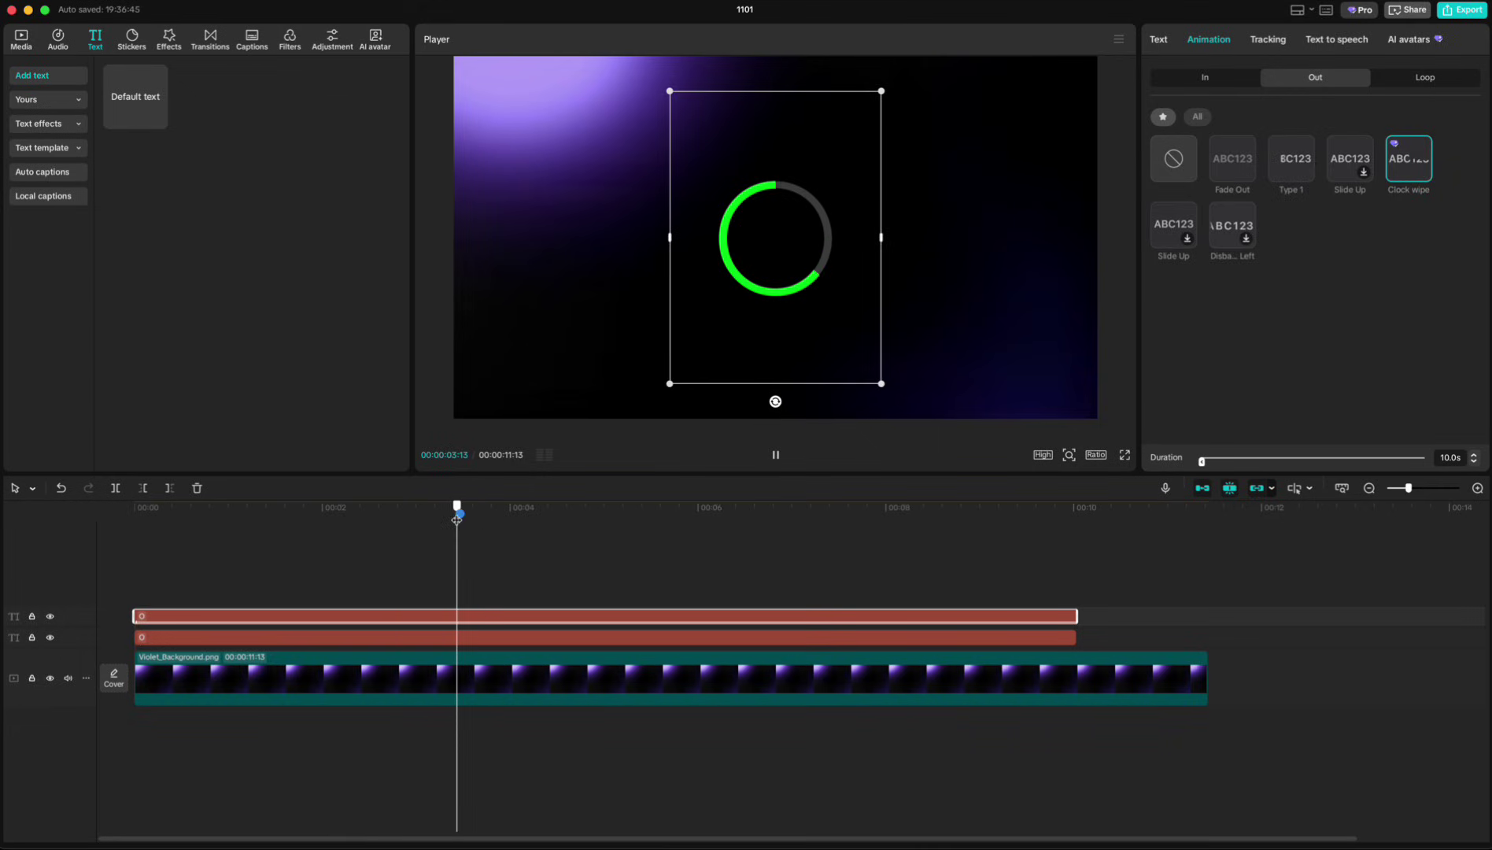
drag(456, 507, 136, 494)
- Turn the green ring into a compound clip and reverse it so the ring fills in
right_click(195, 616)
click(229, 687)
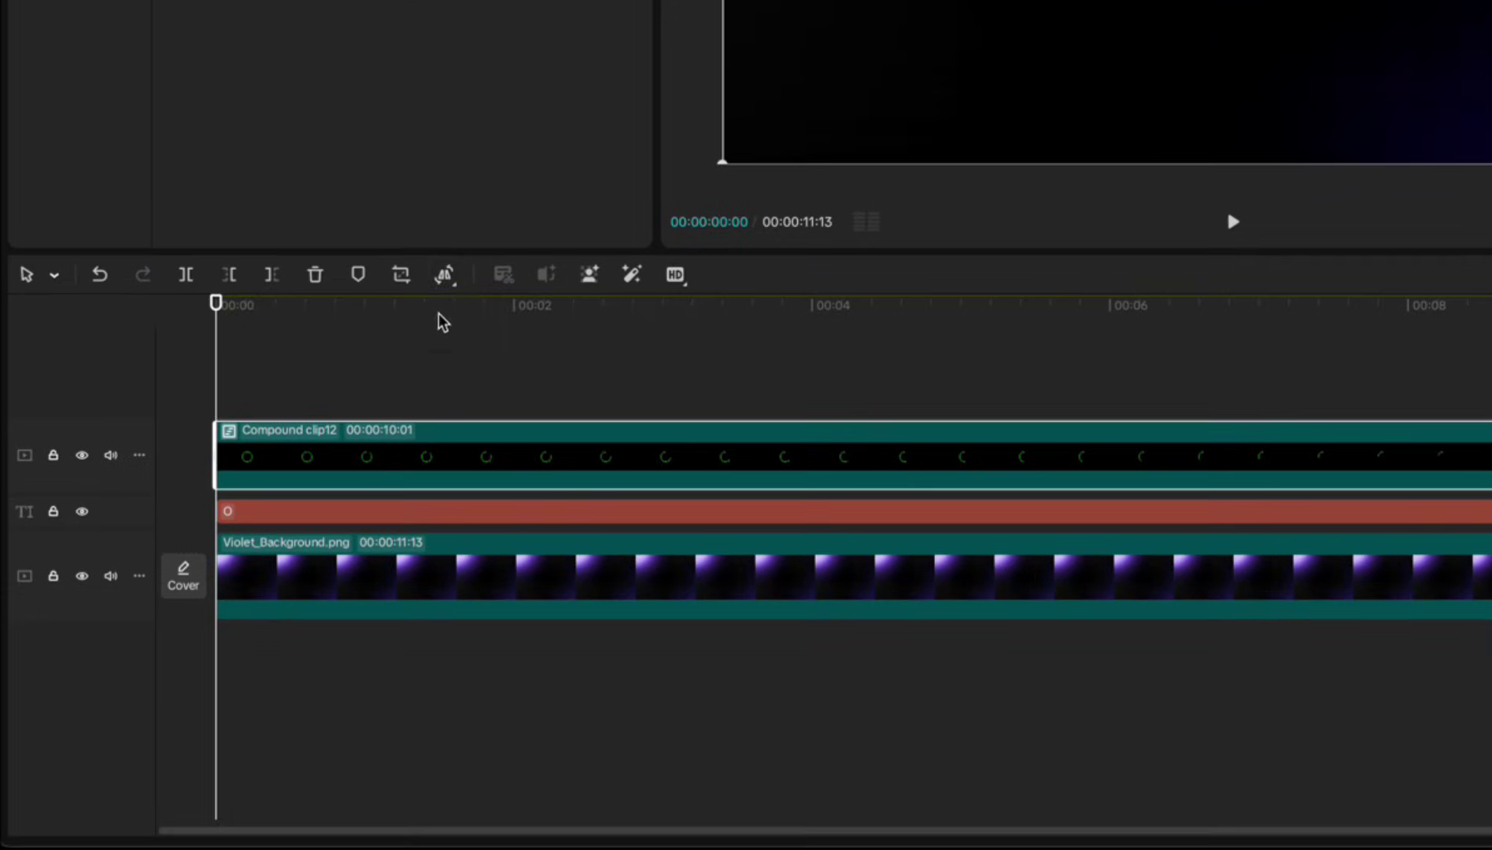
click(411, 318)
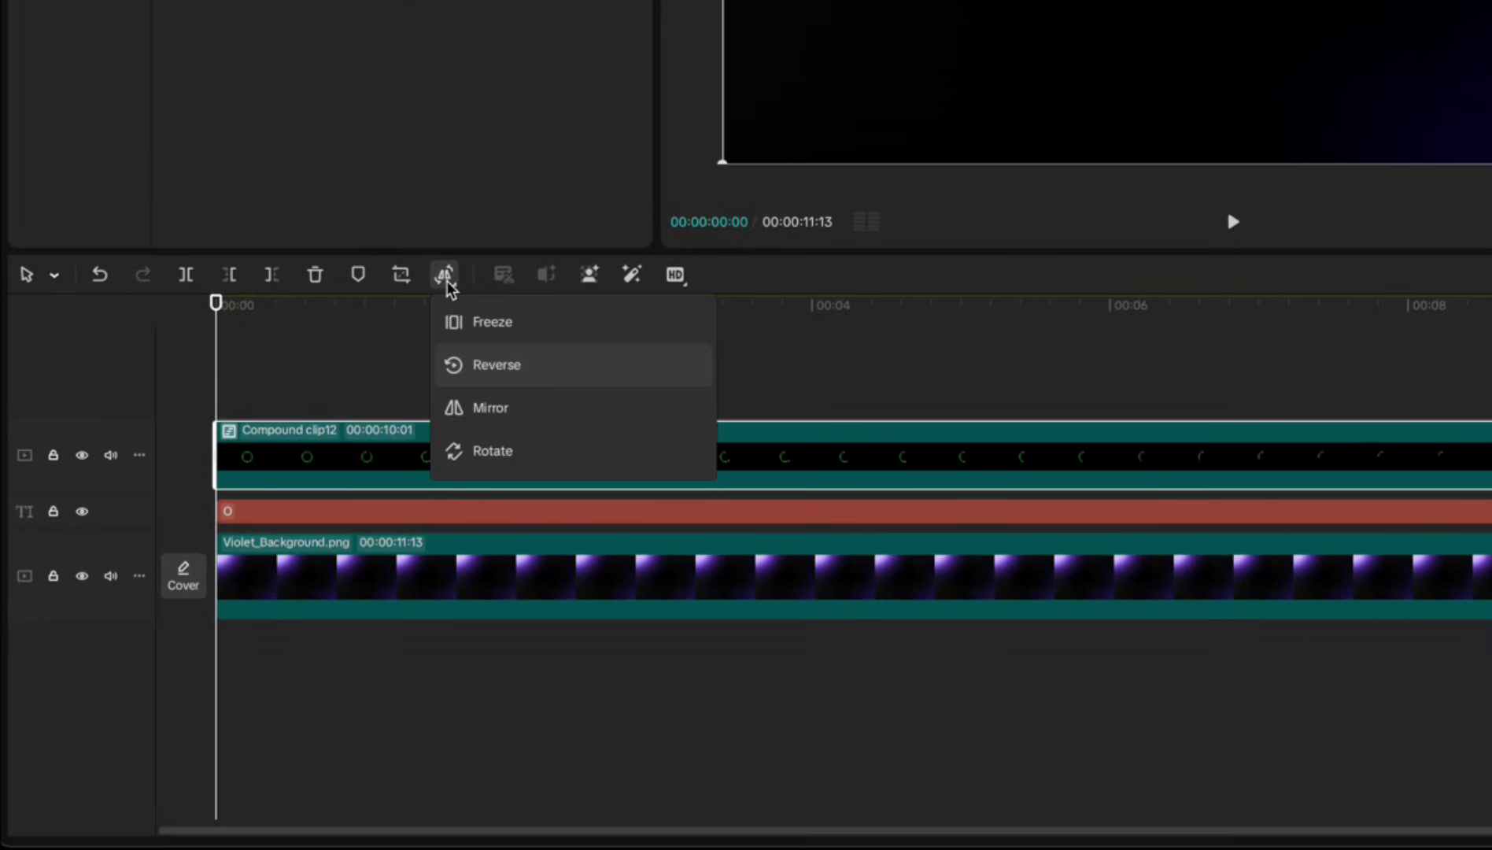
click(491, 368)
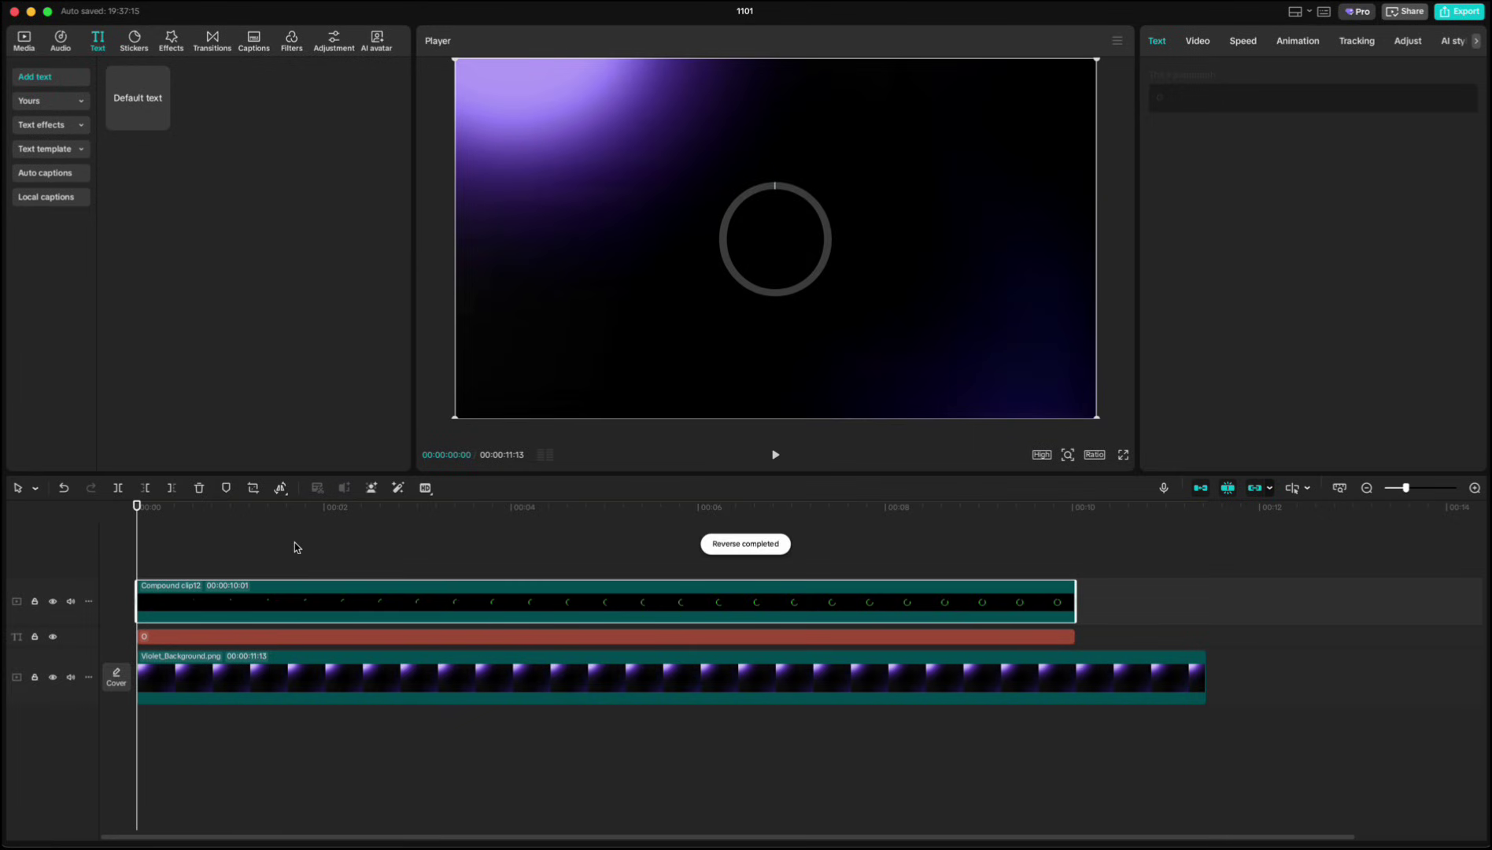
- Add the Glow 2 effect to the ring compound clip with Glow and Size at 25
click(173, 43)
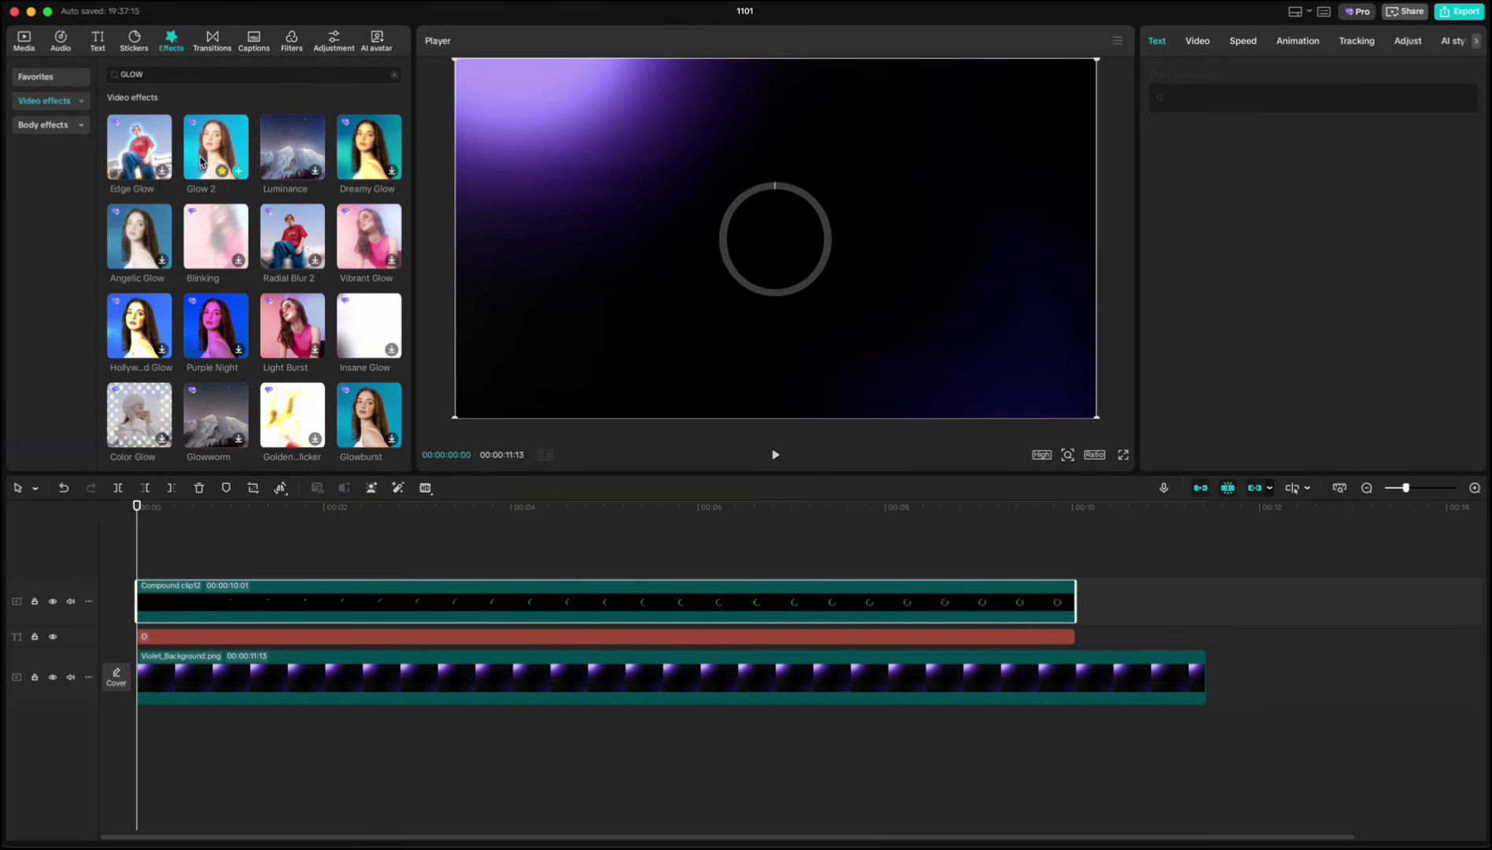
drag(201, 158, 146, 603)
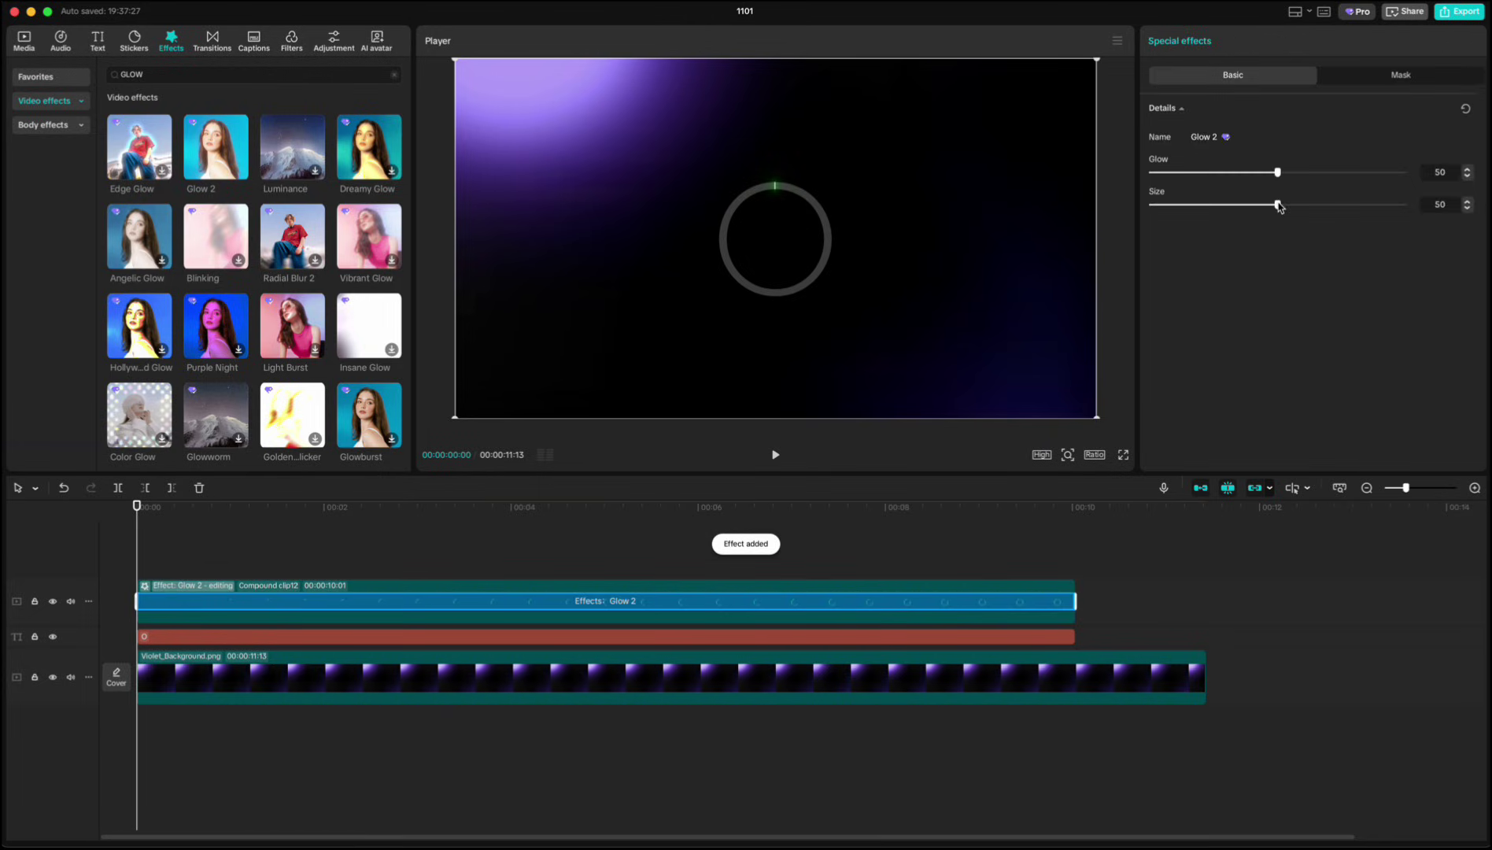
drag(1278, 204, 1215, 205)
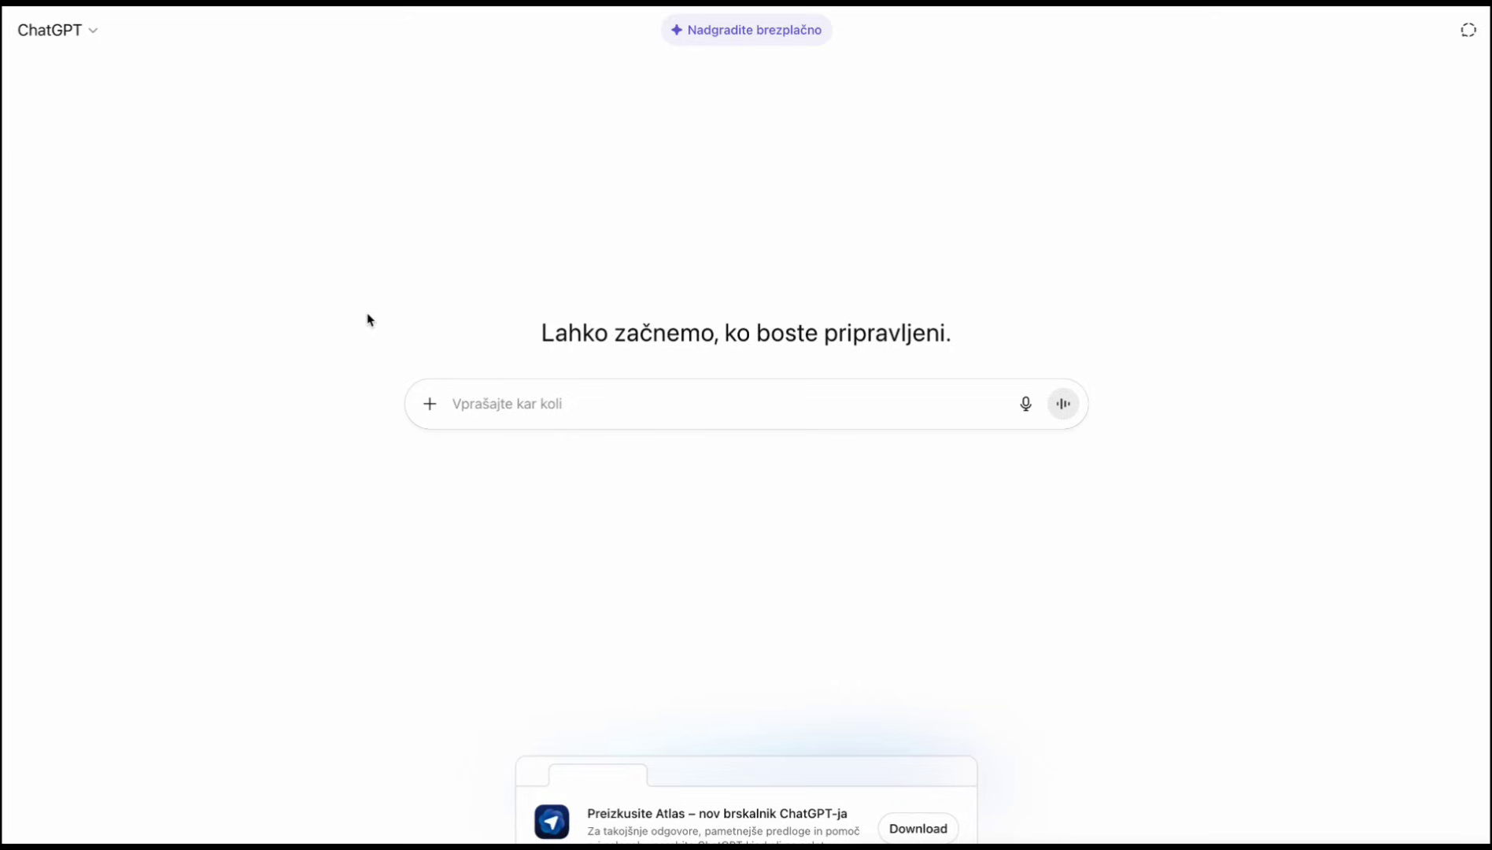
- Have ChatGPT generate a downloadable 10-second countdown SRT, download it, and begin a CapCut media import
text(generate a downloadable)
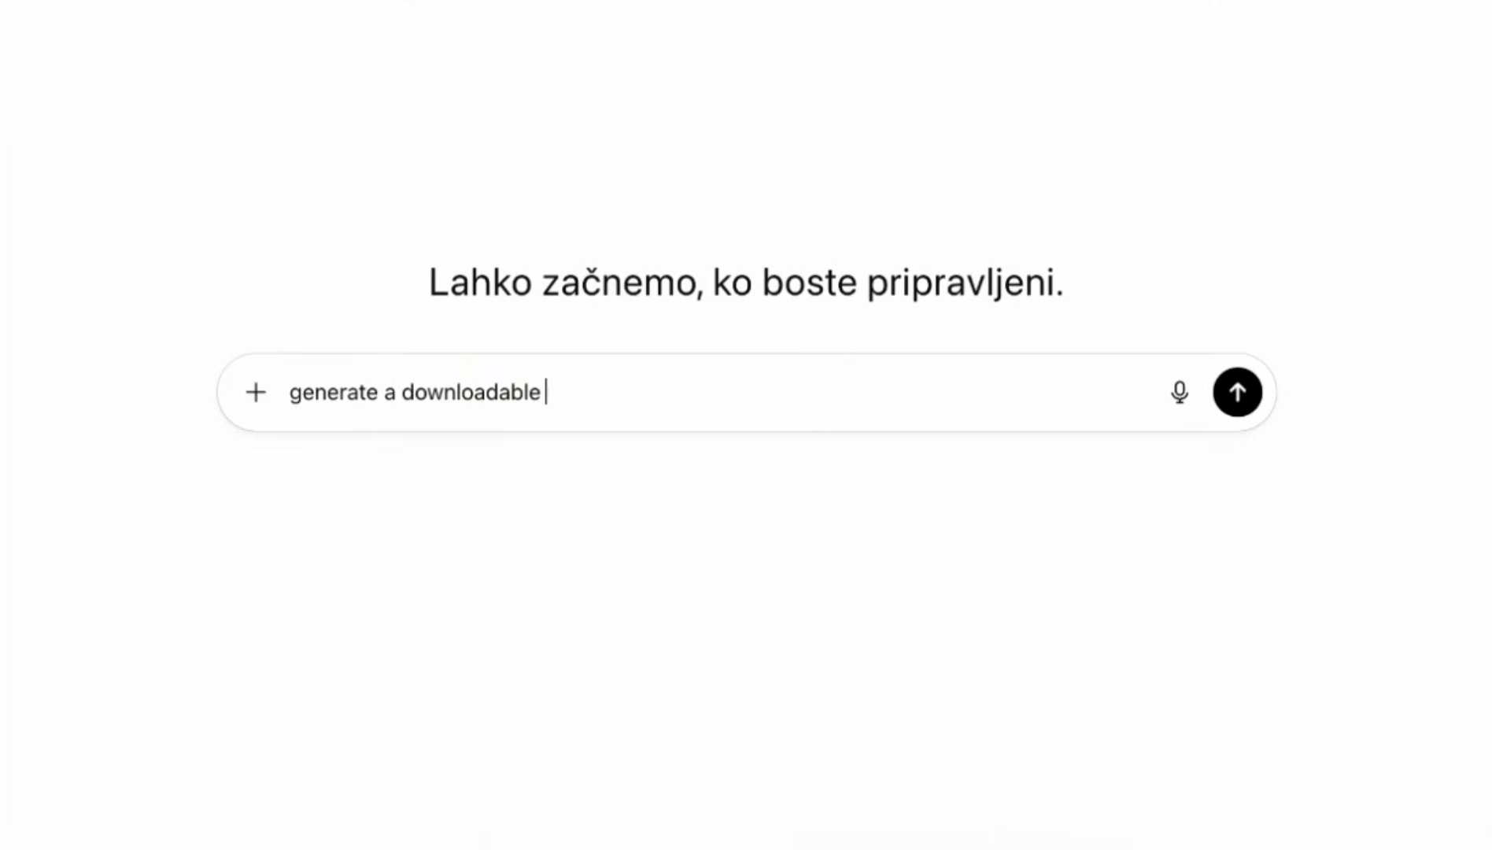
text( 10 second countdown srt file)
key(Return)
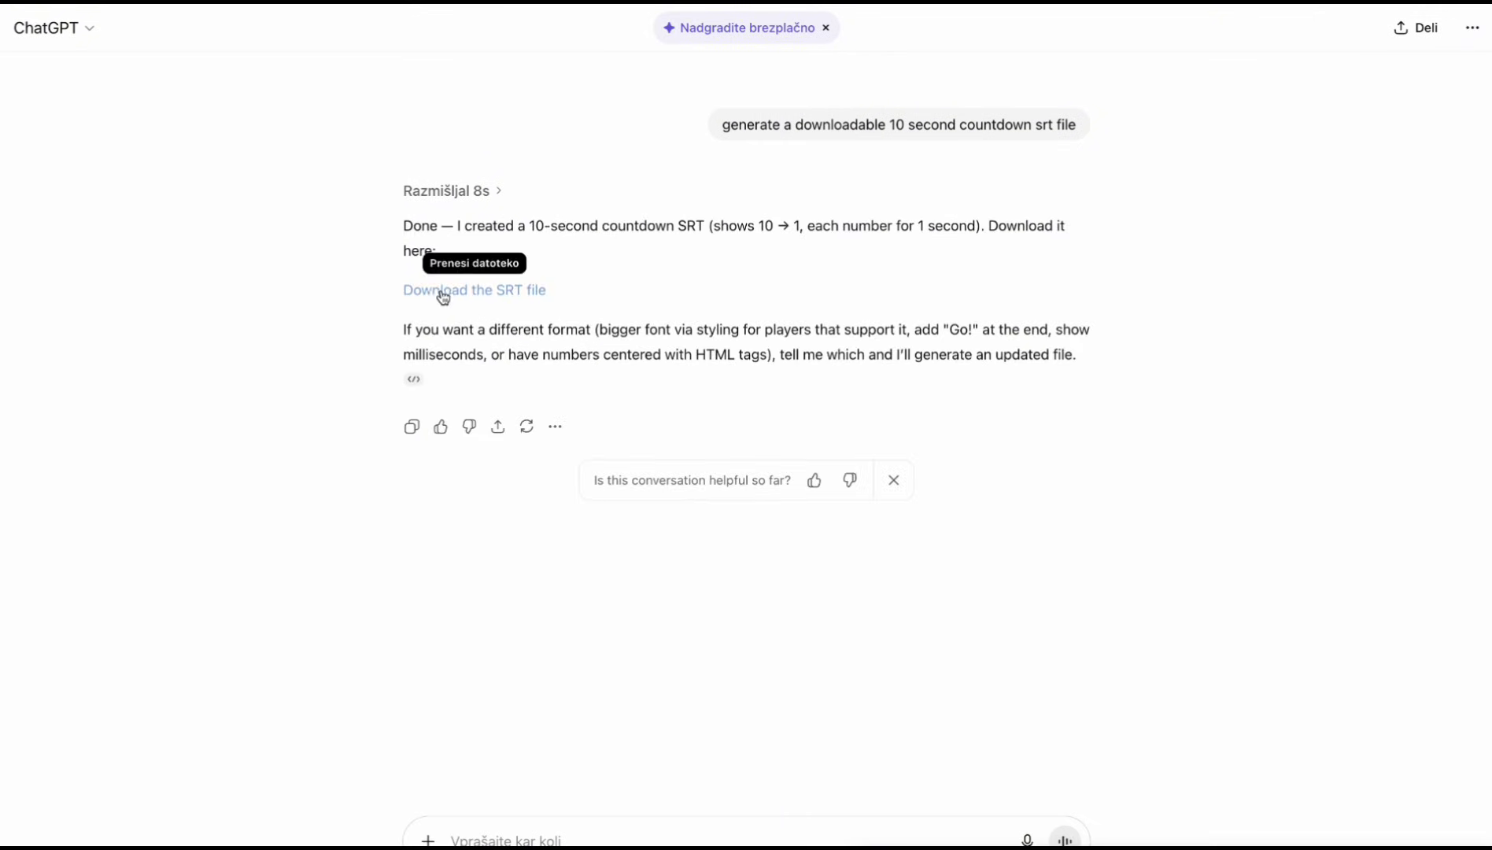
click(448, 296)
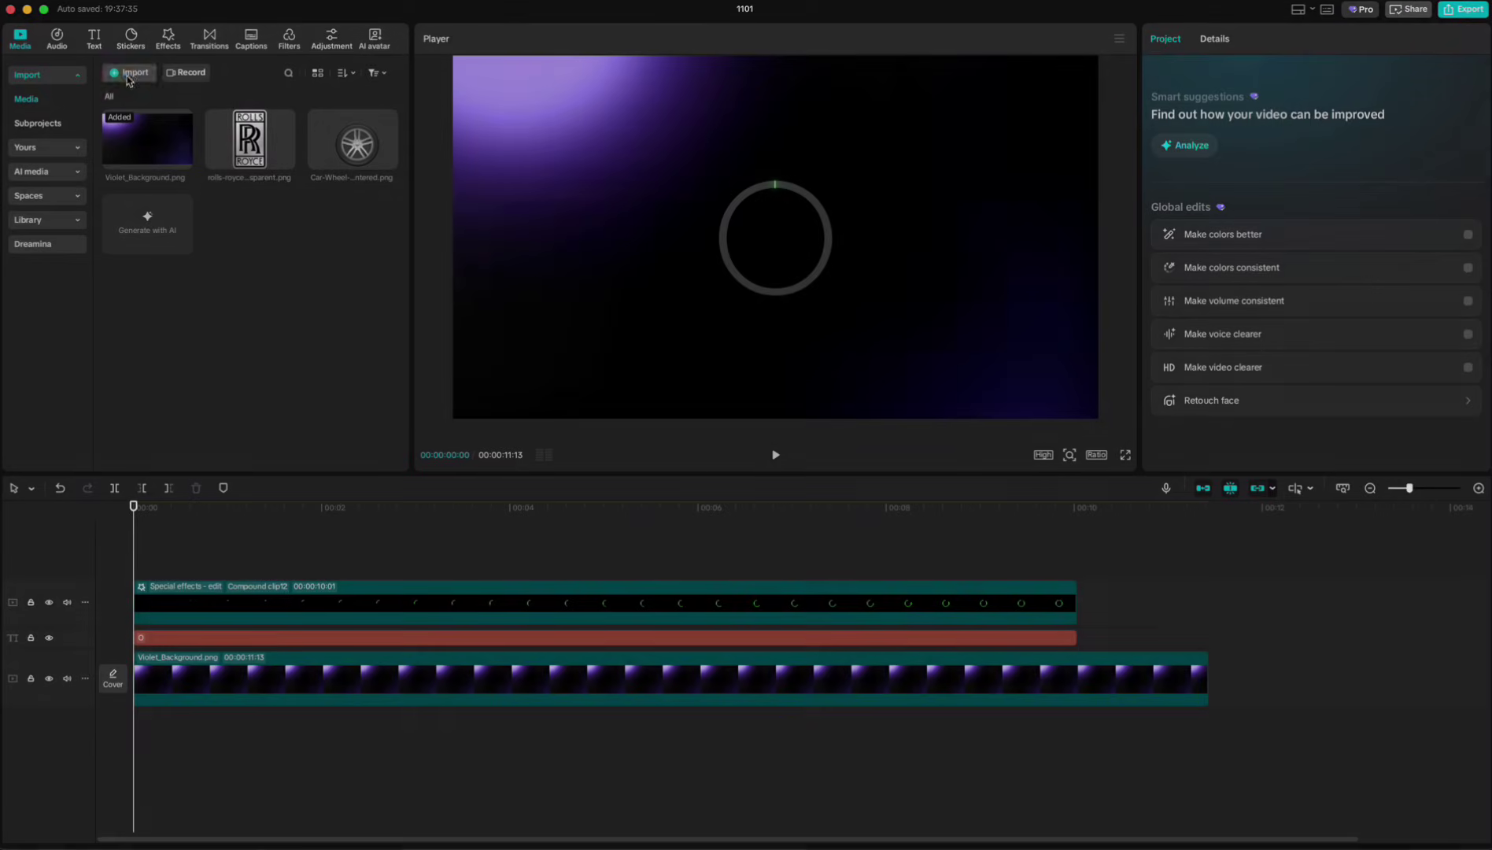
click(128, 77)
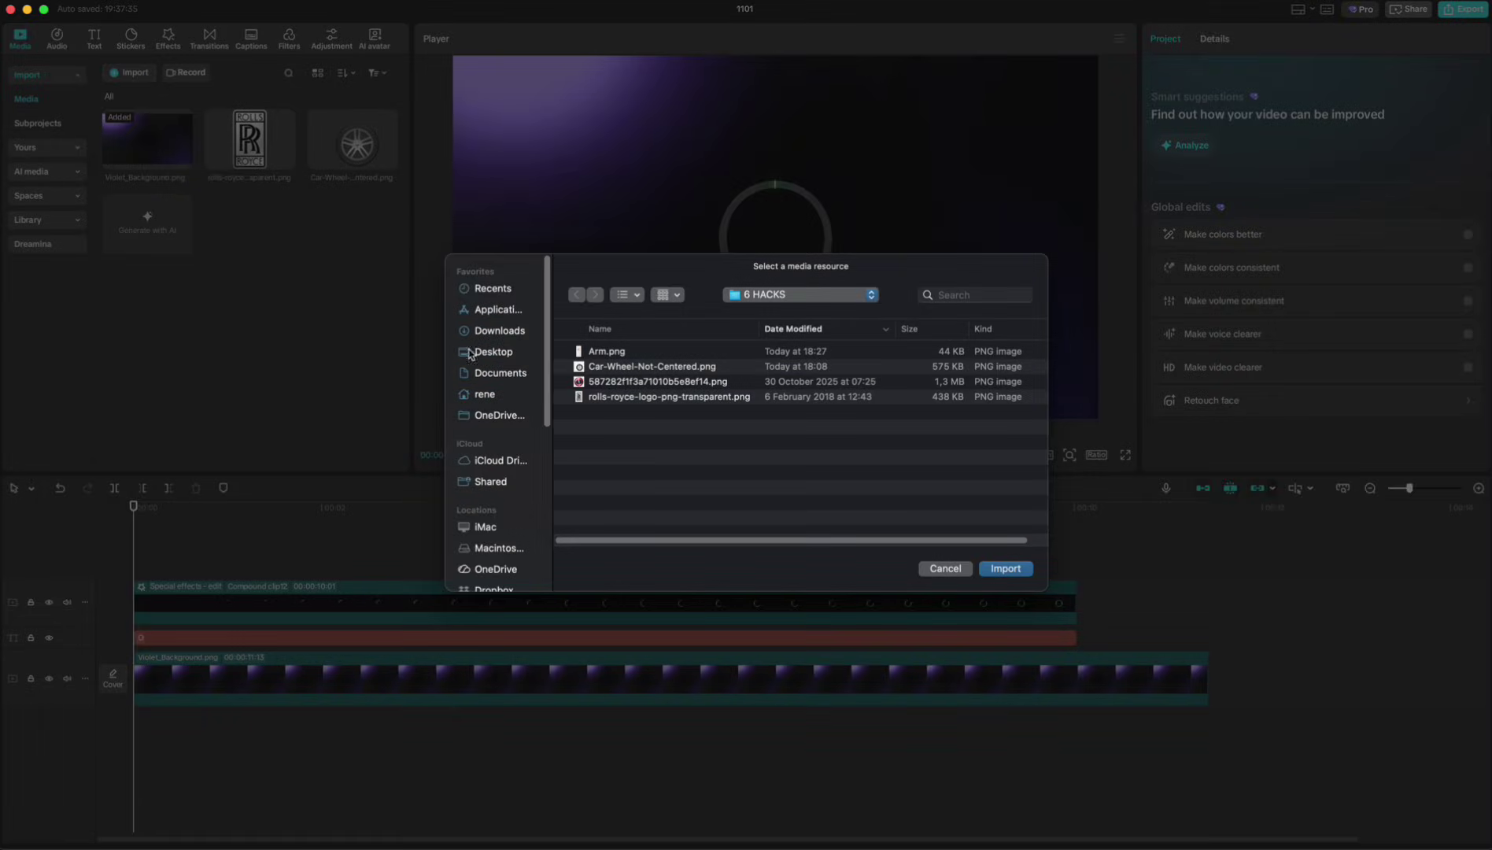
- Cancel the import and drag countdown_10s.srt from Downloads onto the timeline as captions
click(519, 334)
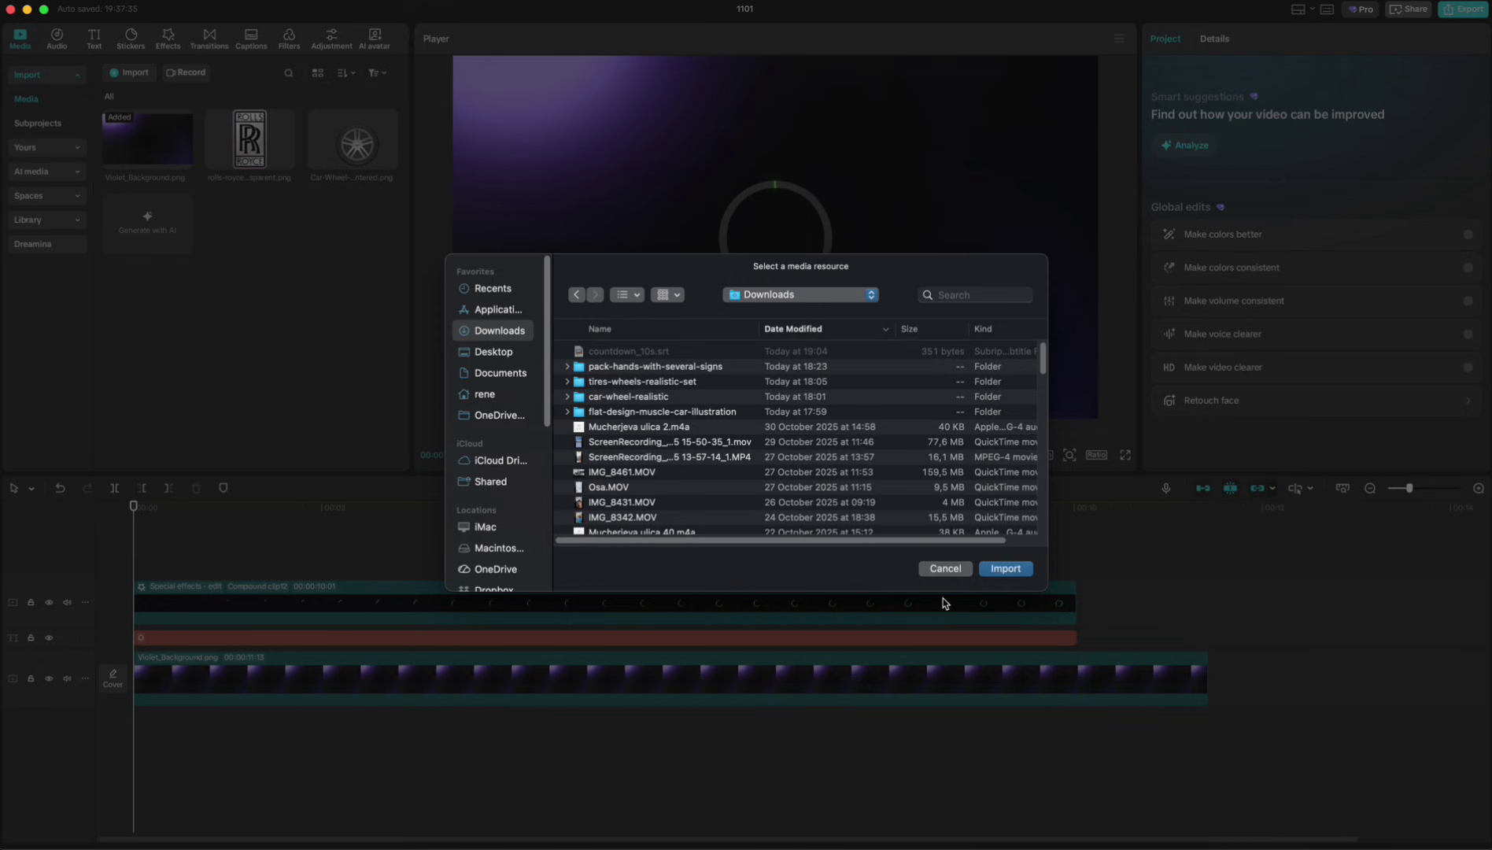
click(944, 568)
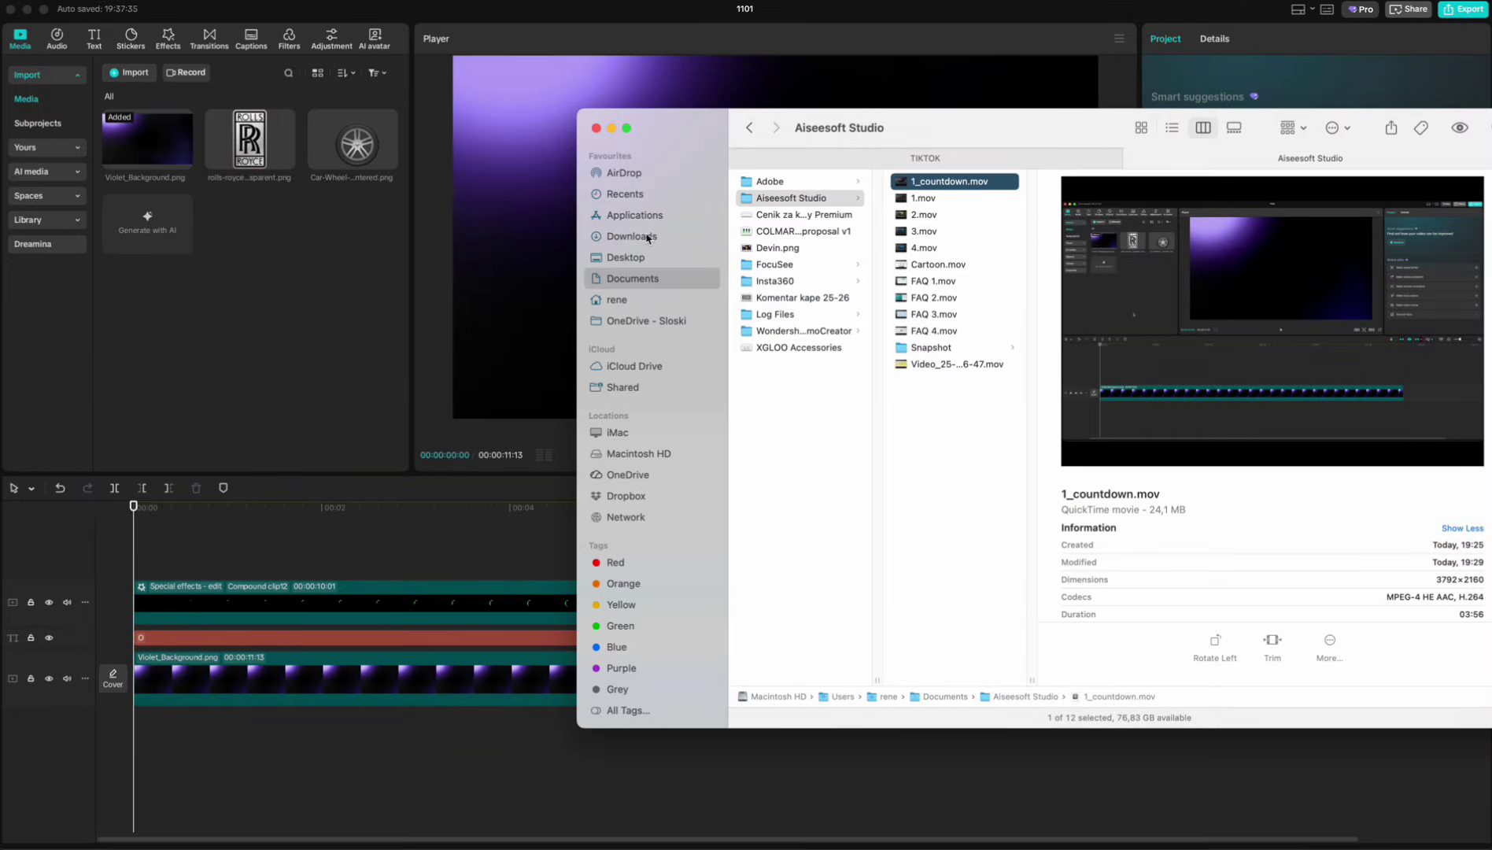
click(646, 237)
drag(794, 206, 173, 565)
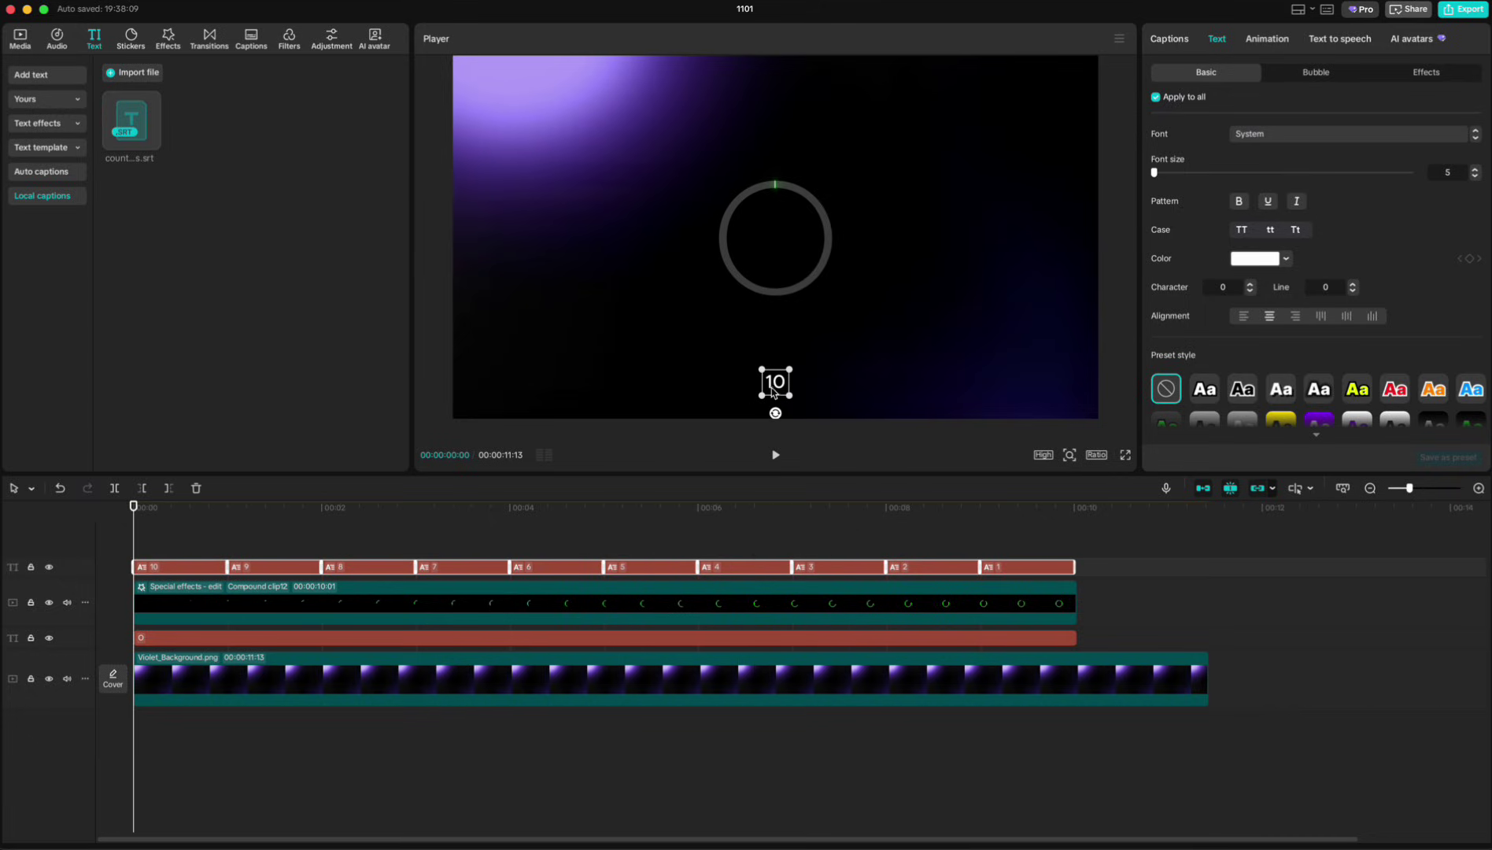
- Centre the countdown captions inside the ring at font size 12 in the DIGIT font
drag(776, 387, 777, 240)
click(1475, 169)
click(1475, 170)
click(1474, 169)
click(1475, 169)
click(1474, 169)
click(1475, 169)
click(1474, 169)
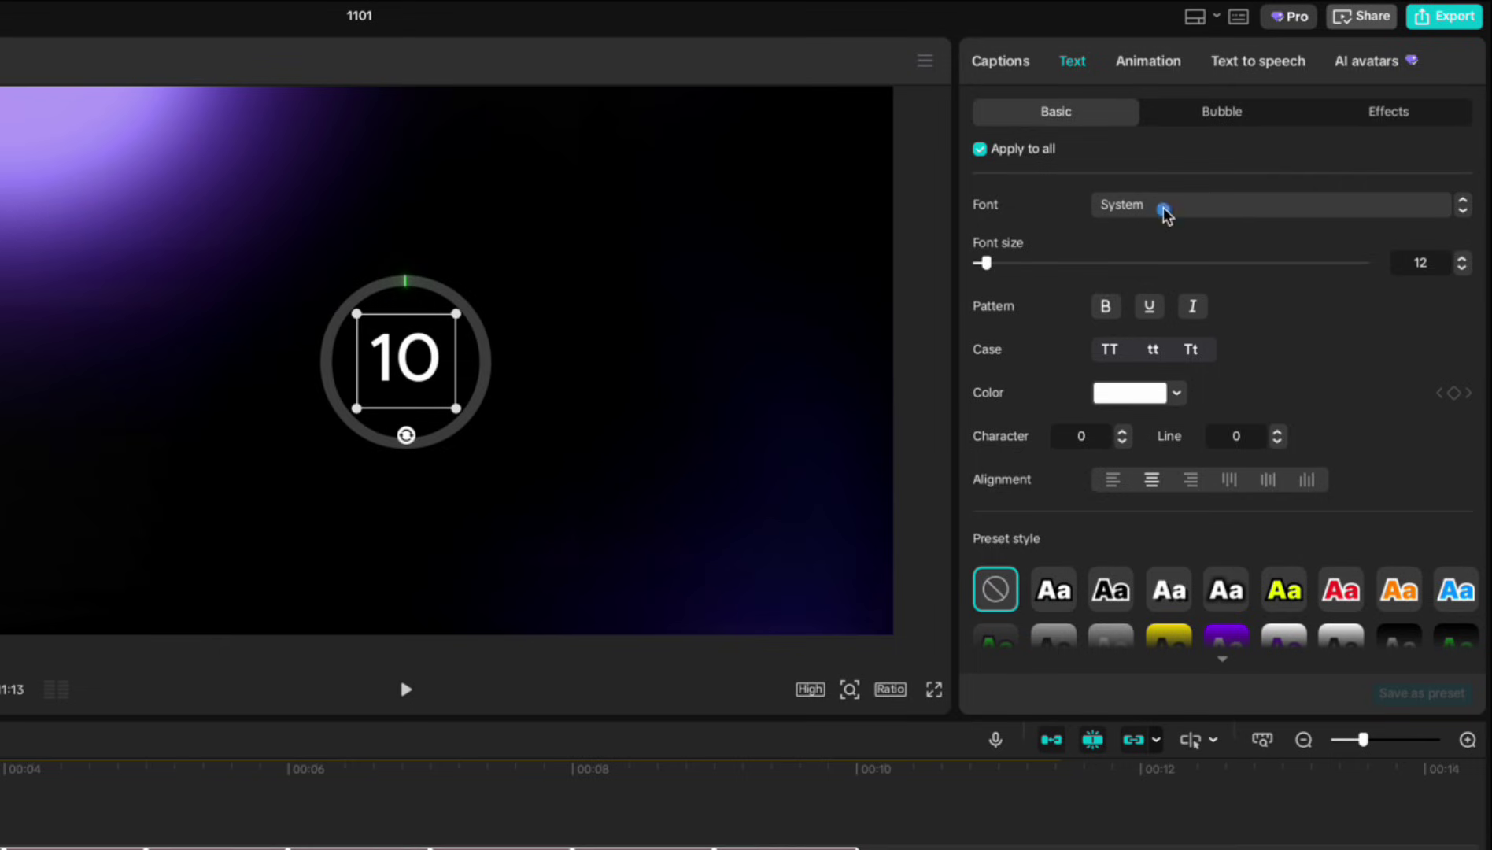
click(1164, 210)
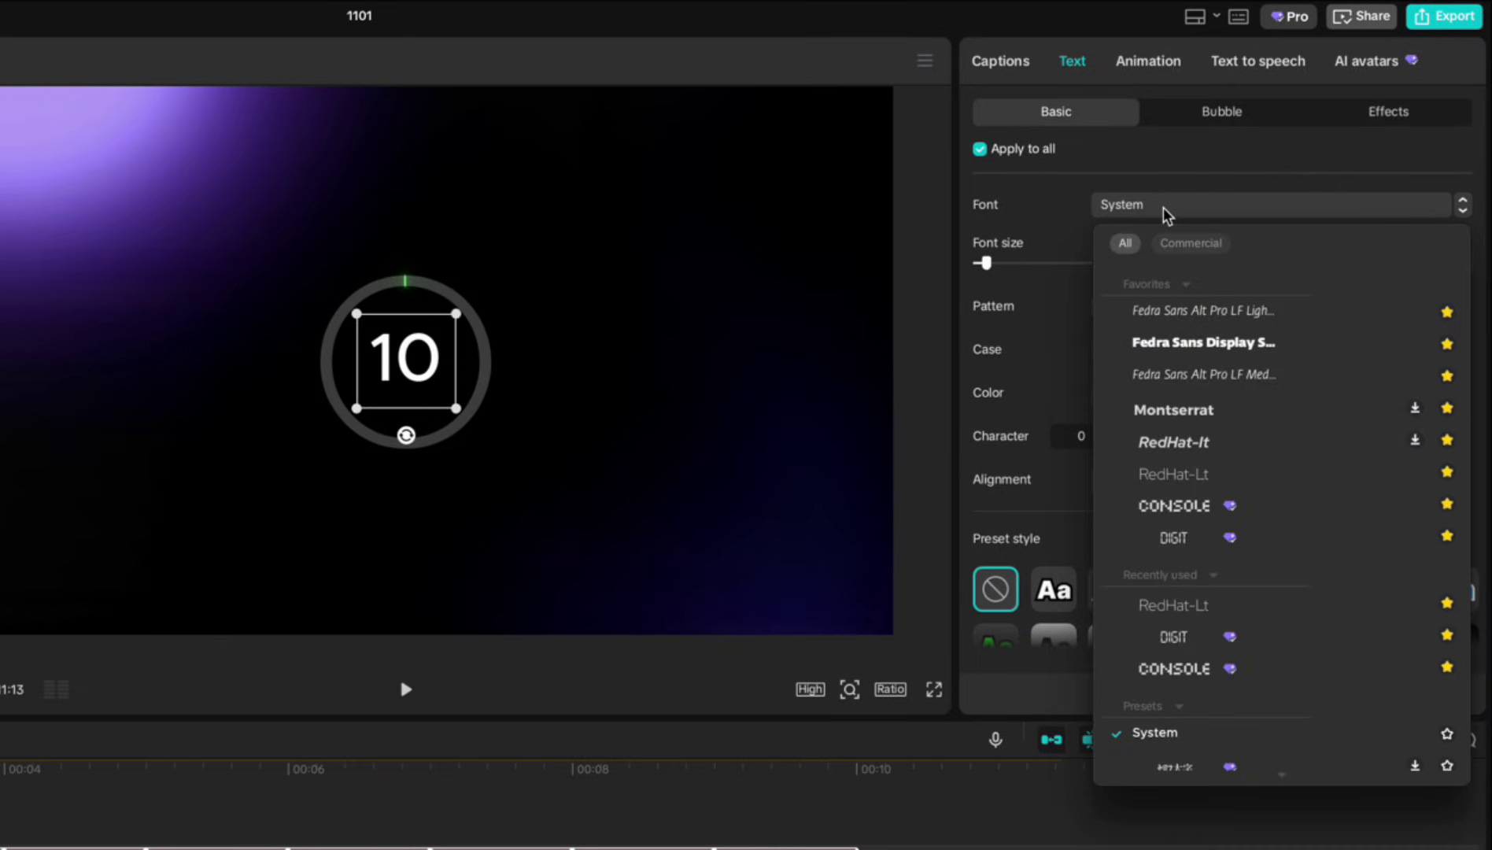
click(1173, 538)
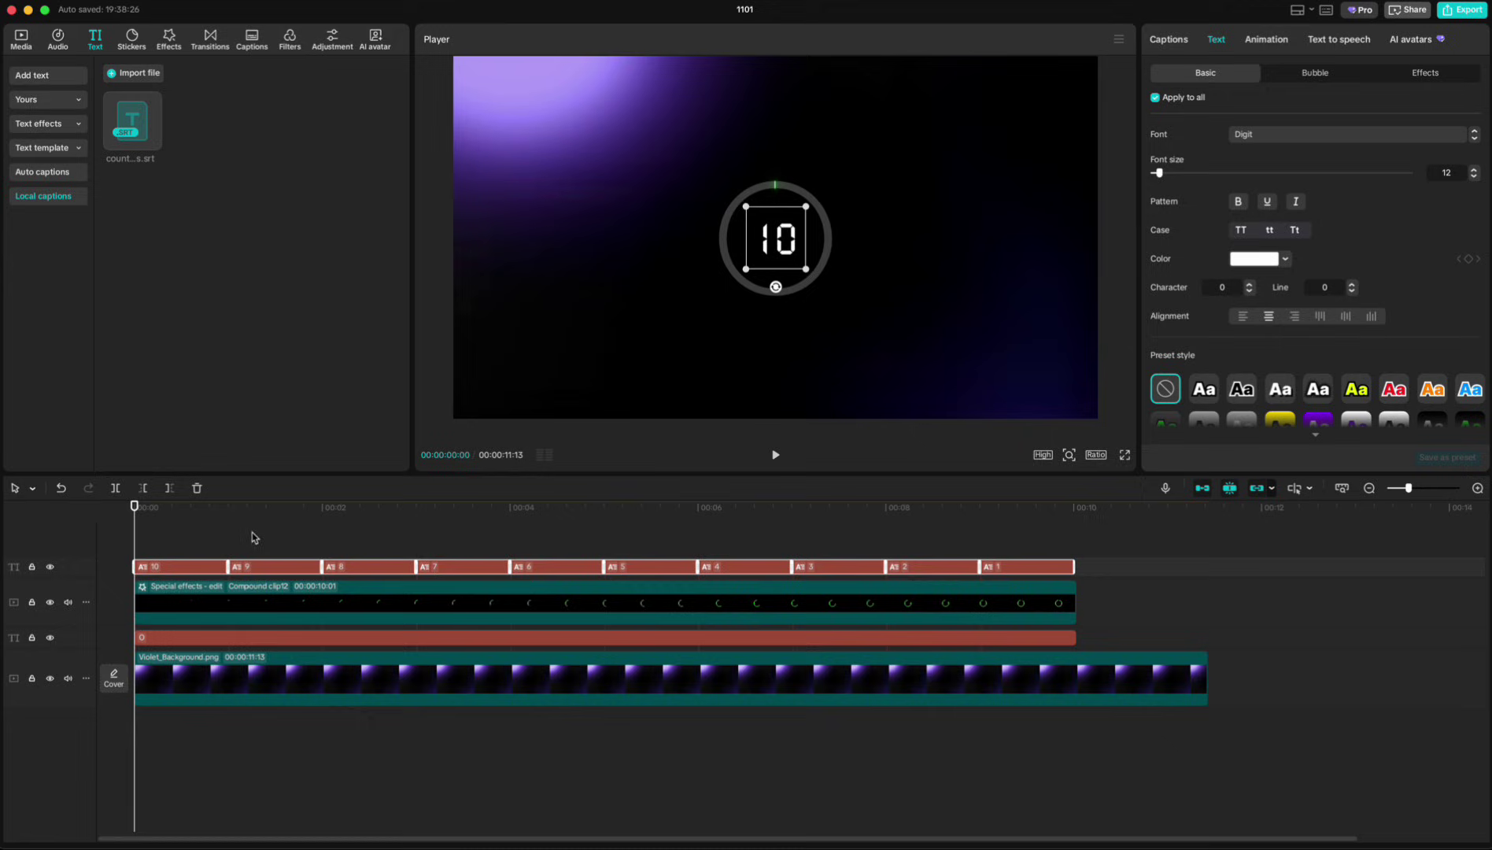
drag(135, 511, 225, 522)
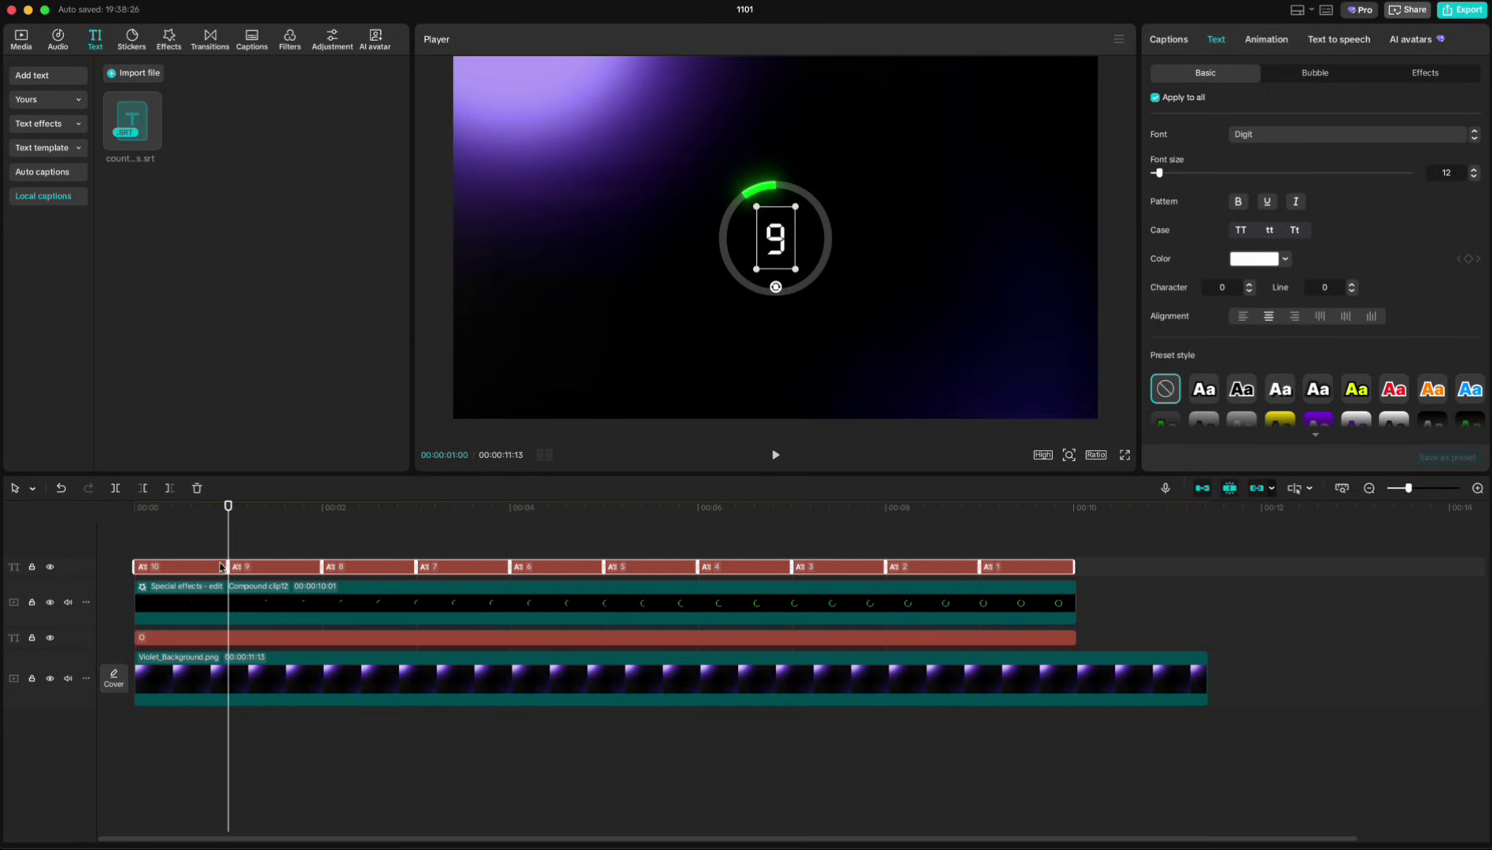
click(58, 40)
- Add the saved Tick Tock sound at 00:01, copy it, and paste a copy at 00:02
click(41, 101)
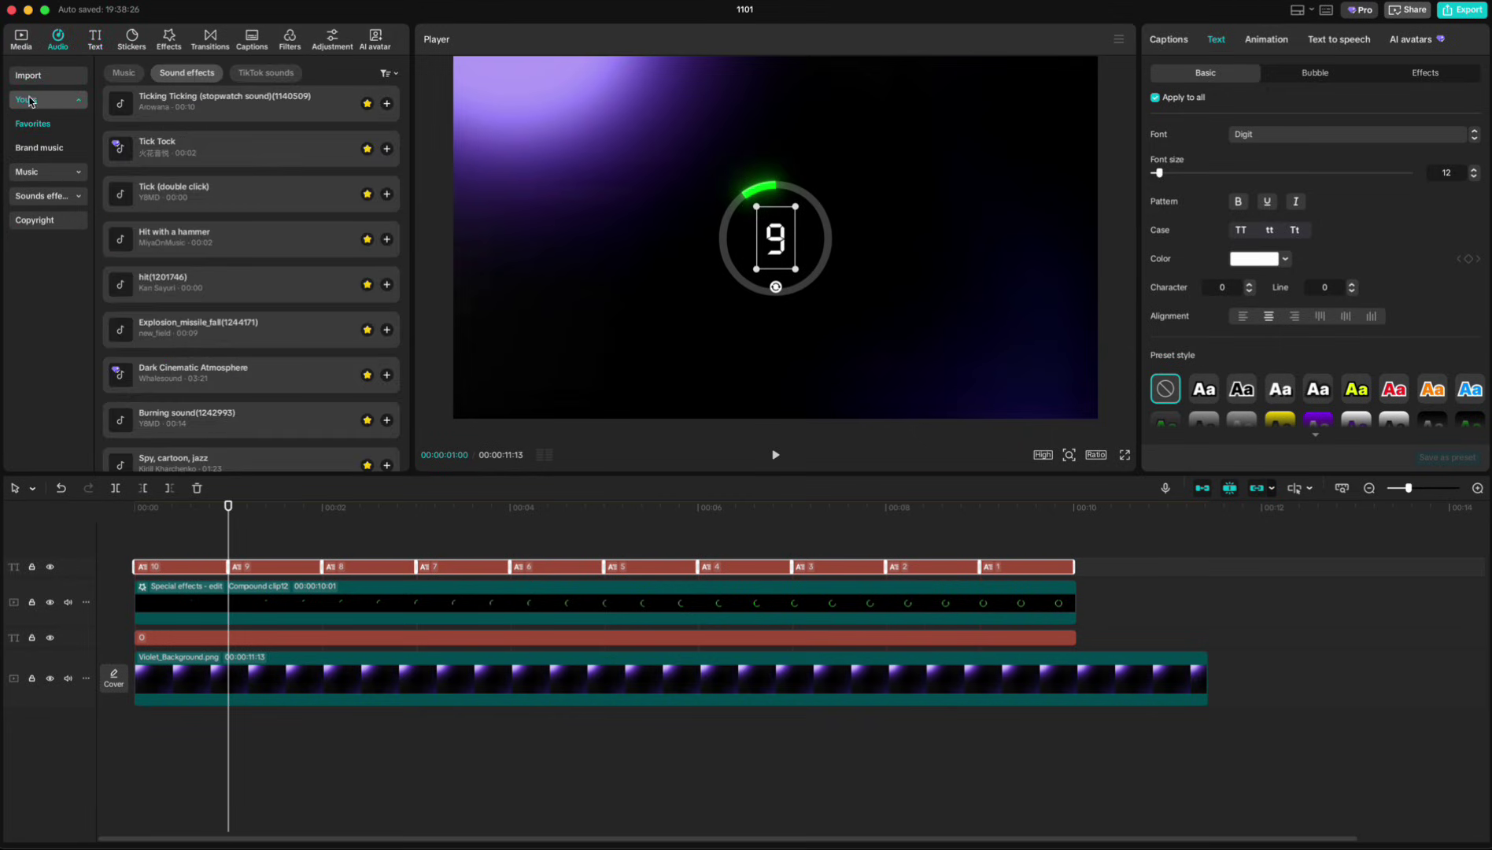
click(387, 149)
key(ctrl+c)
click(322, 507)
key(ctrl+v)
- Paste Tick Tock copies at 00:03, 00:04, 00:05 and 00:06
click(416, 507)
key(ctrl+v)
click(509, 531)
key(ctrl+v)
click(603, 531)
key(ctrl+v)
click(698, 532)
key(ctrl+v)
- Paste Tick Tock copies at 00:07, 00:08 and 00:09, then return the playhead to 00:00
click(791, 531)
key(ctrl+v)
click(885, 531)
key(ctrl+v)
click(978, 534)
key(ctrl+v)
drag(979, 520, 93, 524)
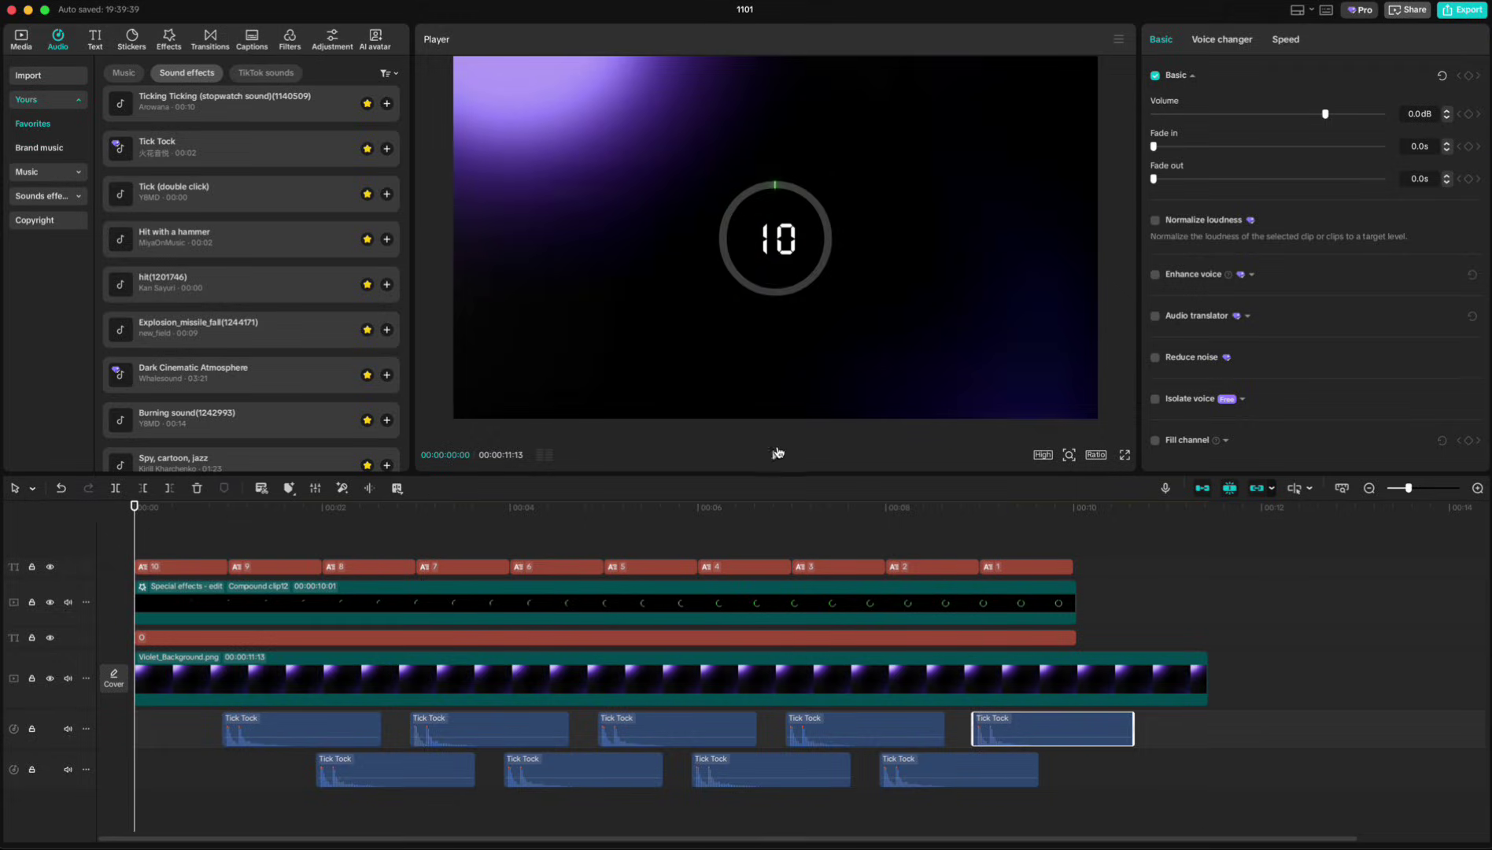